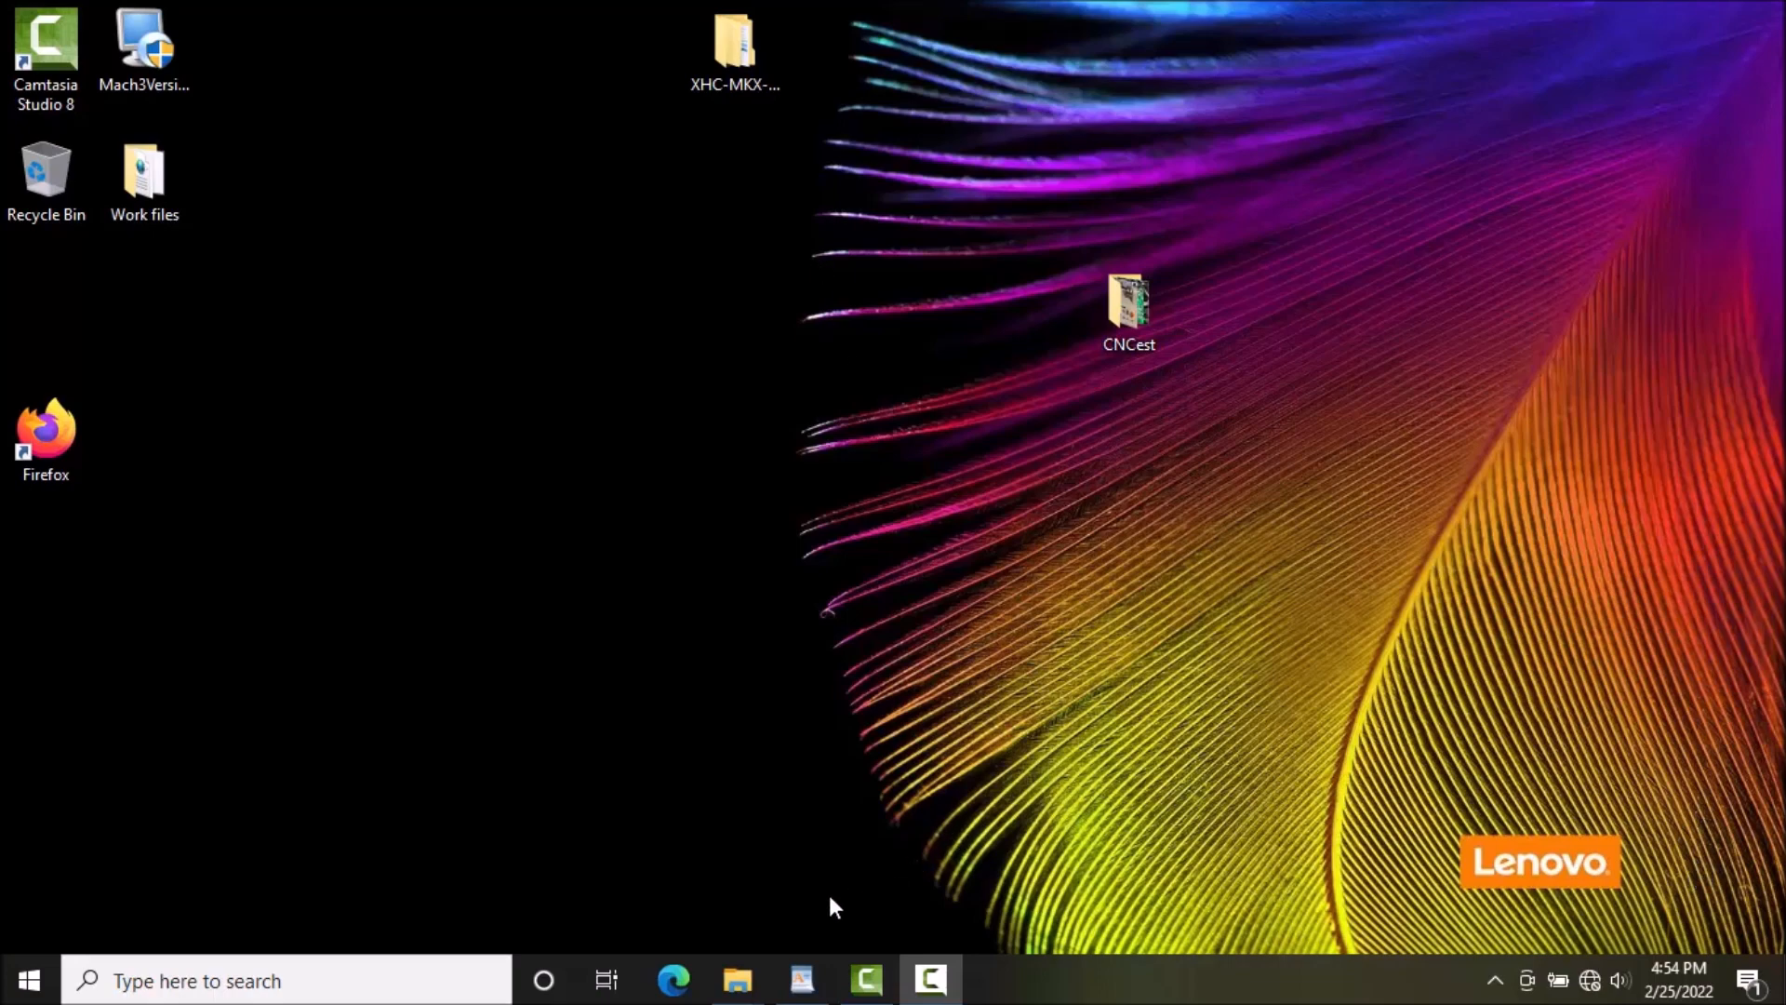
Read the XHC plugin window section in the MACH3 plugin manual, and minimize the document
{"action": "left_click", "coordinate": [802, 986]}
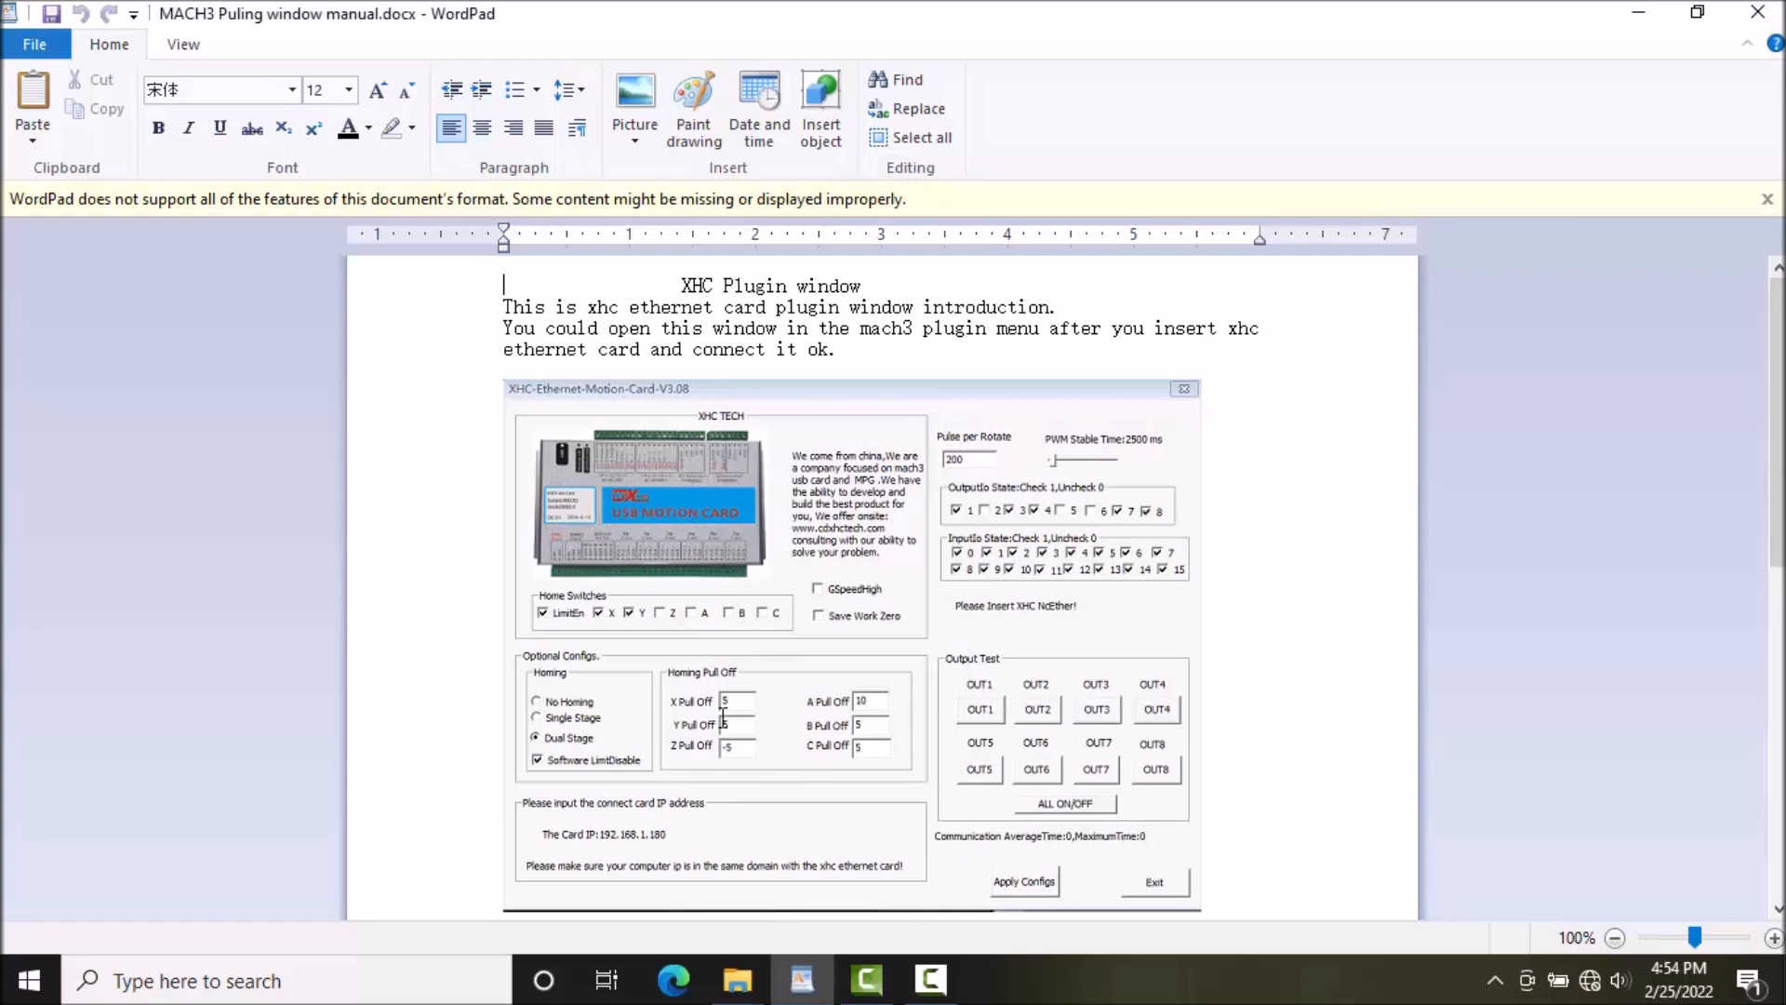
{"action": "left_click", "coordinate": [1640, 13]}
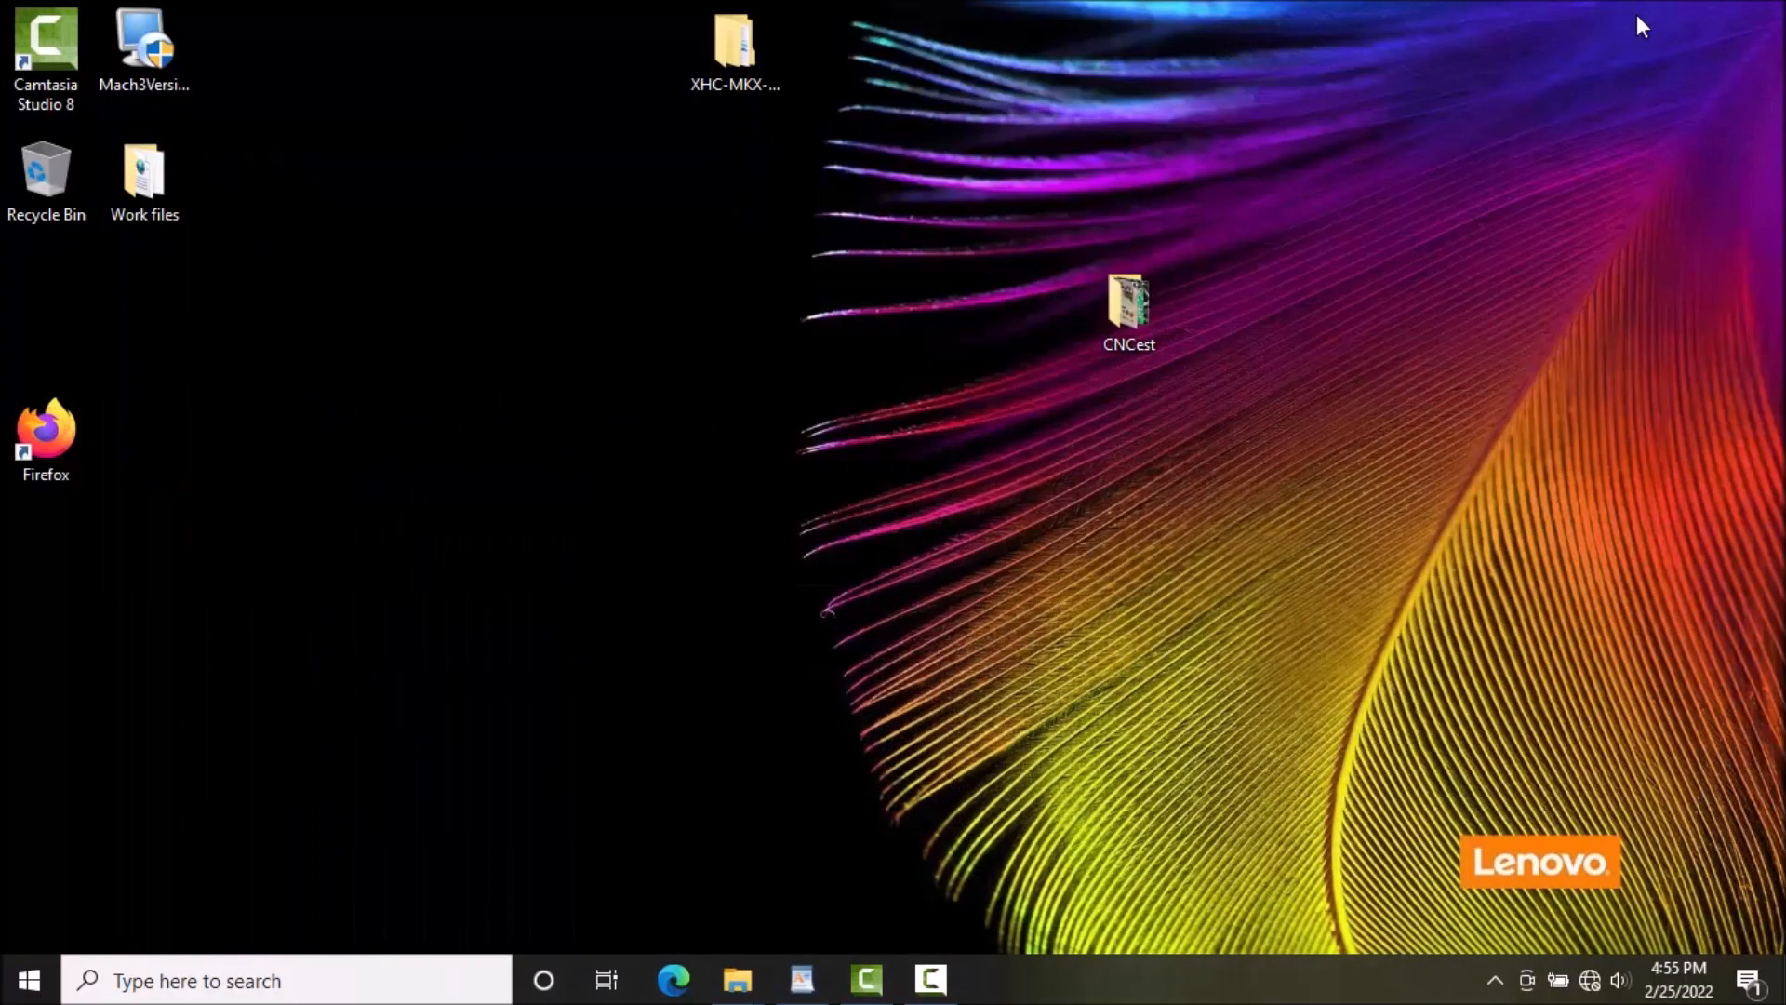
Open the Mach3Version3.043.066 folder within the MACH3 Soft materials of the XHC-MKX-V-UsbPod folder
{"action": "double_click", "coordinate": [738, 39]}
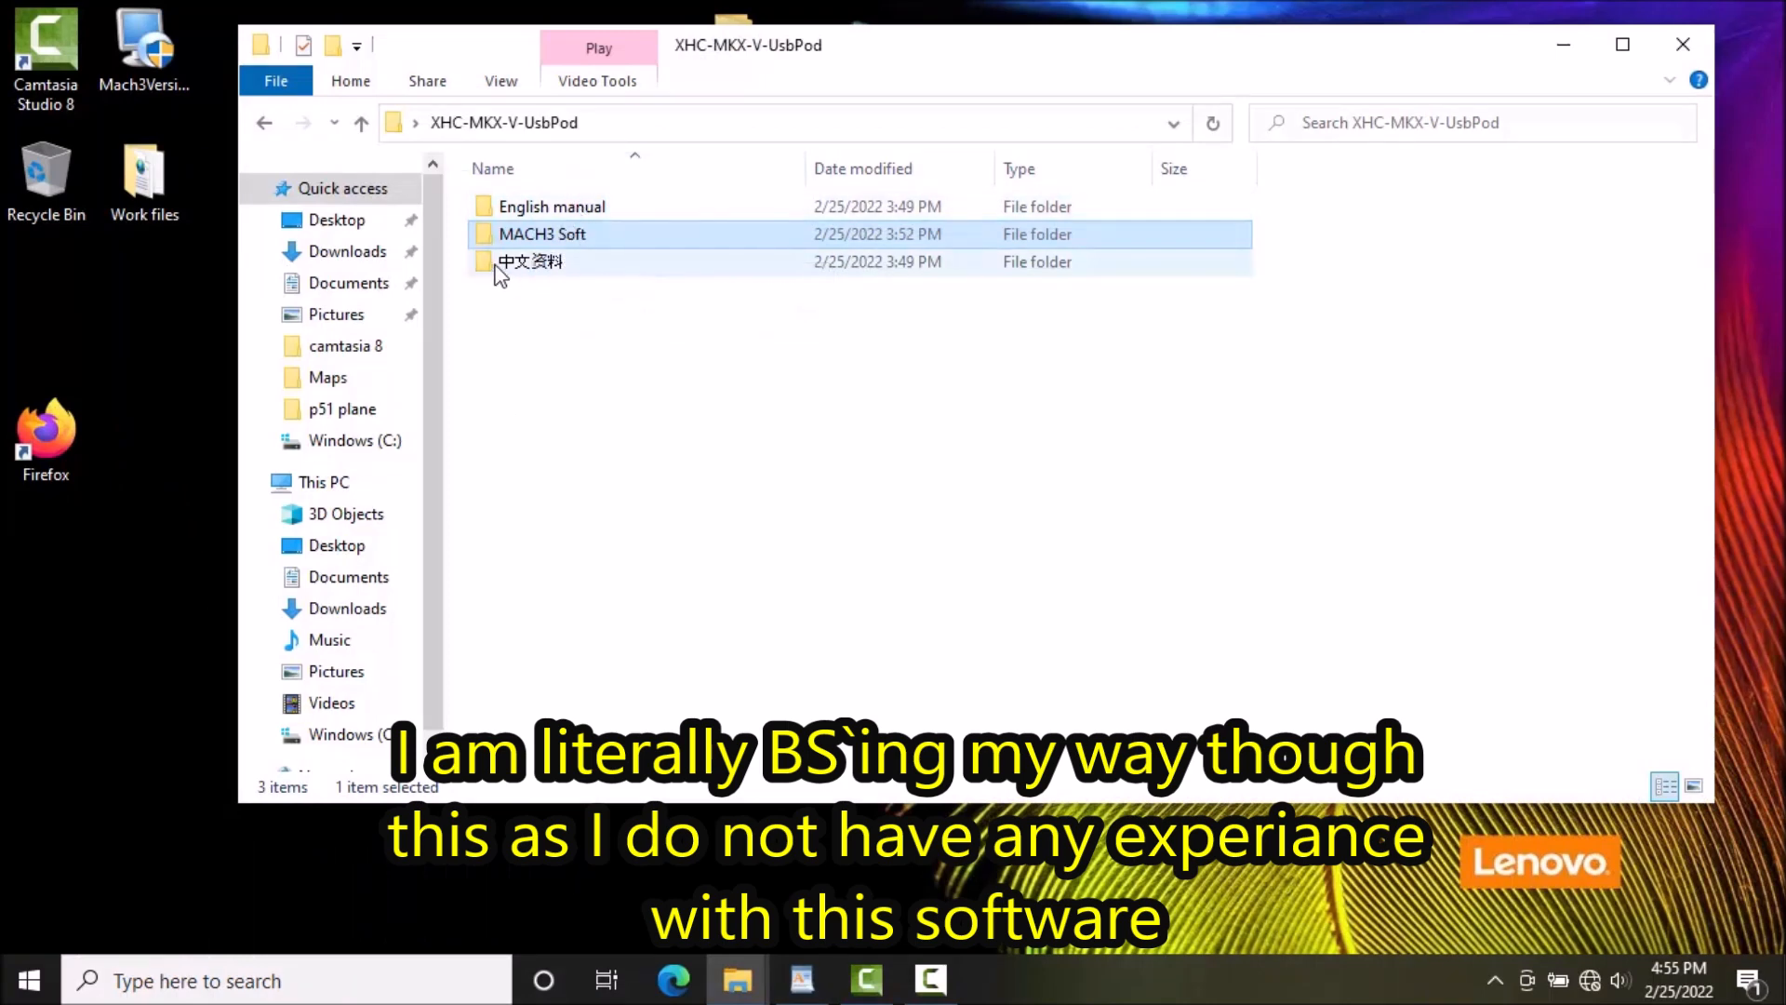
{"action": "double_click", "coordinate": [554, 240]}
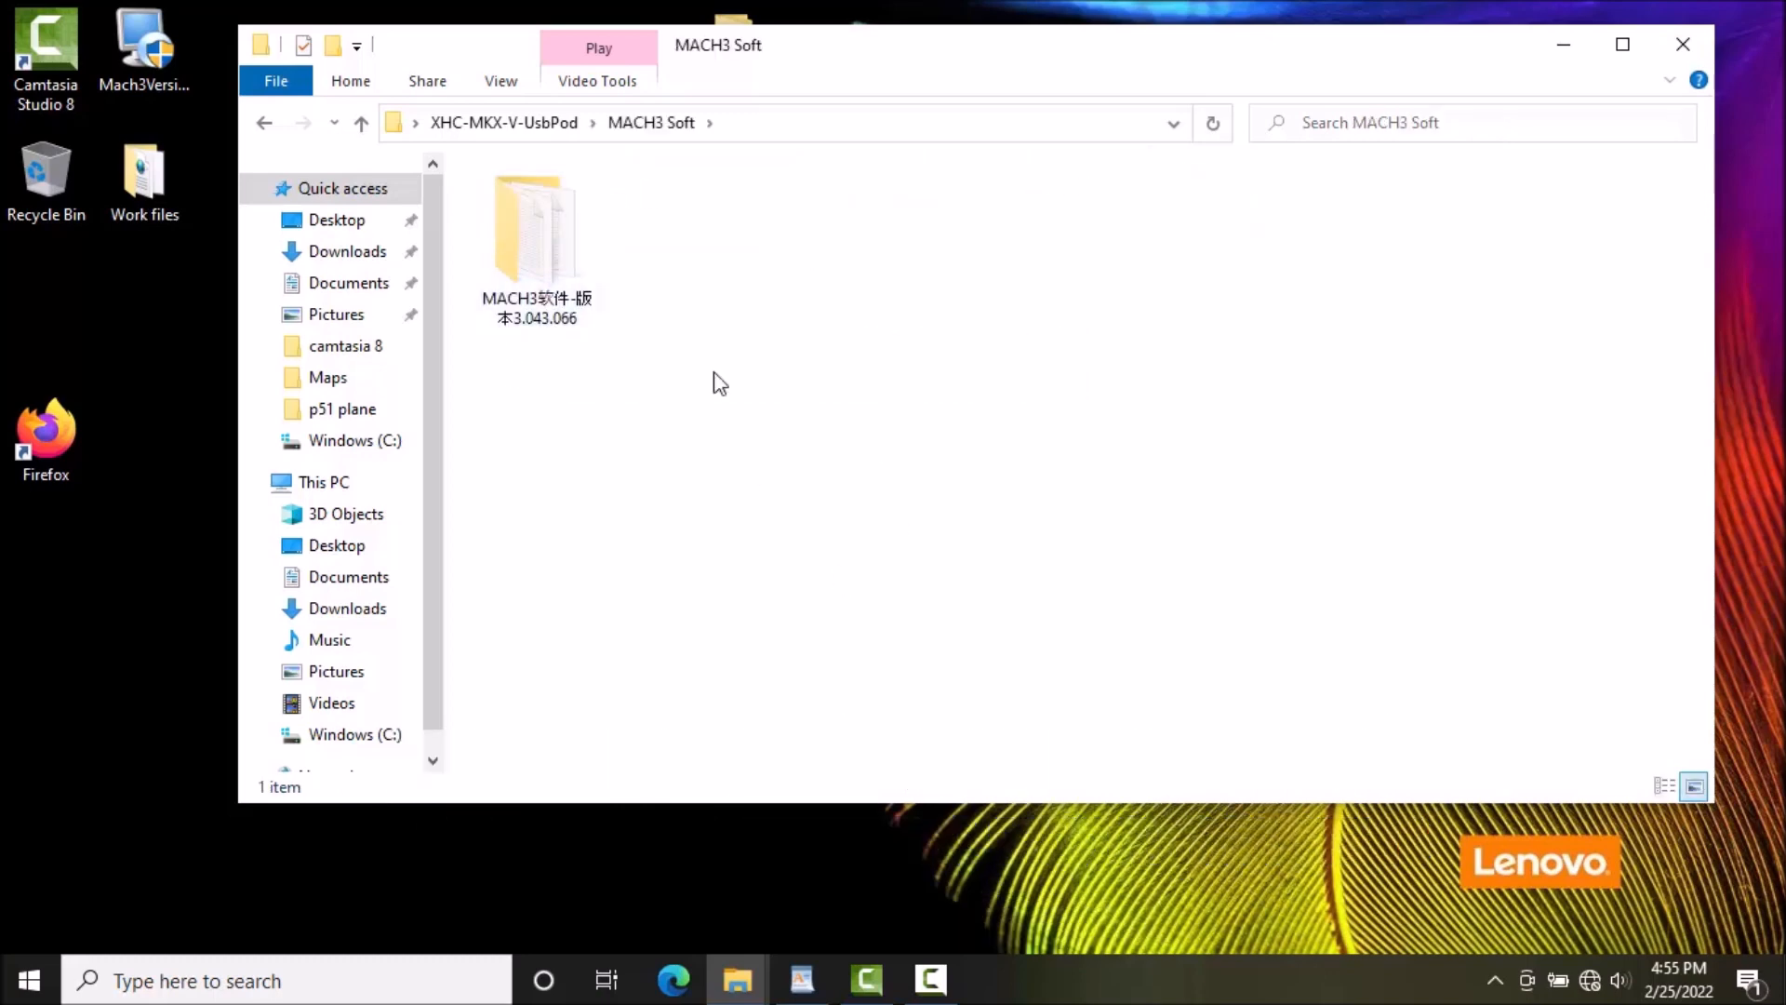
{"action": "double_click", "coordinate": [571, 262]}
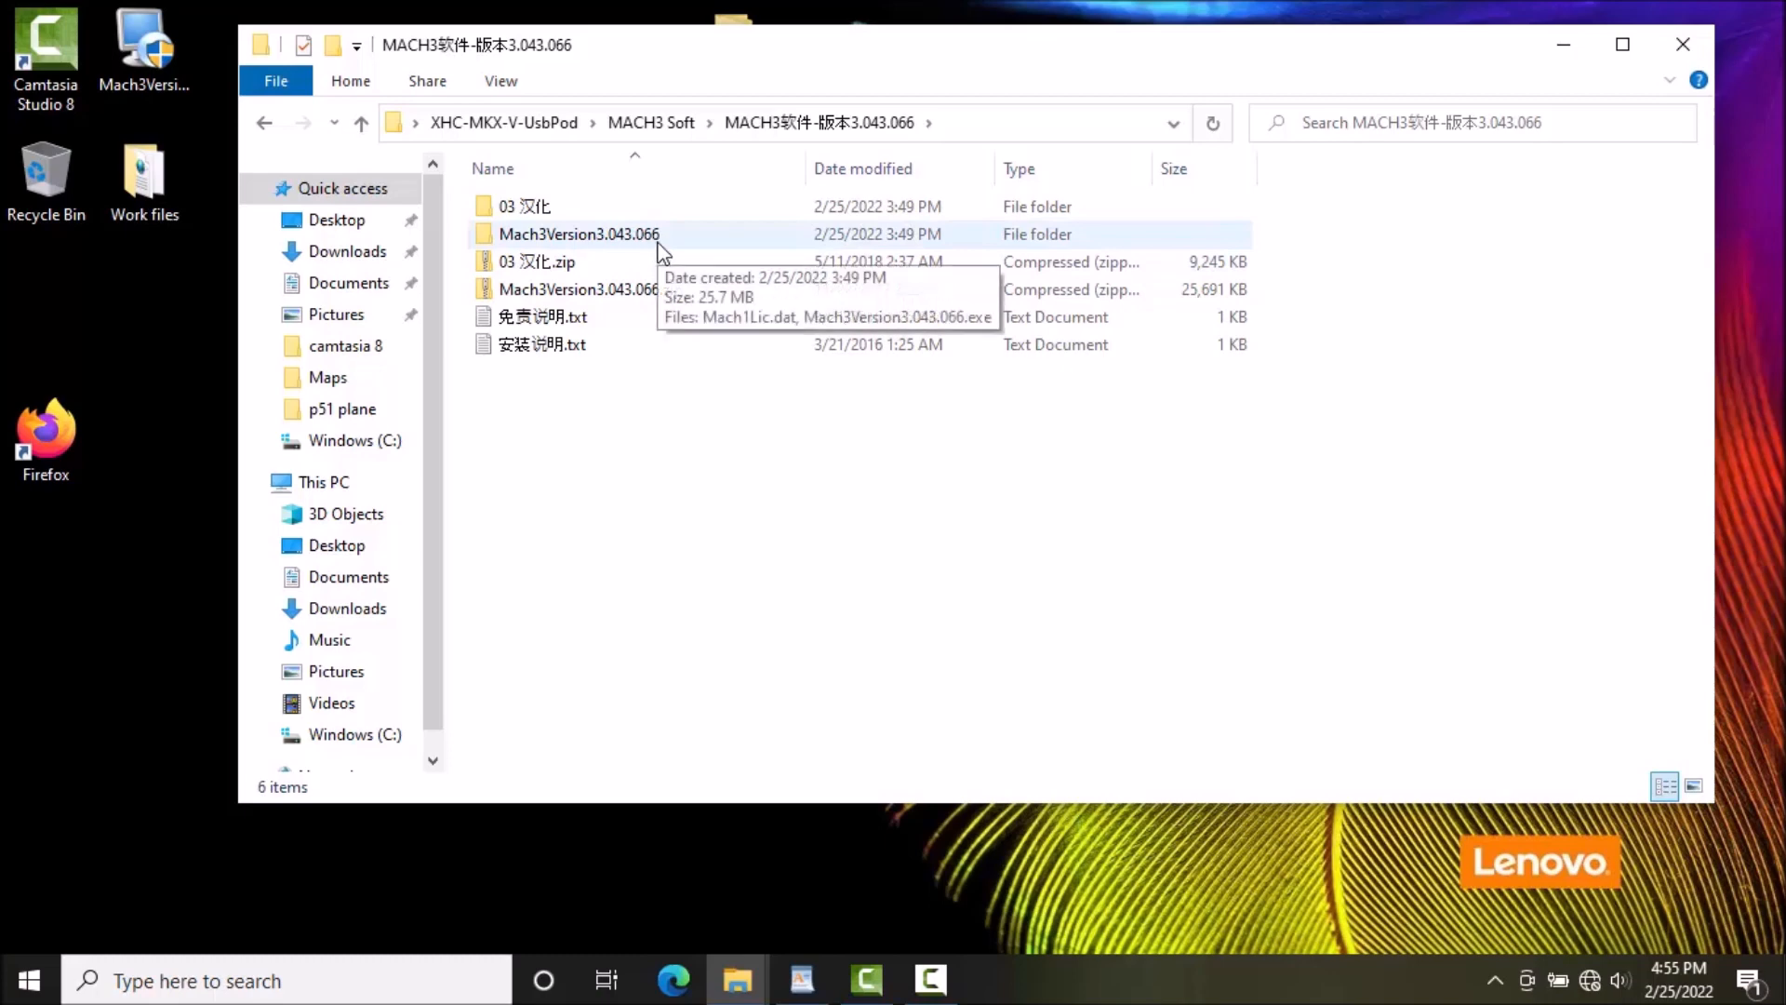
{"action": "left_click", "coordinate": [115, 28]}
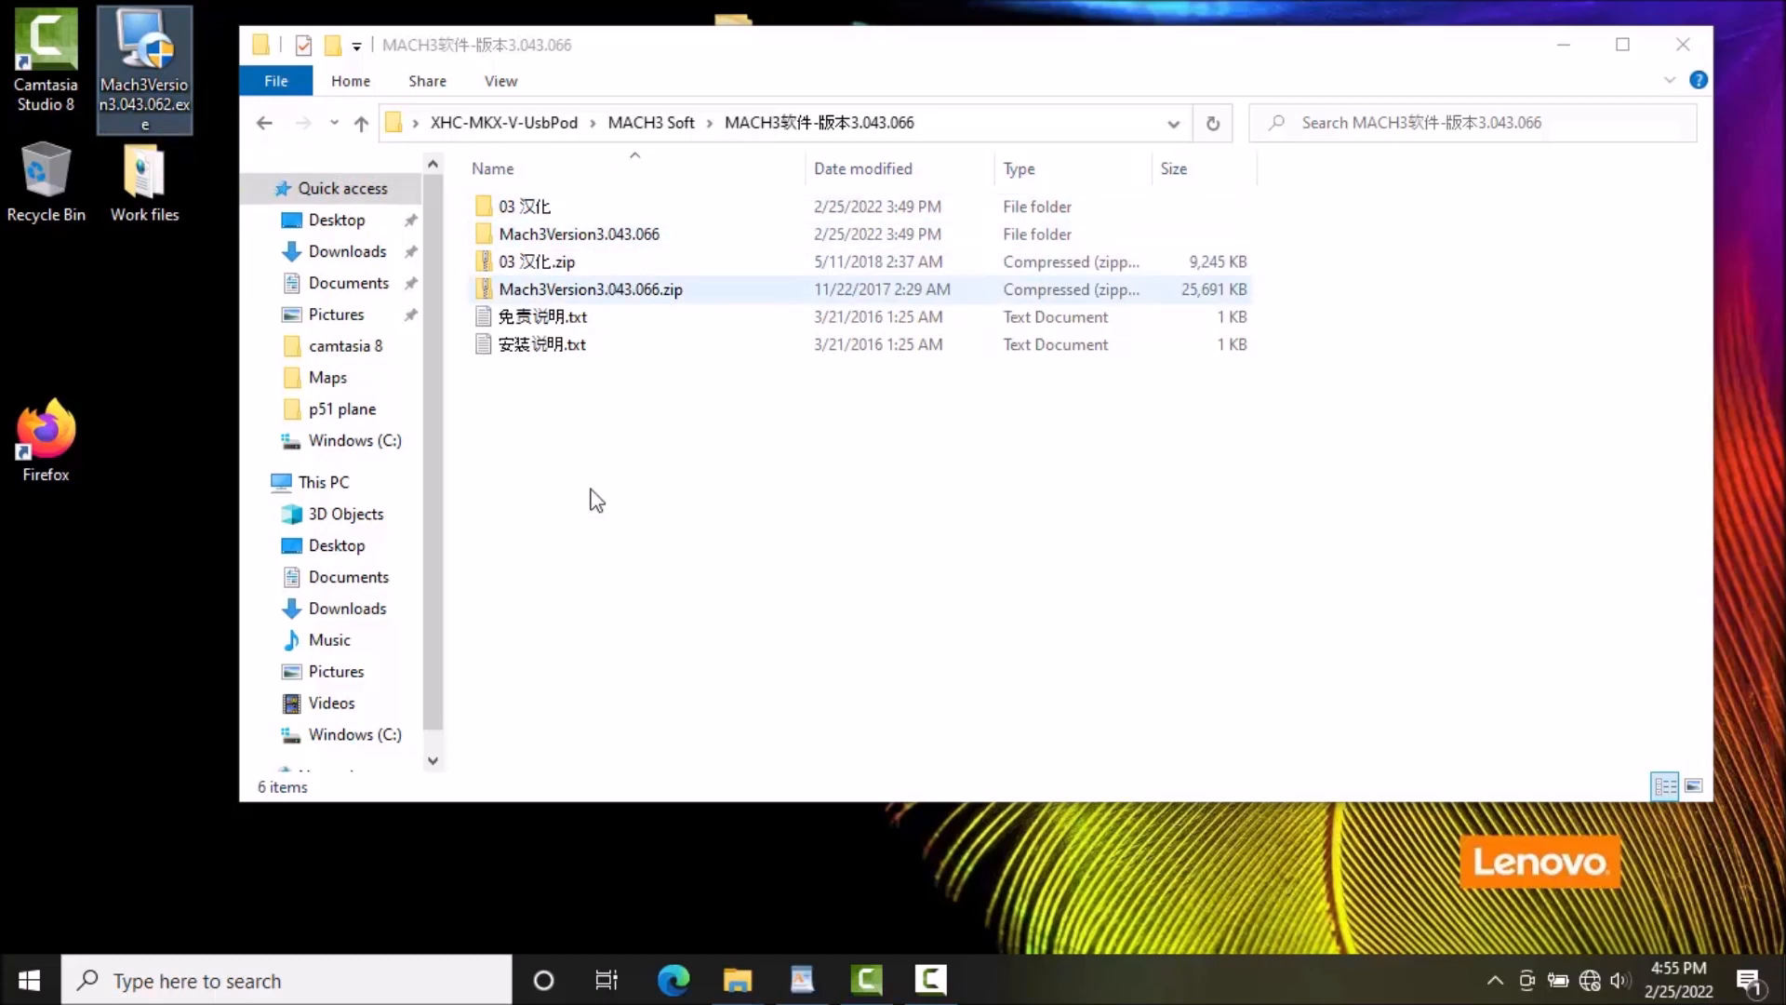
{"action": "double_click", "coordinate": [588, 237]}
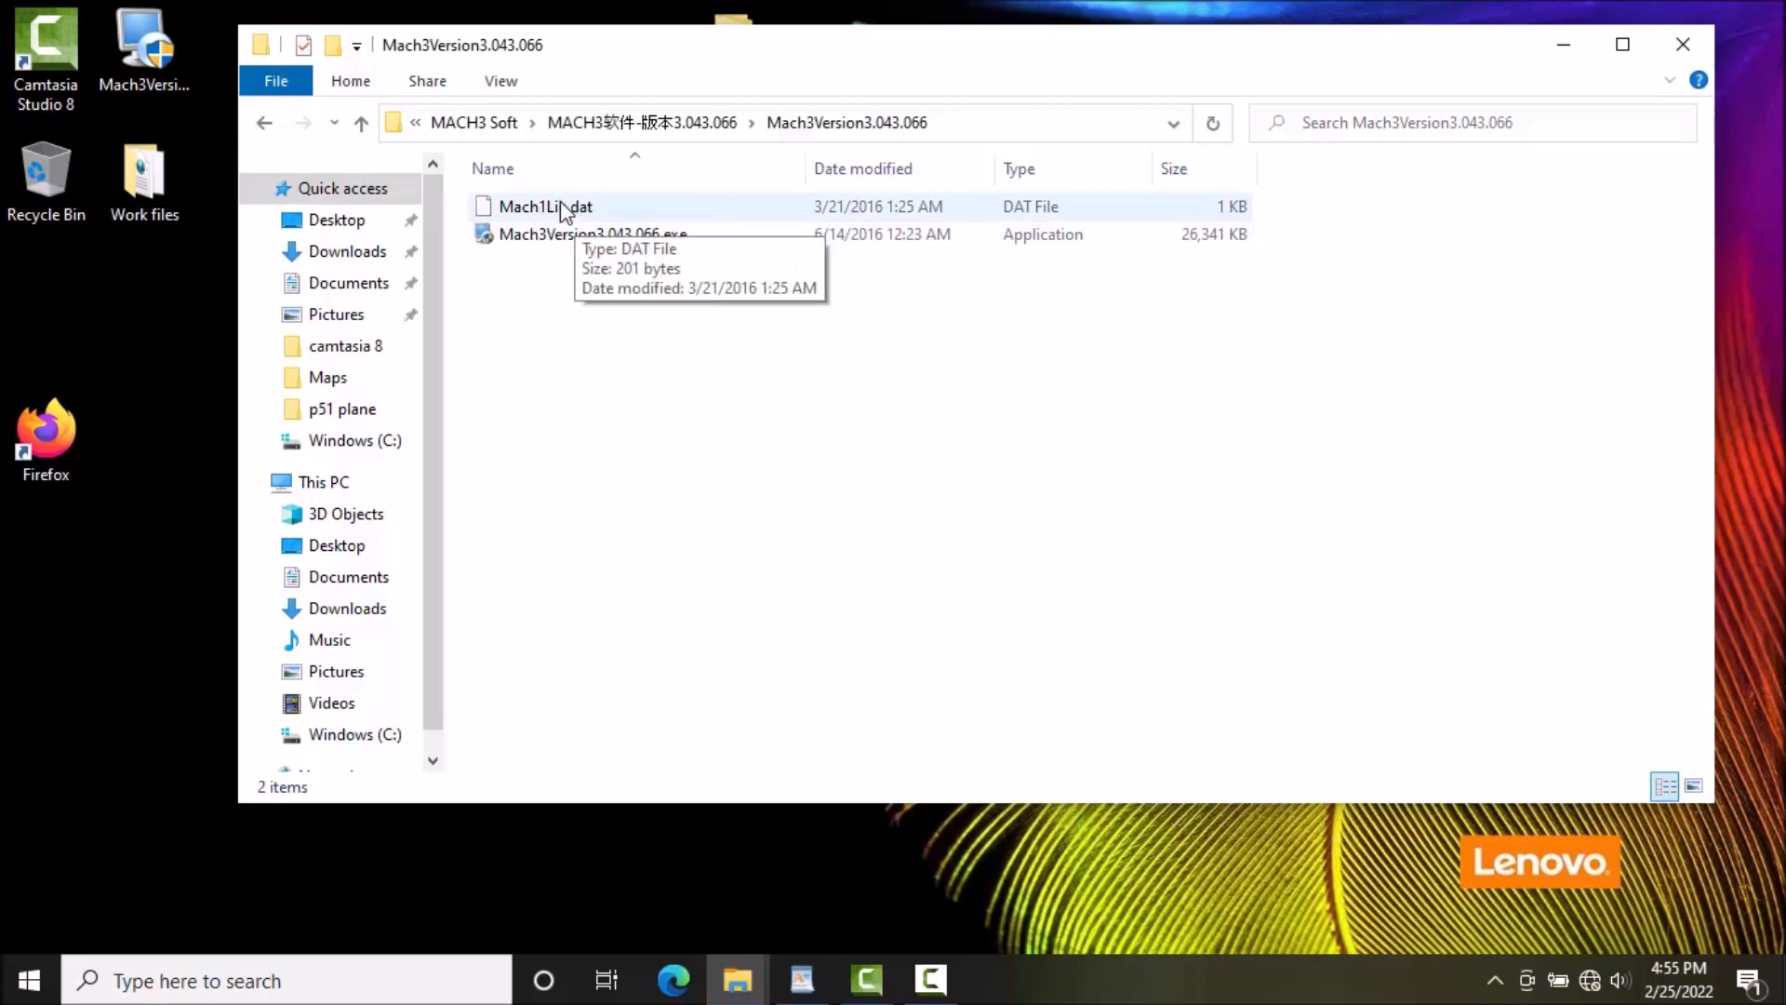
Try to run the Mach3Version3.043.066.exe installer from the opened folder
{"action": "left_click", "coordinate": [553, 241]}
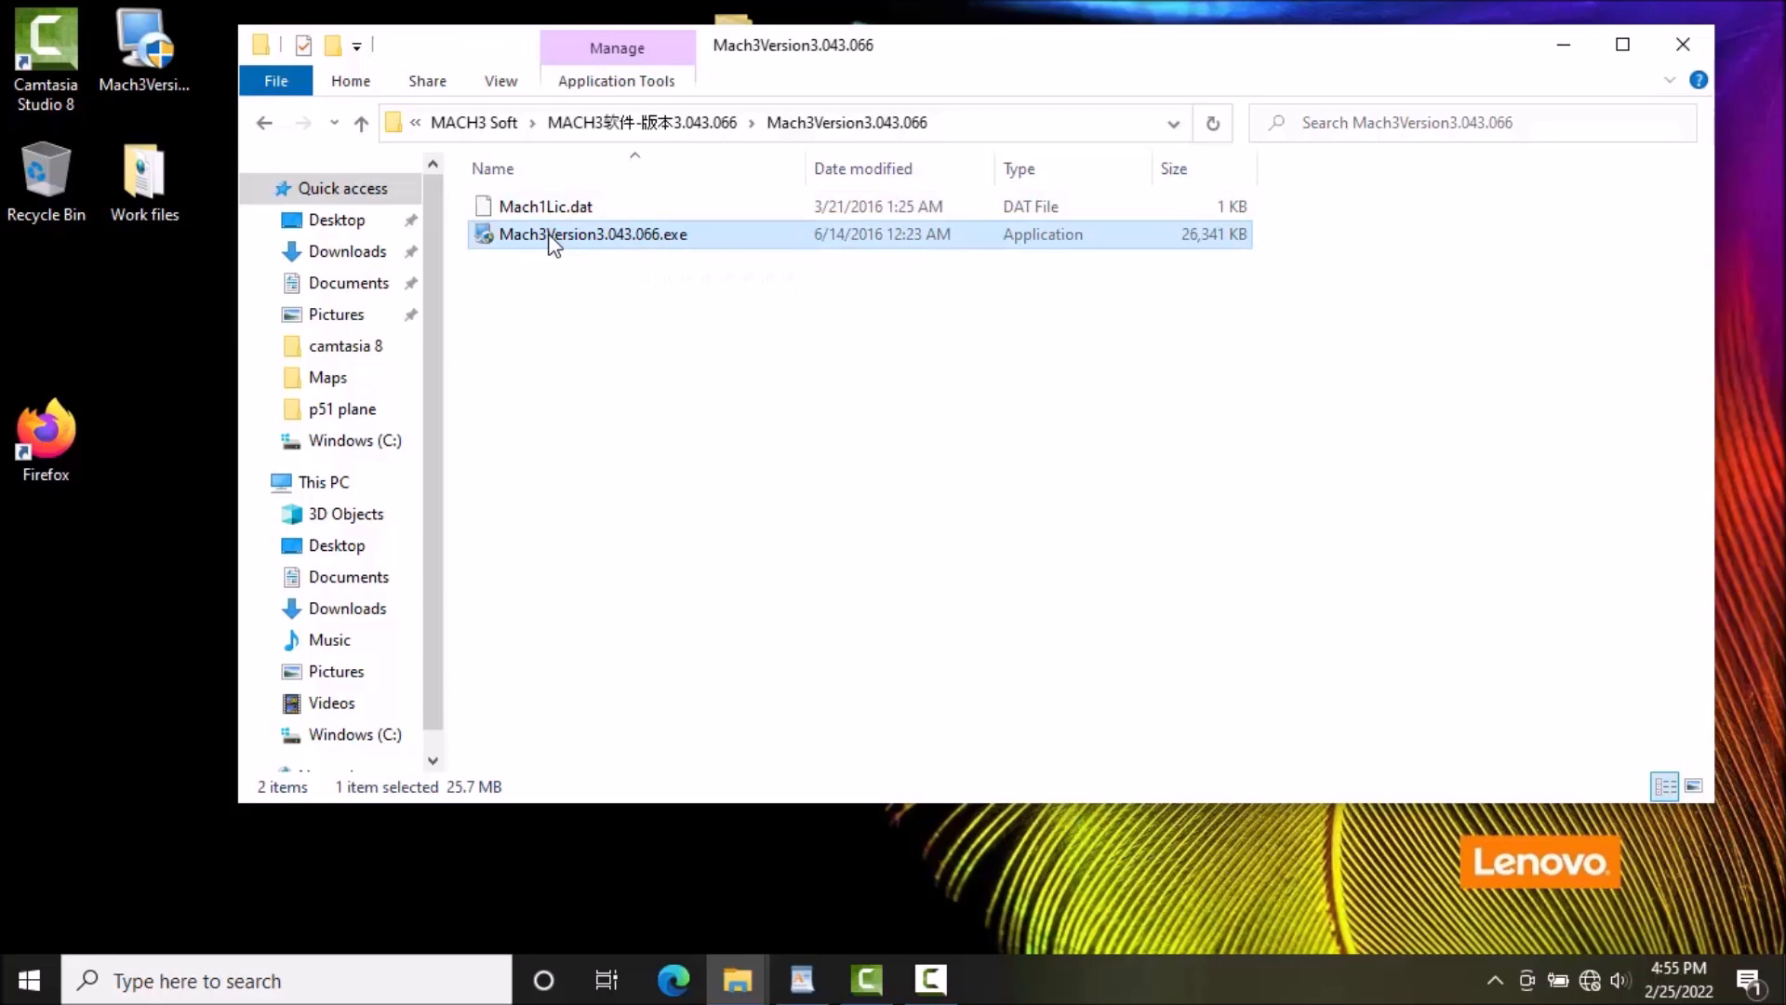
{"action": "double_click", "coordinate": [553, 236]}
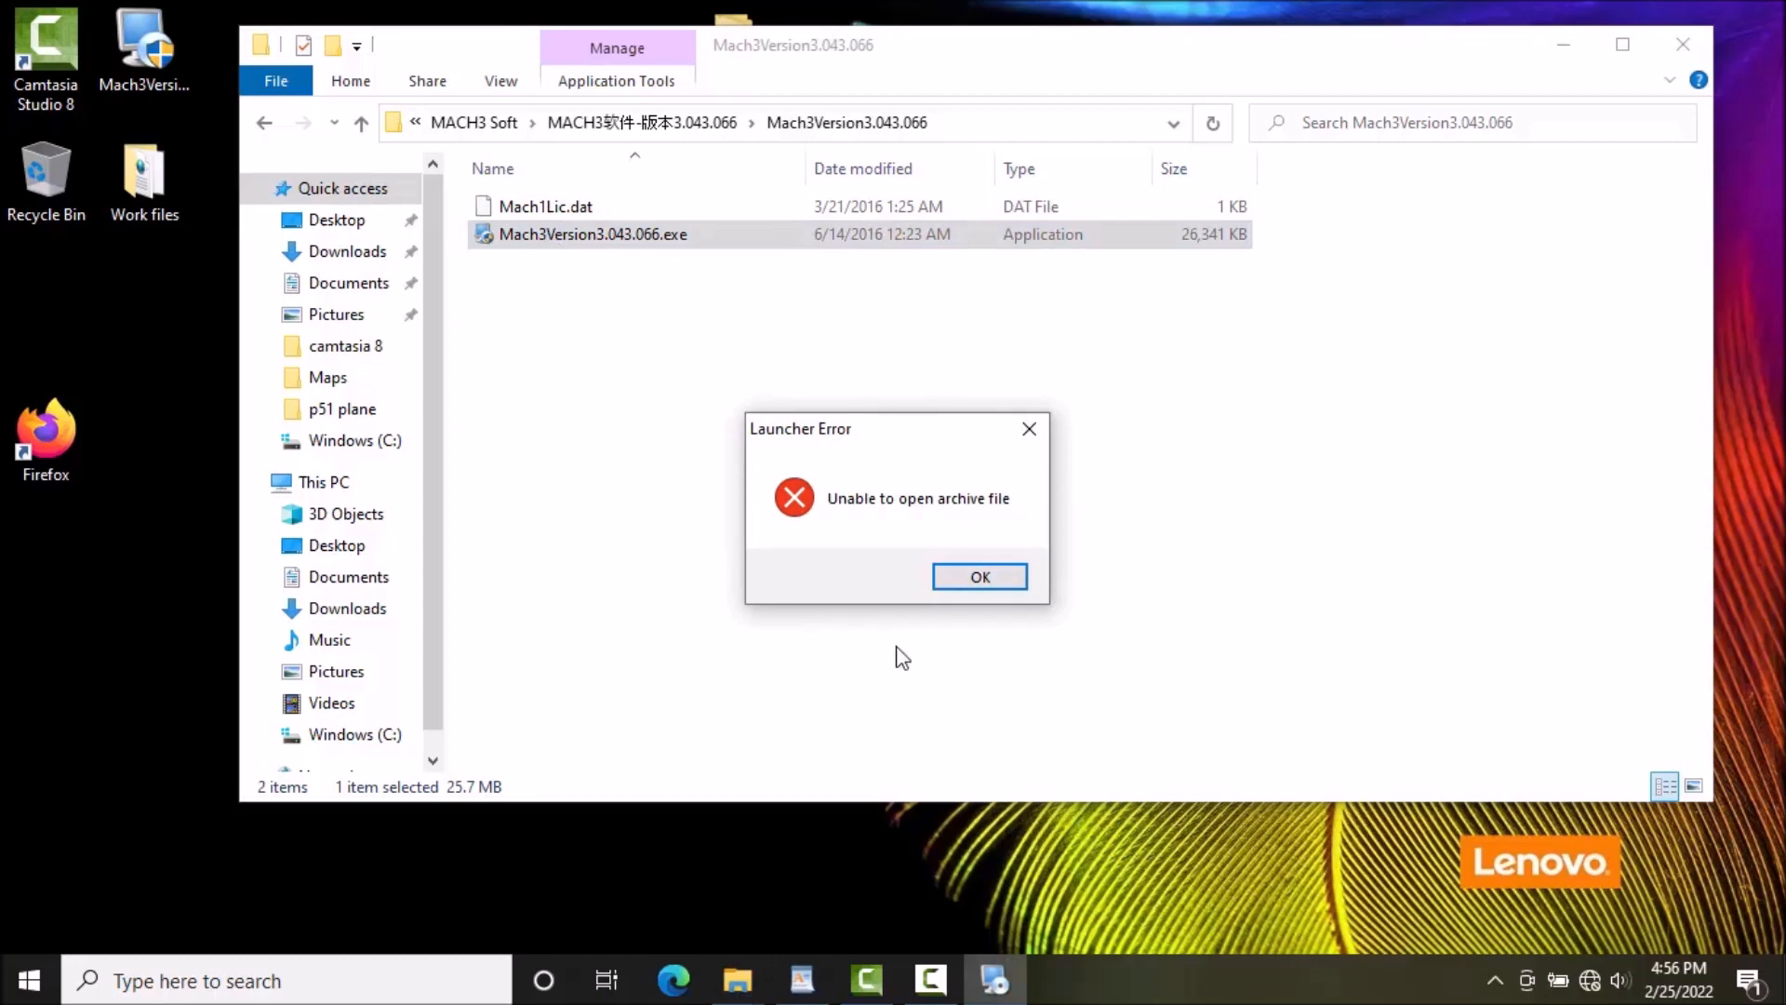
{"action": "left_click", "coordinate": [973, 577]}
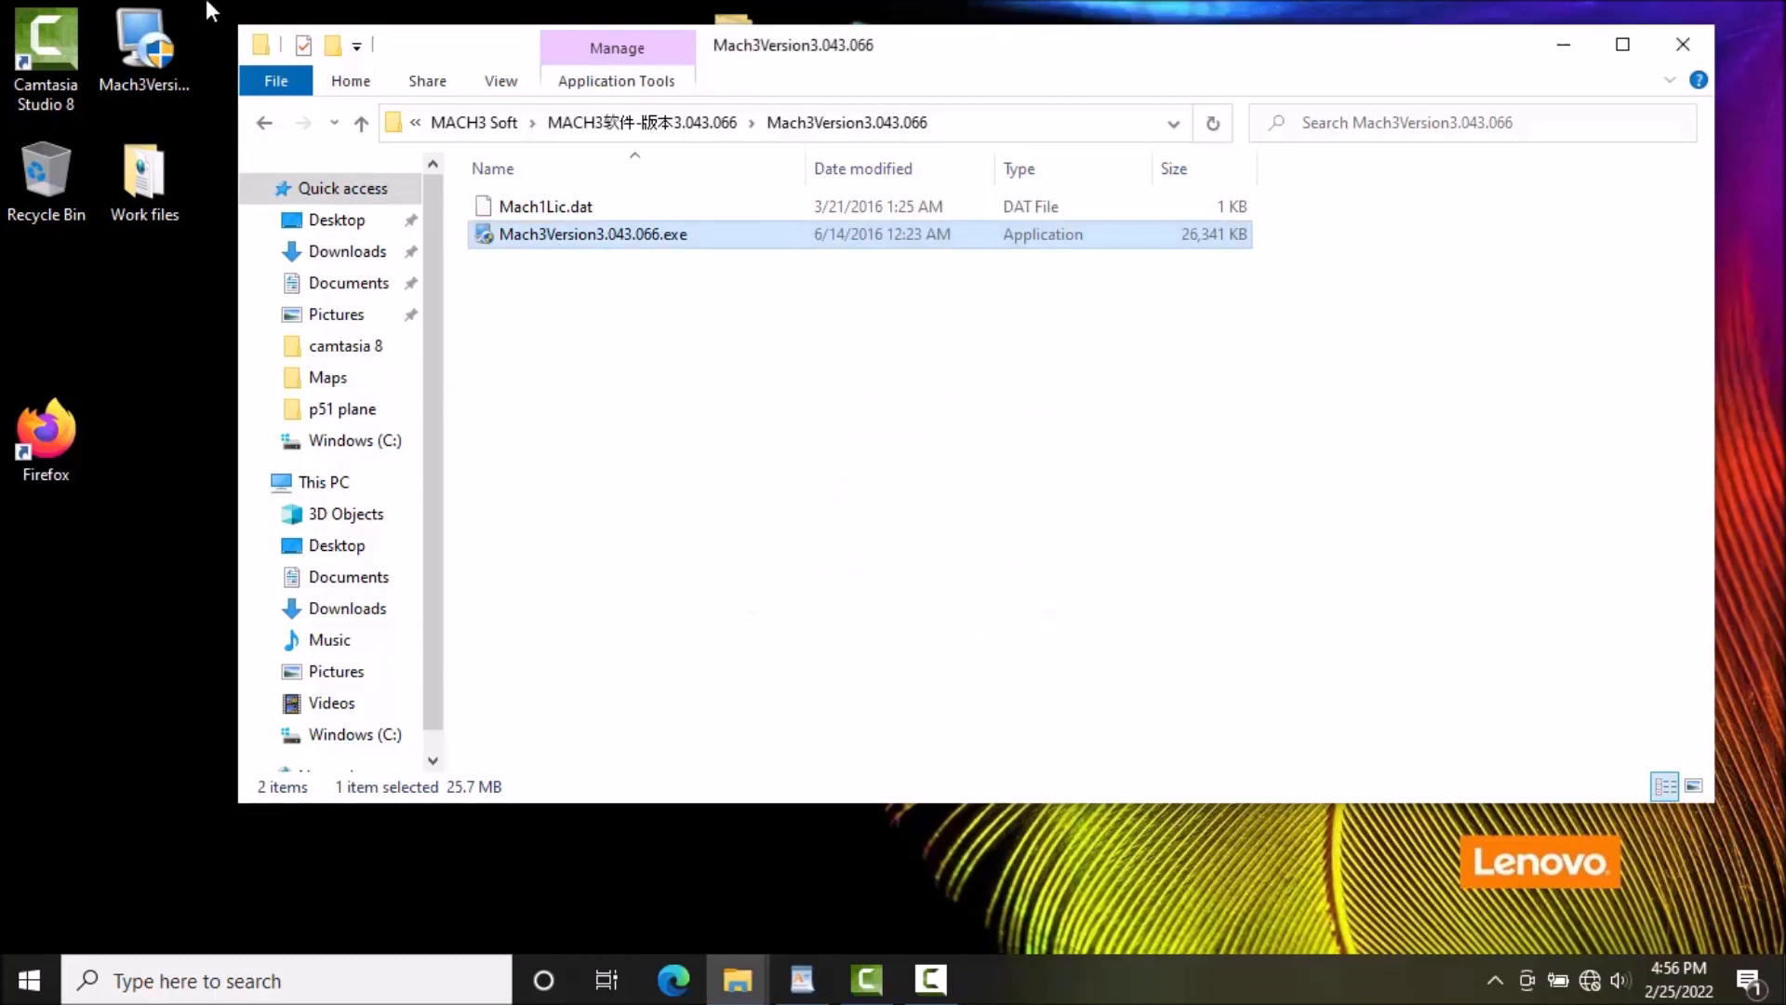
Start the Mach3 3.043.062 installer from the desktop, accept the license agreement and keep the default Mach3 installation folder
{"action": "left_click", "coordinate": [149, 47]}
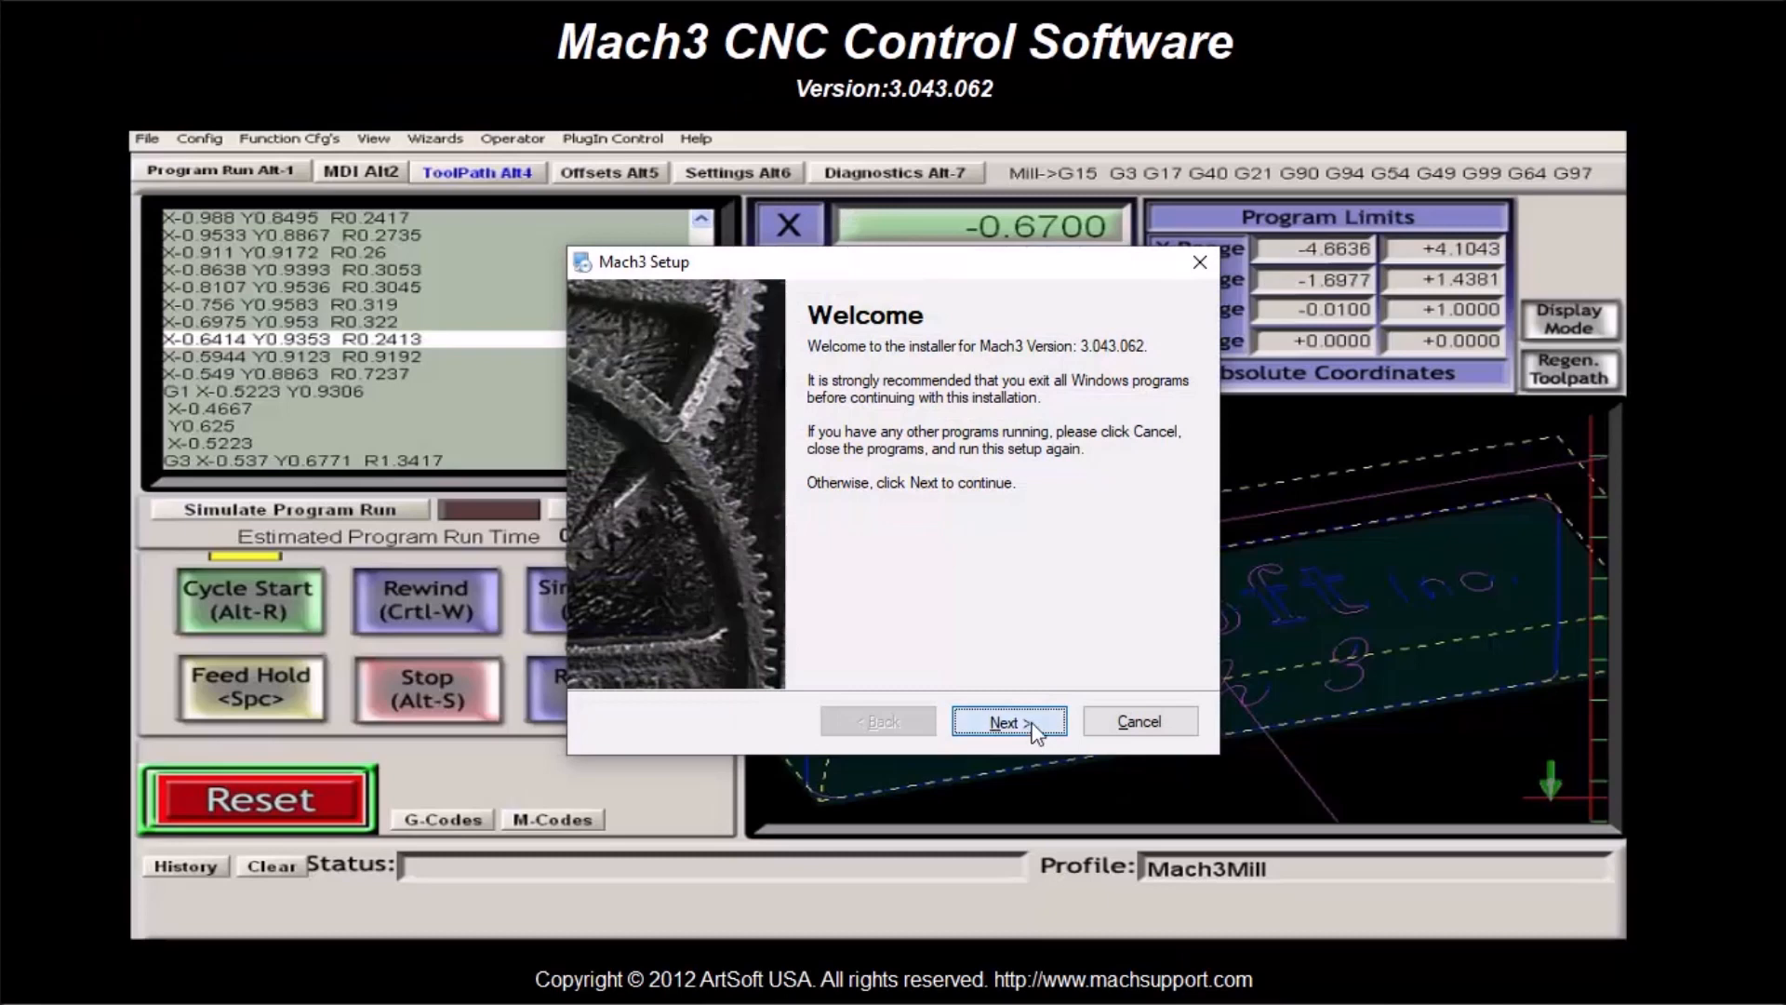
{"action": "left_click", "coordinate": [1009, 721]}
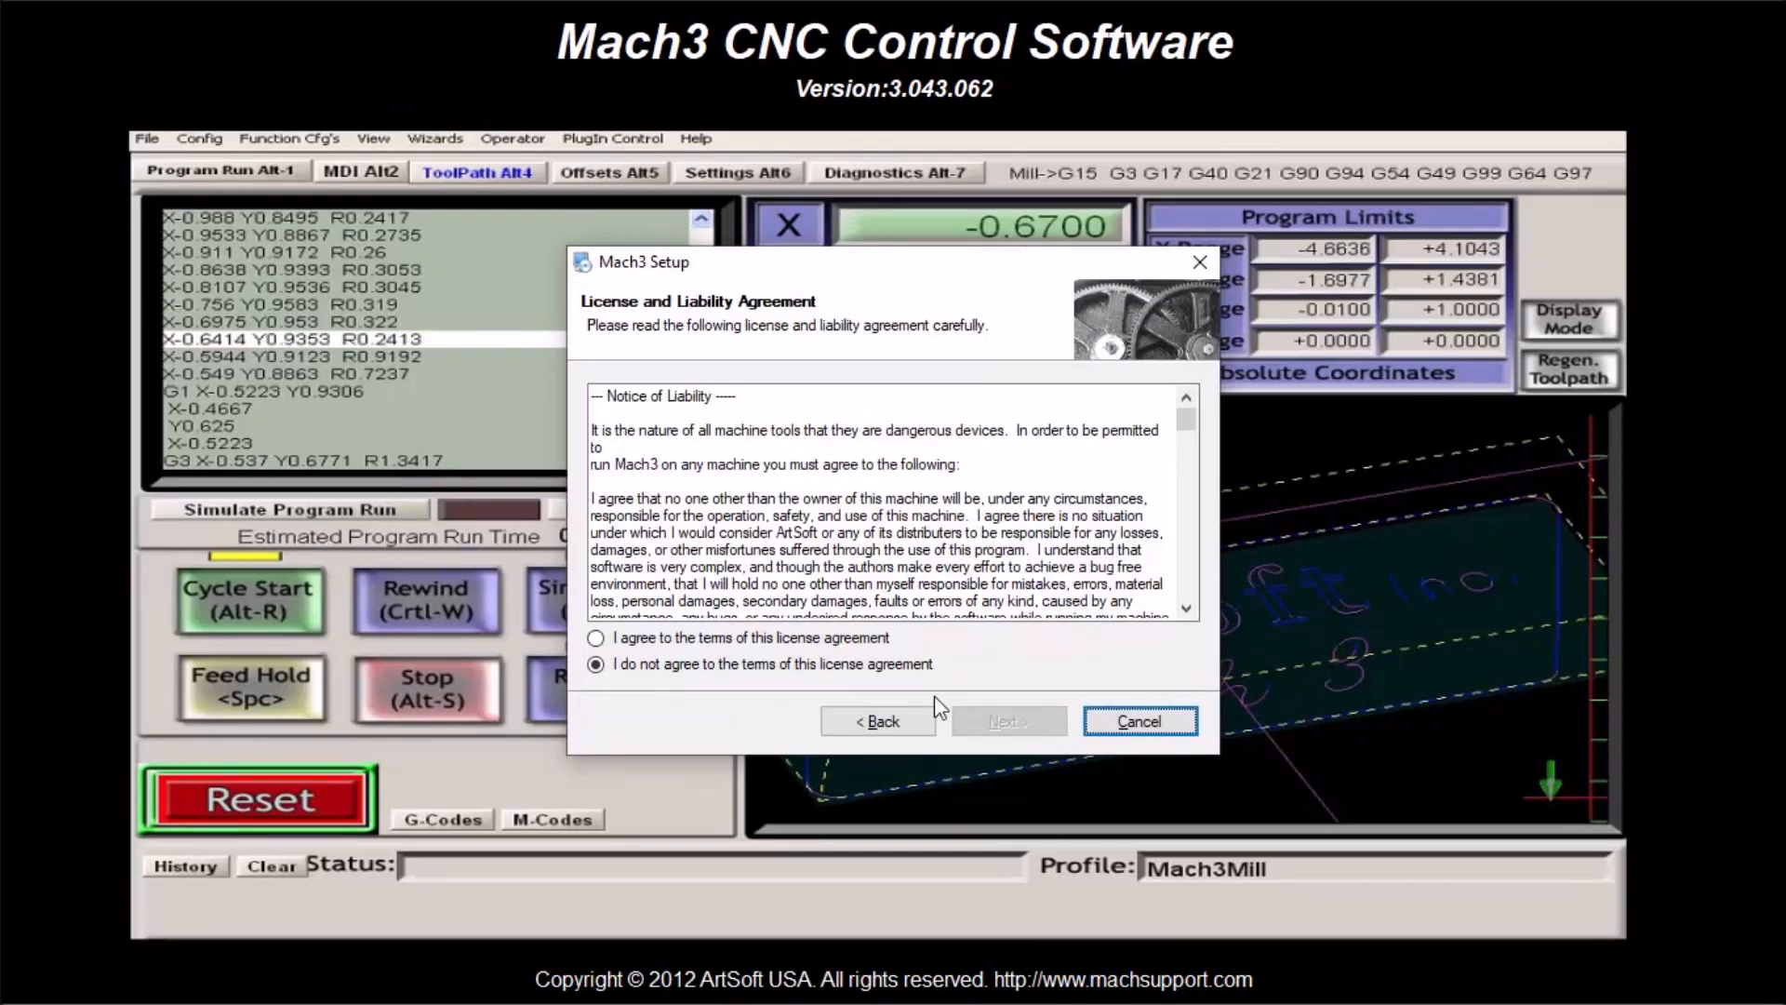
{"action": "left_click", "coordinate": [709, 640]}
{"action": "left_click", "coordinate": [1030, 733]}
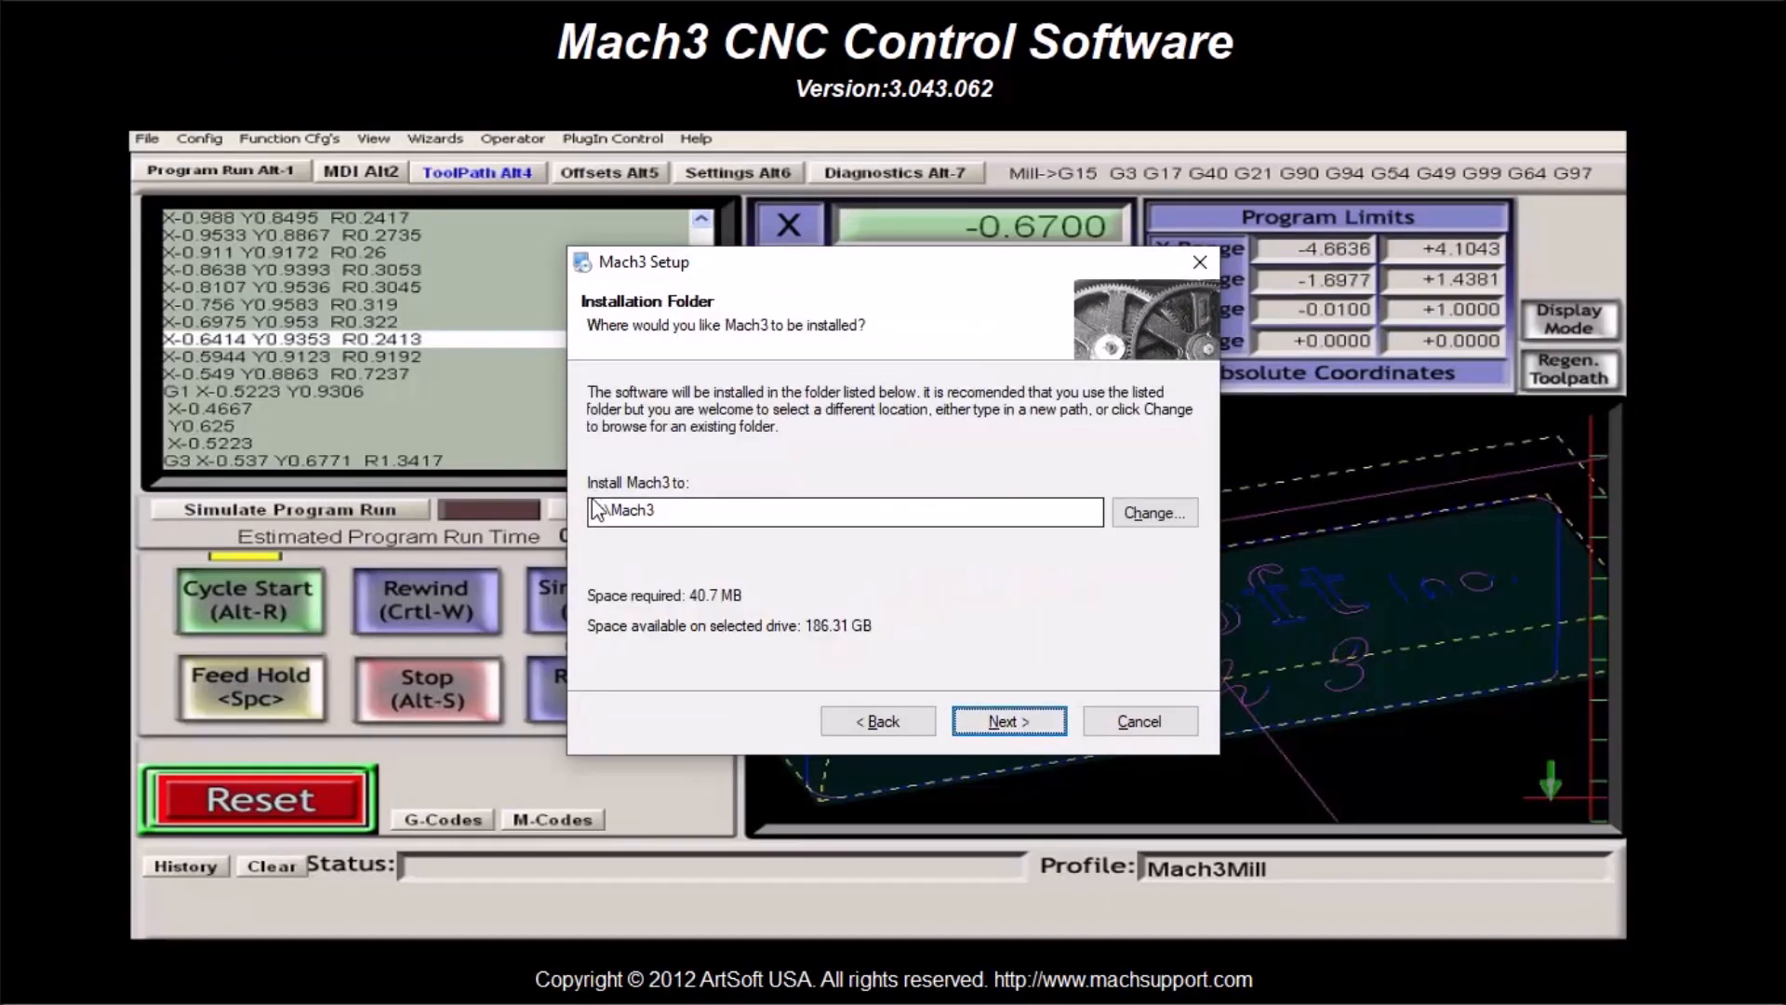
{"action": "left_click", "coordinate": [977, 723]}
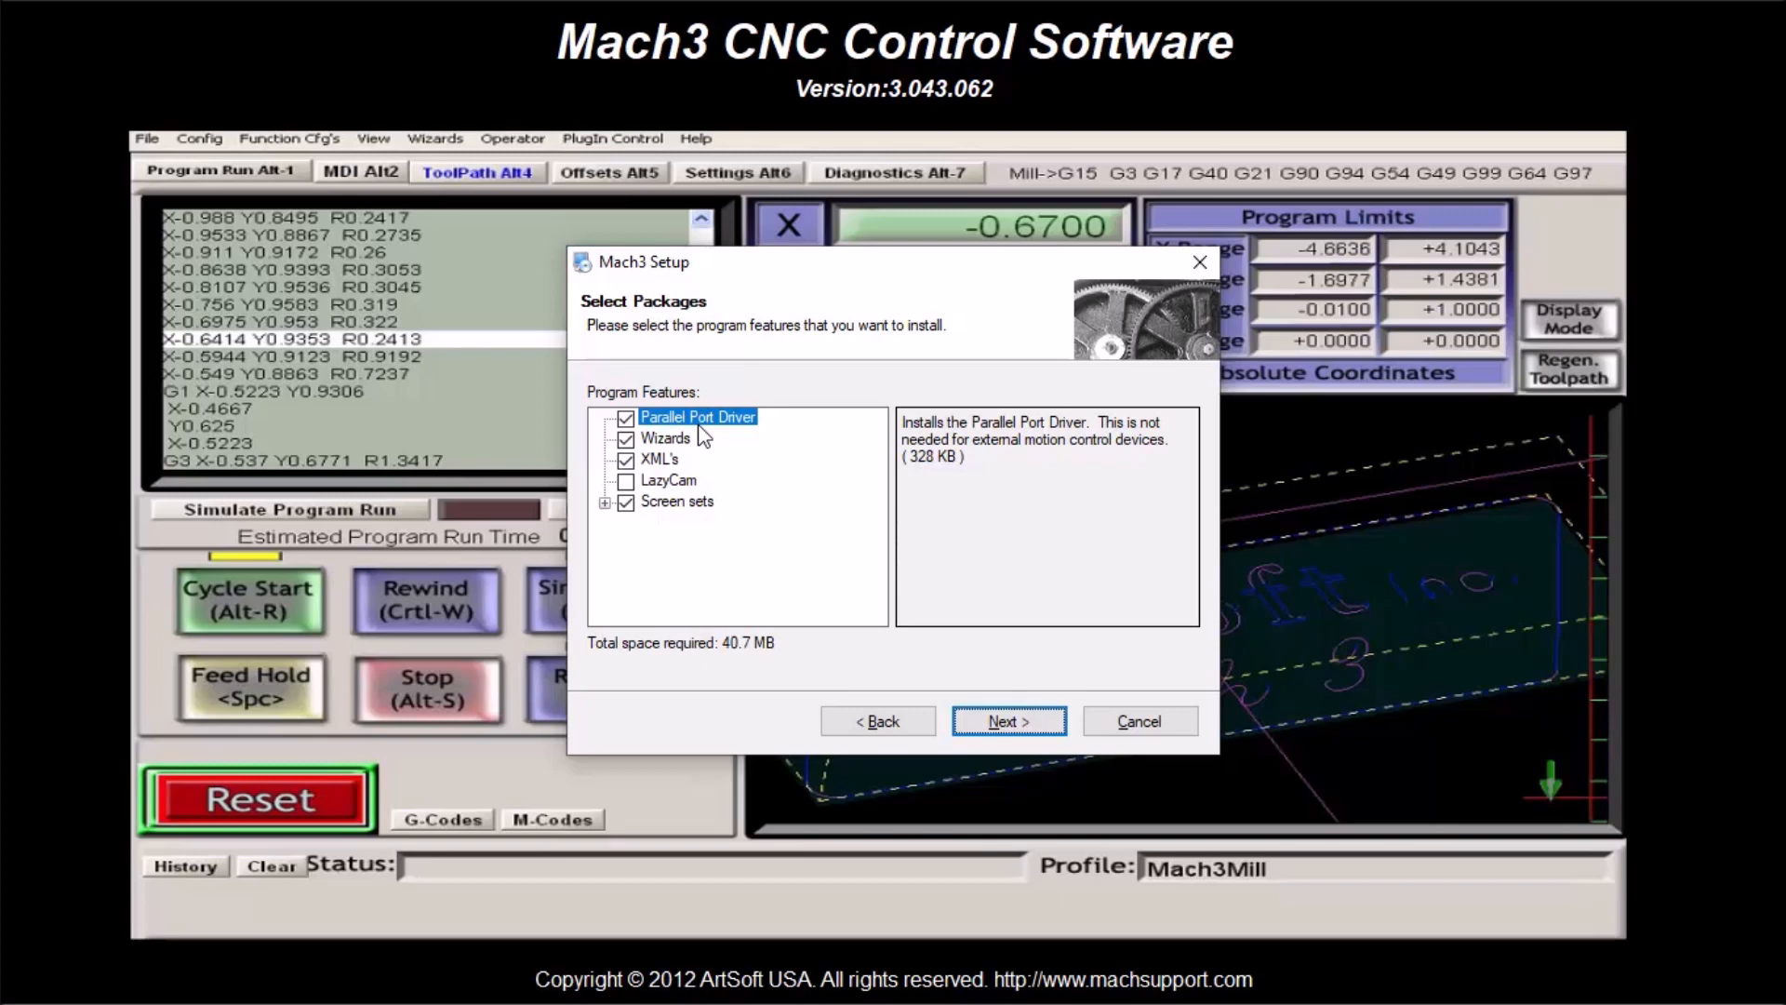
Exclude the Parallel Port Driver from the packages and complete the Mach3 installation
{"action": "left_click", "coordinate": [626, 419]}
{"action": "left_click", "coordinate": [1014, 728]}
{"action": "left_click", "coordinate": [1016, 727]}
{"action": "left_click", "coordinate": [1016, 725]}
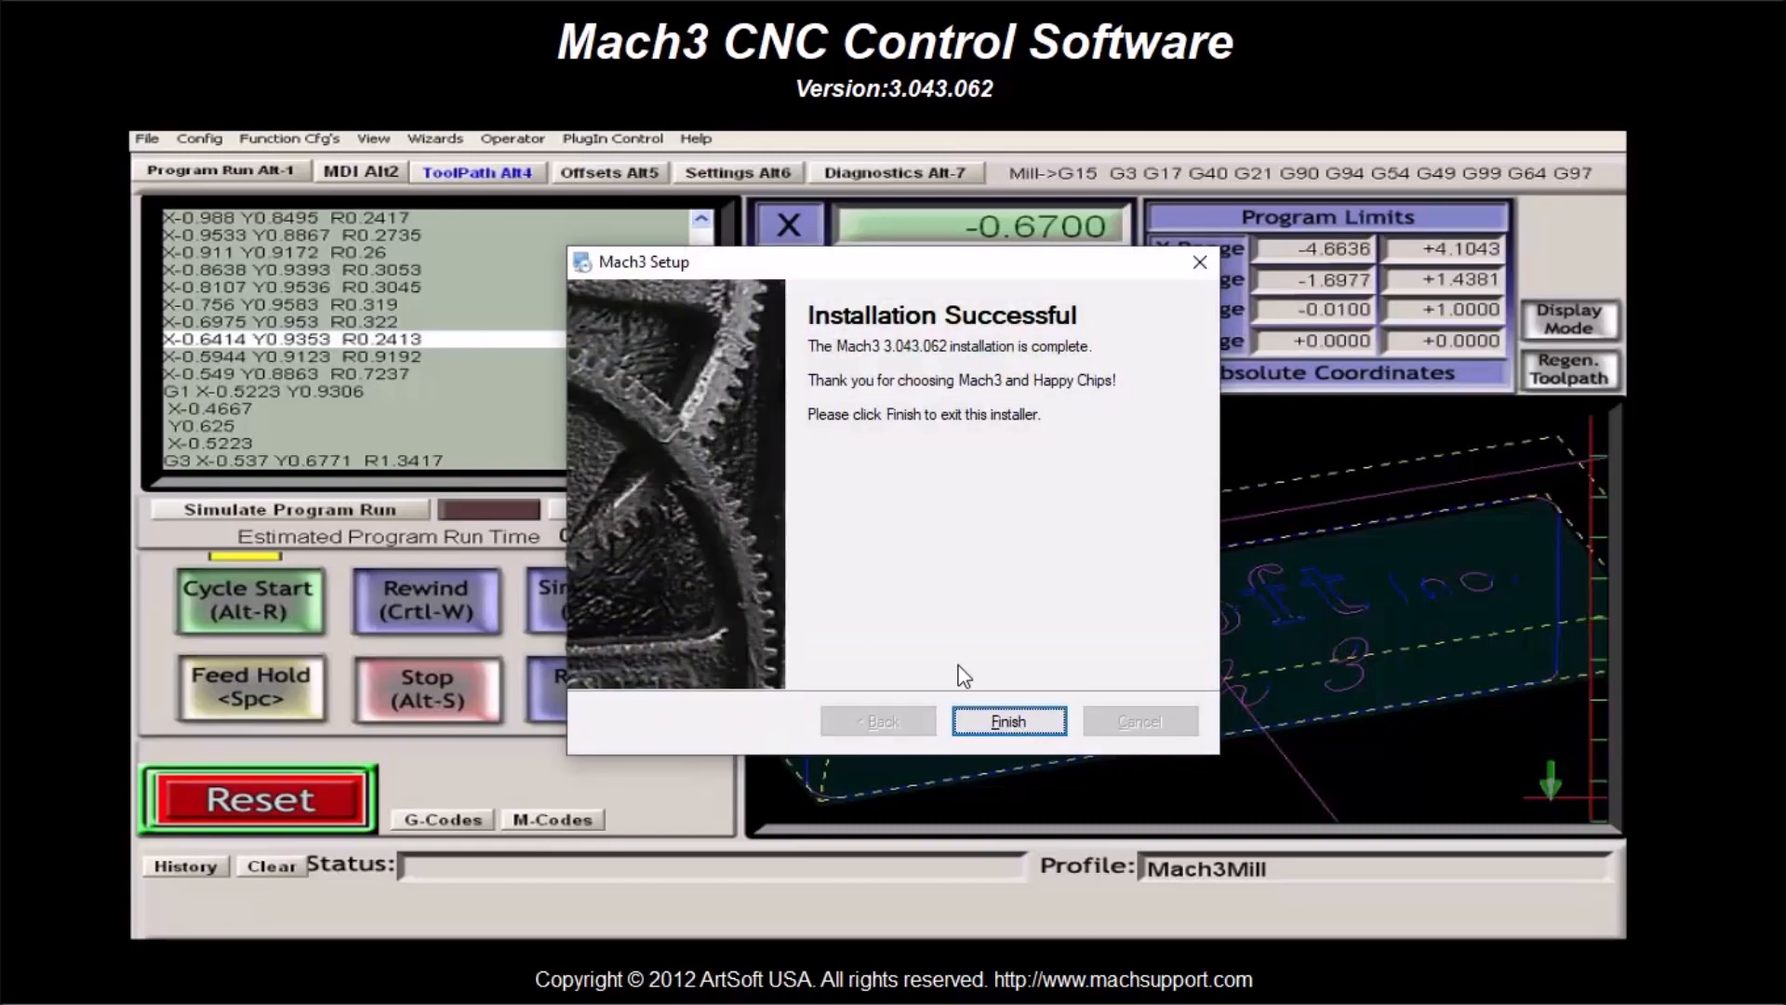
{"action": "left_click", "coordinate": [1007, 722]}
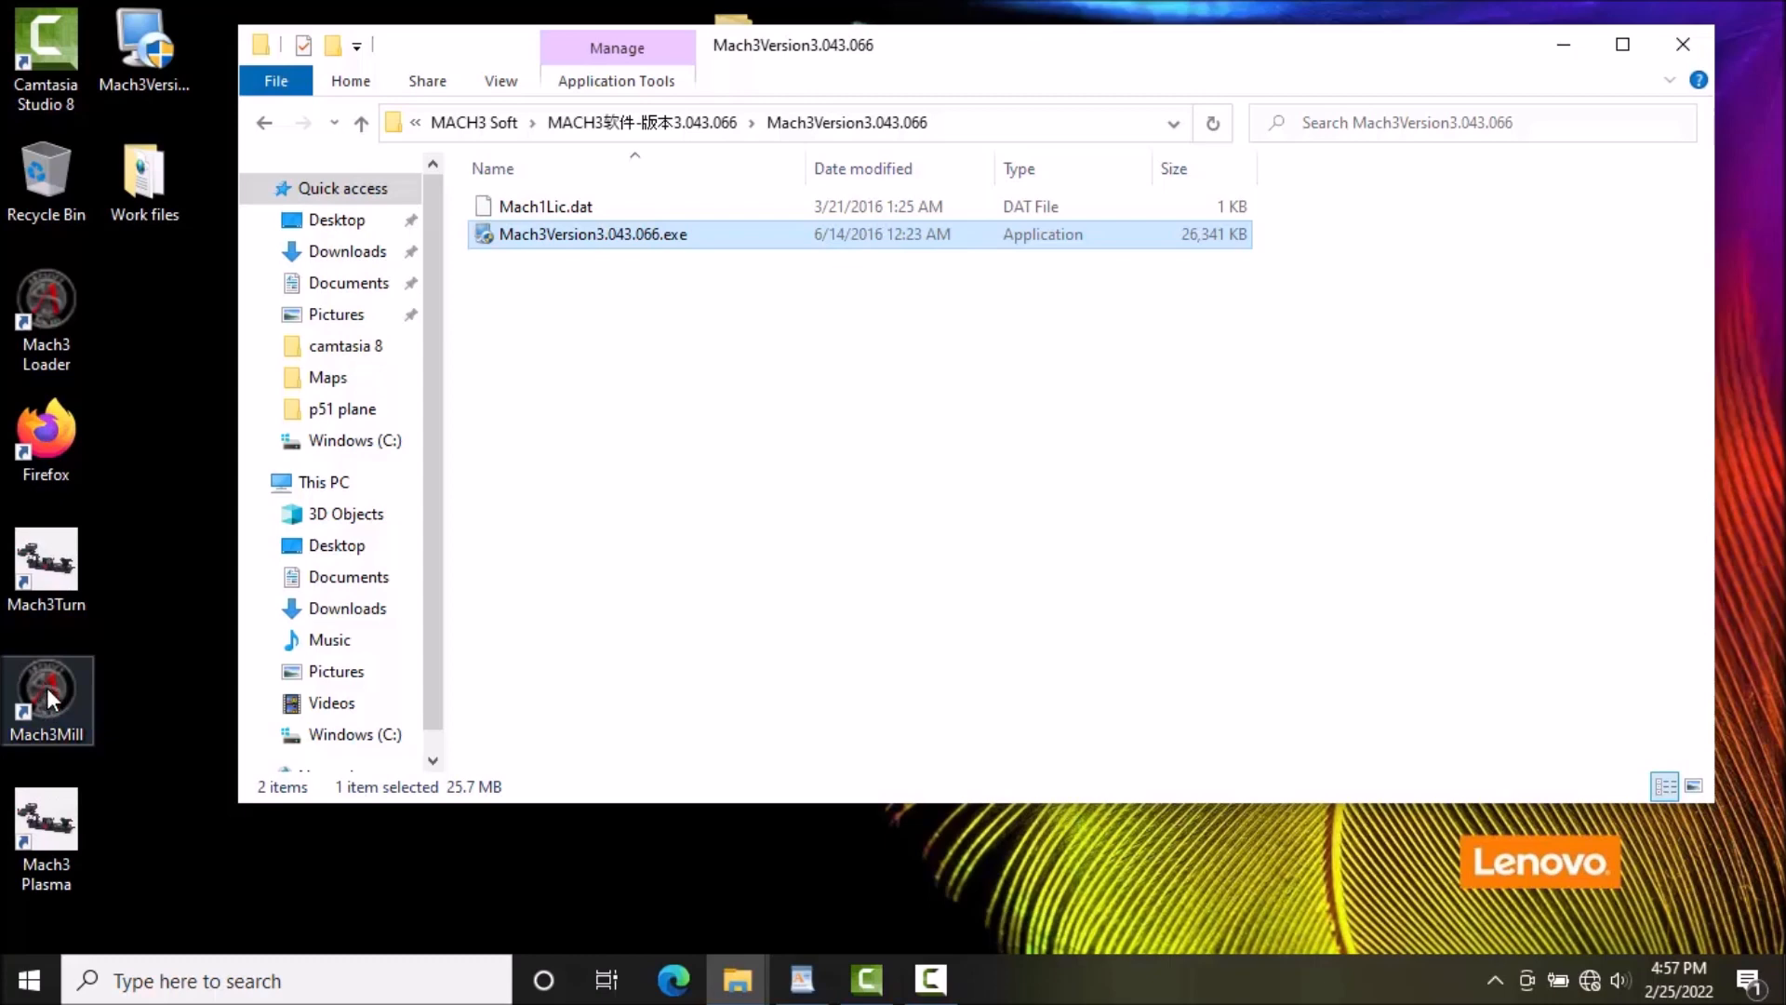
Launch Mach3 through Mach3 Loader with the Mach3Mill profile and check which plugin controls are available
{"action": "double_click", "coordinate": [50, 290]}
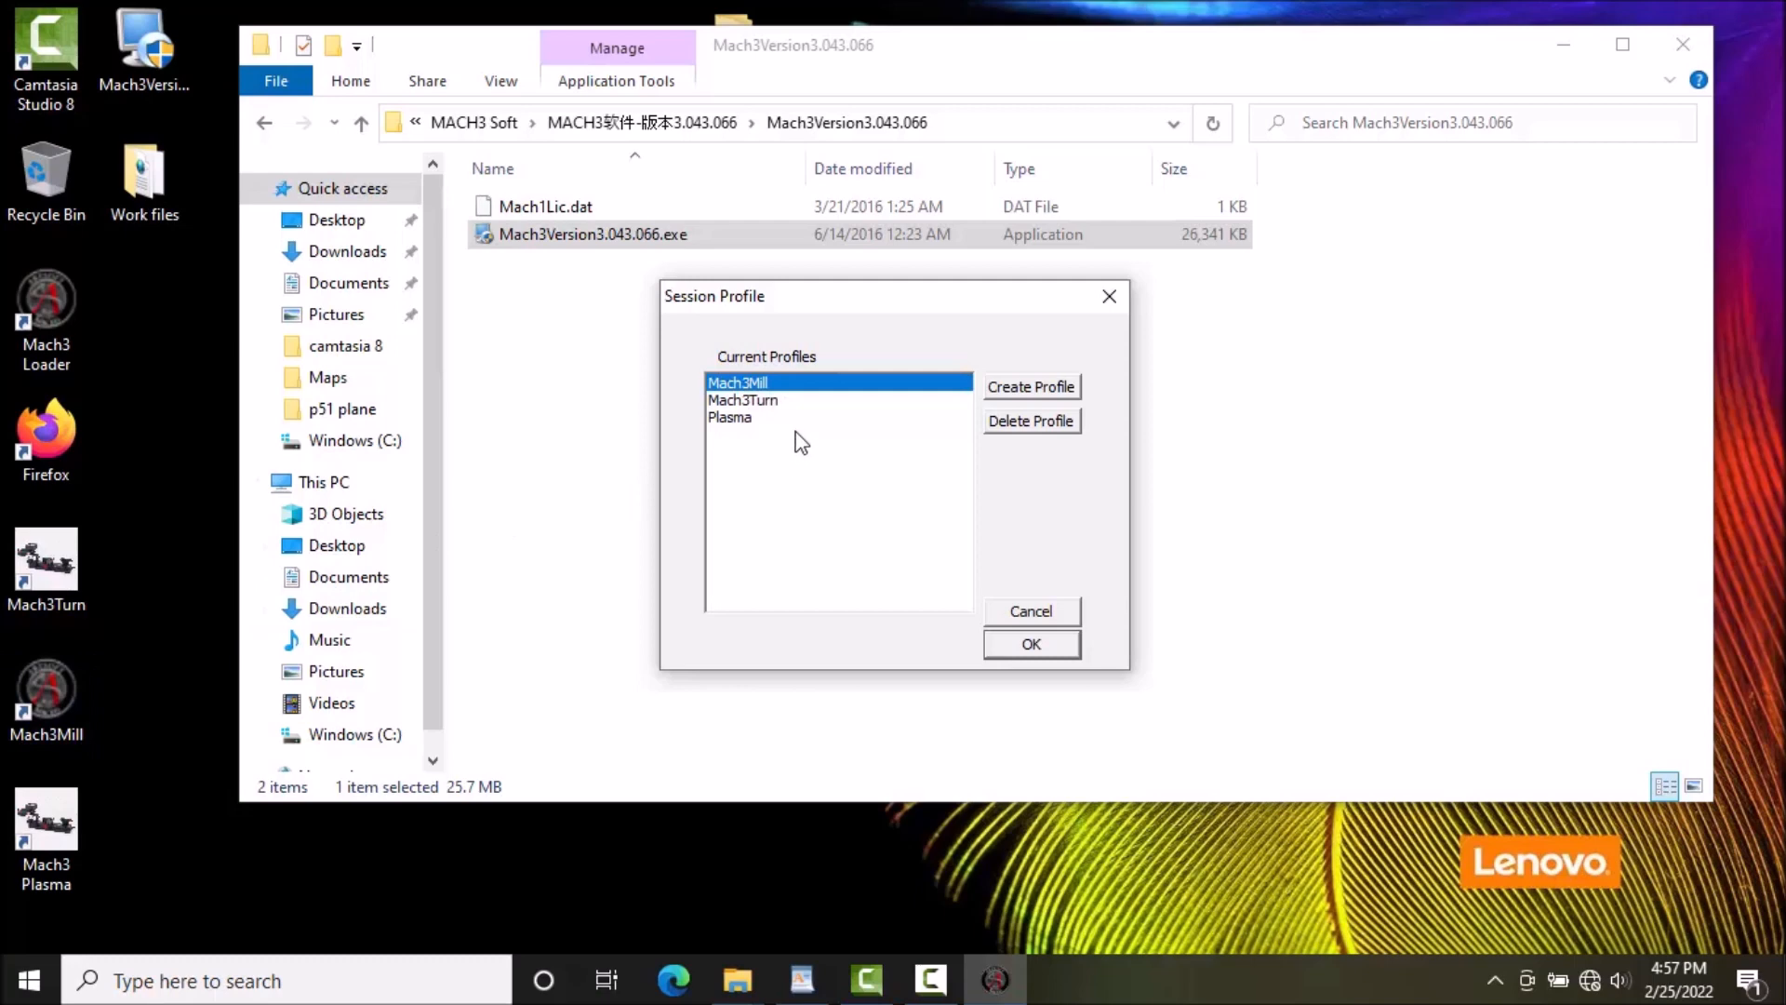
{"action": "left_click", "coordinate": [1024, 647]}
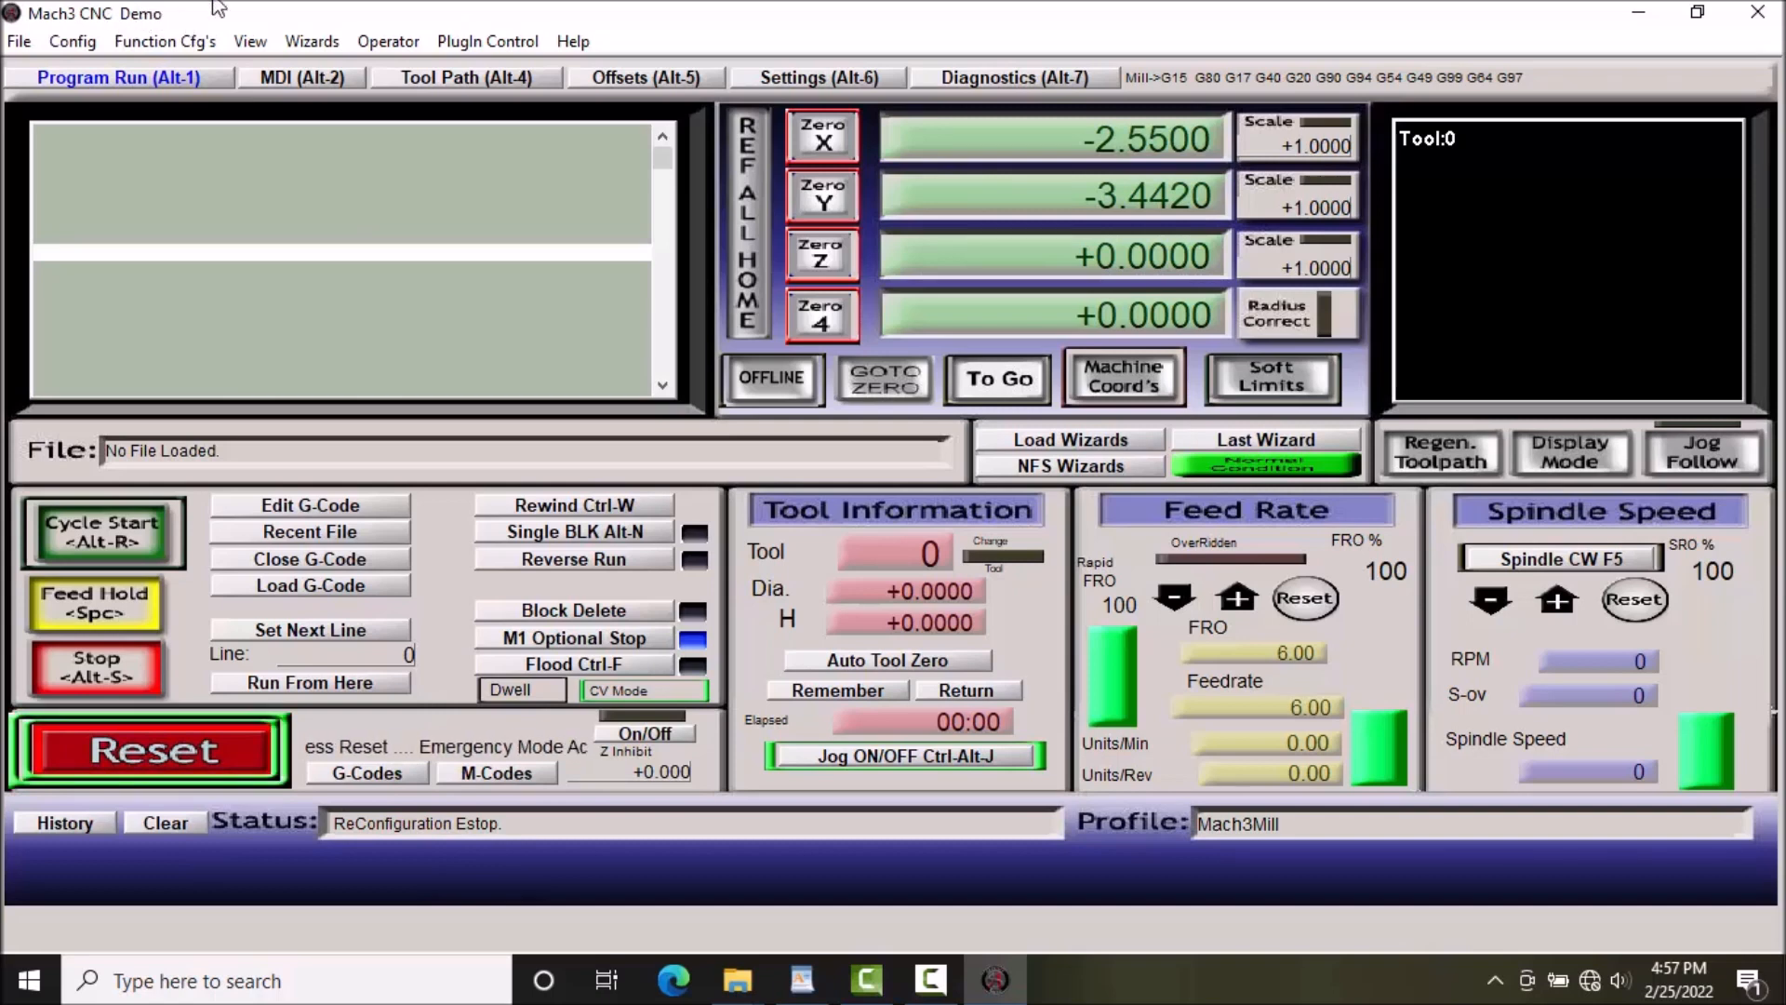
{"action": "left_click", "coordinate": [503, 40]}
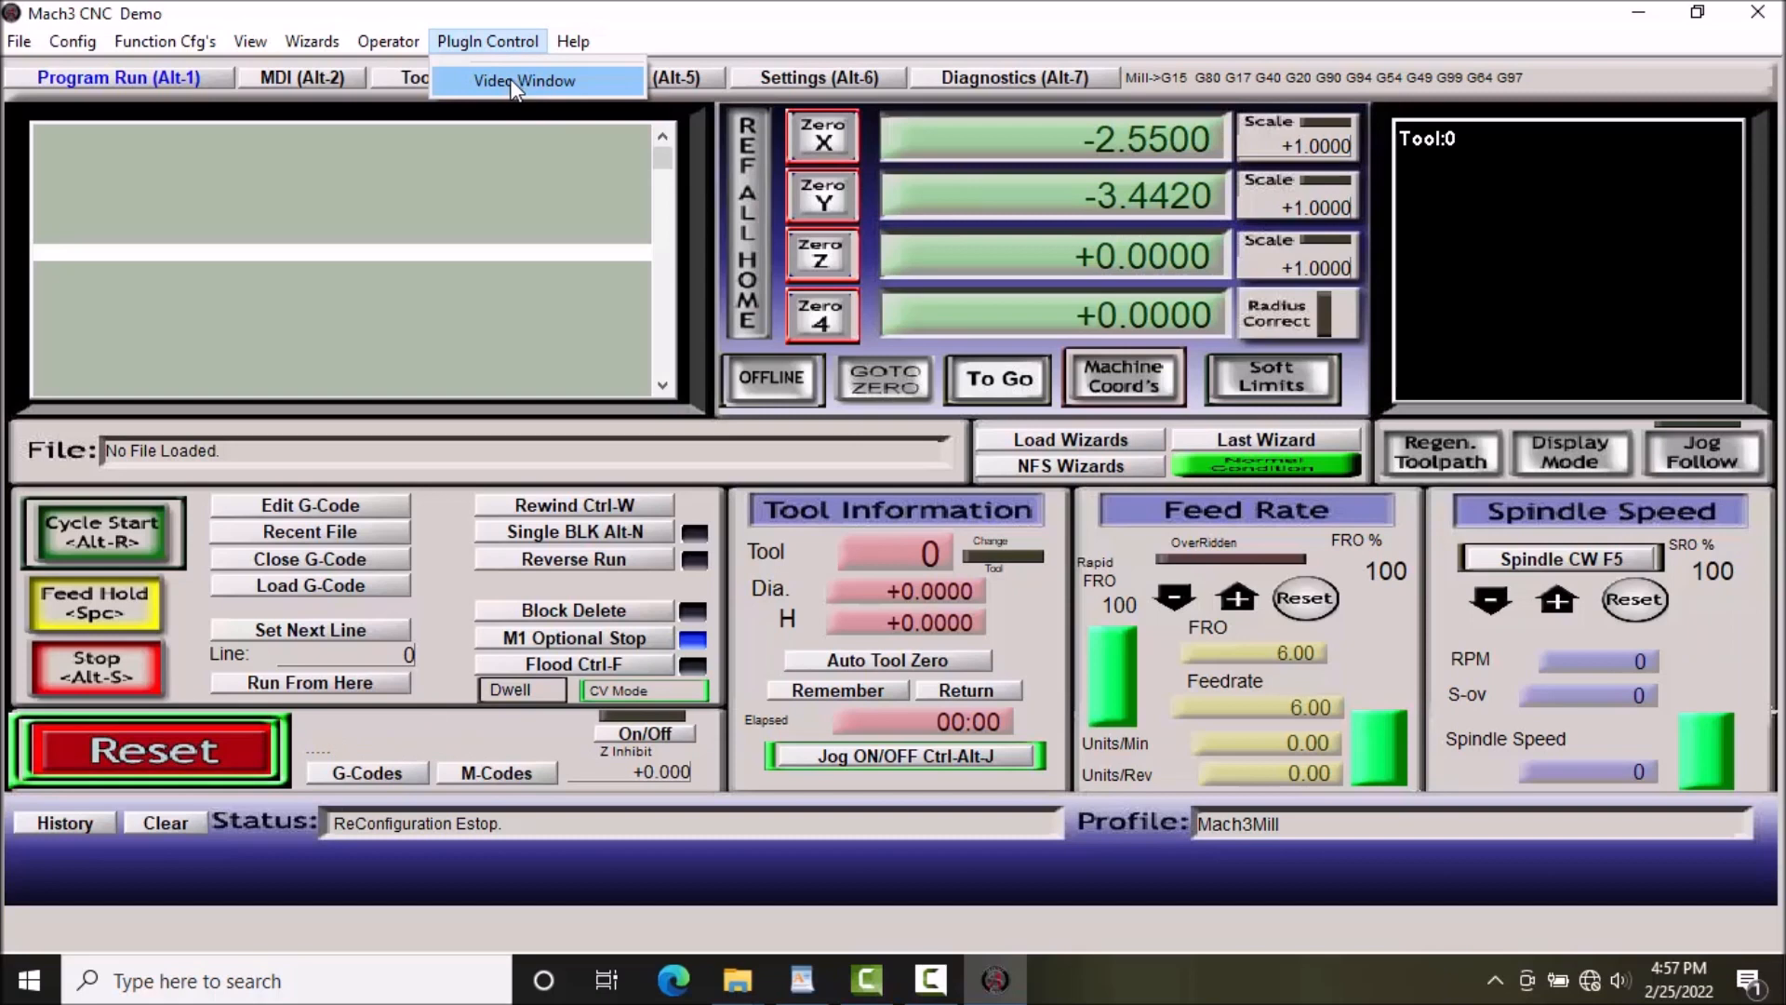
{"action": "left_click", "coordinate": [512, 80]}
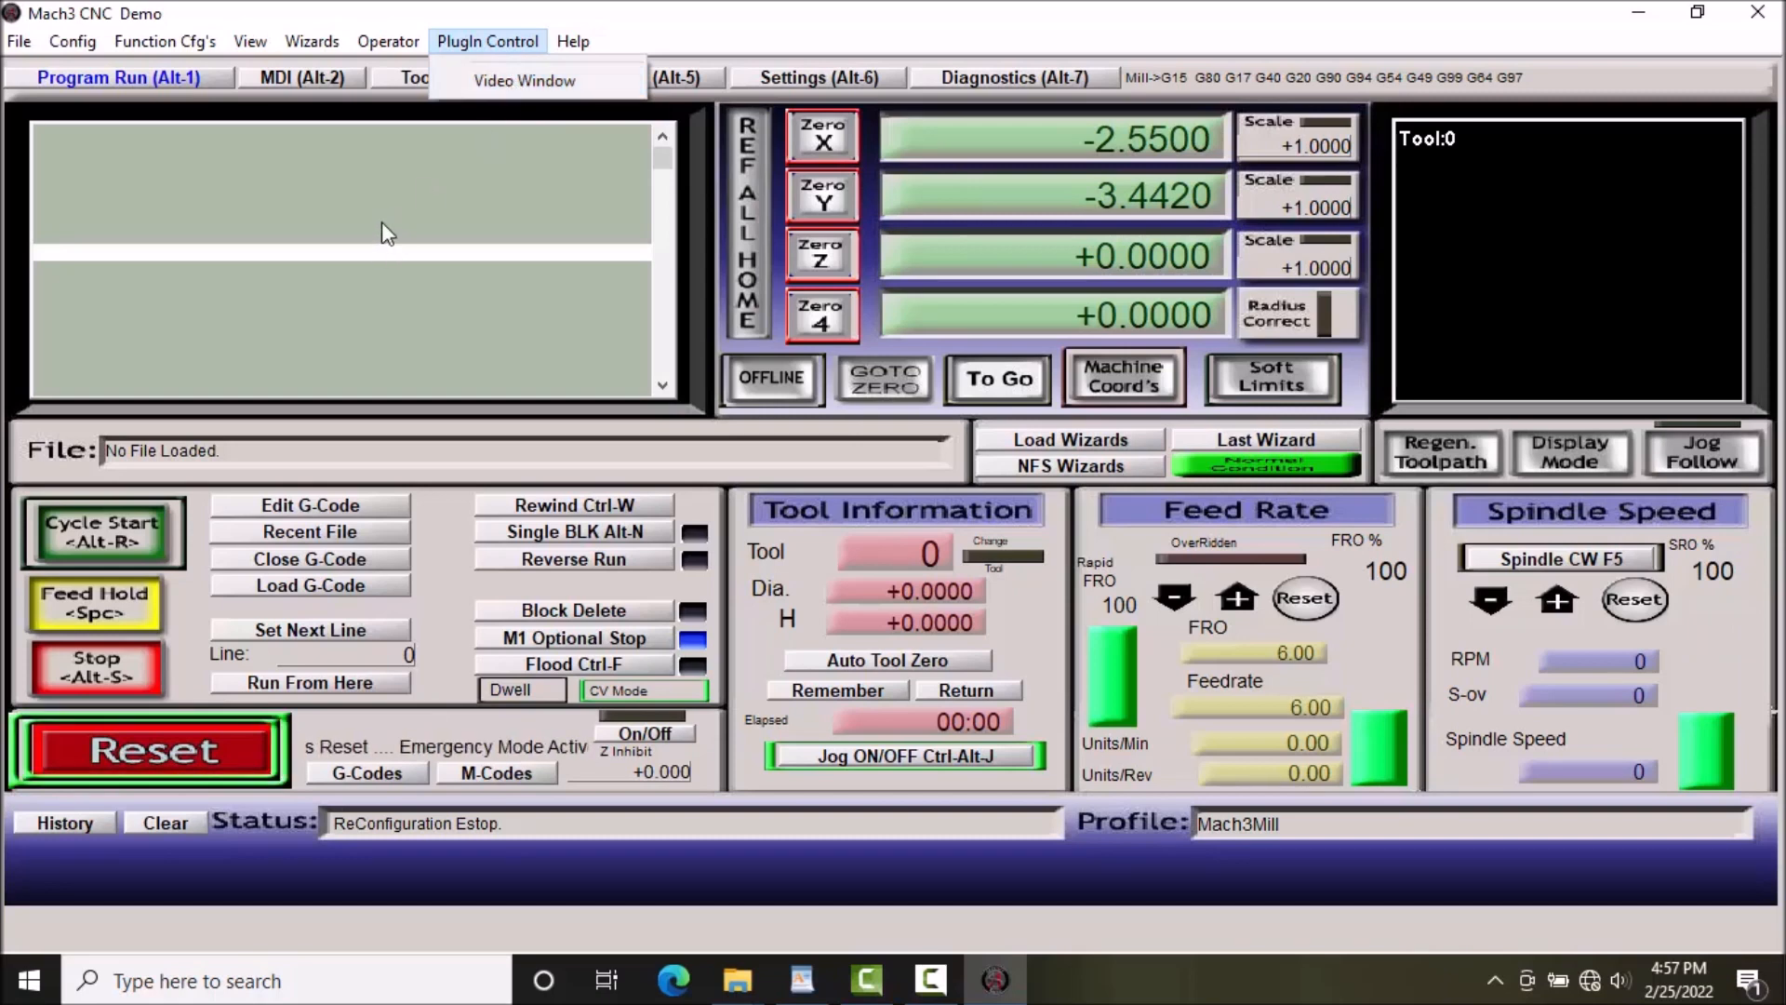
Examine the port setup and motor outputs under Ports and Pins without changing them, and end the Mach3 session
{"action": "left_click", "coordinate": [72, 41]}
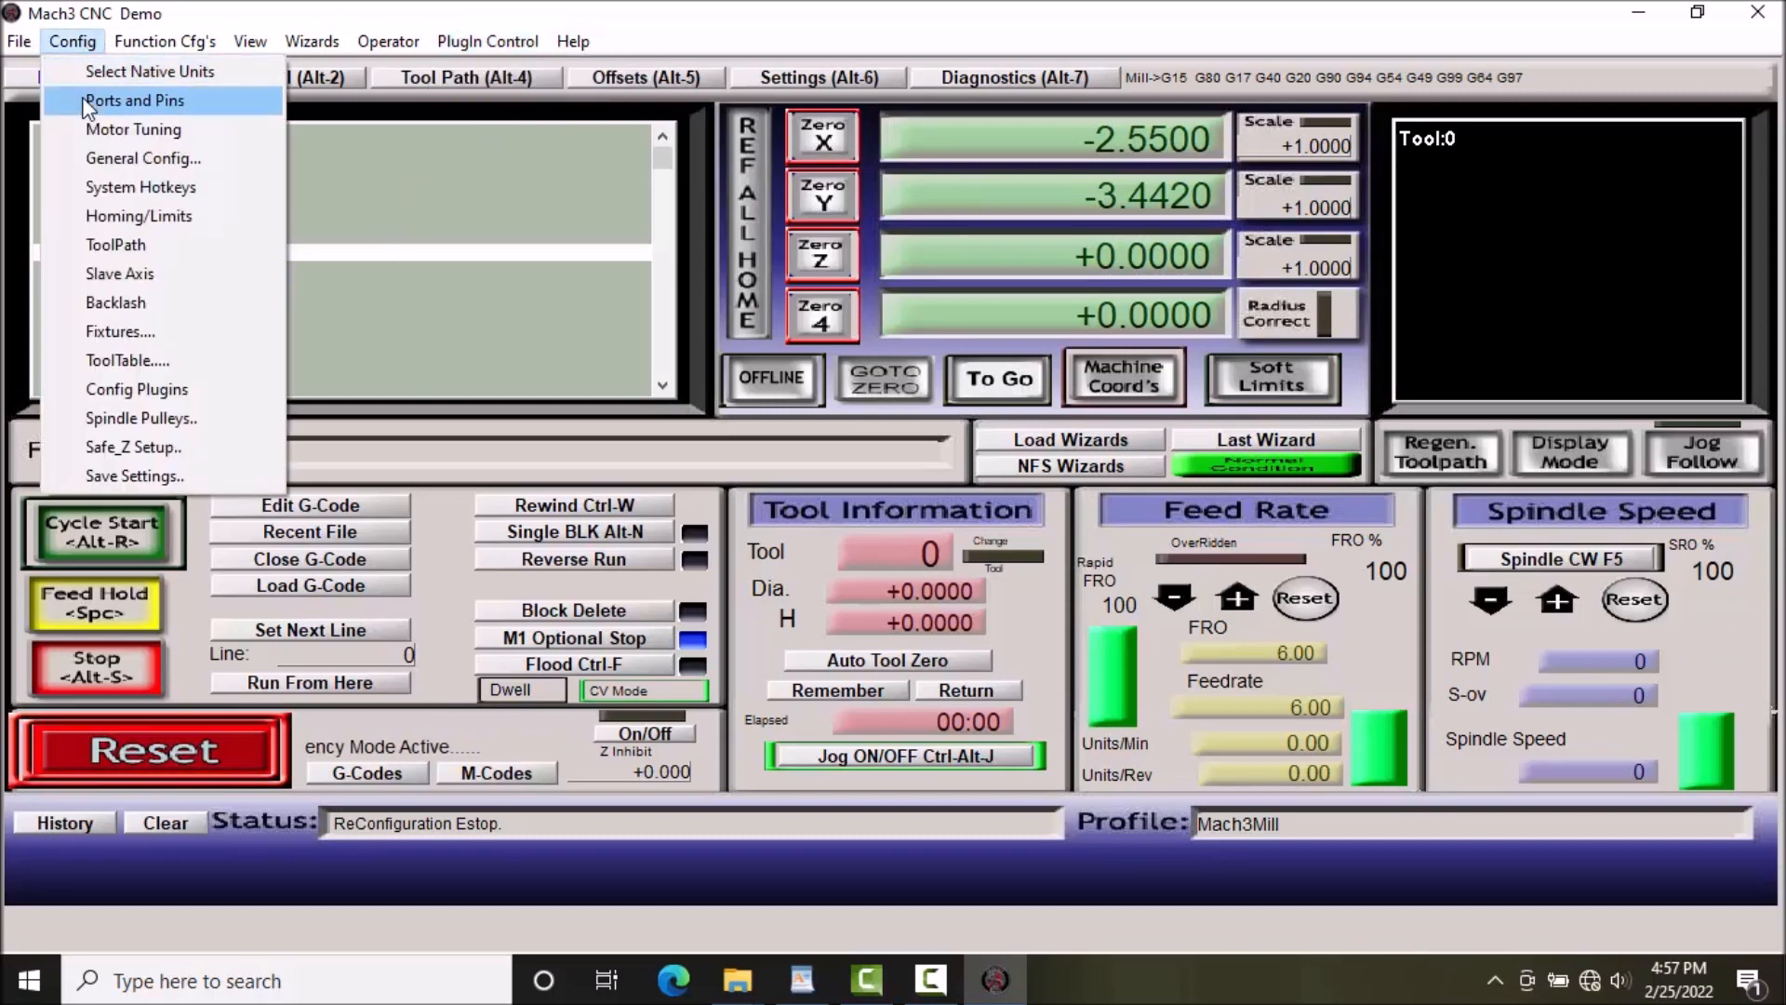
{"action": "left_click", "coordinate": [89, 103]}
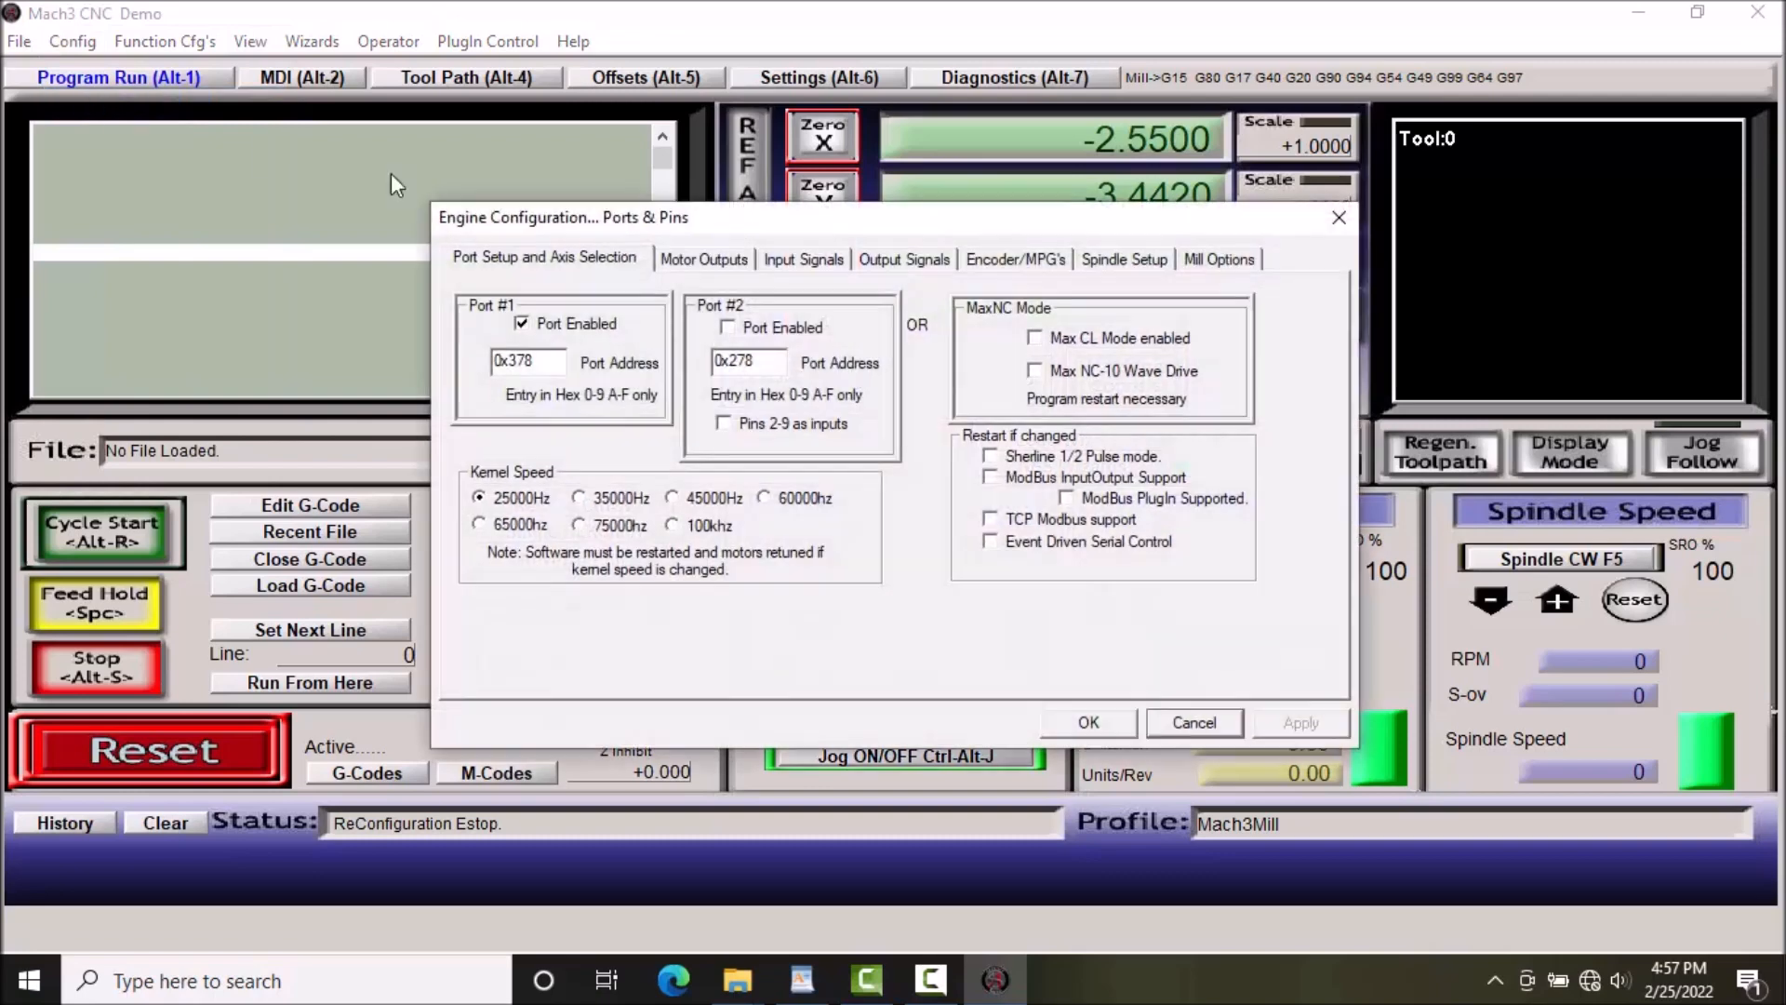
{"action": "left_click", "coordinate": [691, 261]}
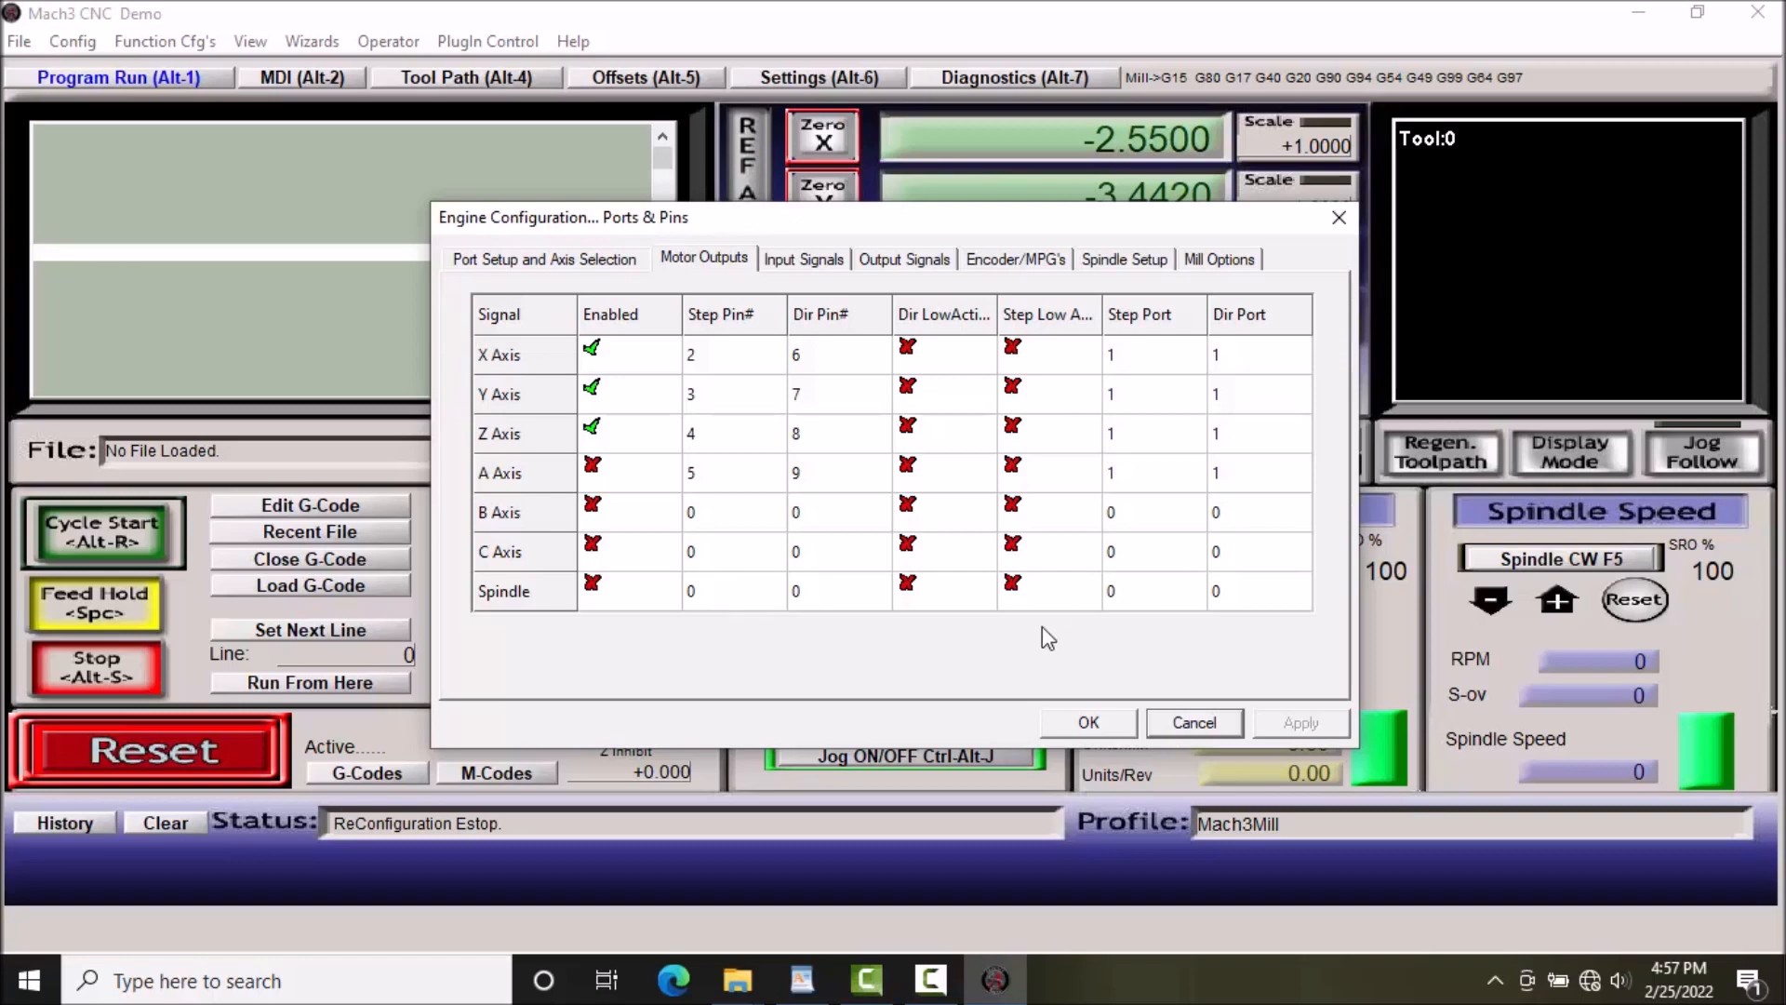
{"action": "left_click", "coordinate": [1180, 723]}
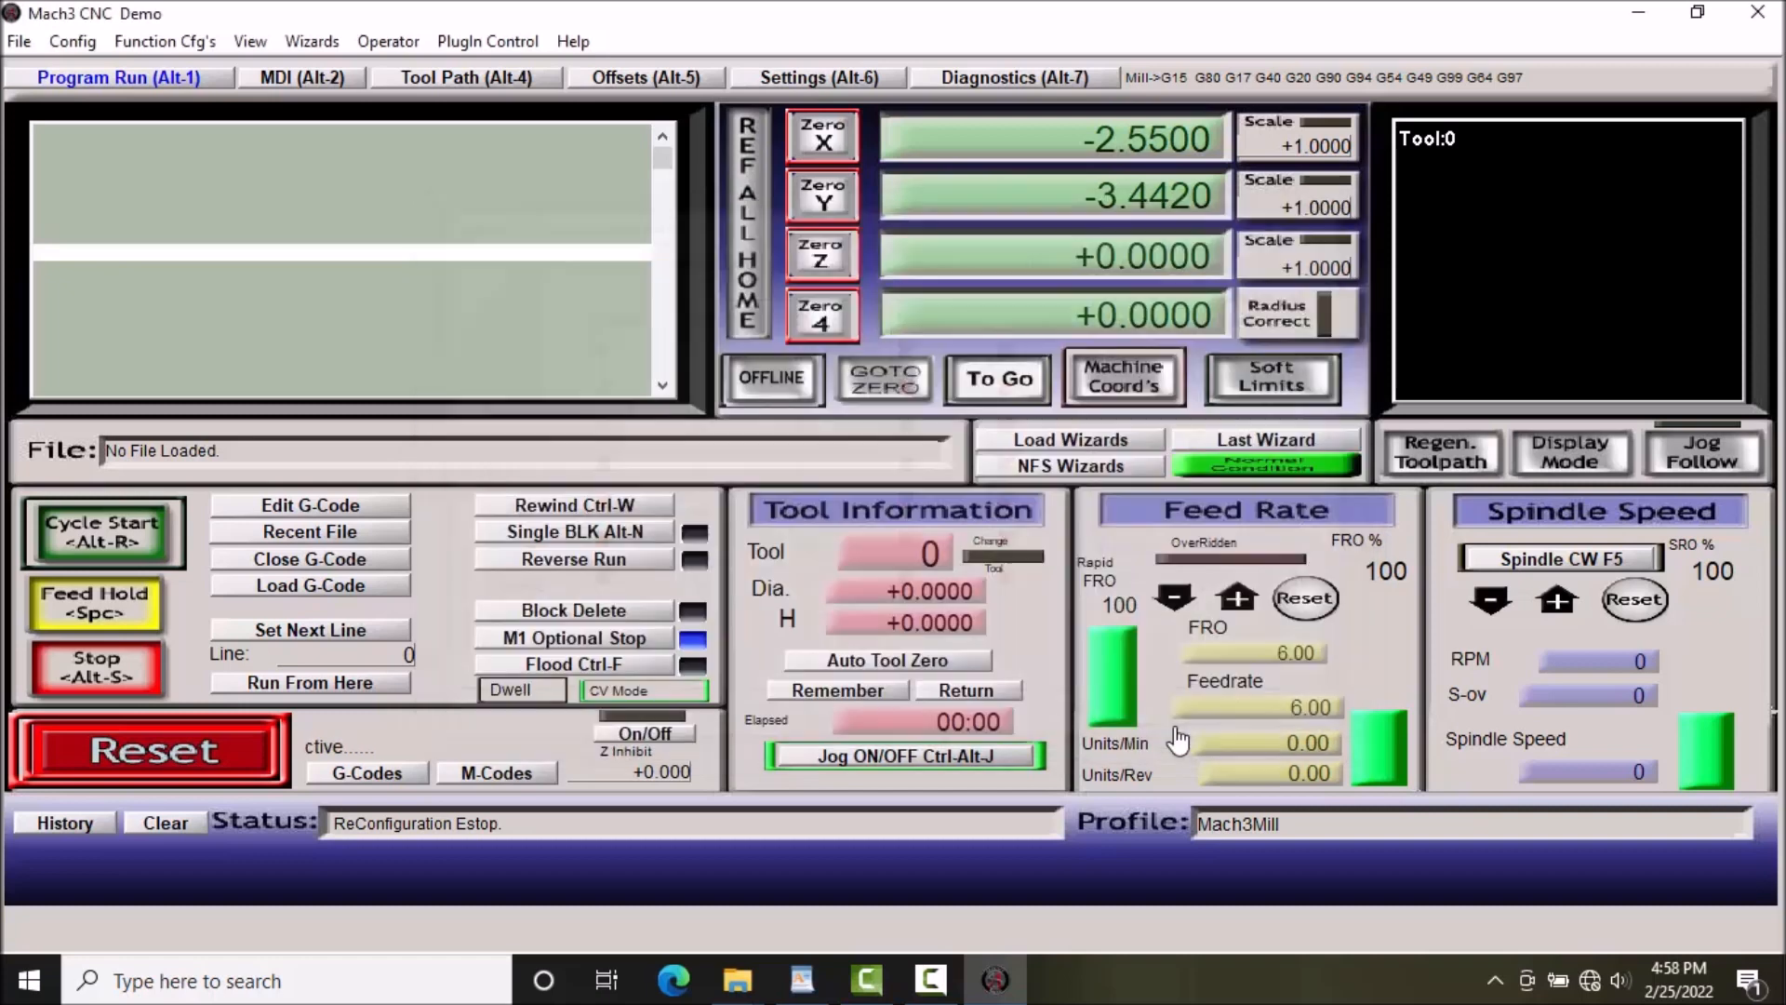
{"action": "left_click", "coordinate": [1758, 12]}
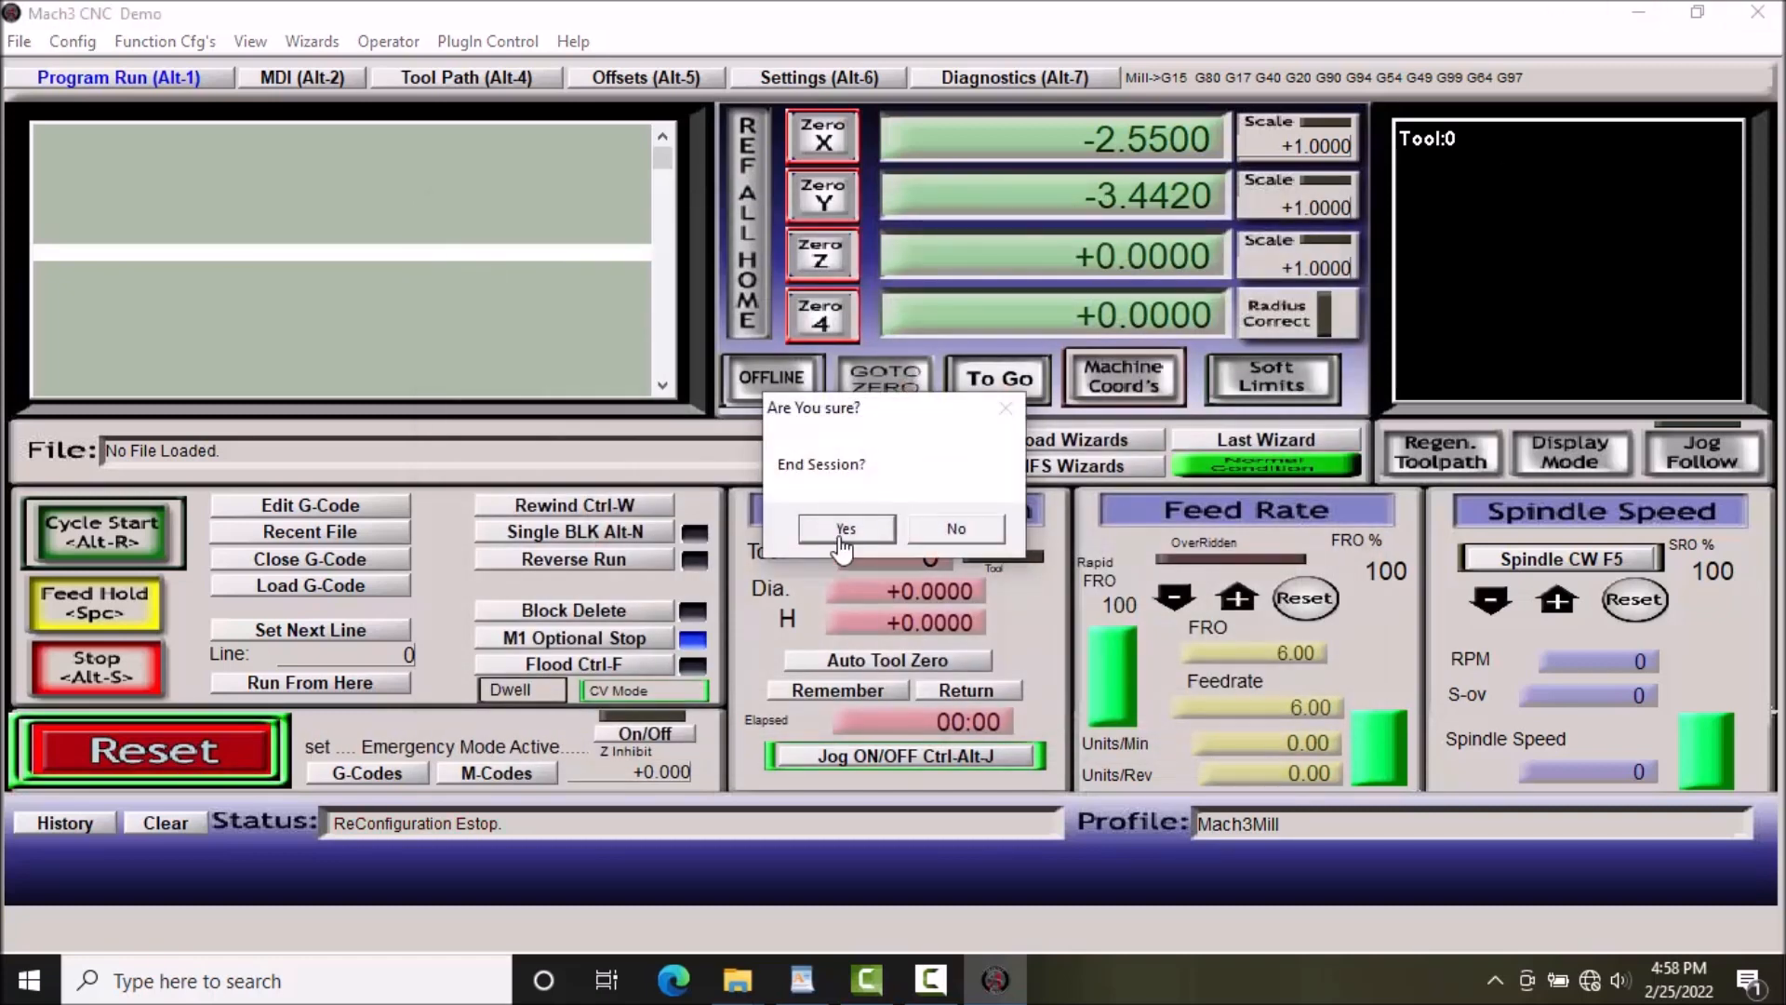
{"action": "left_click", "coordinate": [886, 531]}
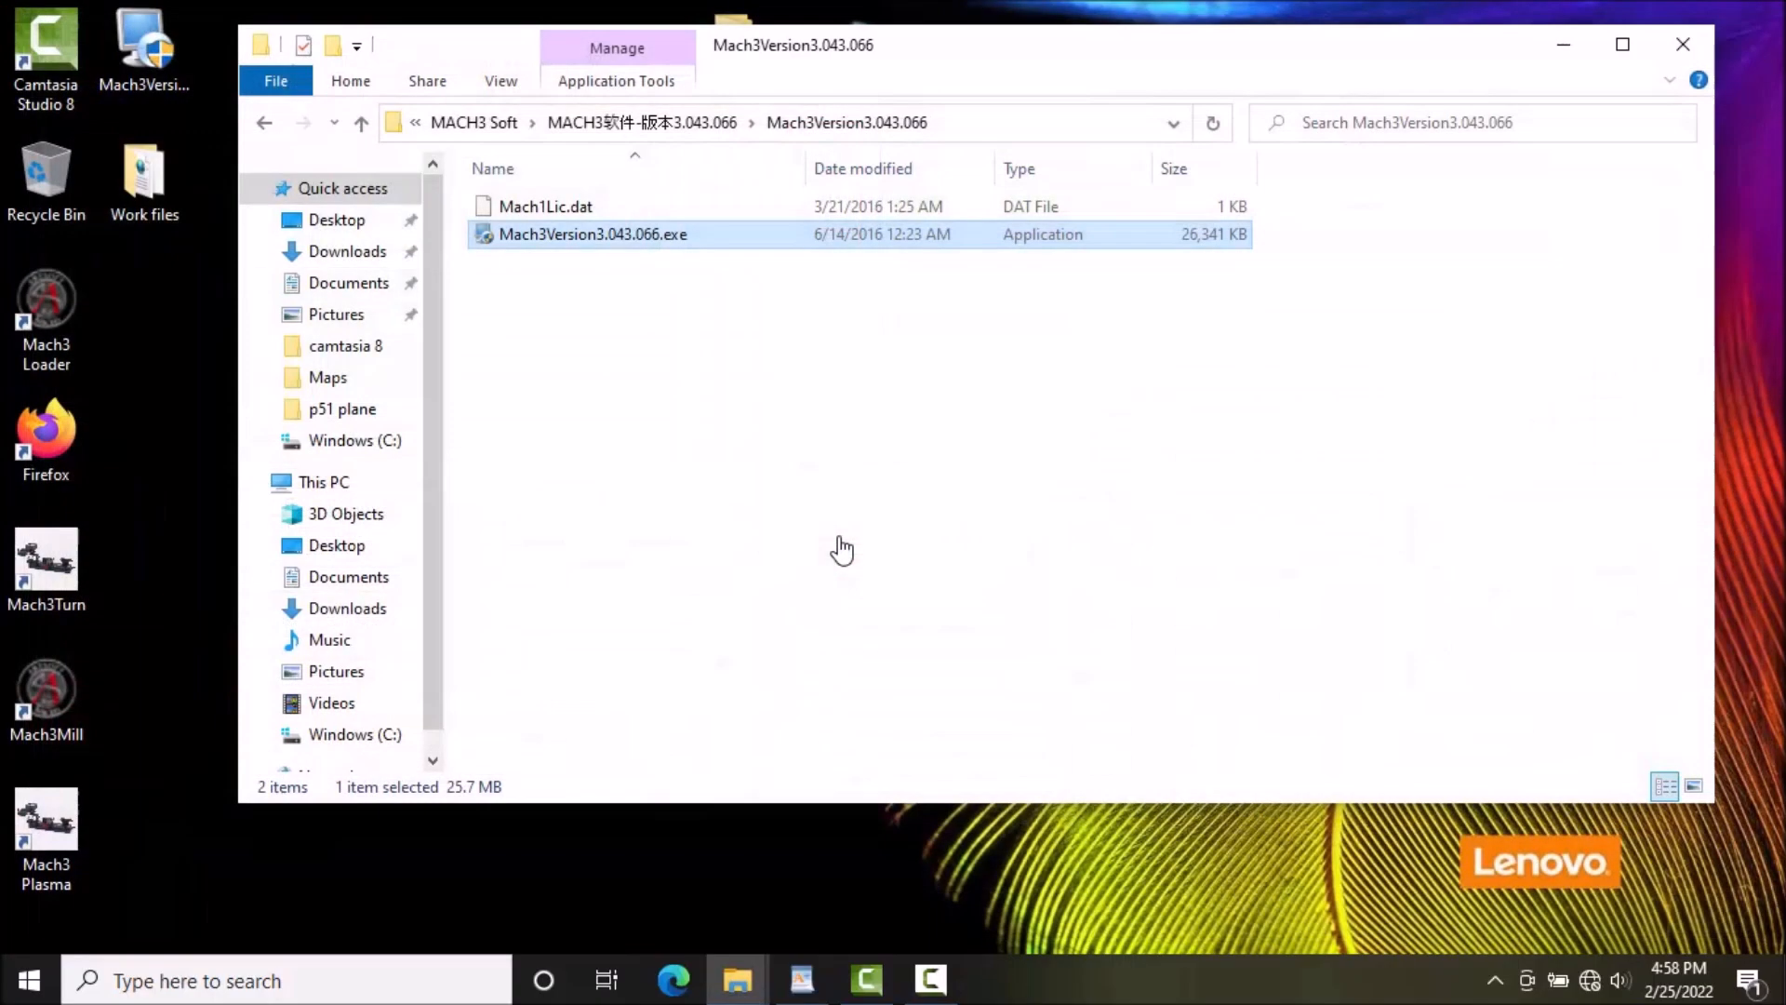
Copy the Mach1Lic.dat file from the Mach3Version3.043.066 folder
{"action": "right_click", "coordinate": [525, 212]}
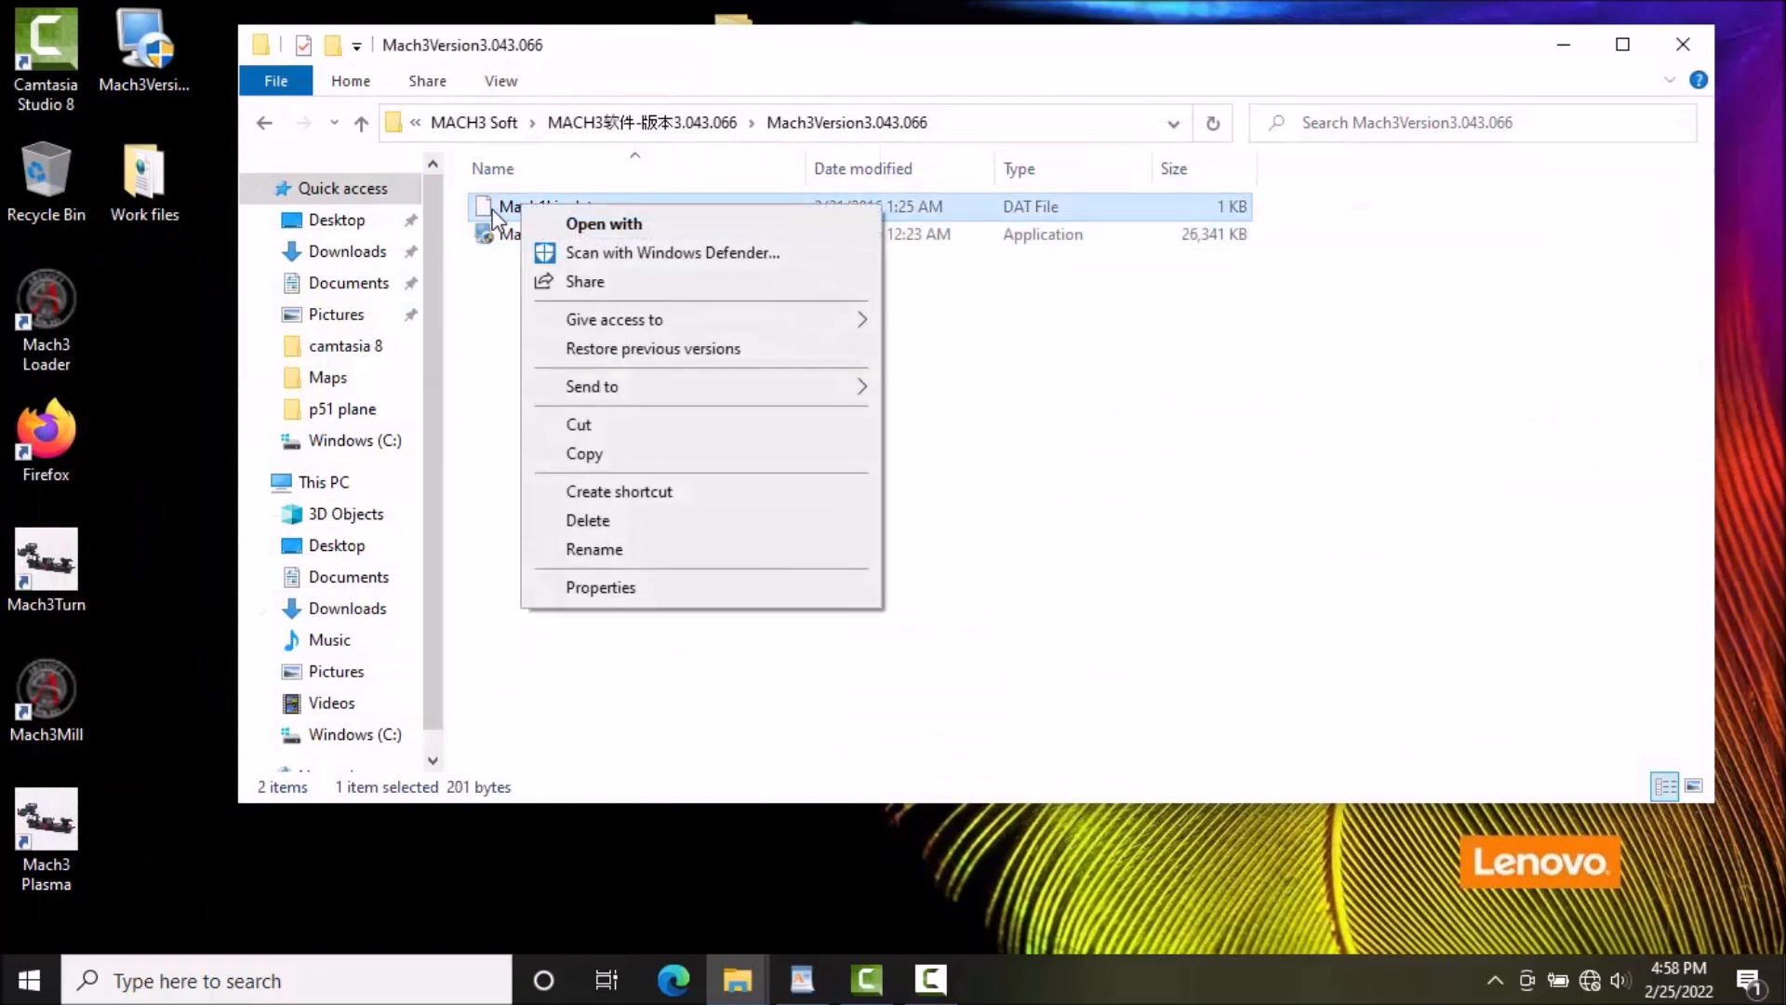
{"action": "left_click", "coordinate": [510, 208]}
{"action": "right_click", "coordinate": [517, 208]}
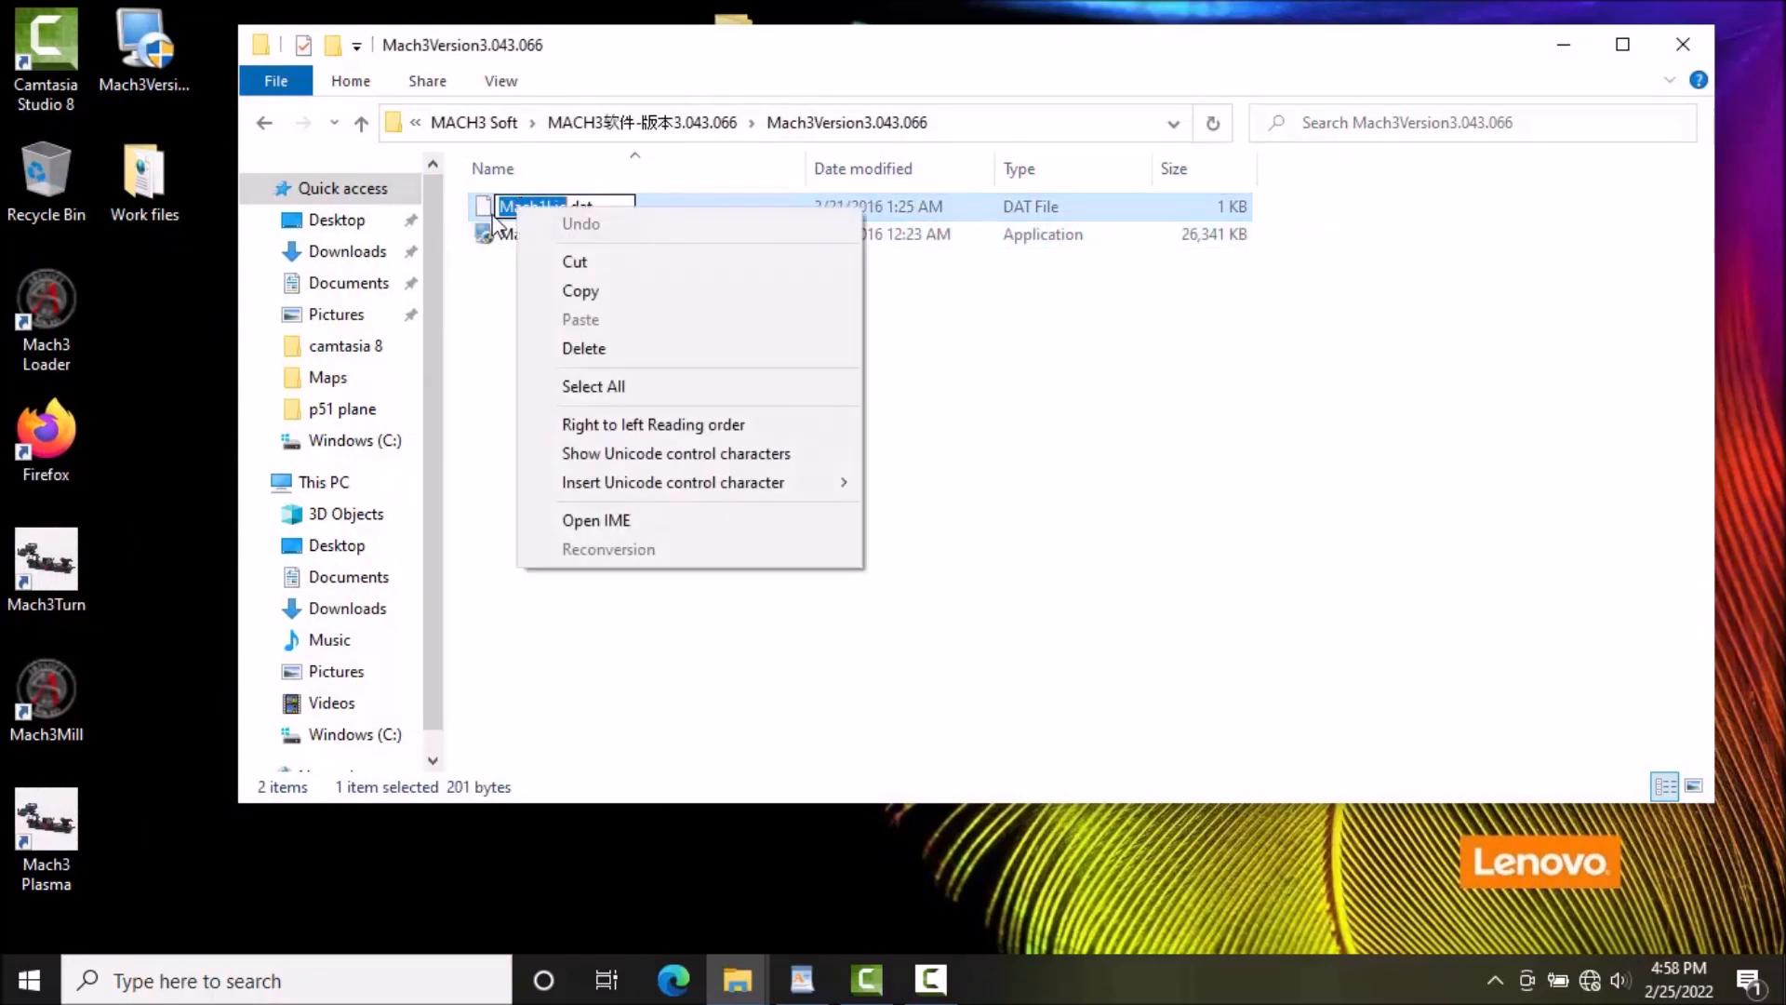
{"action": "left_click", "coordinate": [518, 263]}
{"action": "left_click", "coordinate": [530, 212]}
{"action": "right_click", "coordinate": [528, 212]}
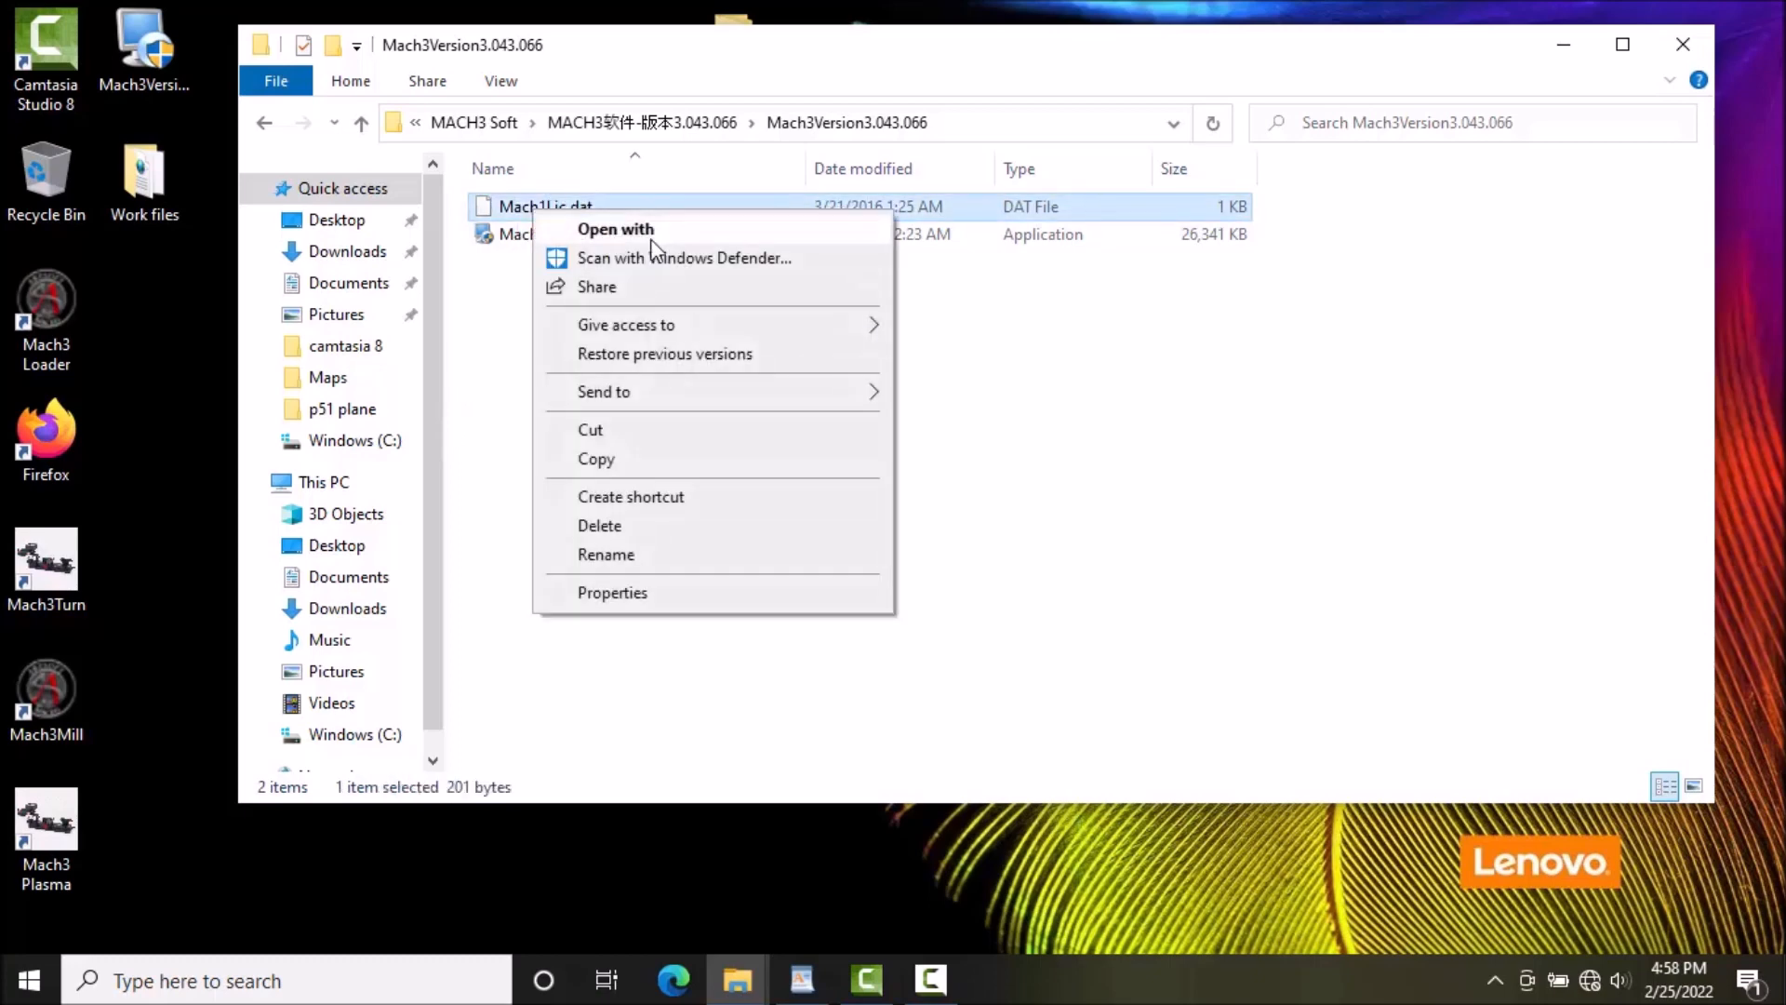
{"action": "left_click", "coordinate": [628, 456]}
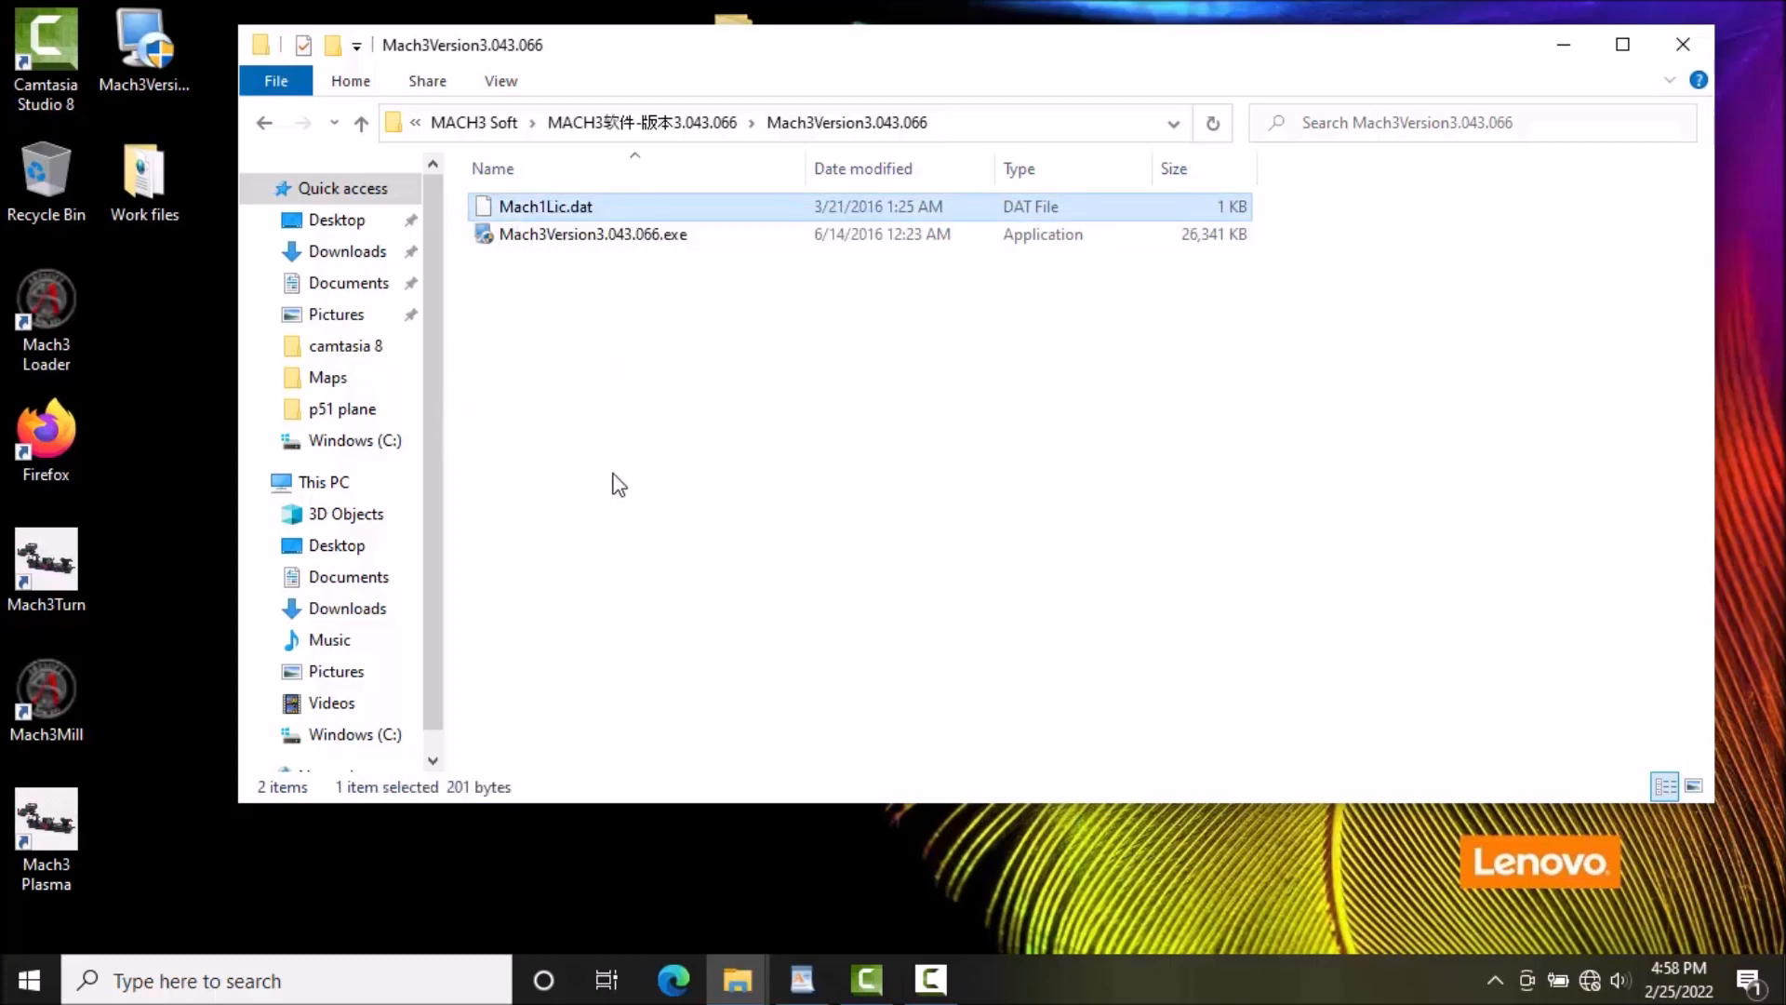
Paste the copied license file into the Mach3 folder on the Windows (C:) drive
{"action": "left_click", "coordinate": [30, 981]}
{"action": "left_click", "coordinate": [467, 317]}
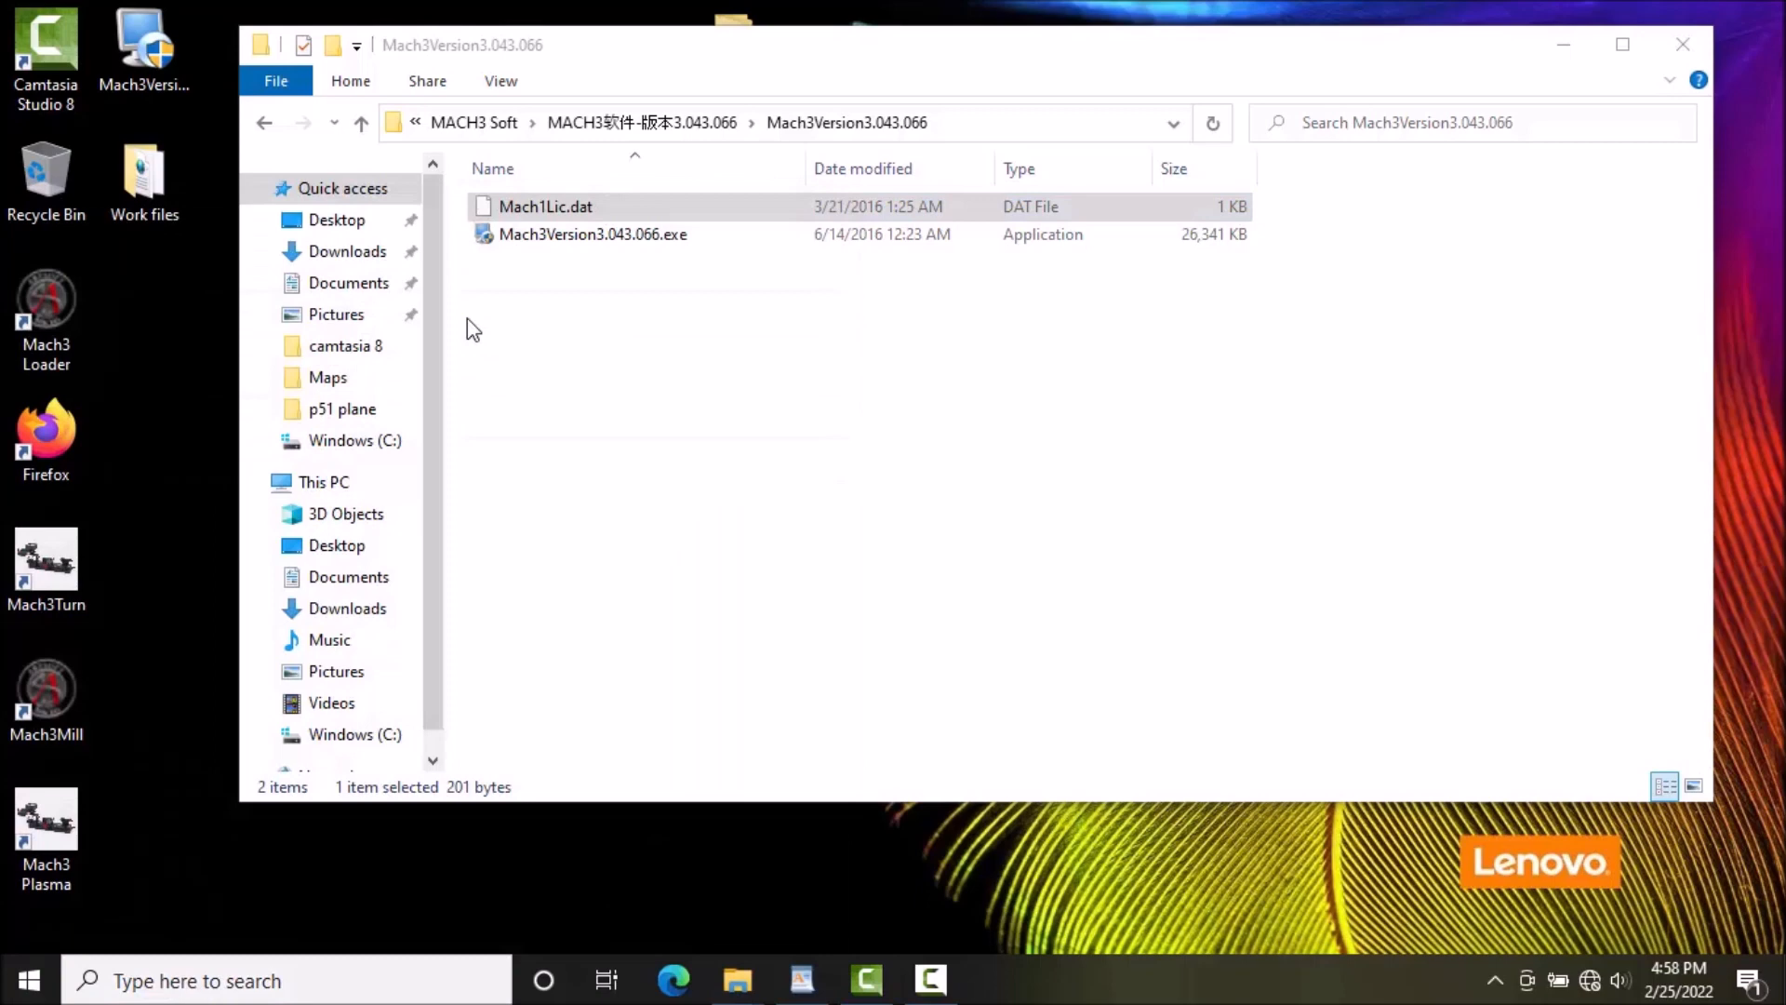
{"action": "double_click", "coordinate": [630, 510]}
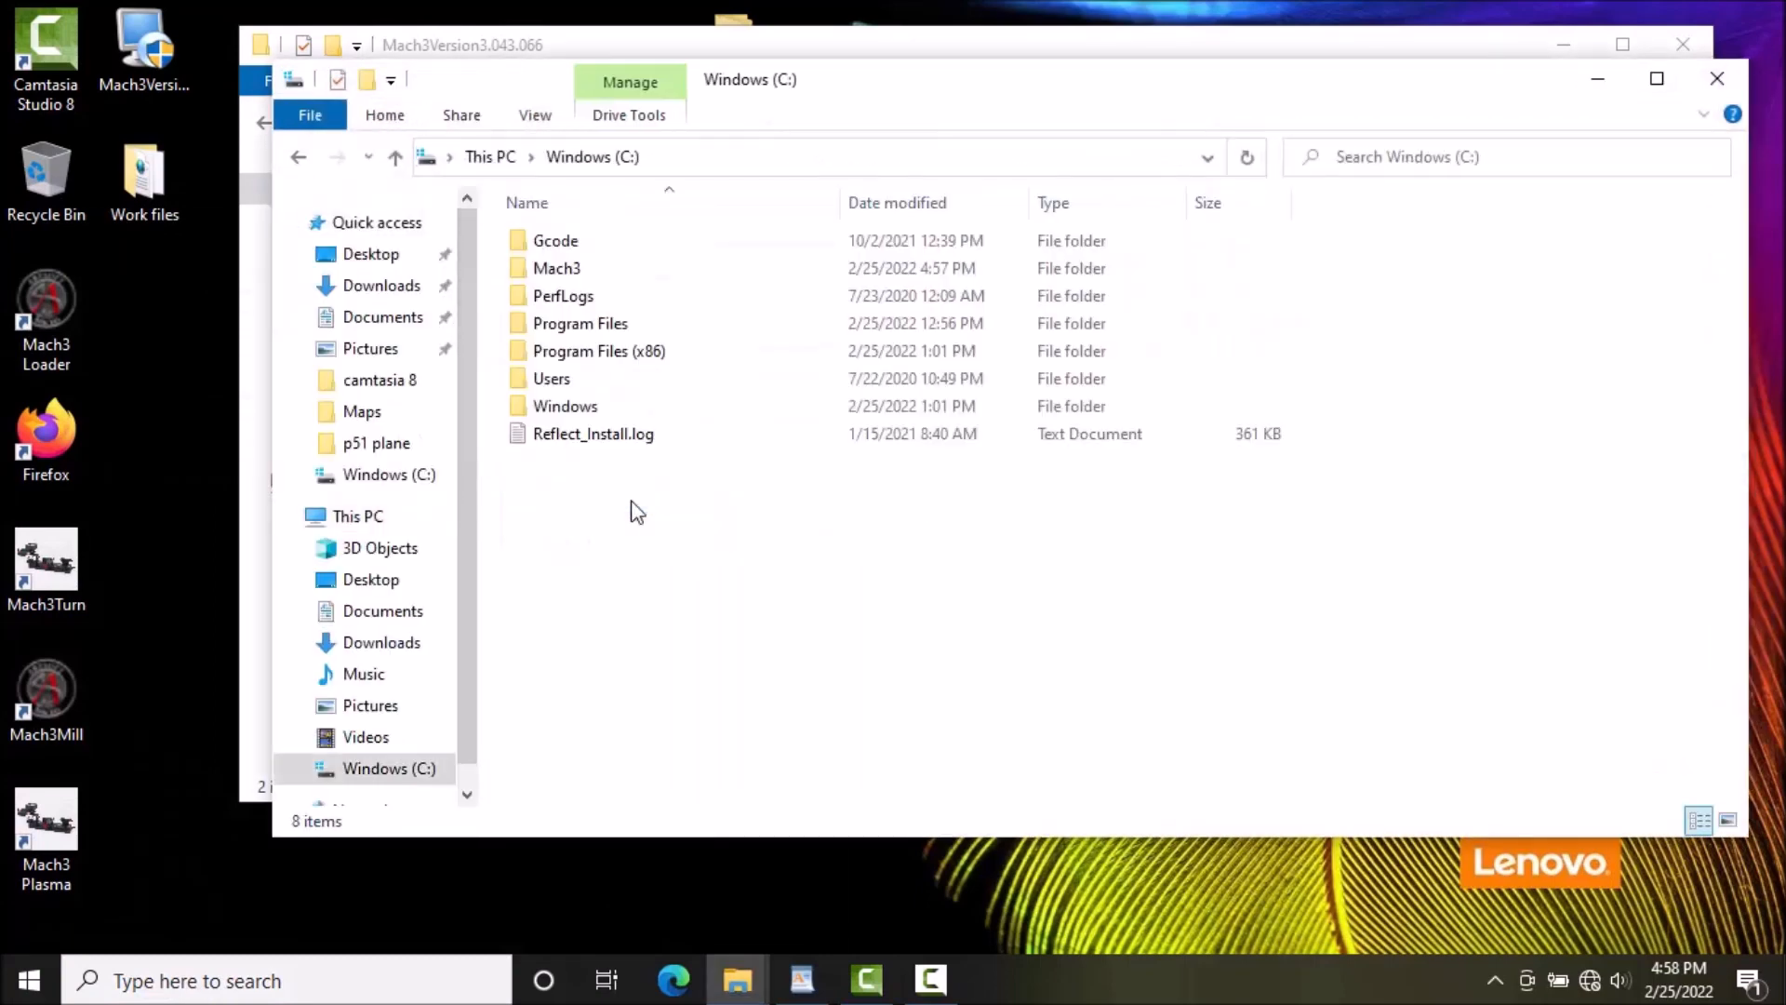
{"action": "double_click", "coordinate": [544, 269]}
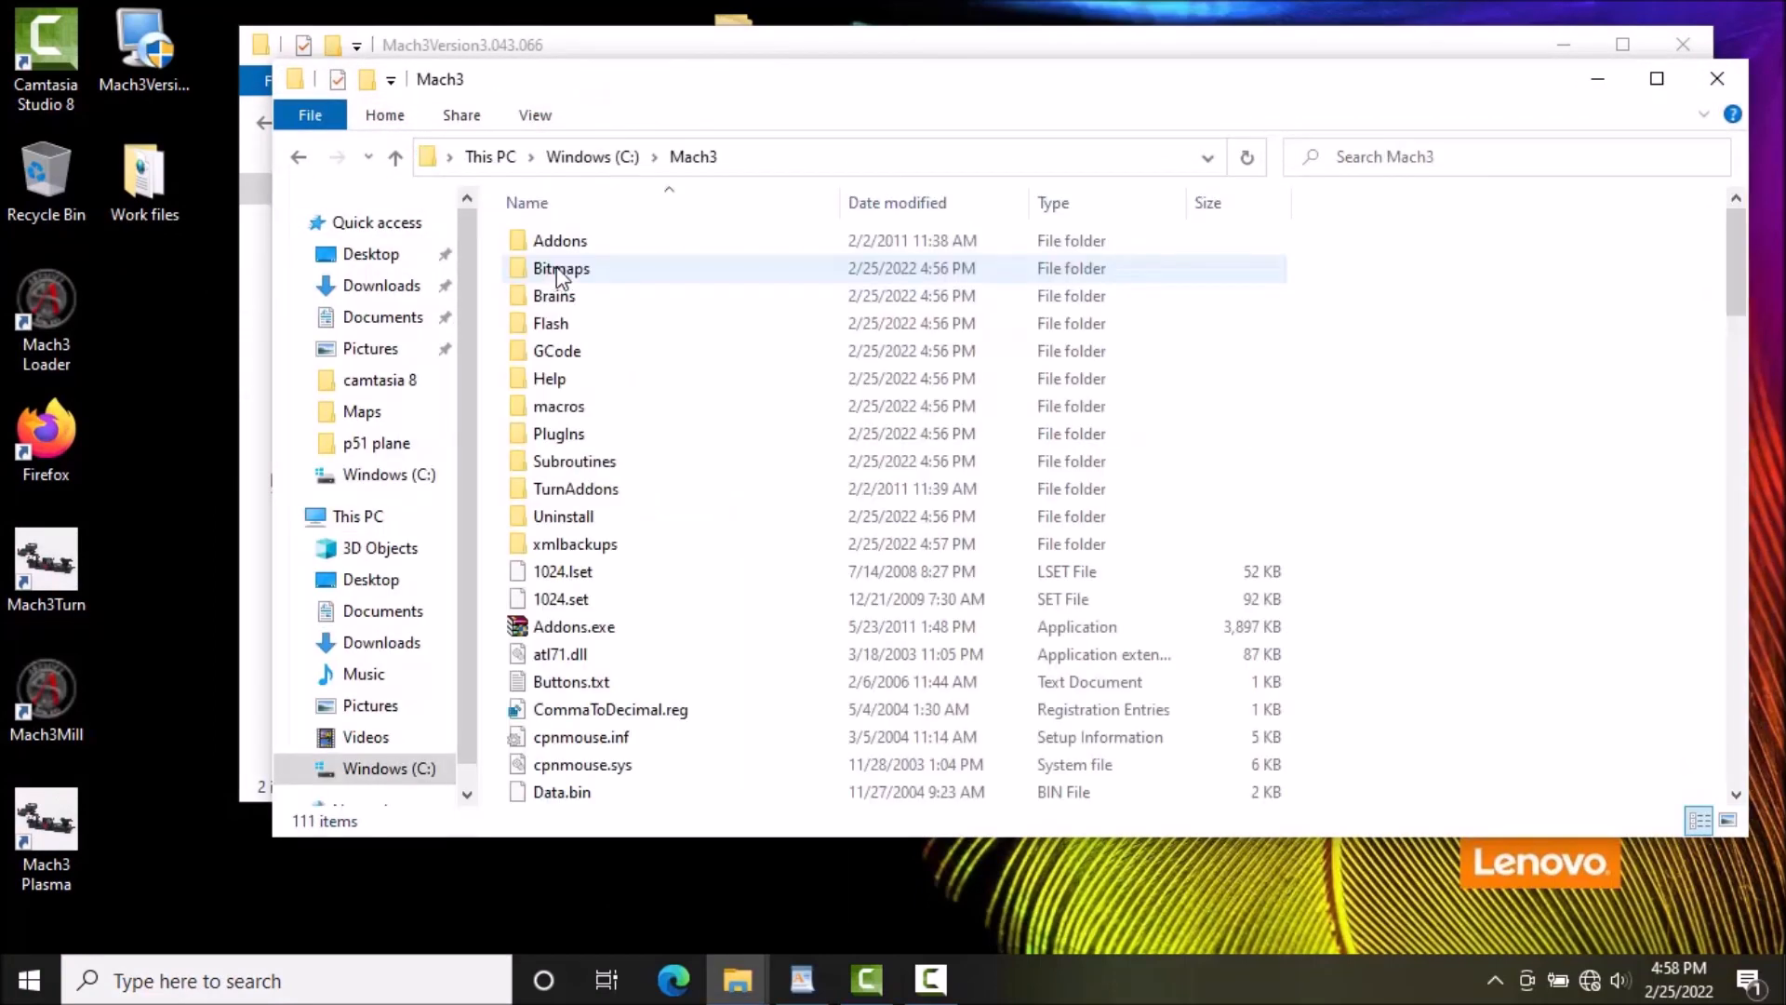
{"action": "right_click", "coordinate": [1485, 455]}
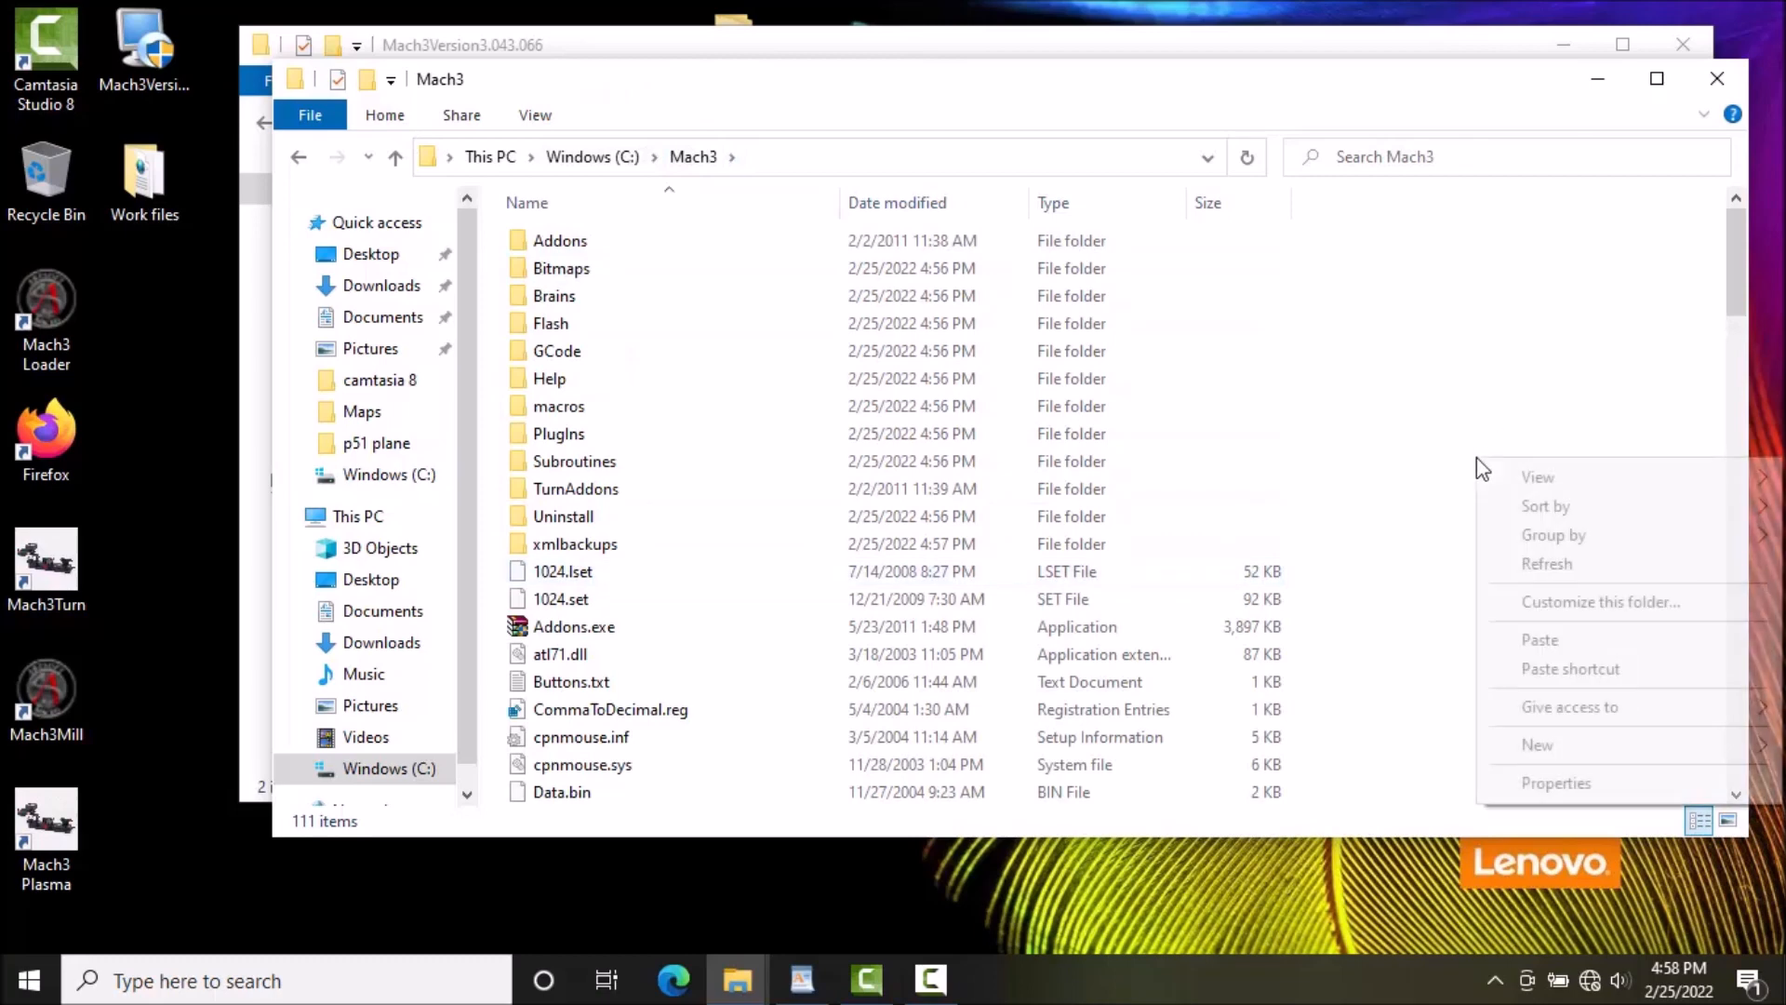
{"action": "left_click", "coordinate": [1539, 639]}
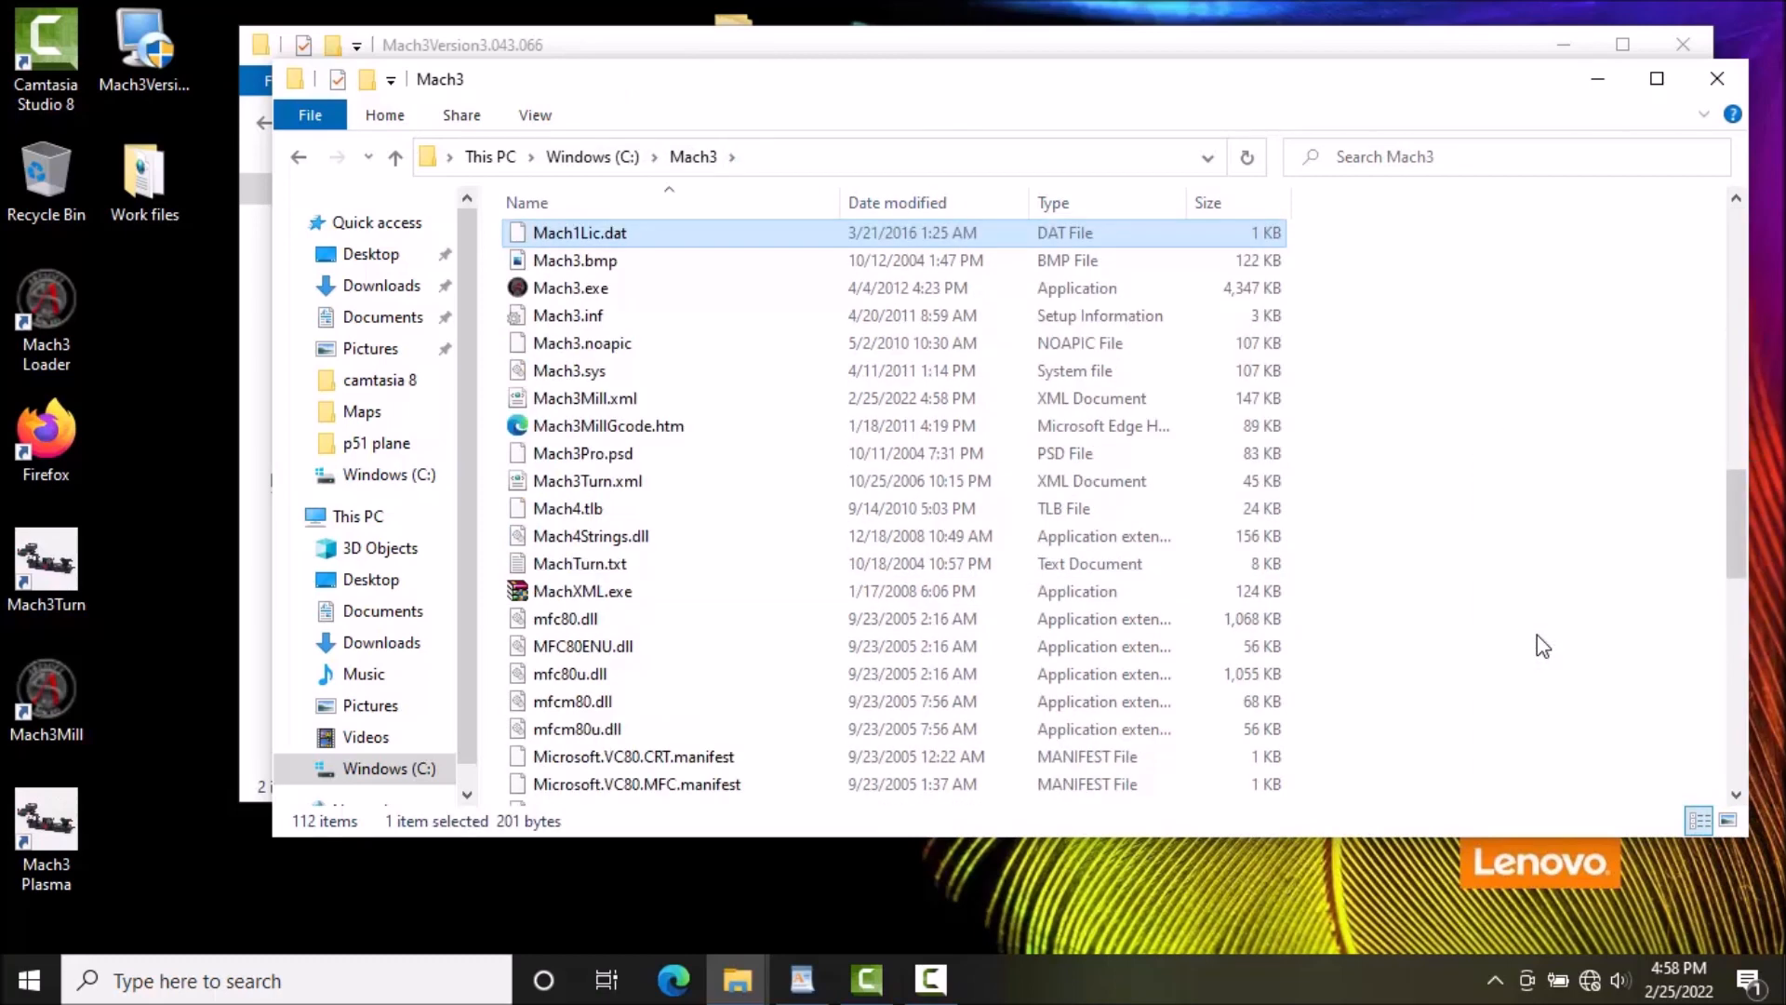
Close the open folder windows, launch Mach3Mill to check the license shown in its title bar, and end the session
{"action": "left_click", "coordinate": [1717, 78]}
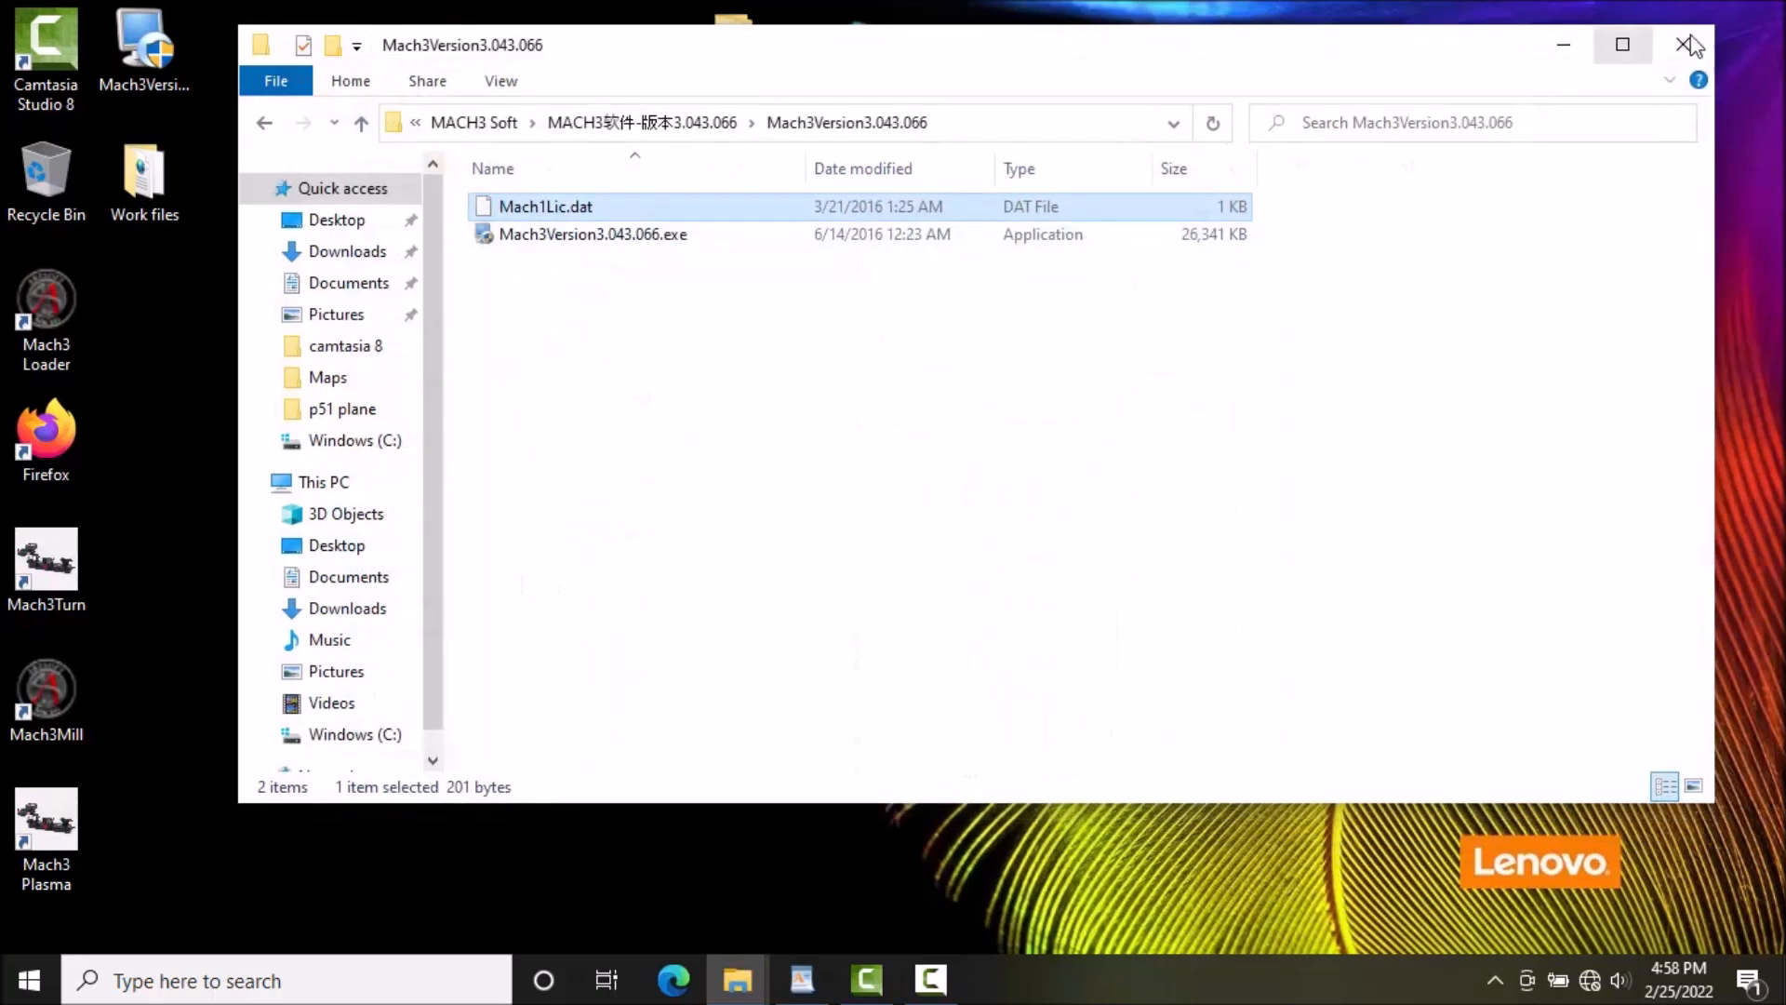
{"action": "left_click", "coordinate": [1684, 45]}
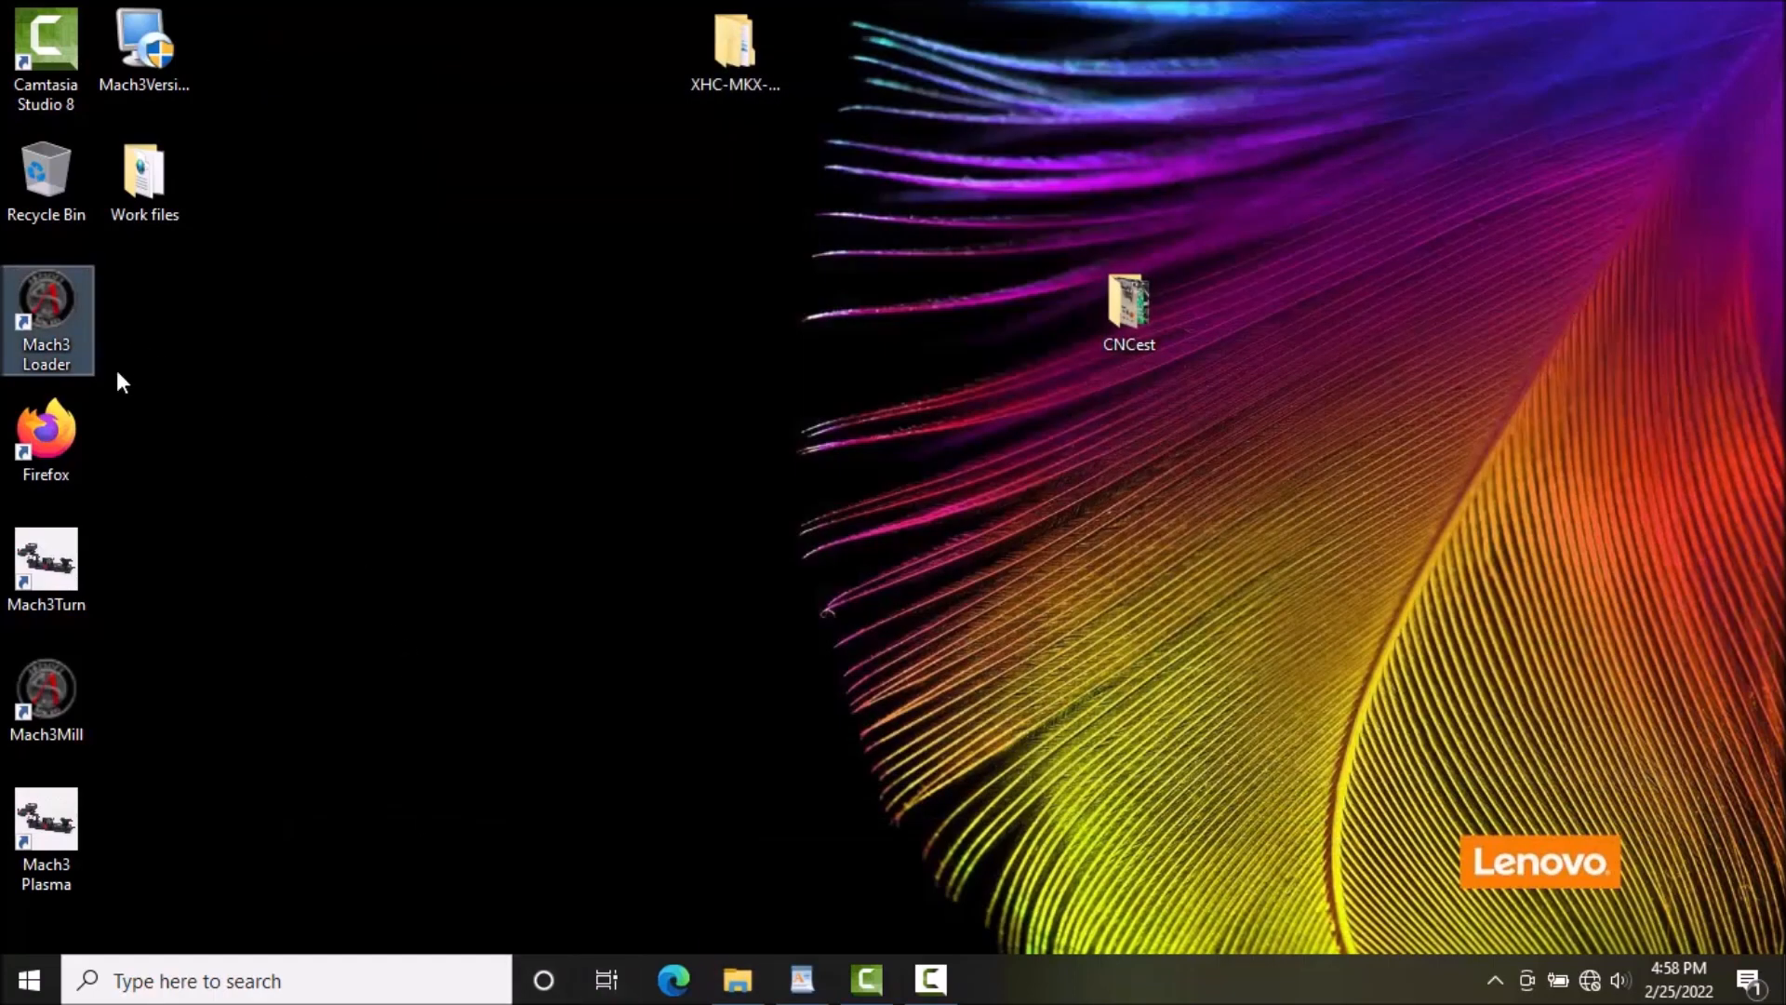
{"action": "double_click", "coordinate": [58, 688]}
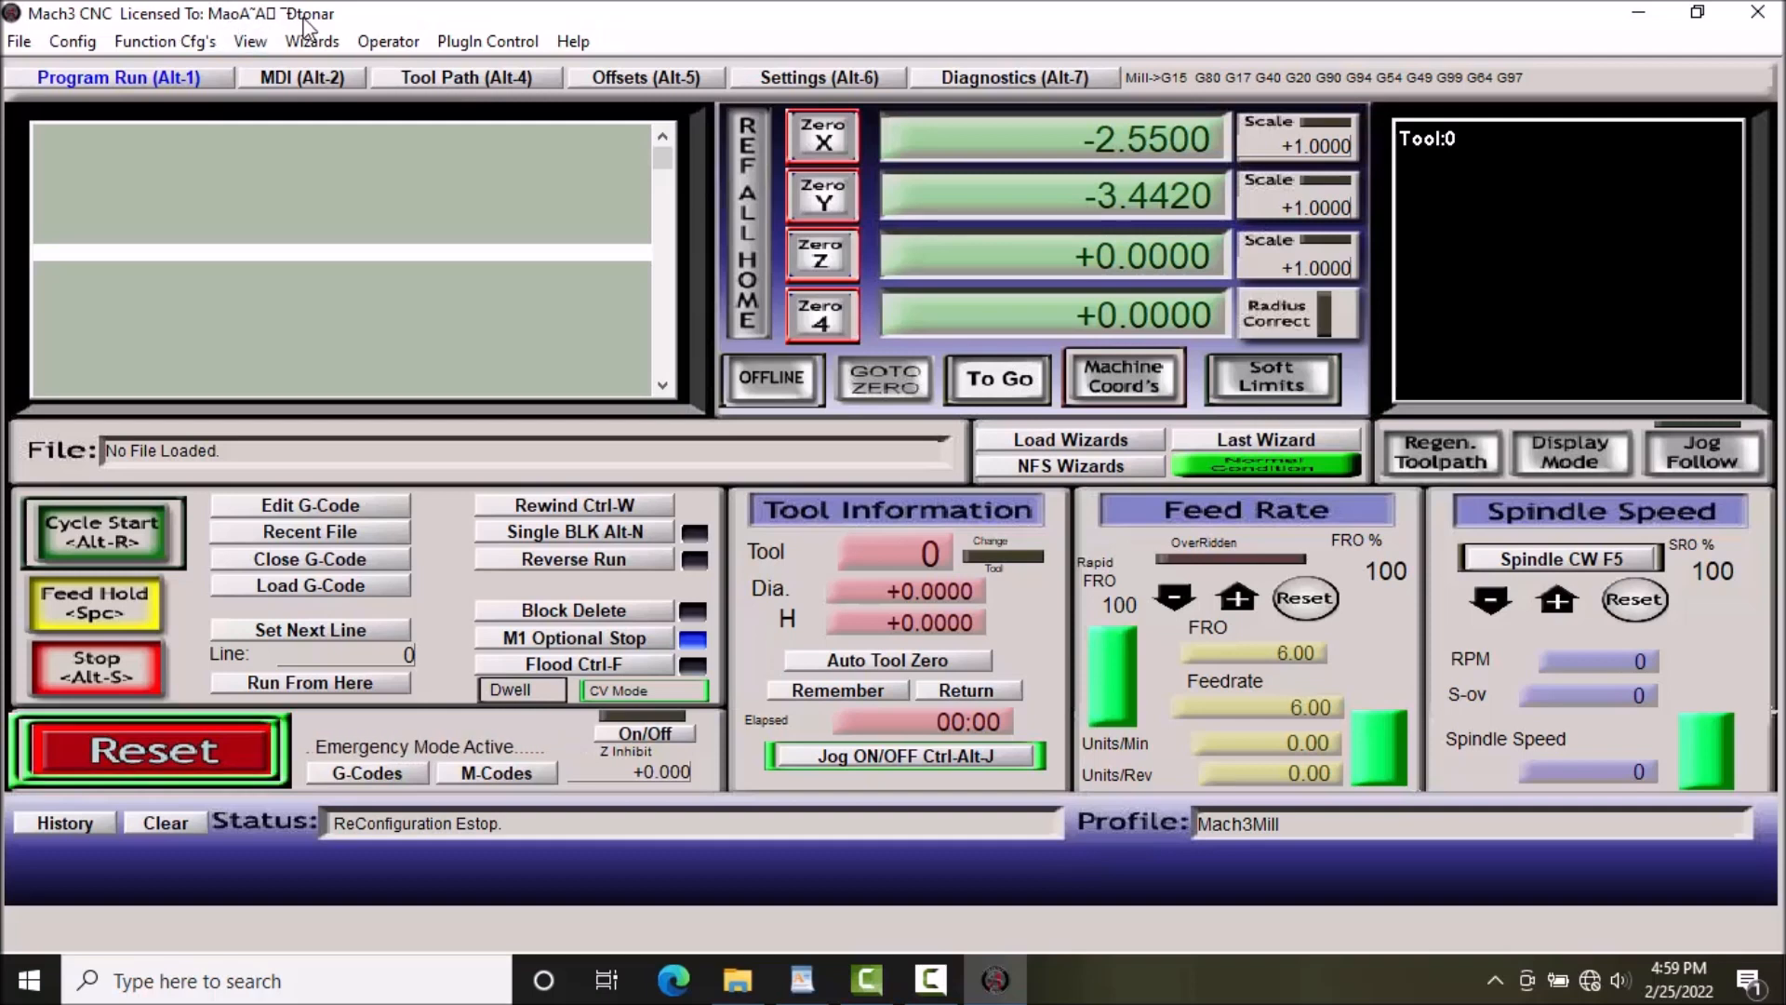
{"action": "left_click", "coordinate": [1762, 23]}
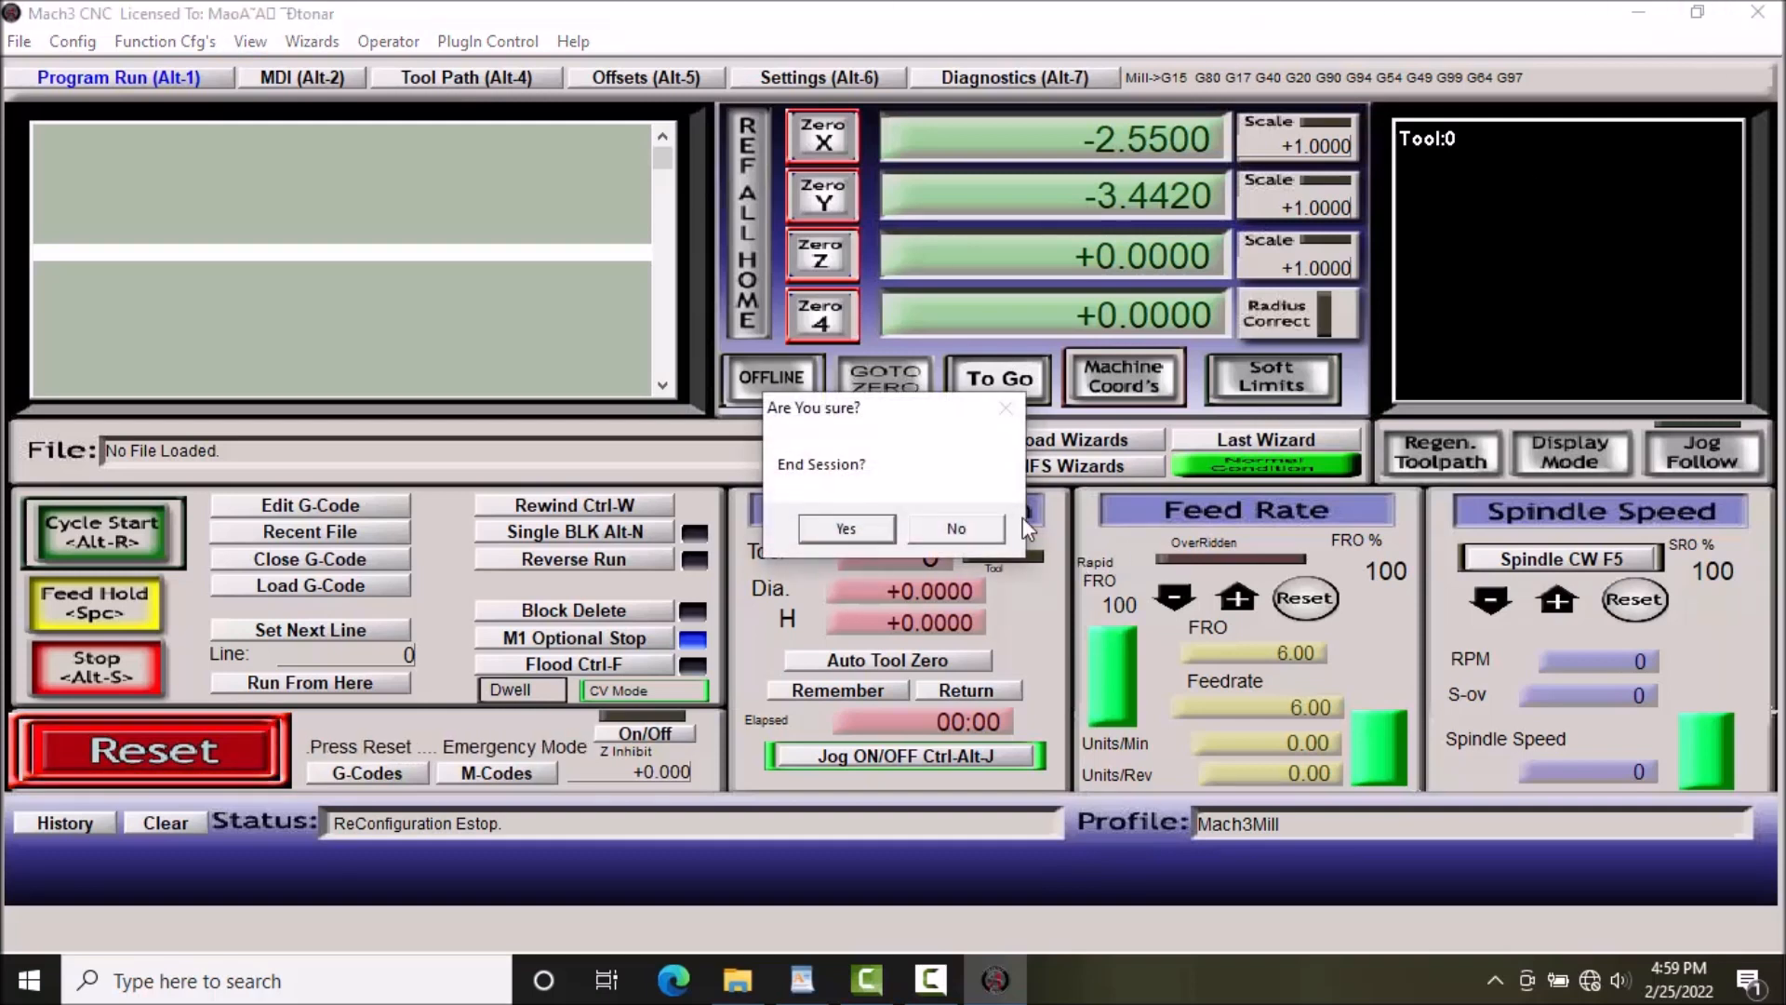
{"action": "left_click", "coordinate": [846, 529]}
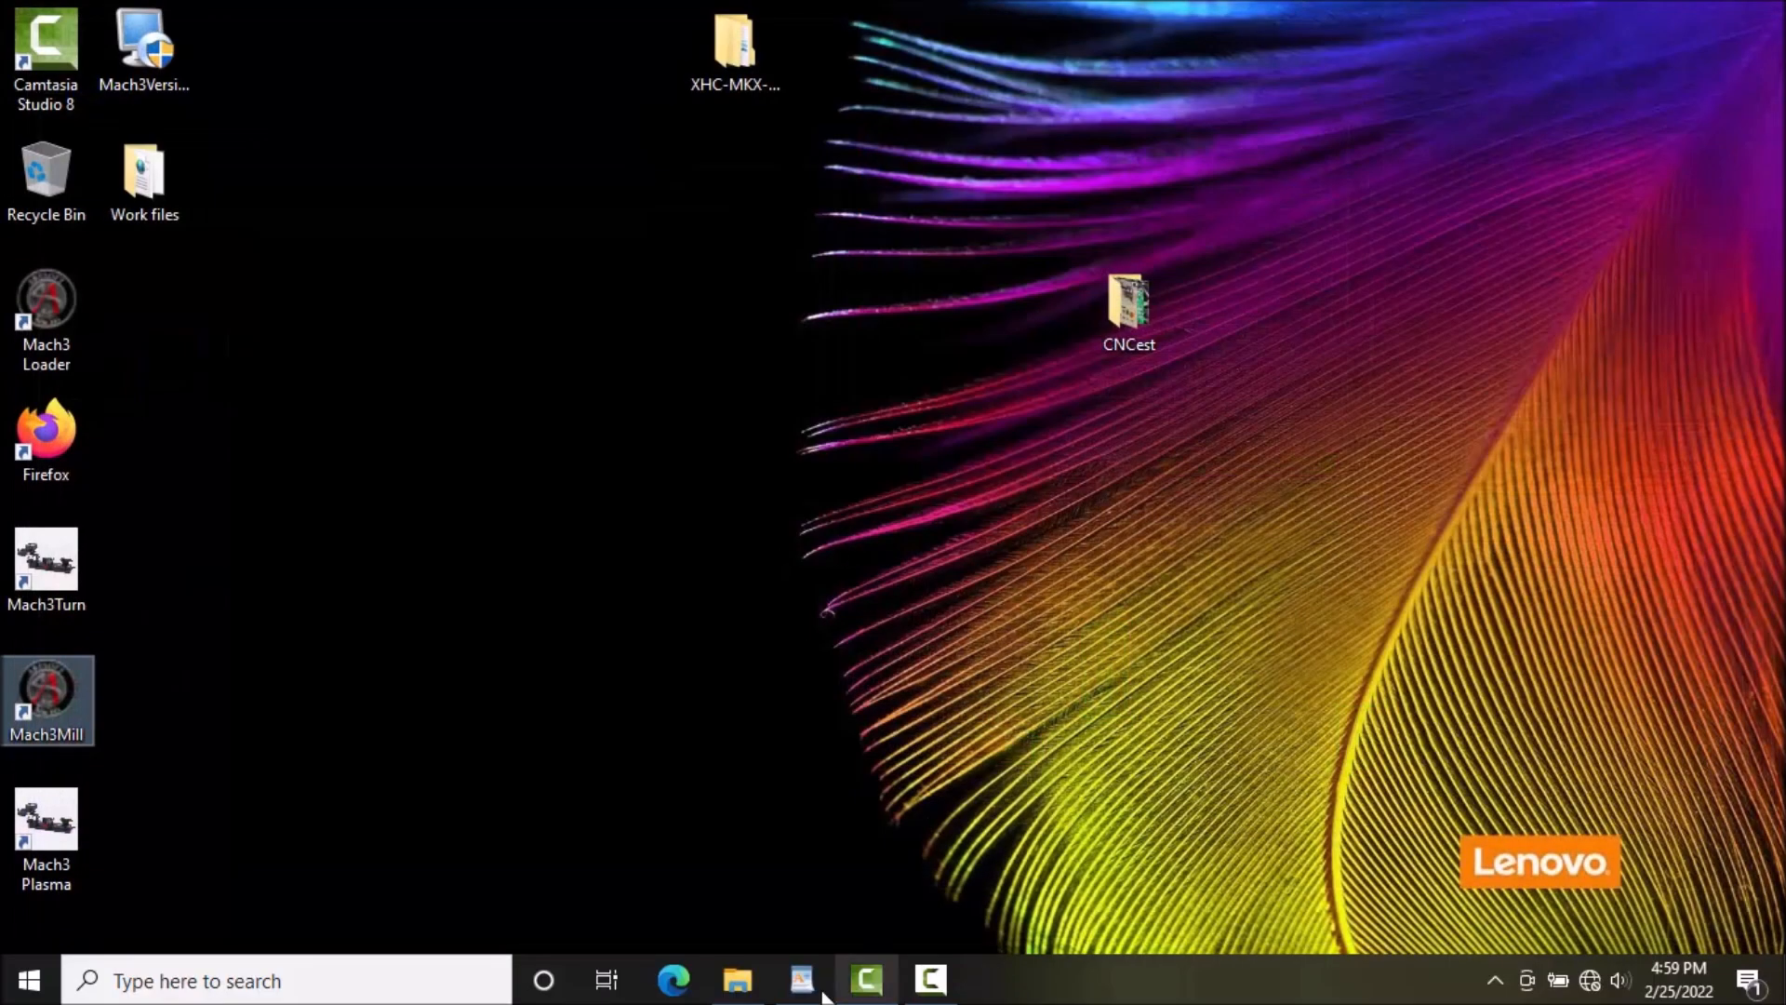
Look through the MACH3 Soft folder of XHC-MKX-V-UsbPod, including the 03 汉化 subfolder, and return to the package's main folder
{"action": "left_click", "coordinate": [737, 980]}
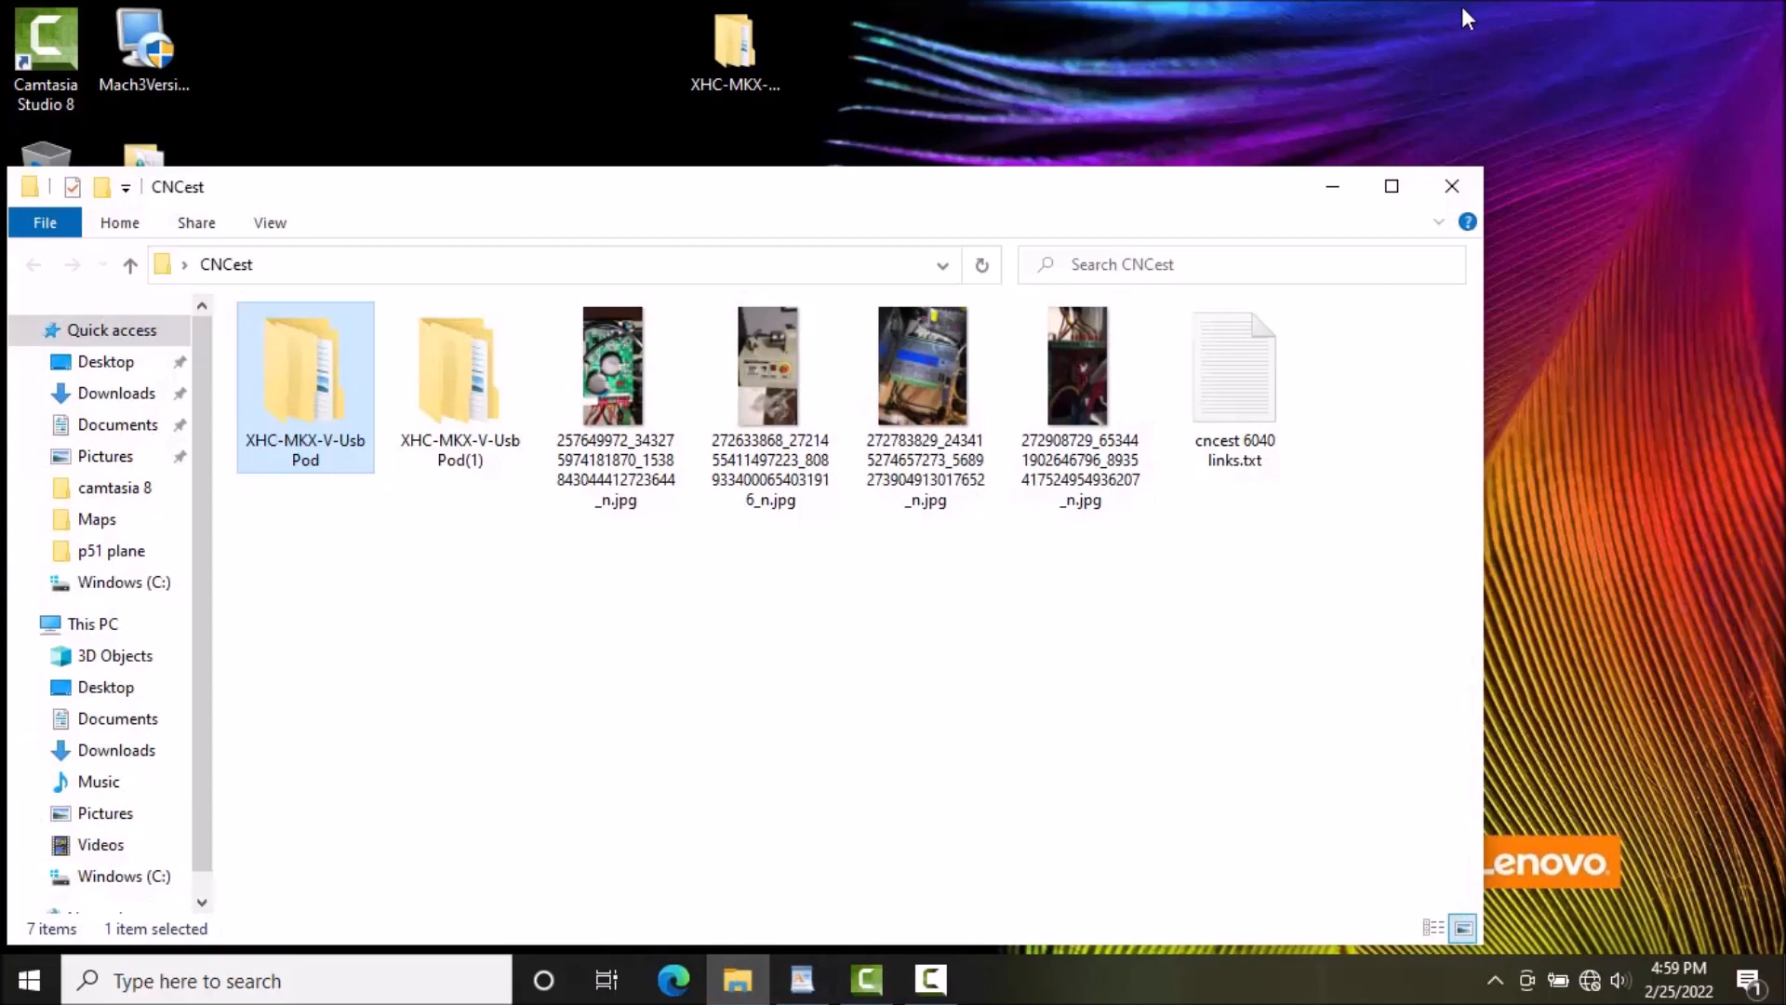
{"action": "left_click", "coordinate": [1333, 186]}
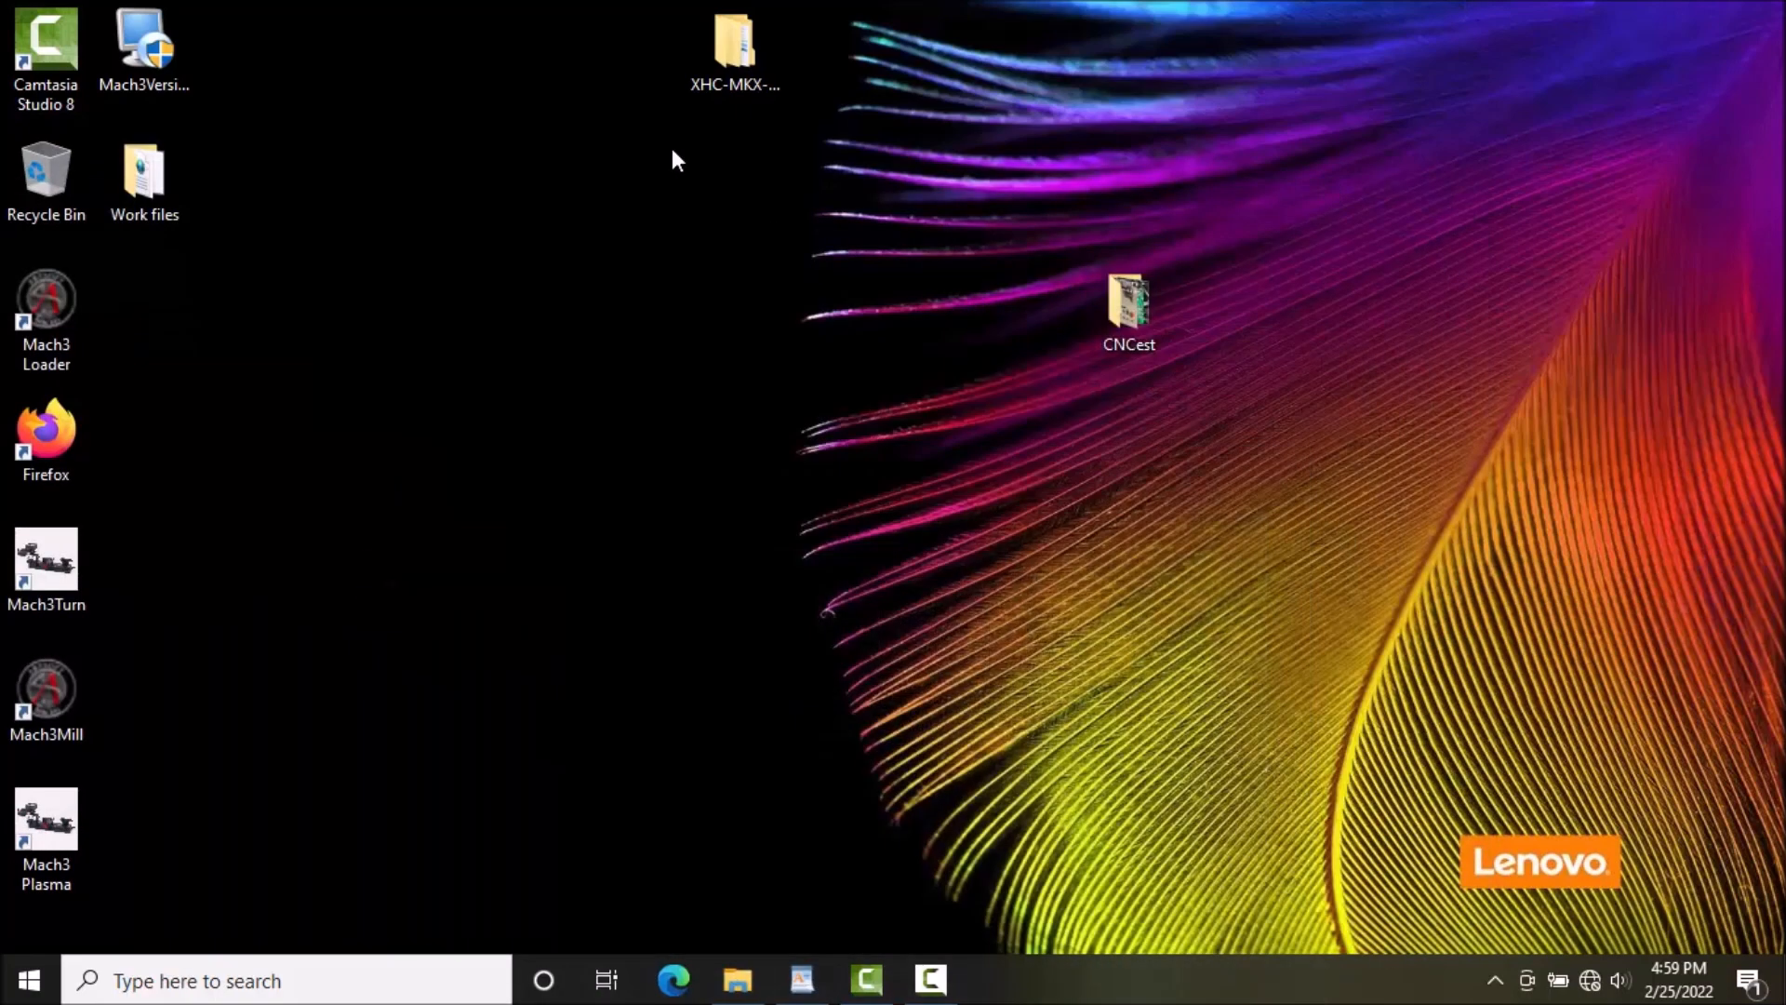
{"action": "double_click", "coordinate": [756, 43]}
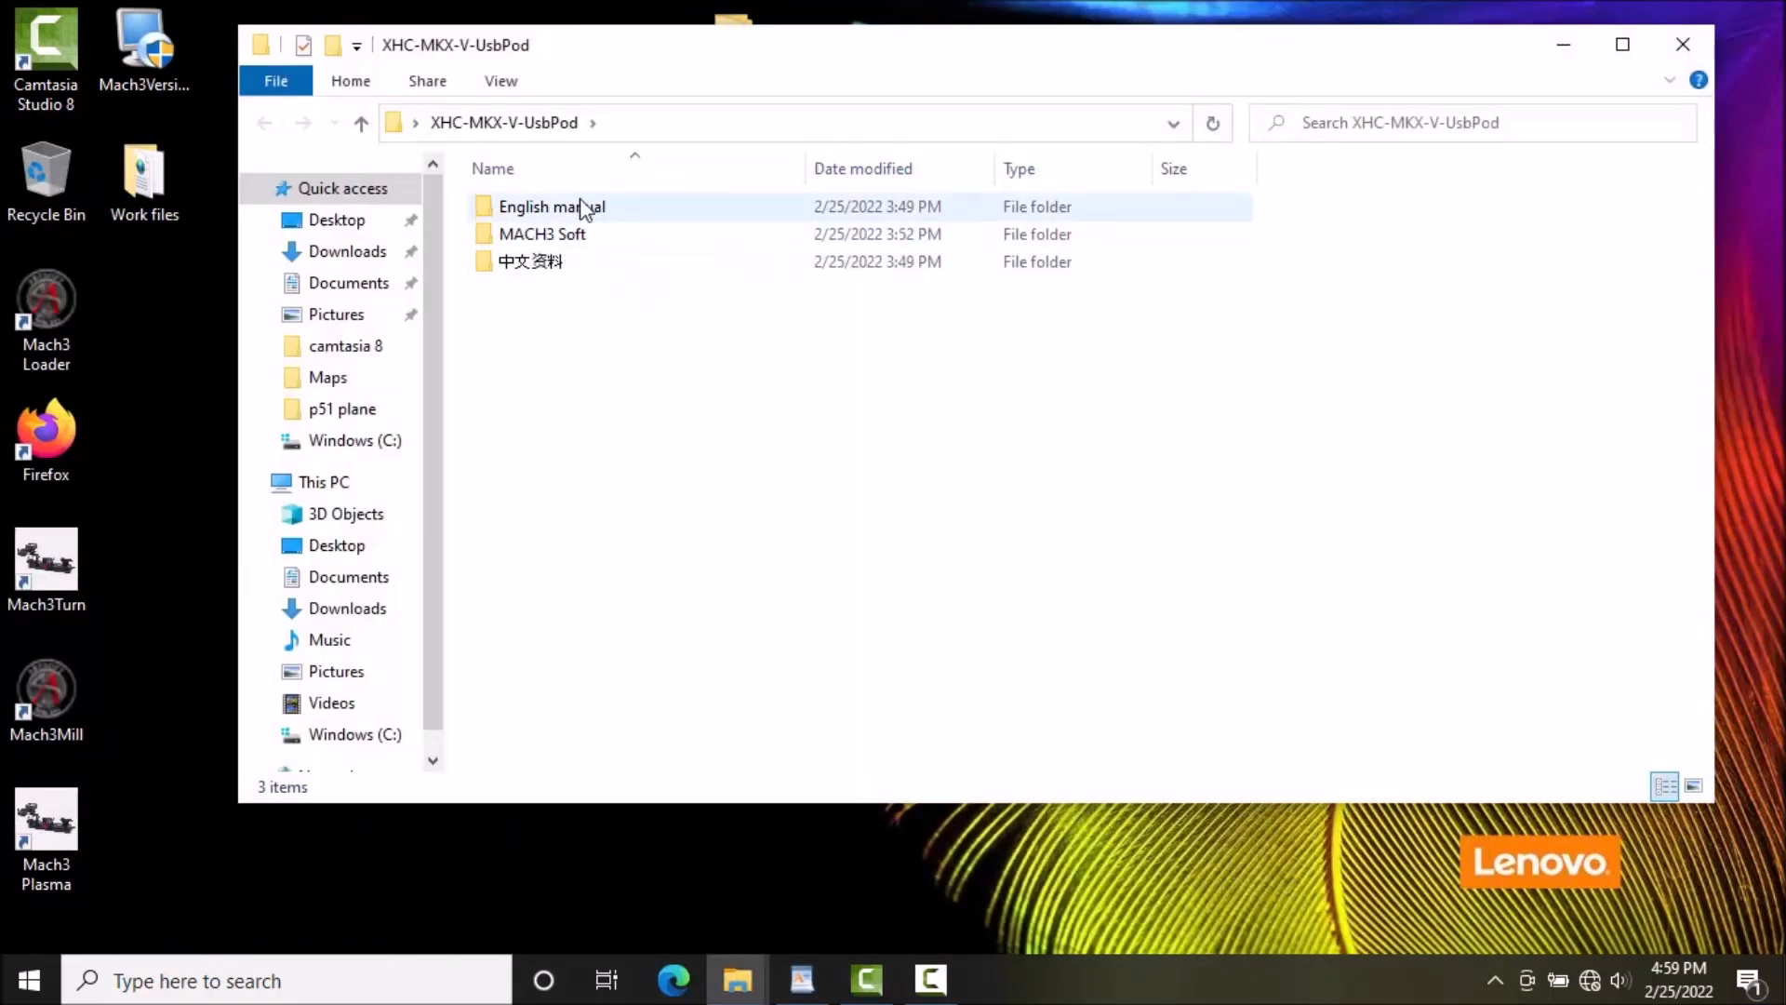
{"action": "double_click", "coordinate": [547, 234]}
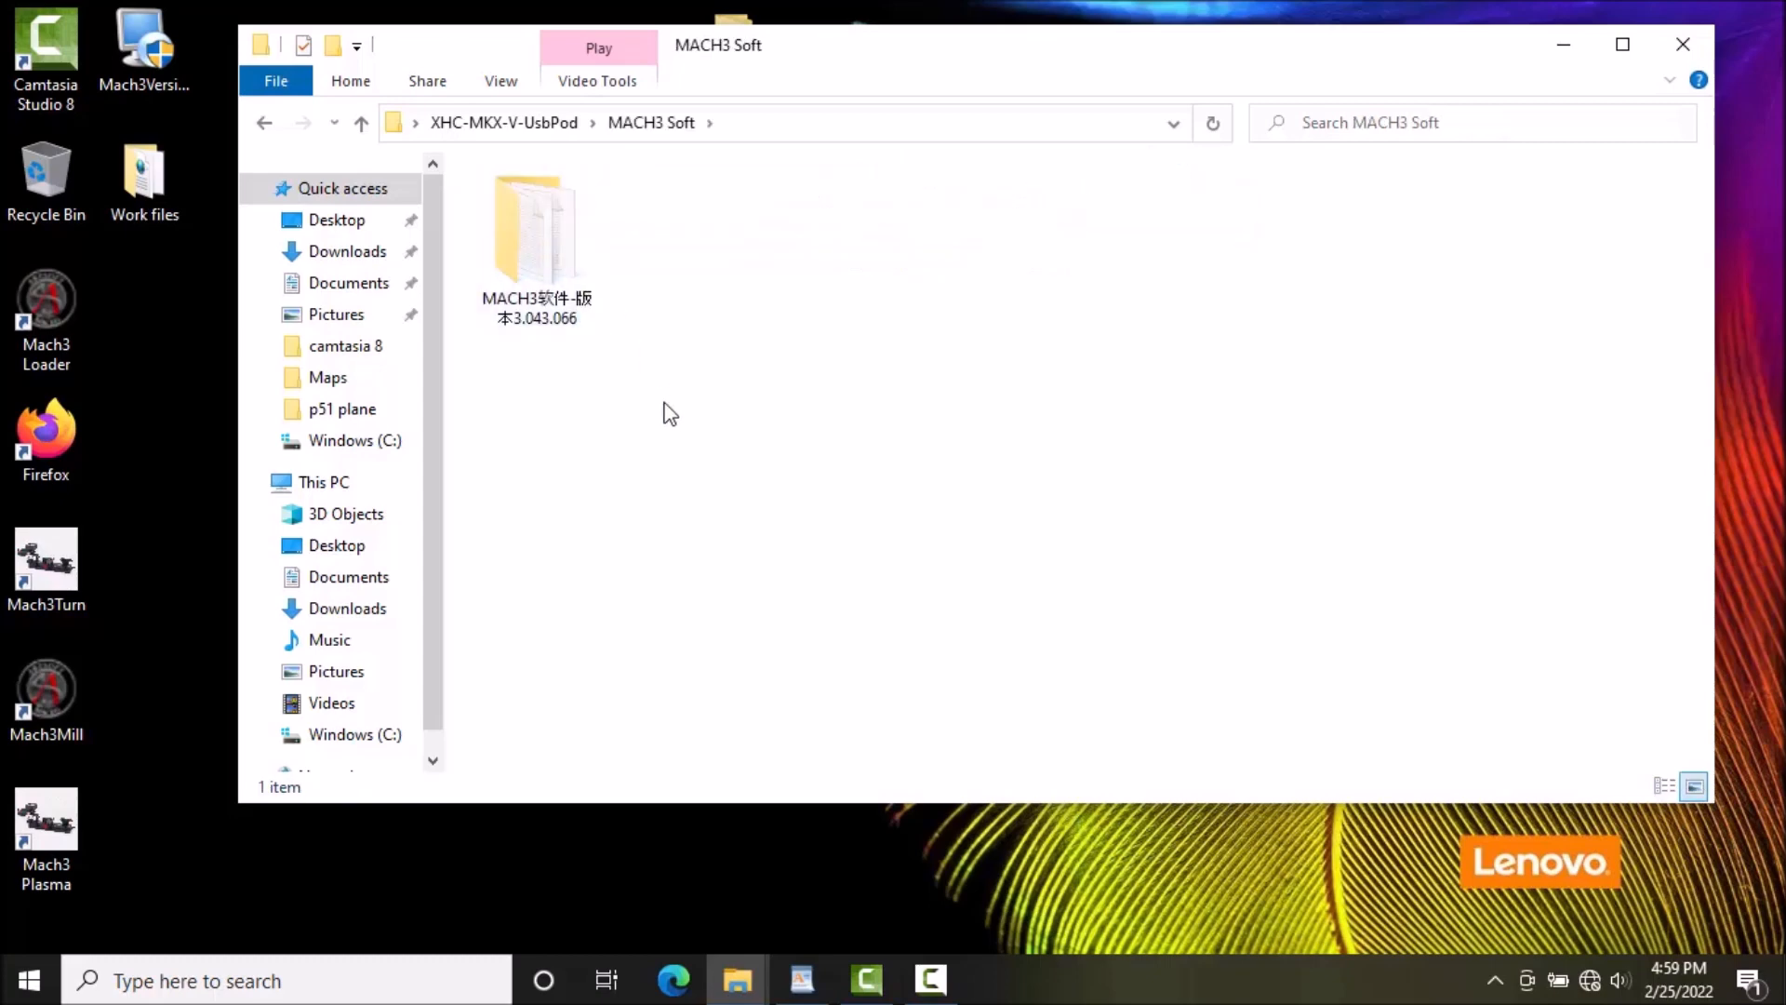
{"action": "double_click", "coordinate": [556, 248]}
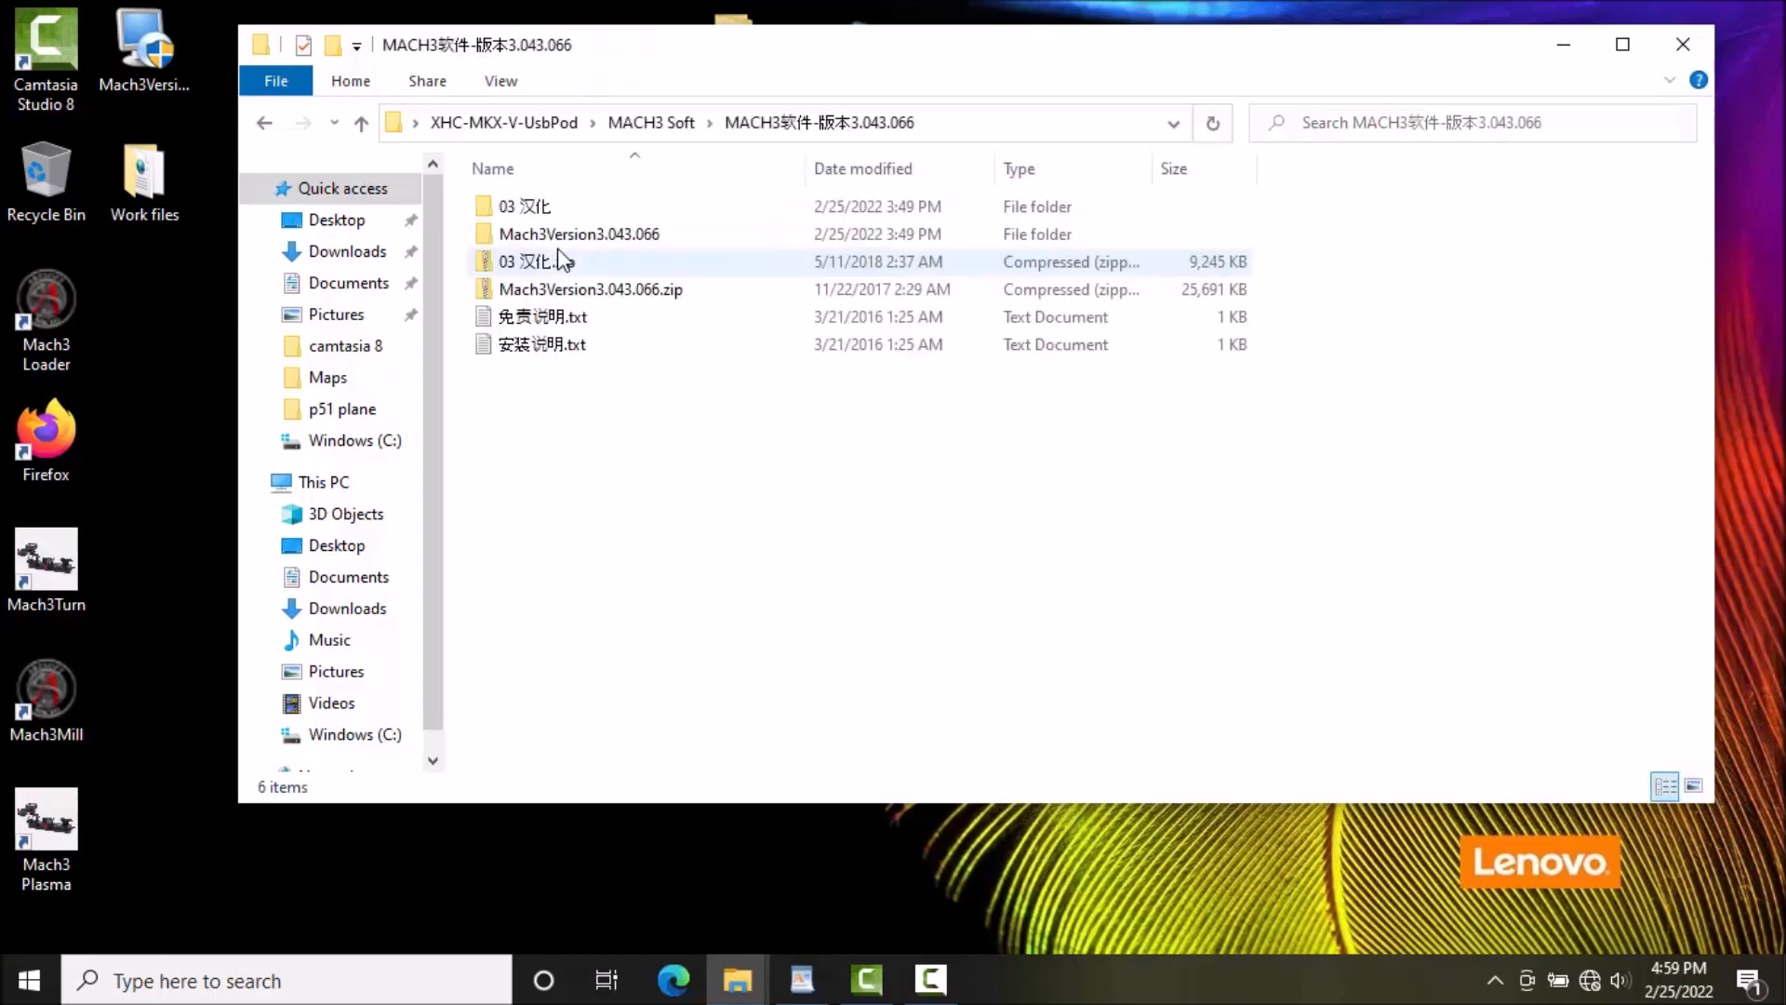
{"action": "double_click", "coordinate": [505, 216]}
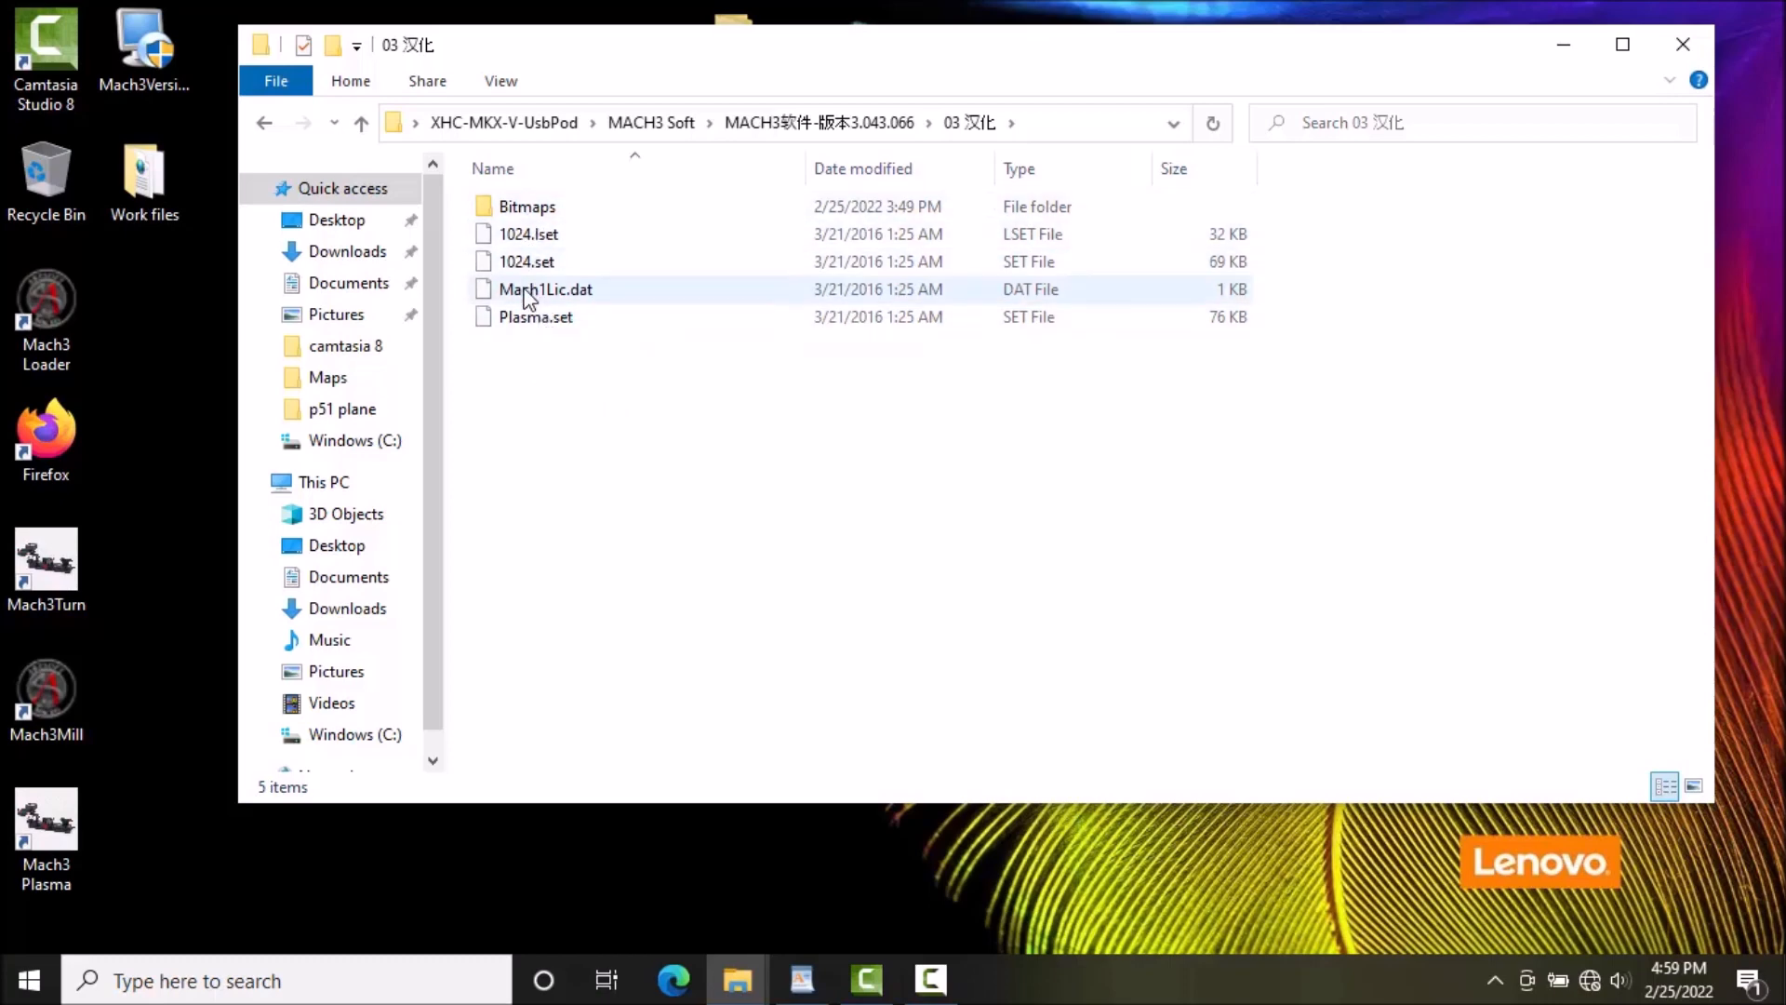
{"action": "left_click", "coordinate": [267, 126]}
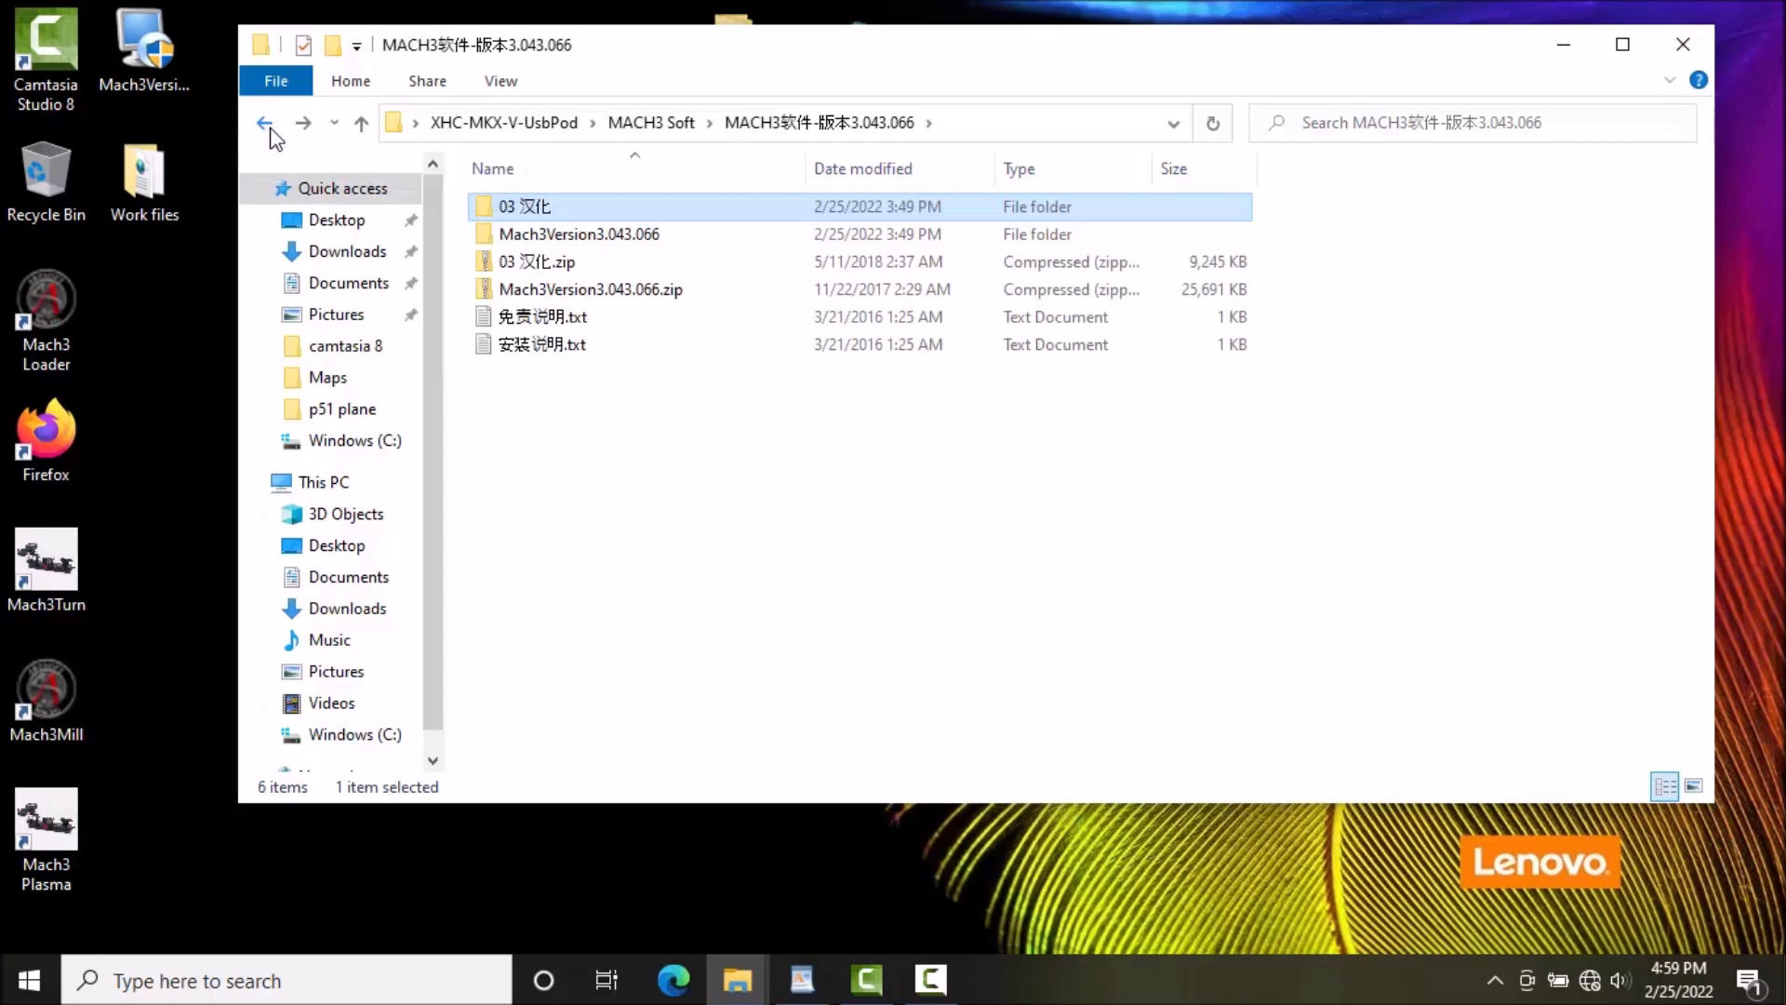
{"action": "left_click", "coordinate": [266, 124]}
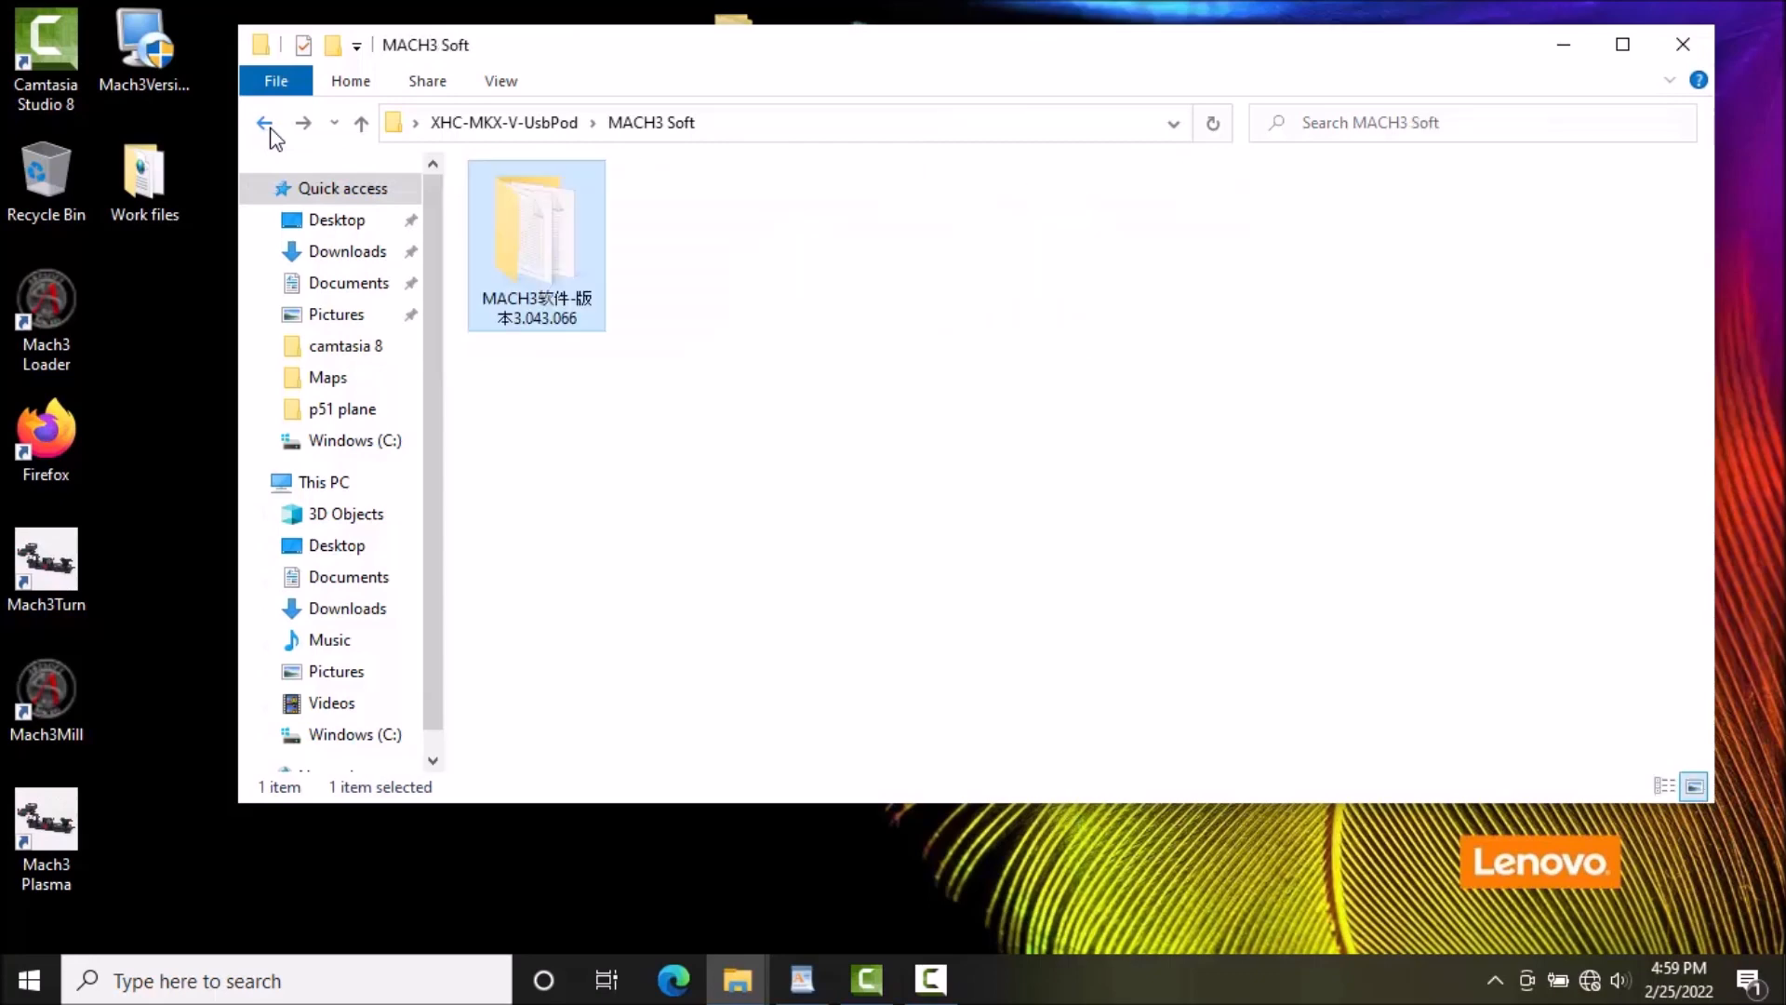
{"action": "left_click", "coordinate": [521, 131]}
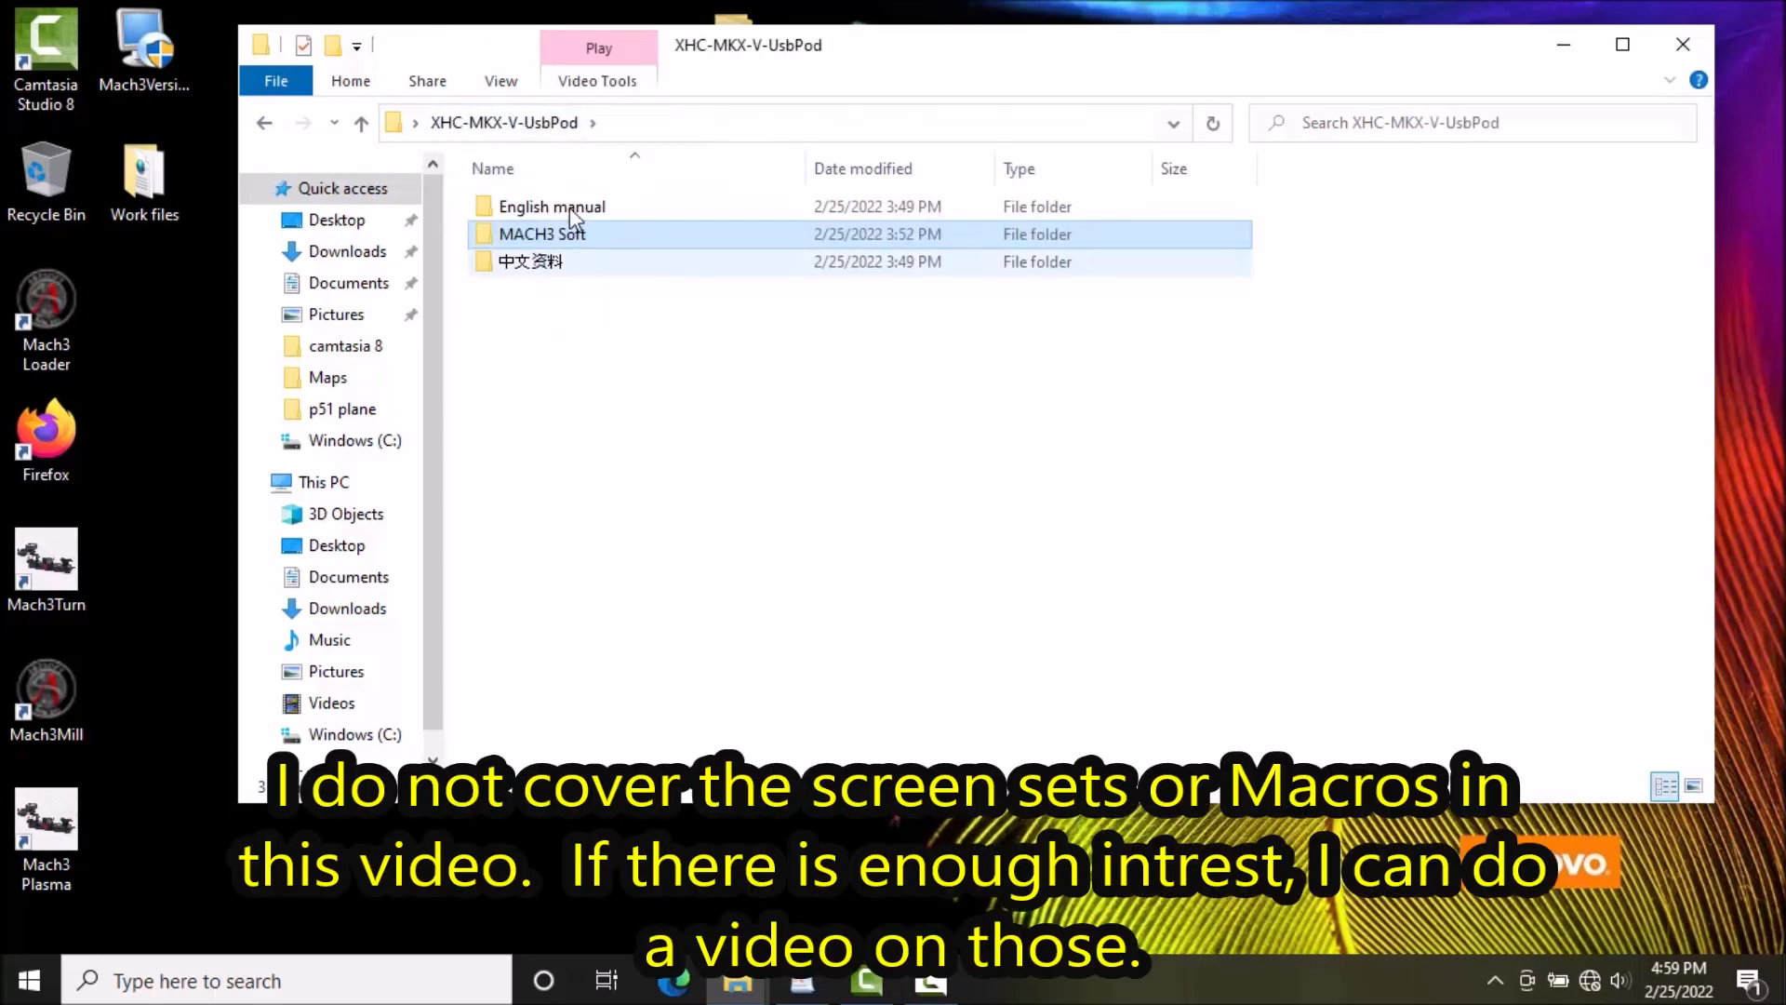
Examine the English manual folder and its Mach3-Interface subfolder, and go back to the XHC-MKX-V-UsbPod folder
{"action": "double_click", "coordinate": [569, 205]}
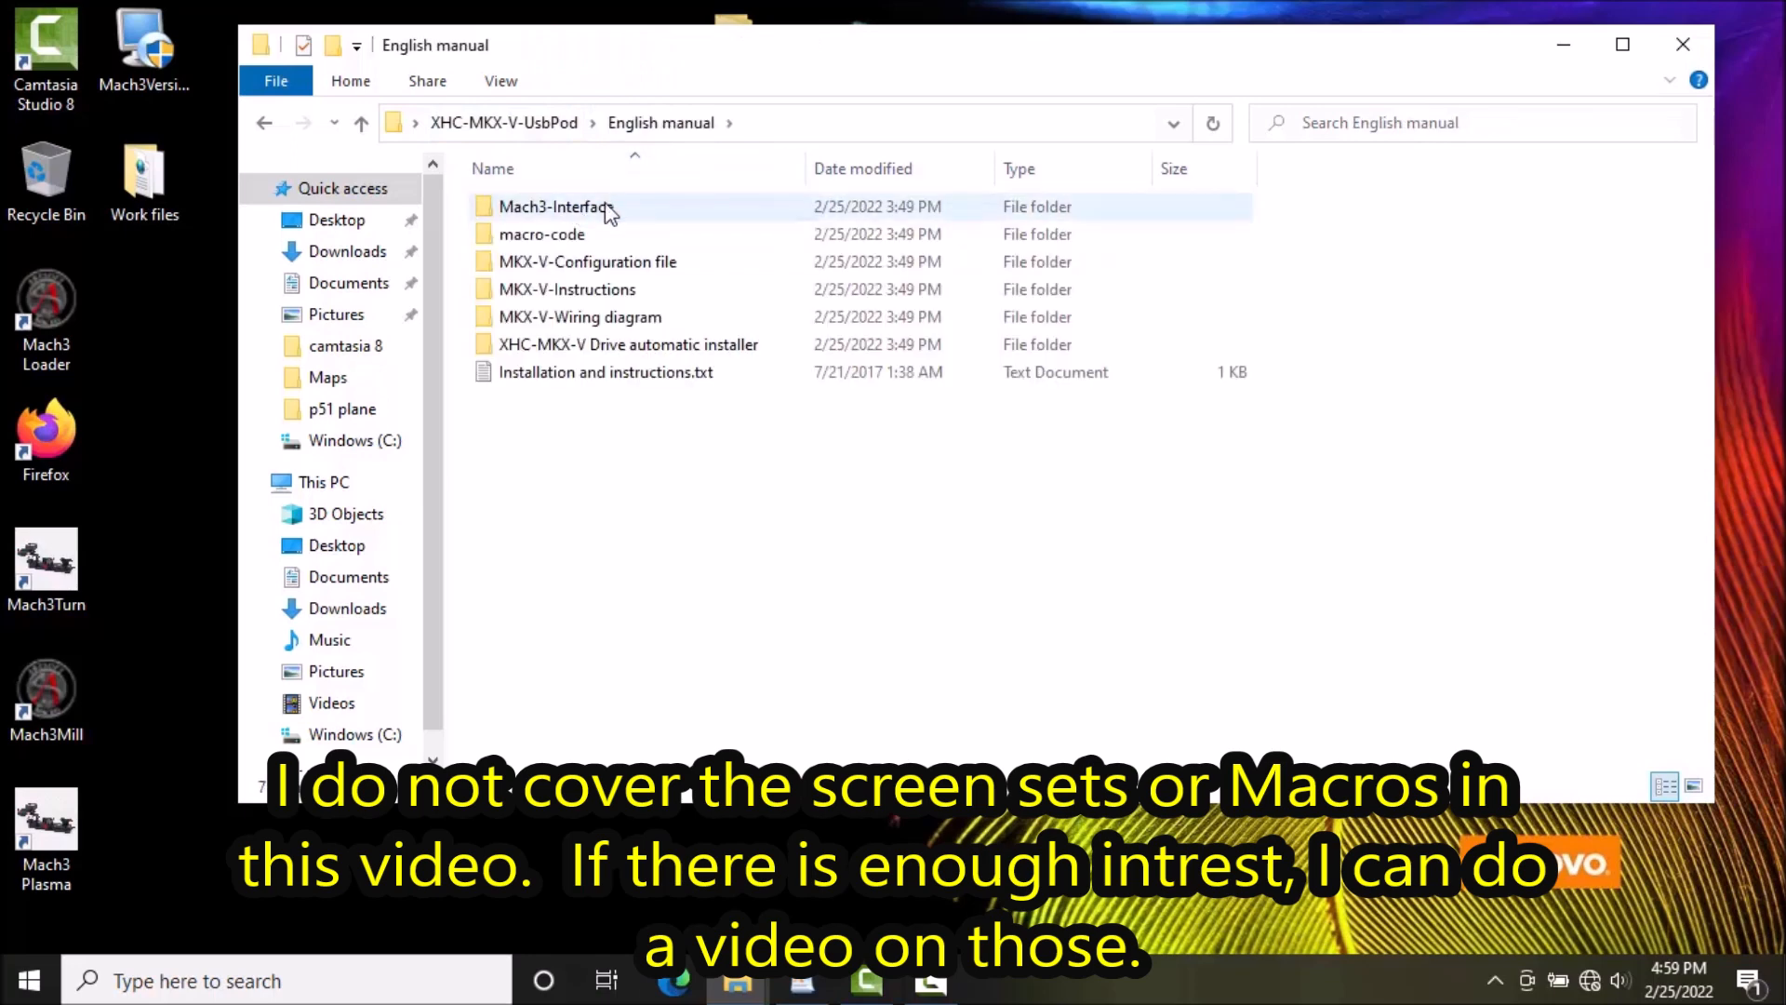
{"action": "double_click", "coordinate": [569, 206]}
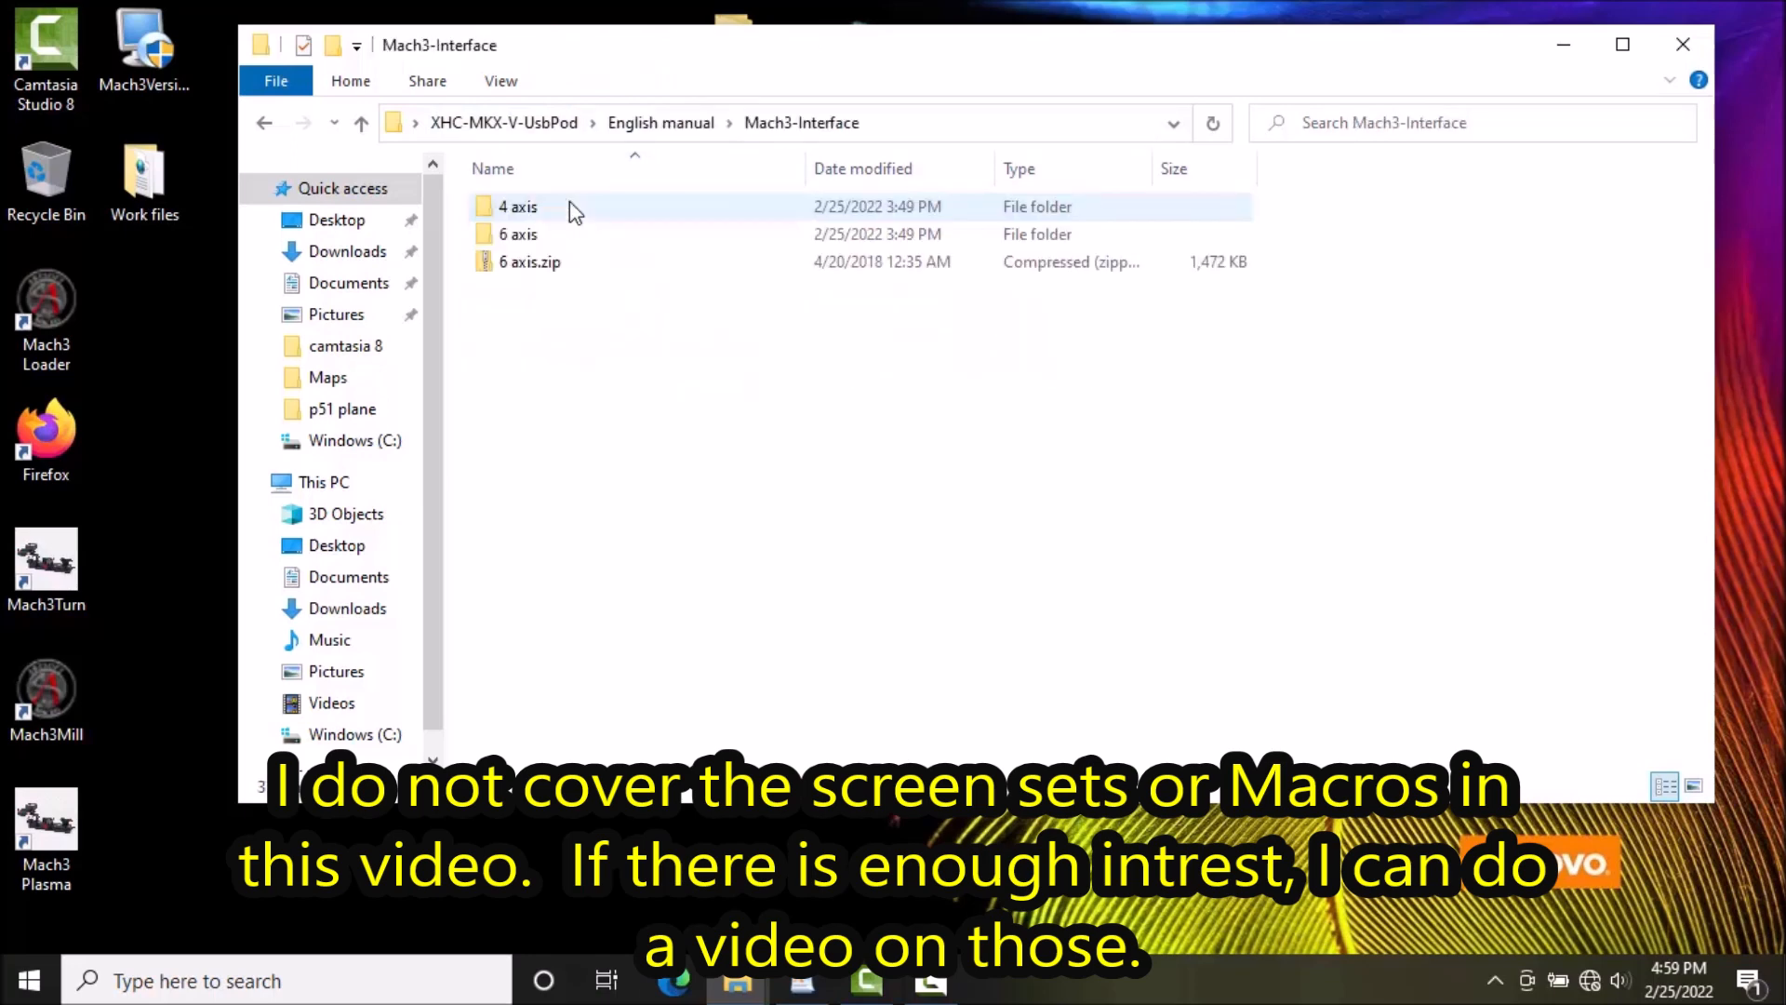
{"action": "left_click", "coordinate": [266, 124]}
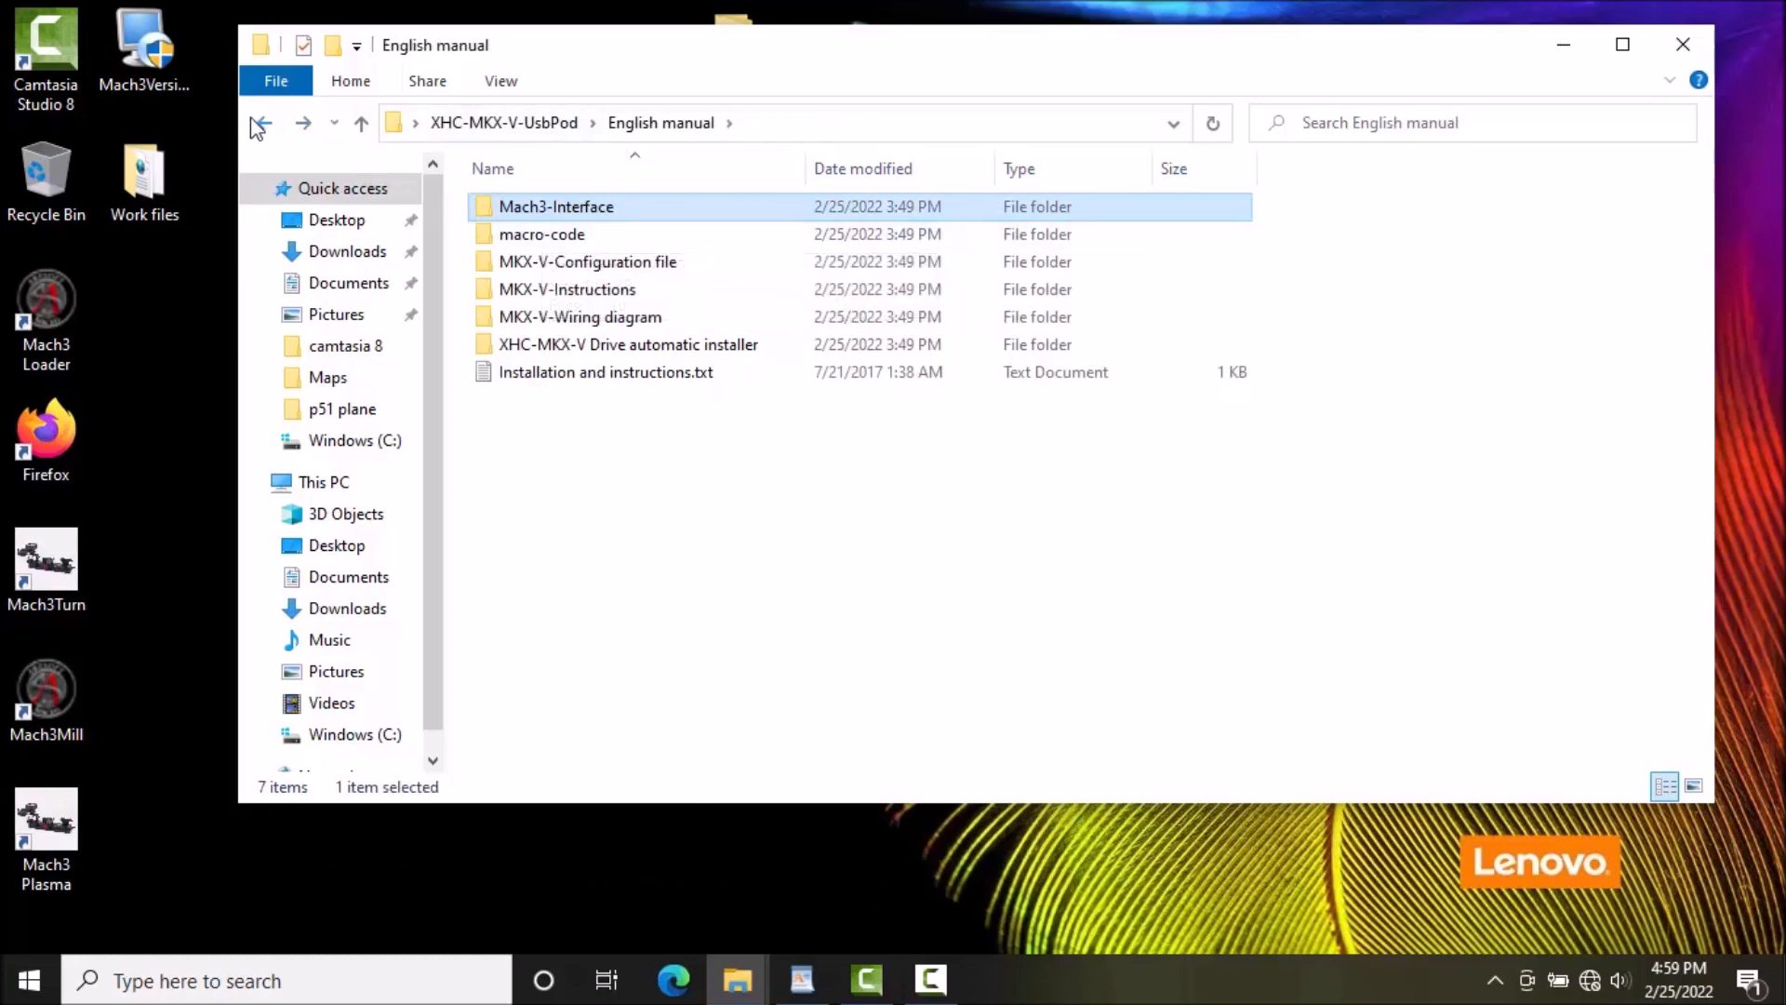
{"action": "left_click", "coordinate": [267, 124]}
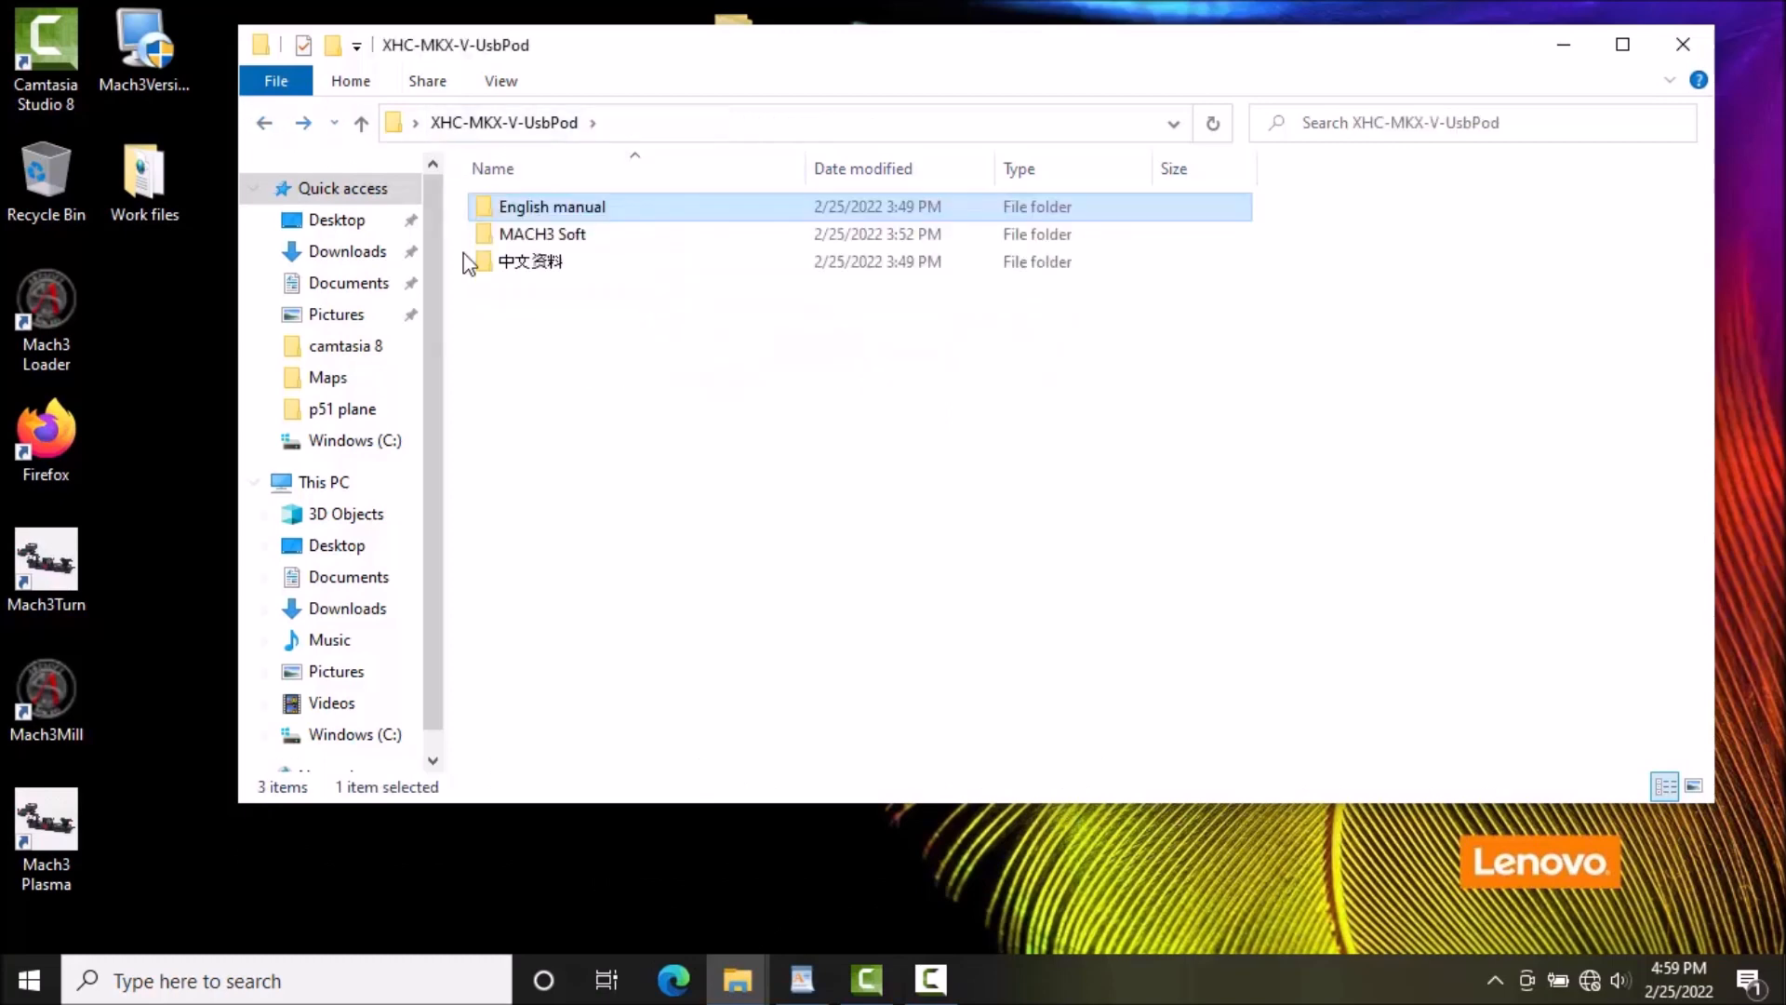
Inspect the driver installer, wiring diagram and card manual subfolders inside the 中文资料 folder
{"action": "double_click", "coordinate": [527, 264]}
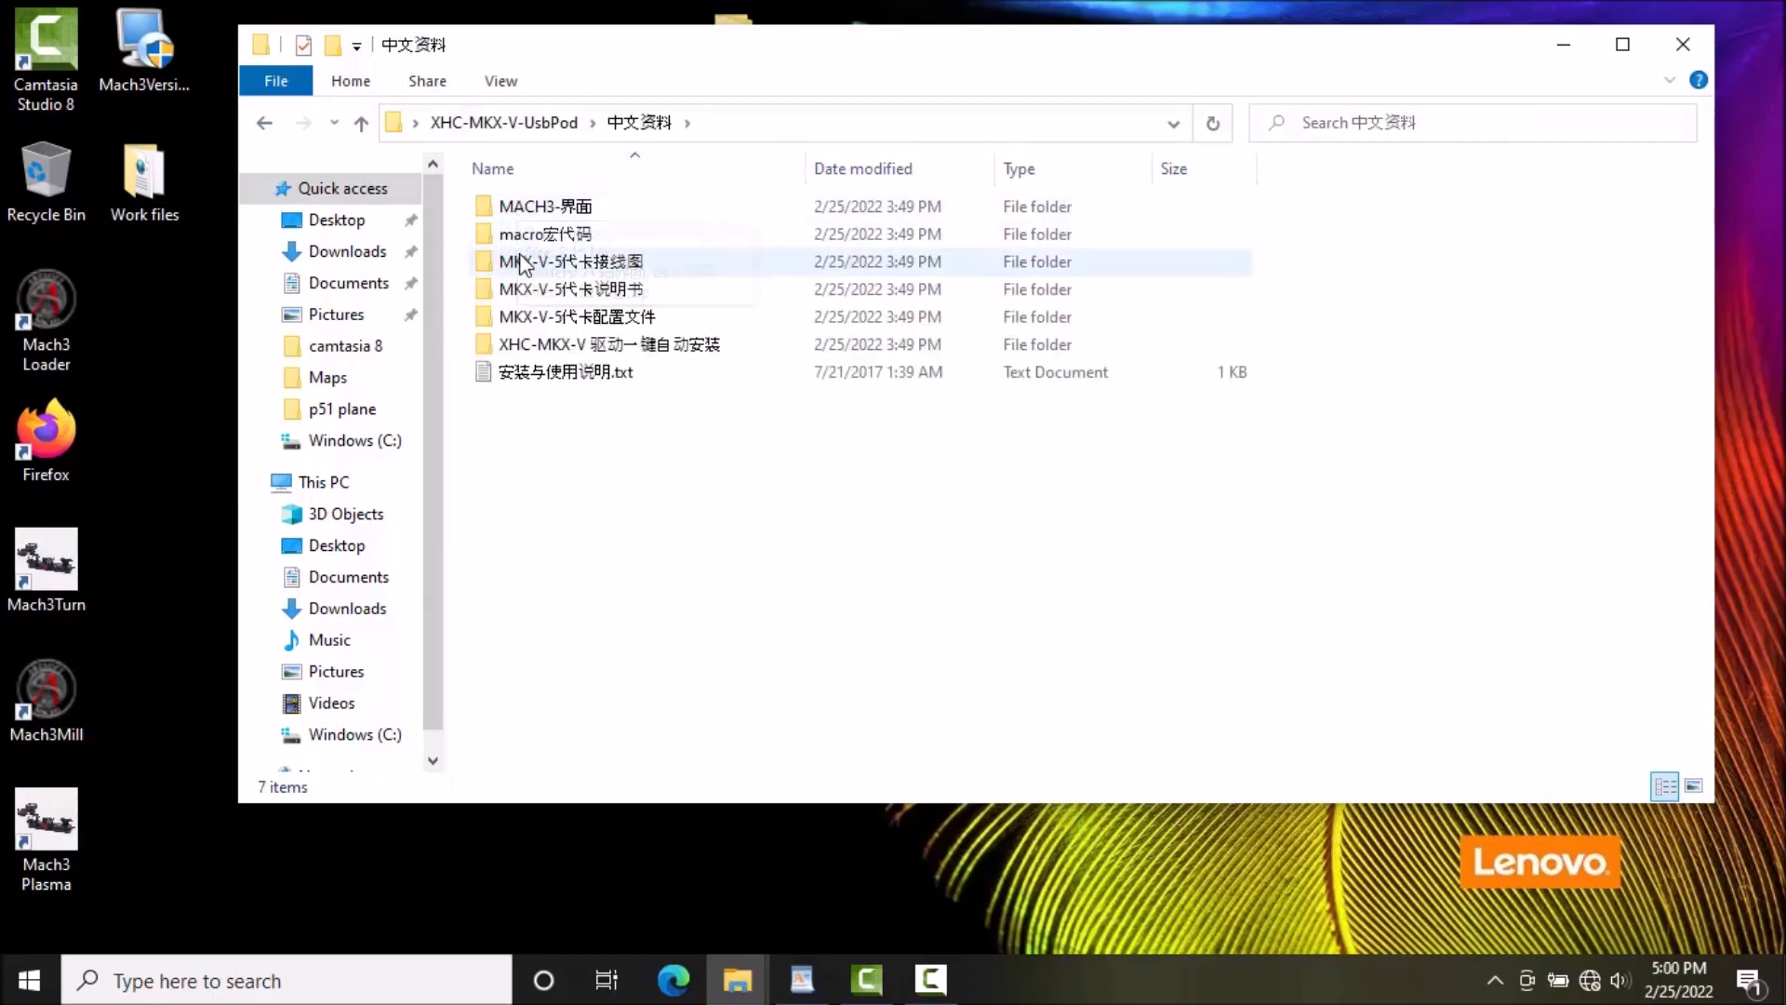
{"action": "double_click", "coordinate": [558, 350]}
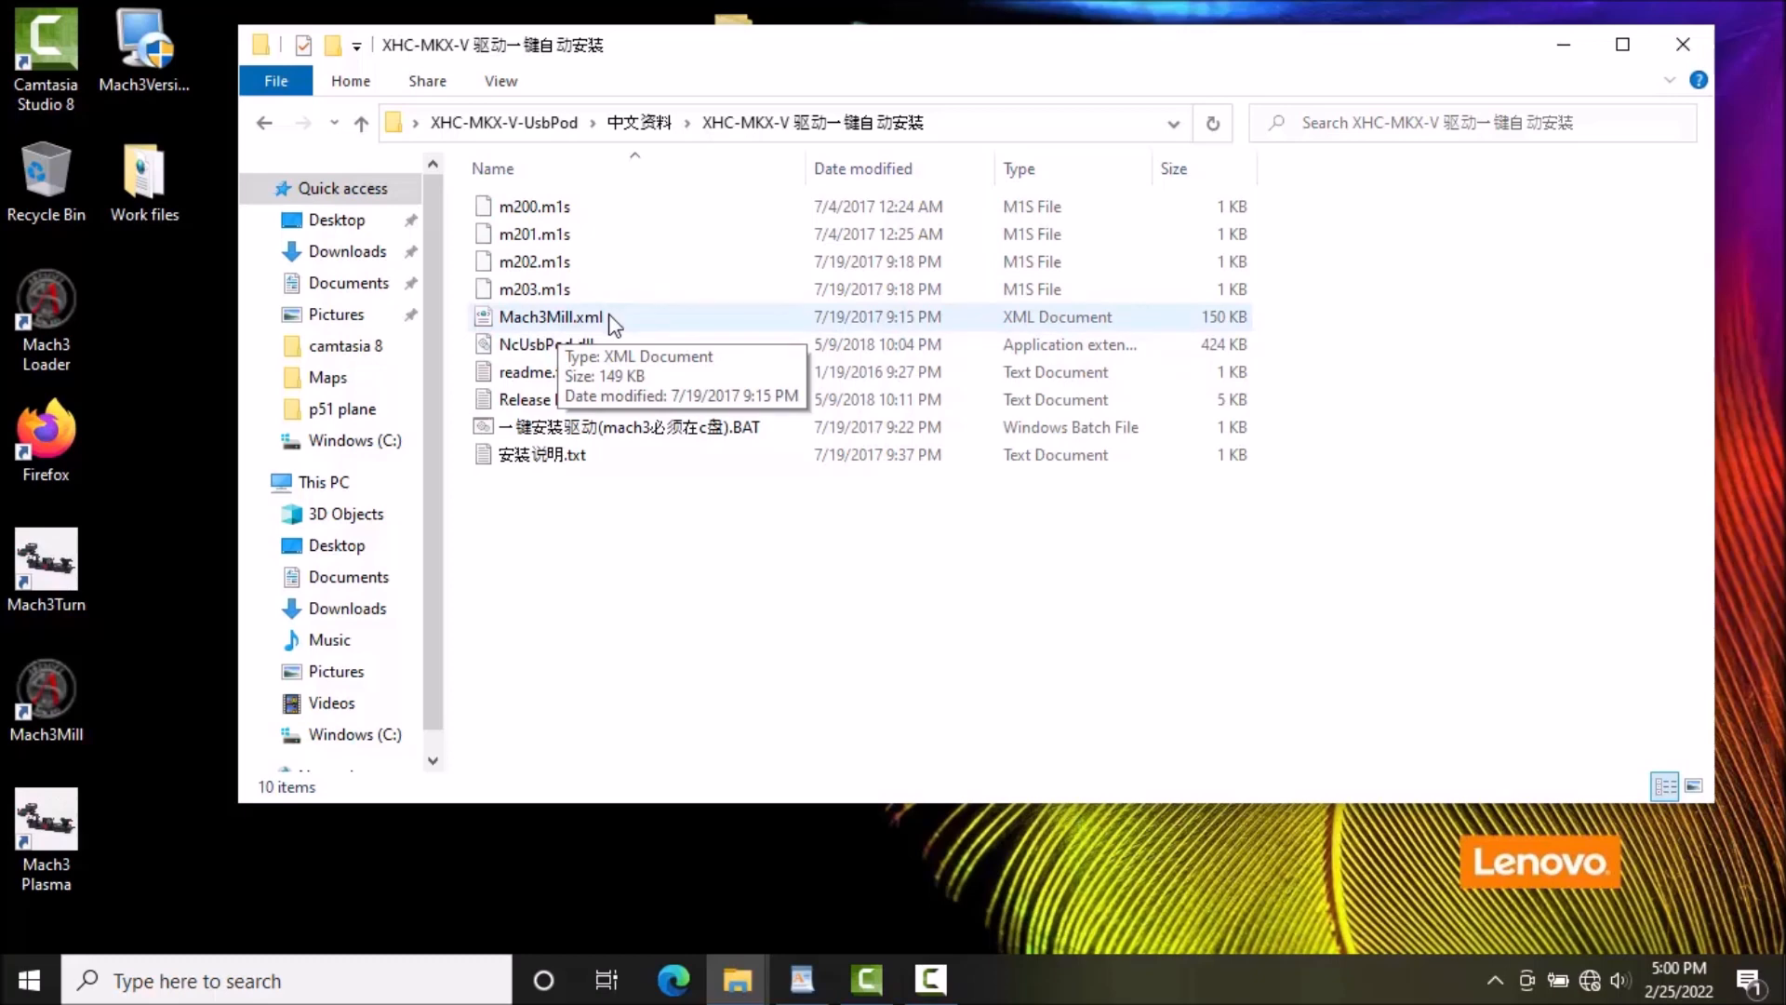
{"action": "left_click", "coordinate": [264, 125]}
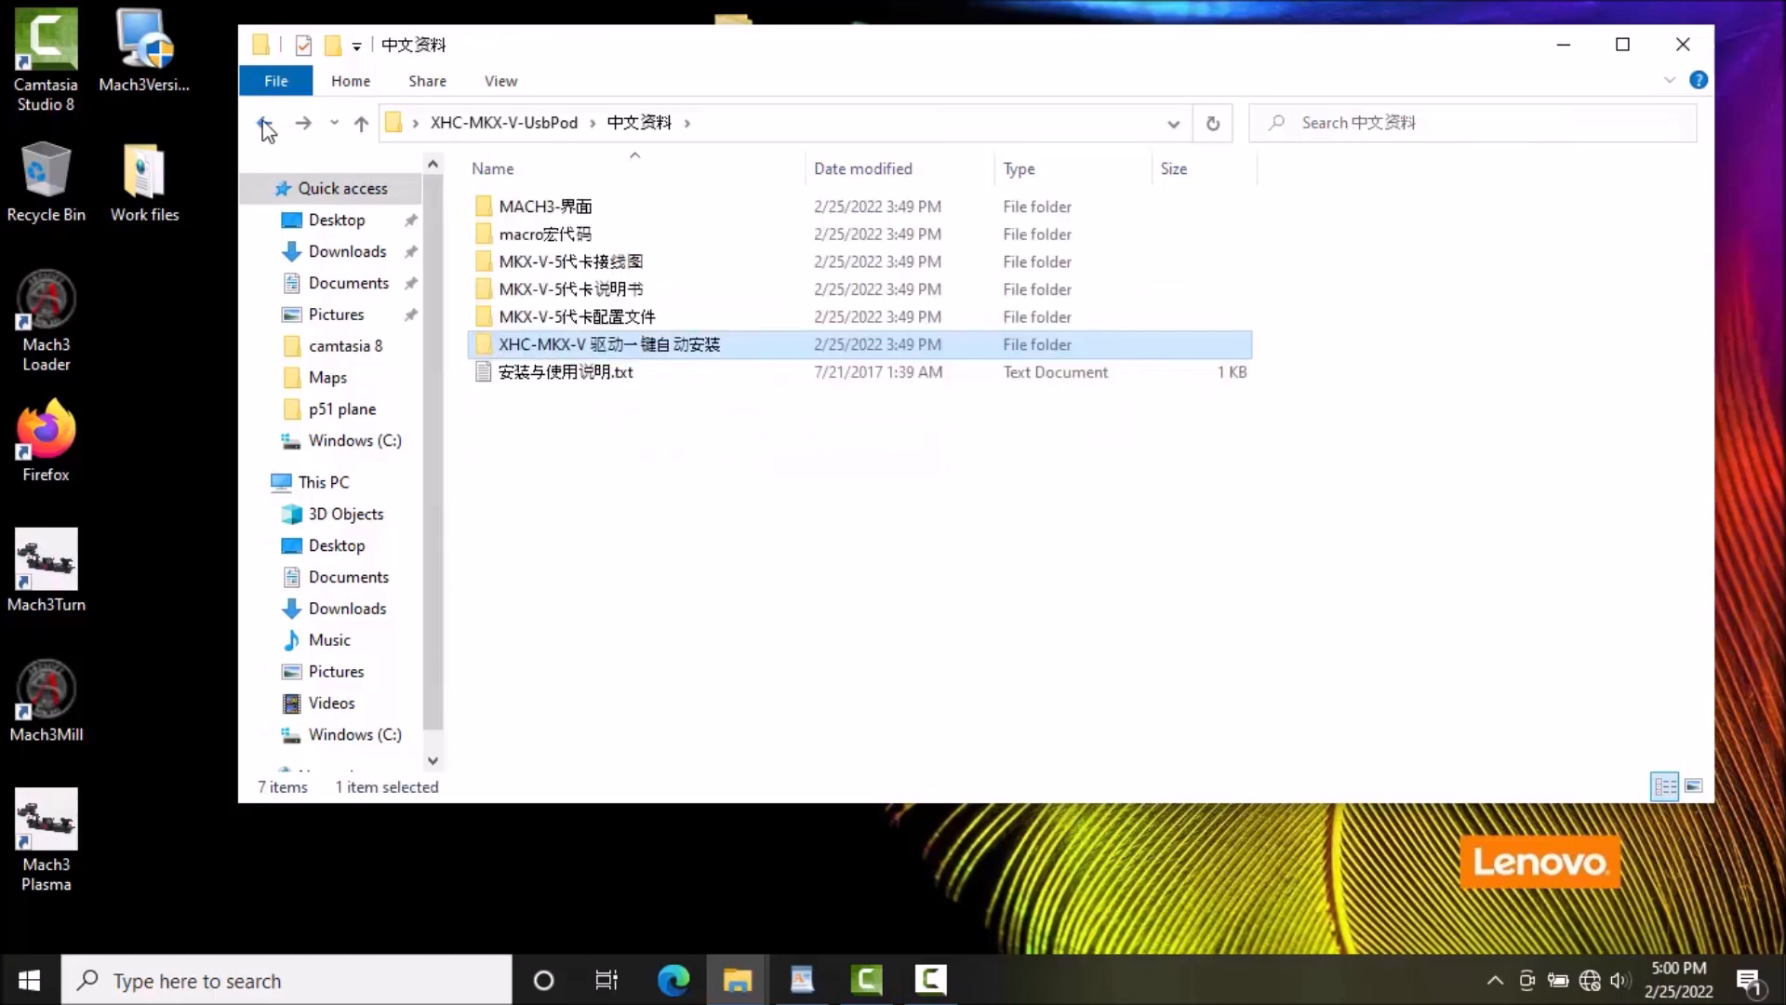
{"action": "double_click", "coordinate": [528, 264]}
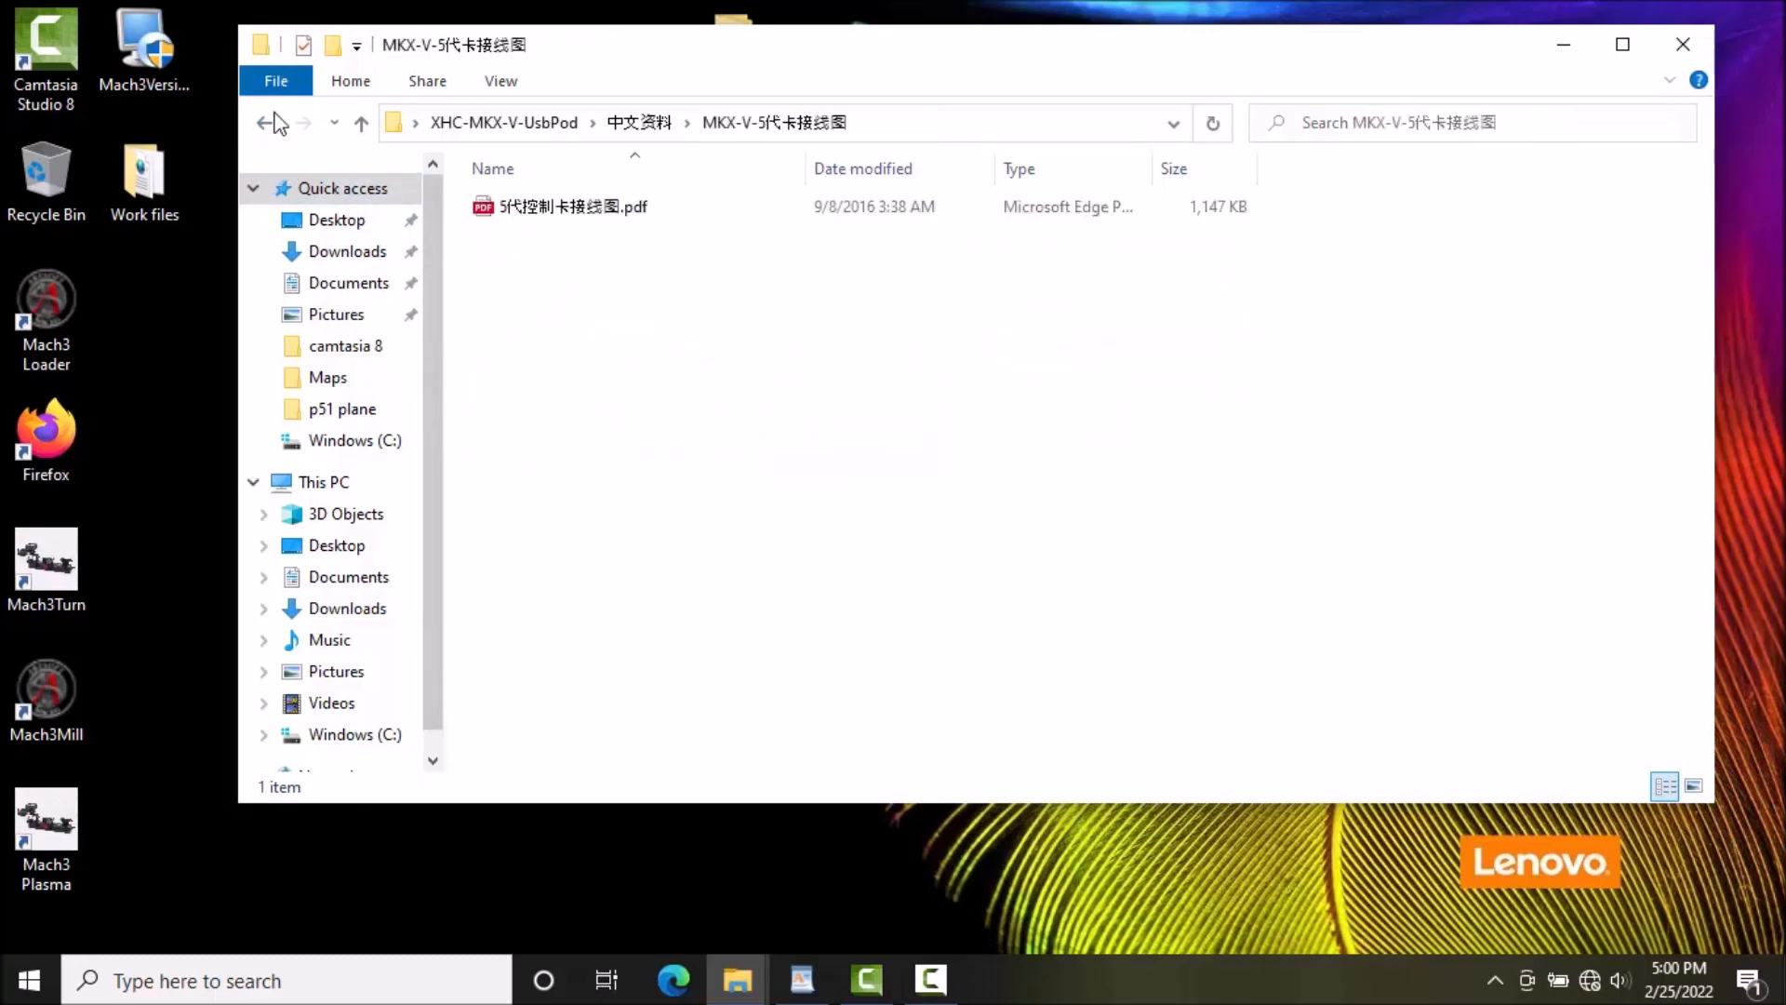
{"action": "left_click", "coordinate": [264, 126]}
{"action": "double_click", "coordinate": [537, 289]}
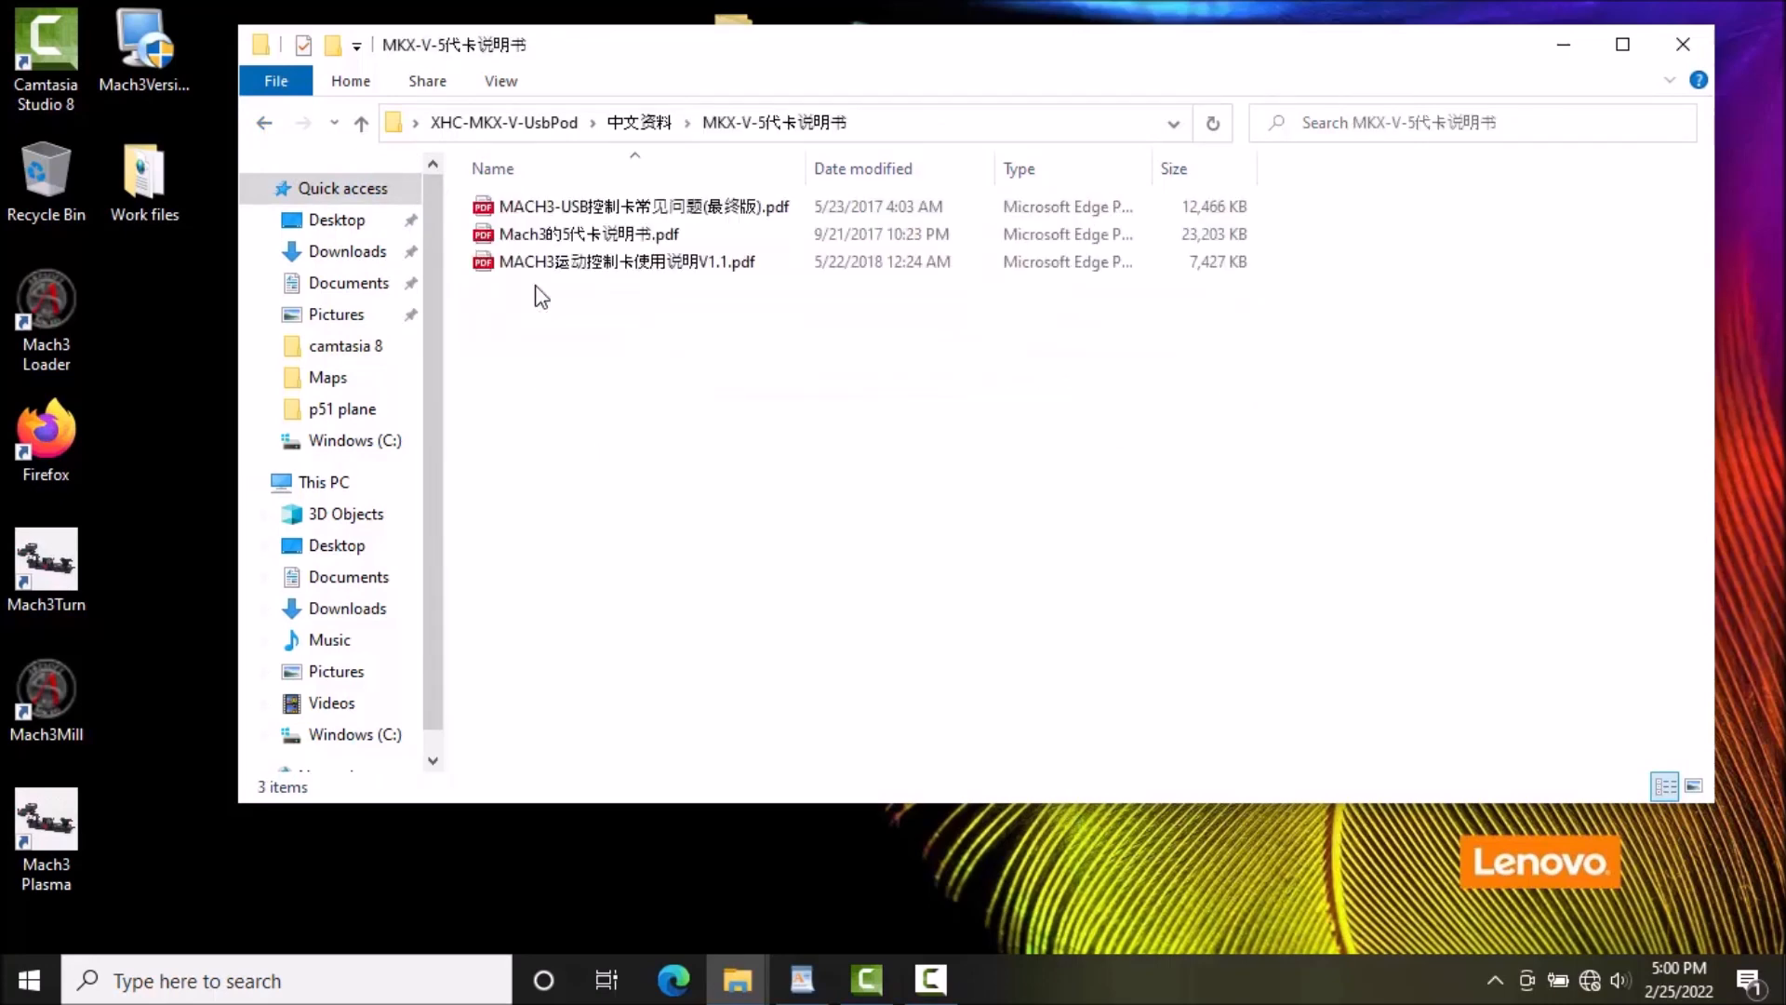
{"action": "left_click", "coordinate": [264, 123]}
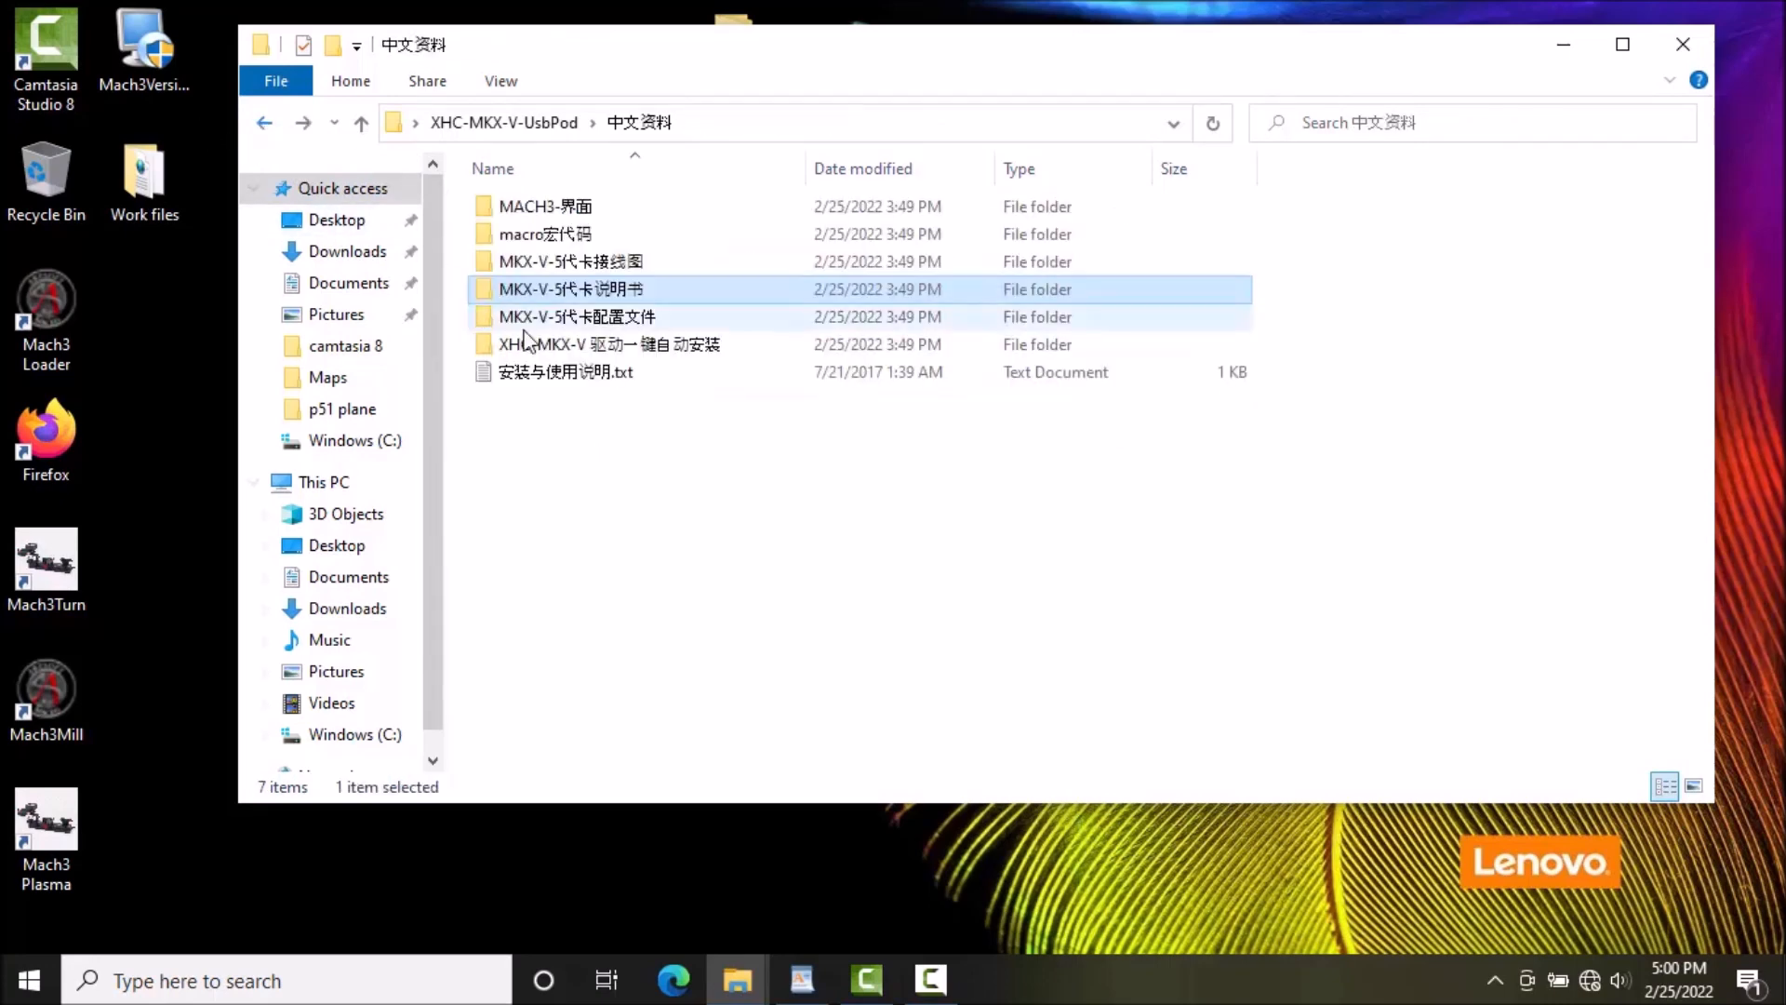
Examine the MKX-V-5代卡配置文件 folder, including the 4-axis MK4 configuration and the 使用说明.txt instructions
{"action": "double_click", "coordinate": [564, 317]}
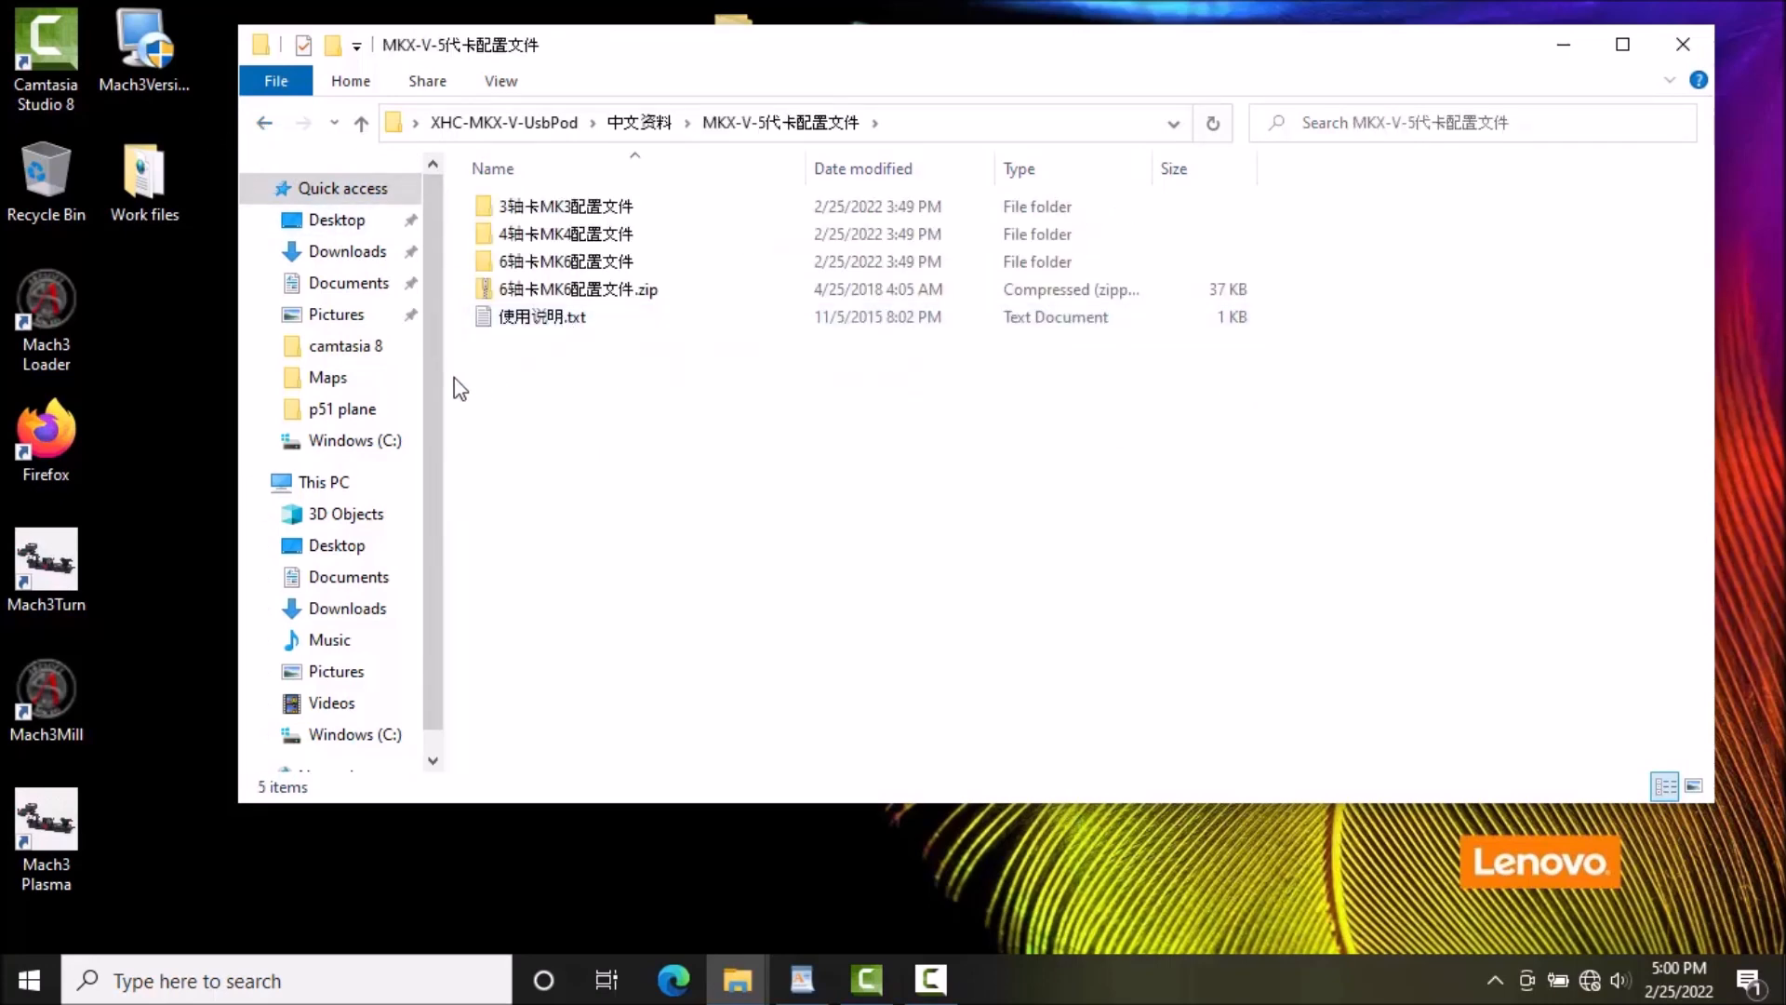
{"action": "double_click", "coordinate": [524, 233]}
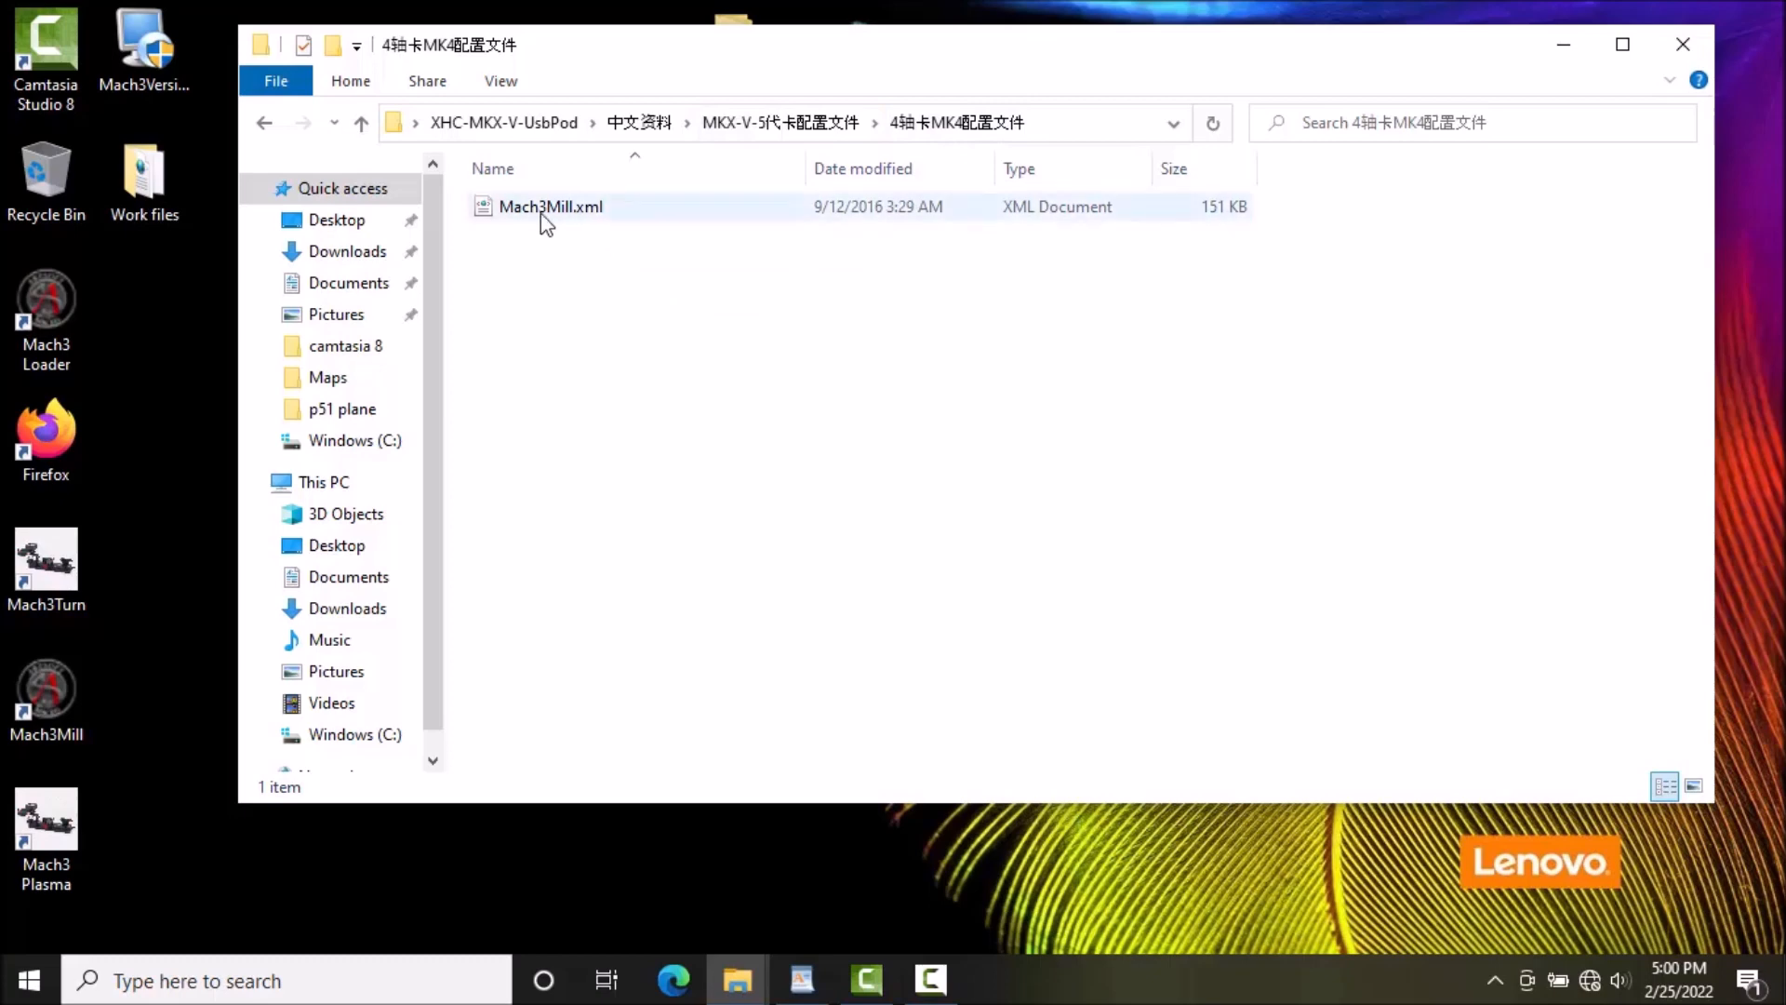
{"action": "left_click", "coordinate": [266, 122]}
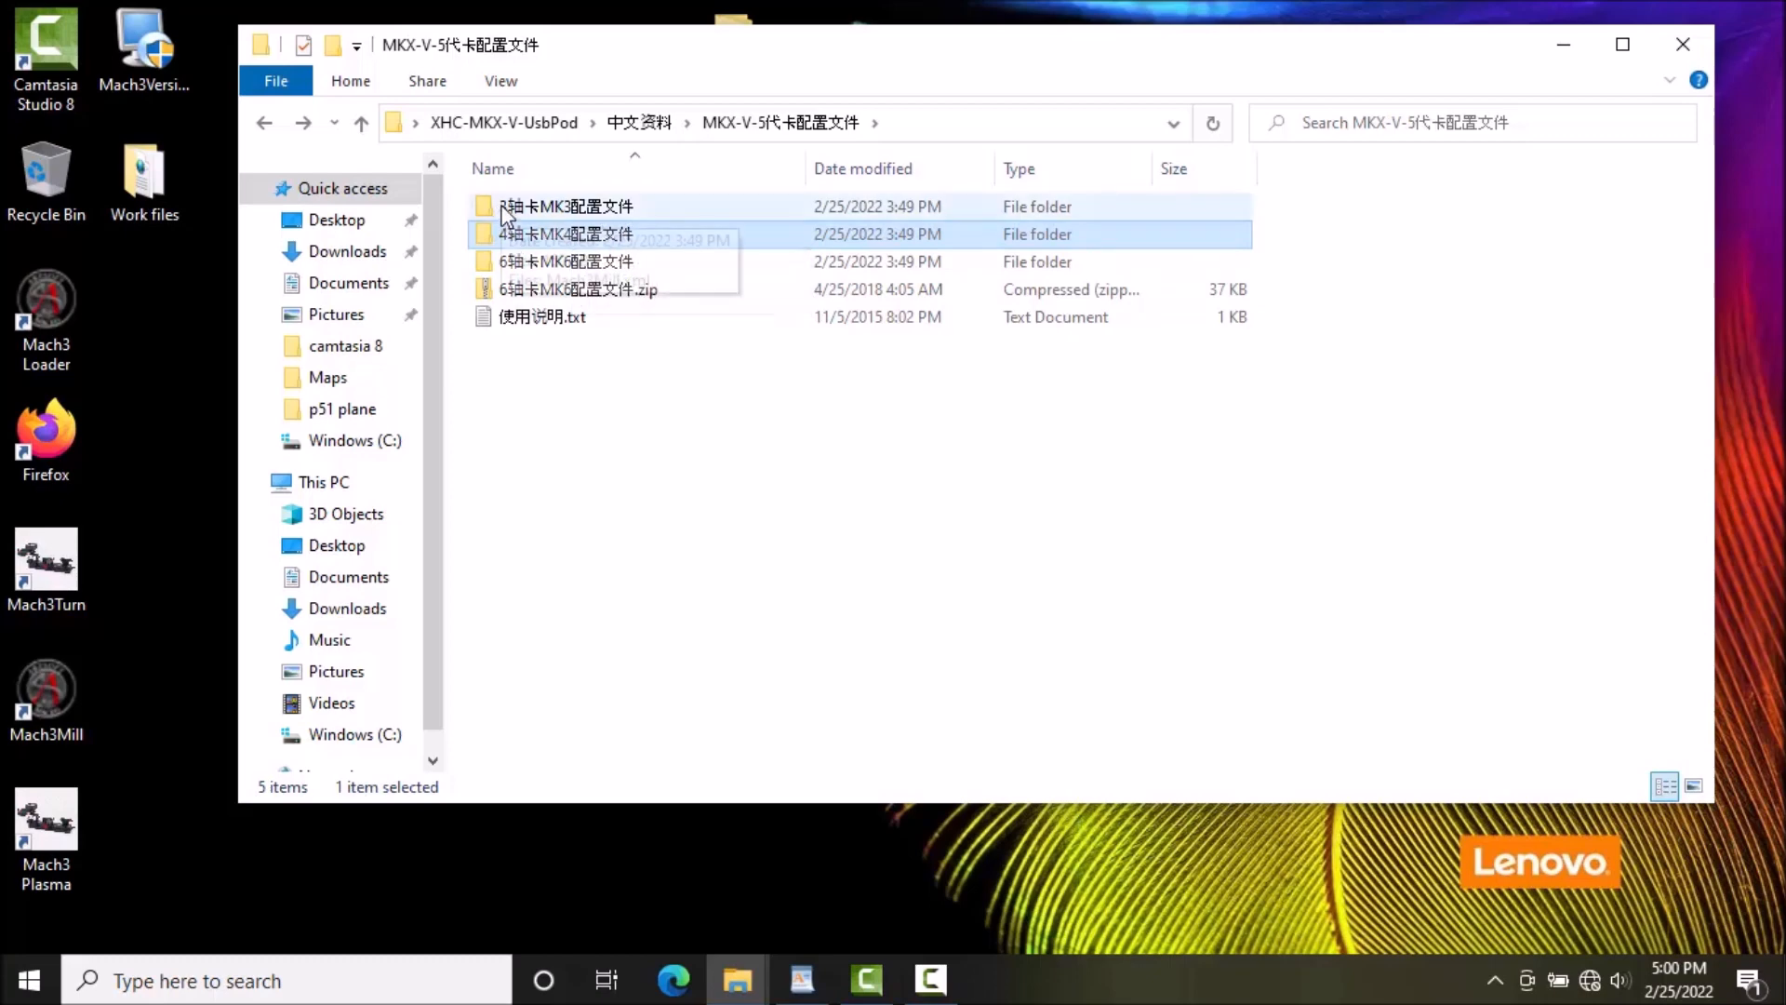
{"action": "double_click", "coordinate": [510, 317]}
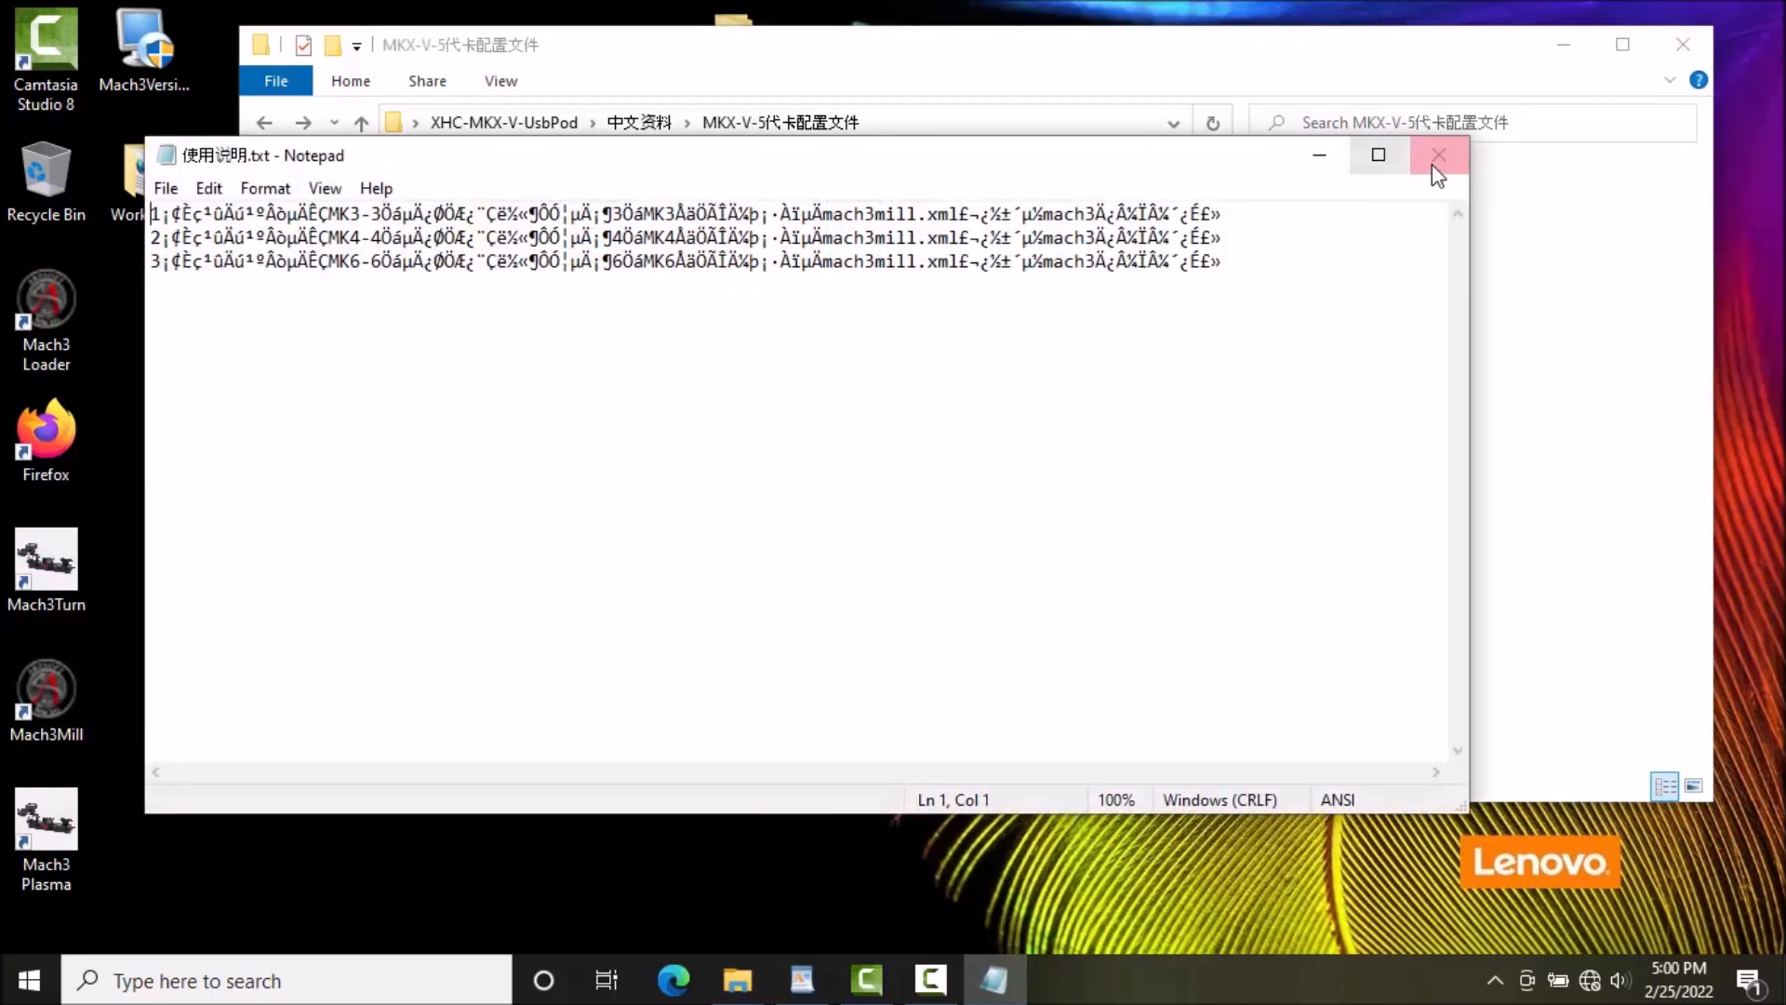
{"action": "left_click", "coordinate": [1434, 158]}
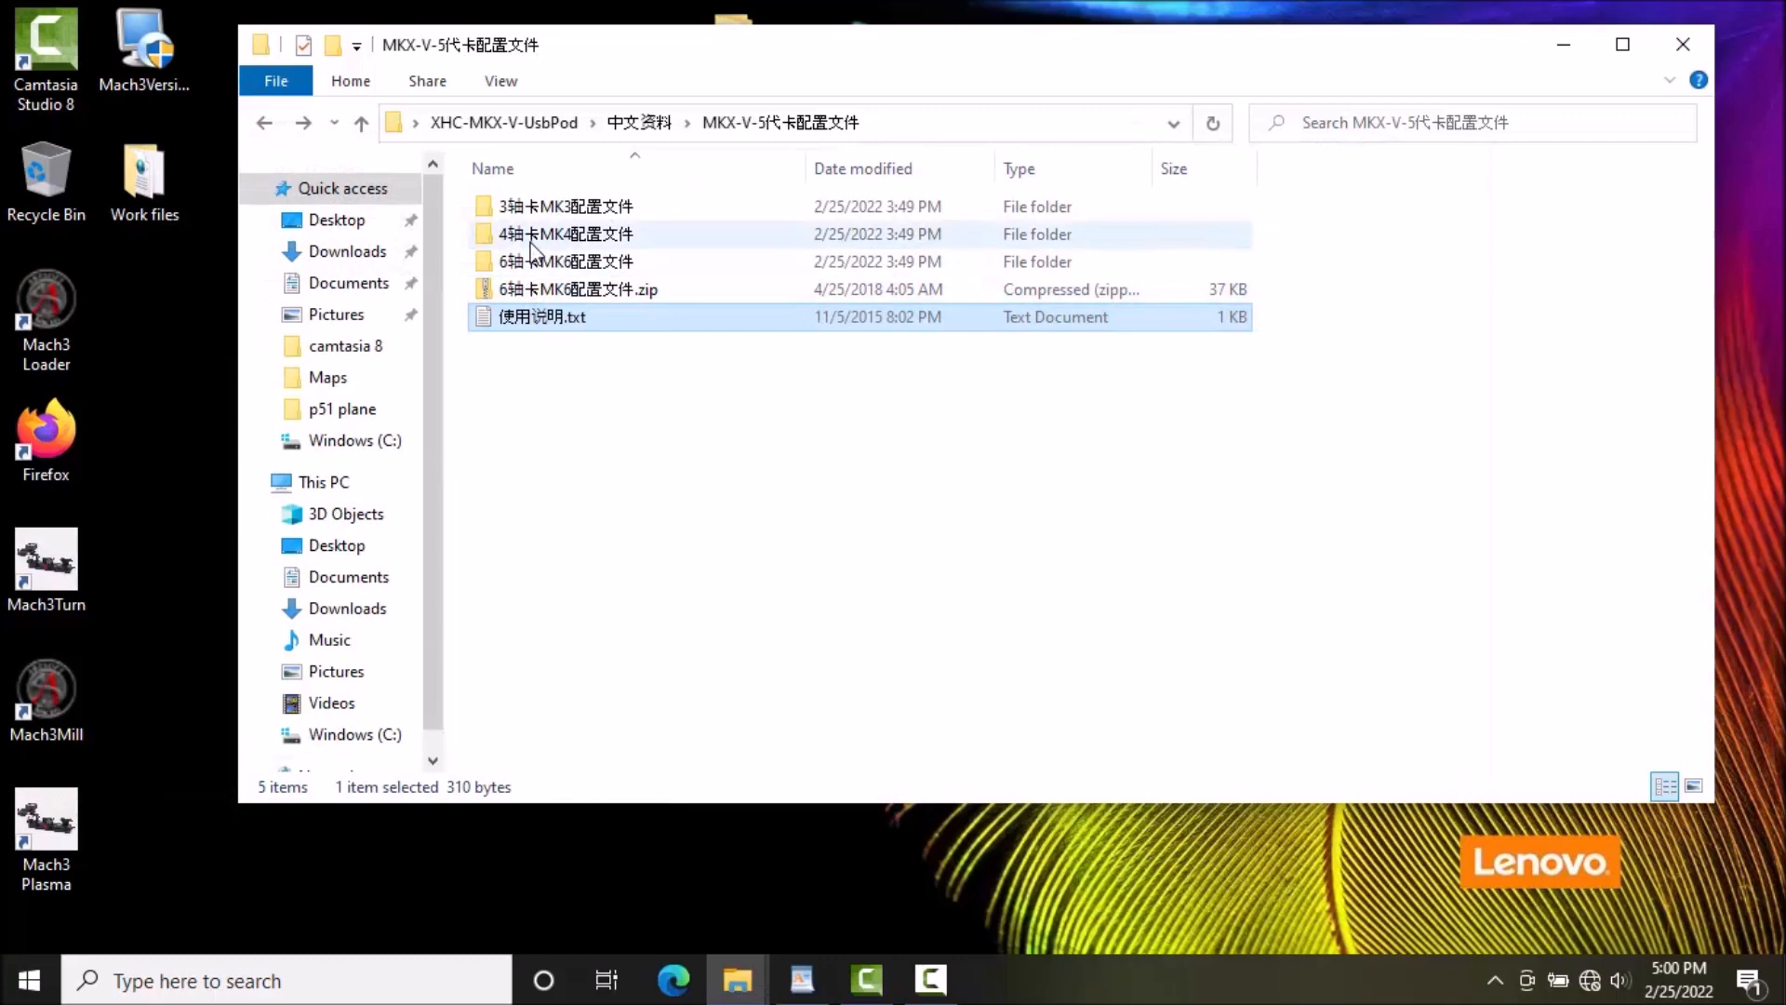
Copy the Mach3Mill.xml file from the 4轴卡MK4配置文件 folder
{"action": "double_click", "coordinate": [532, 240]}
{"action": "left_click", "coordinate": [557, 212]}
{"action": "right_click", "coordinate": [553, 204]}
{"action": "left_click", "coordinate": [676, 510]}
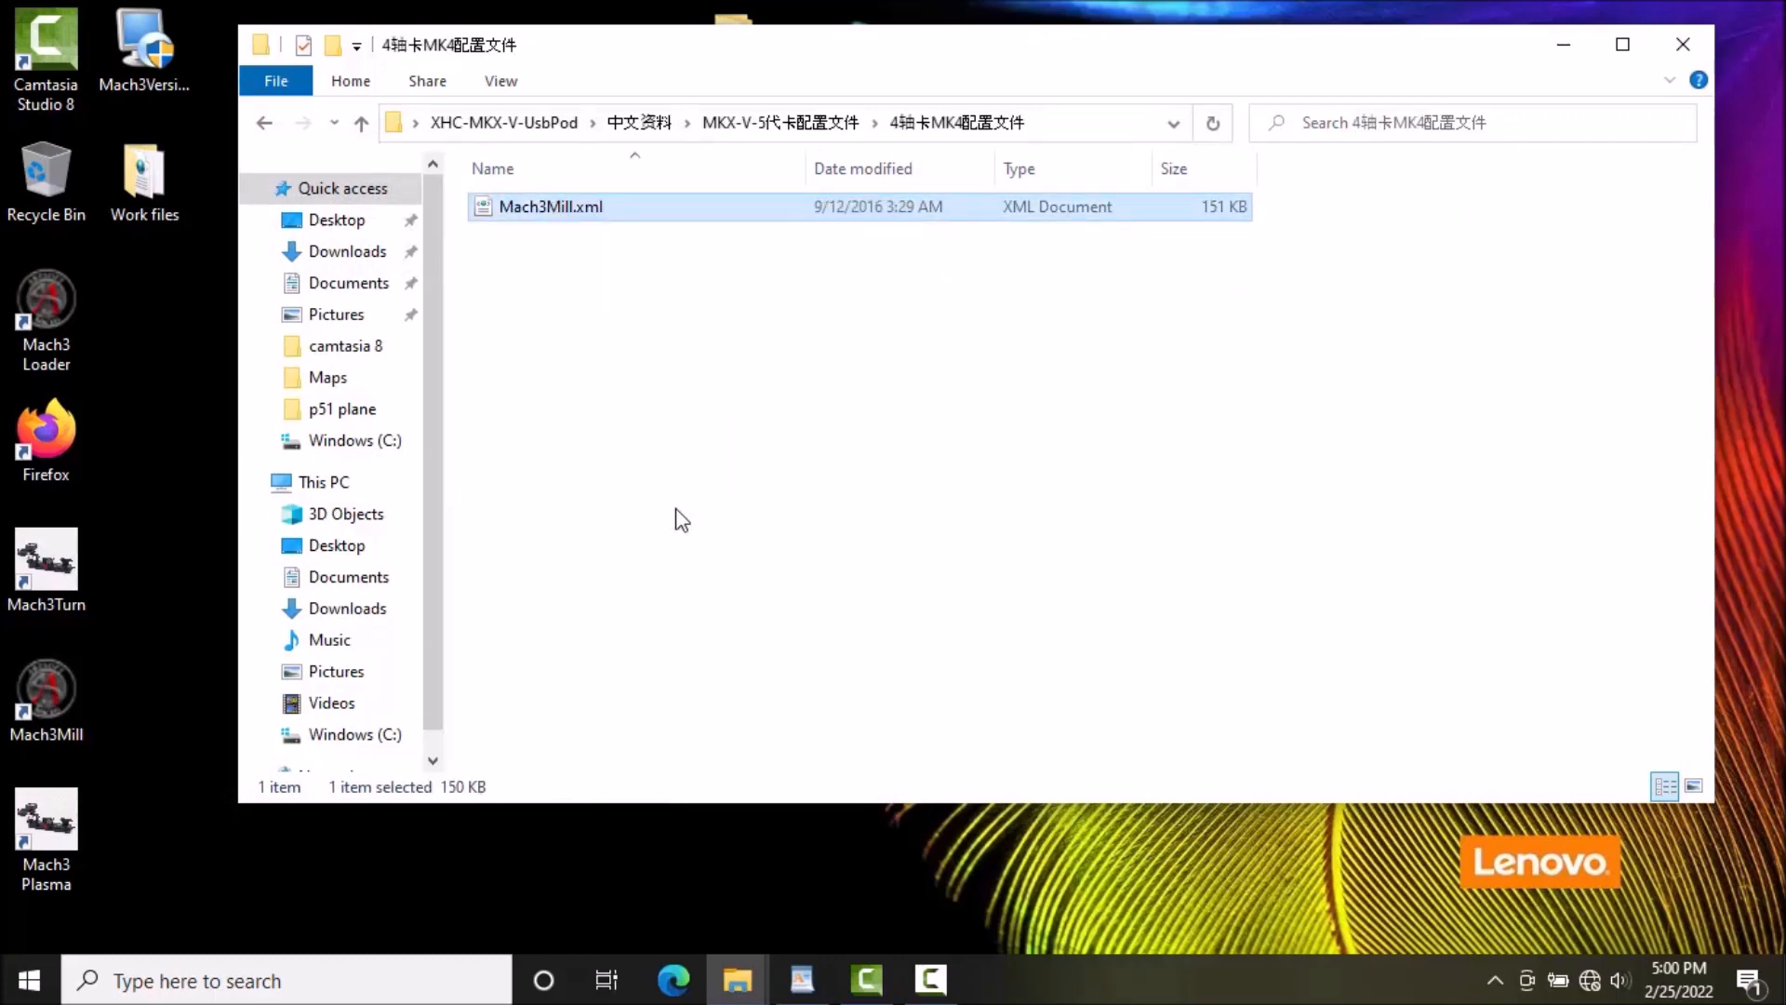
Paste the copied Mach3Mill.xml into the Mach3 folder on drive C, replacing the existing file
{"action": "left_click", "coordinate": [29, 980]}
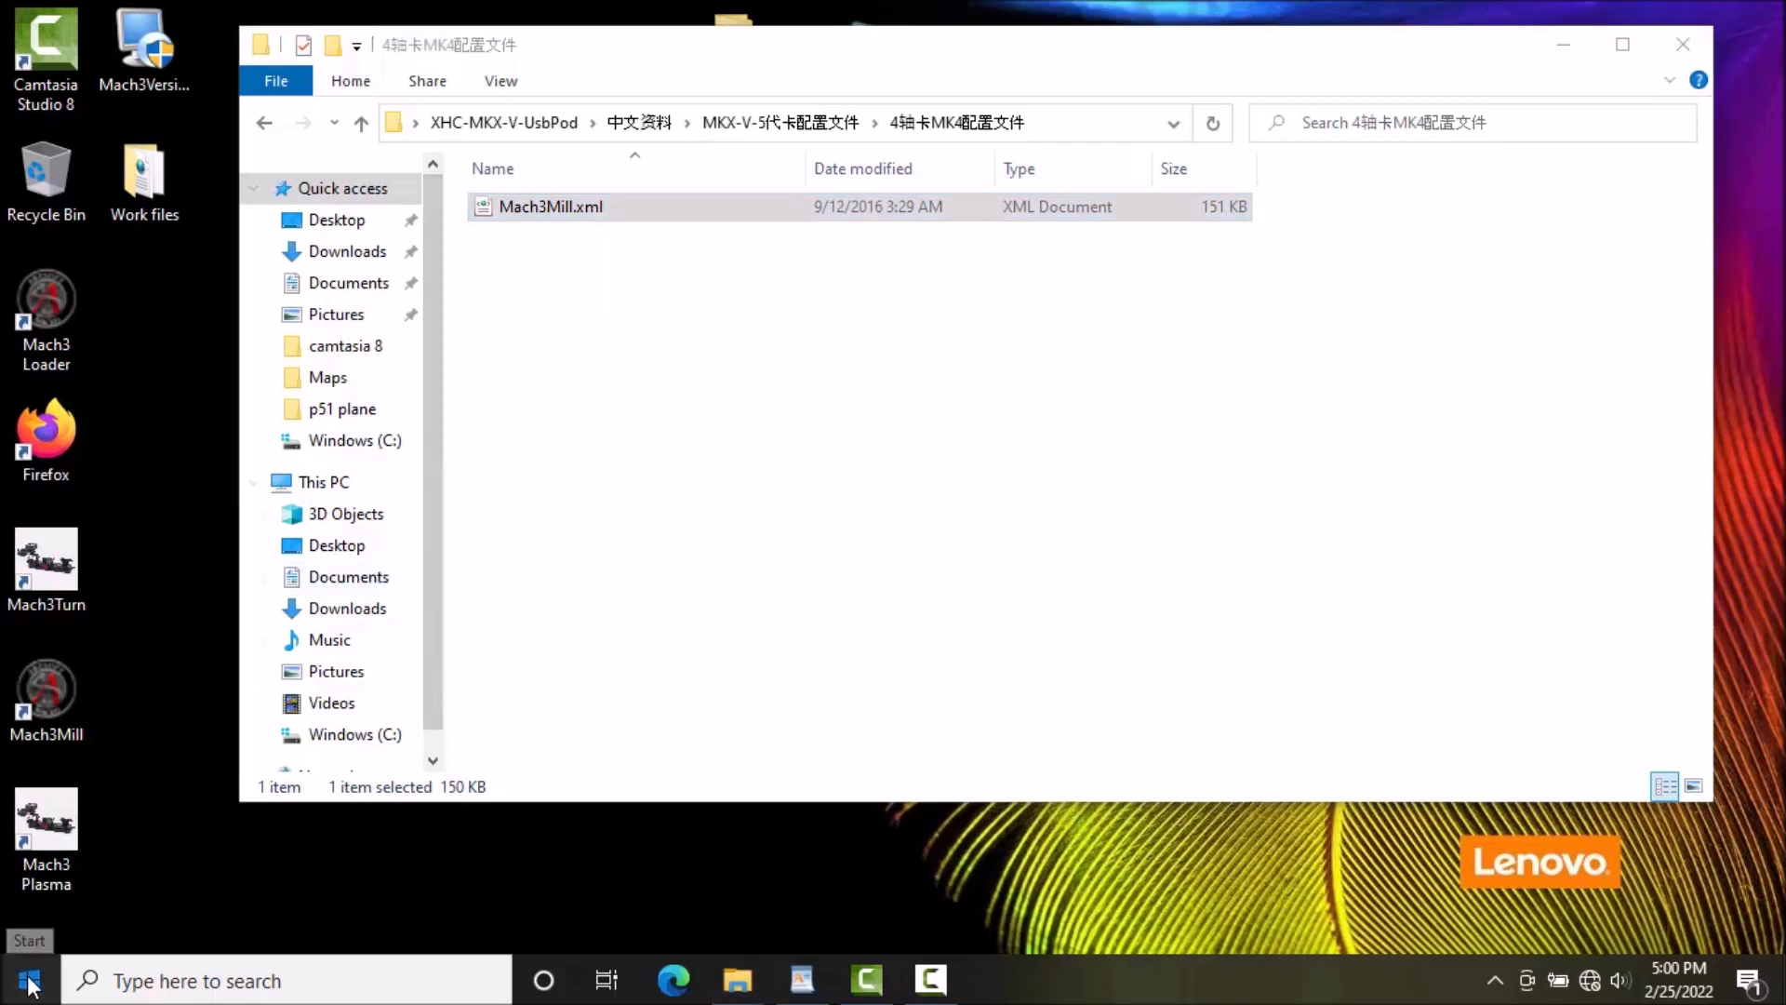
{"action": "left_click", "coordinate": [498, 335]}
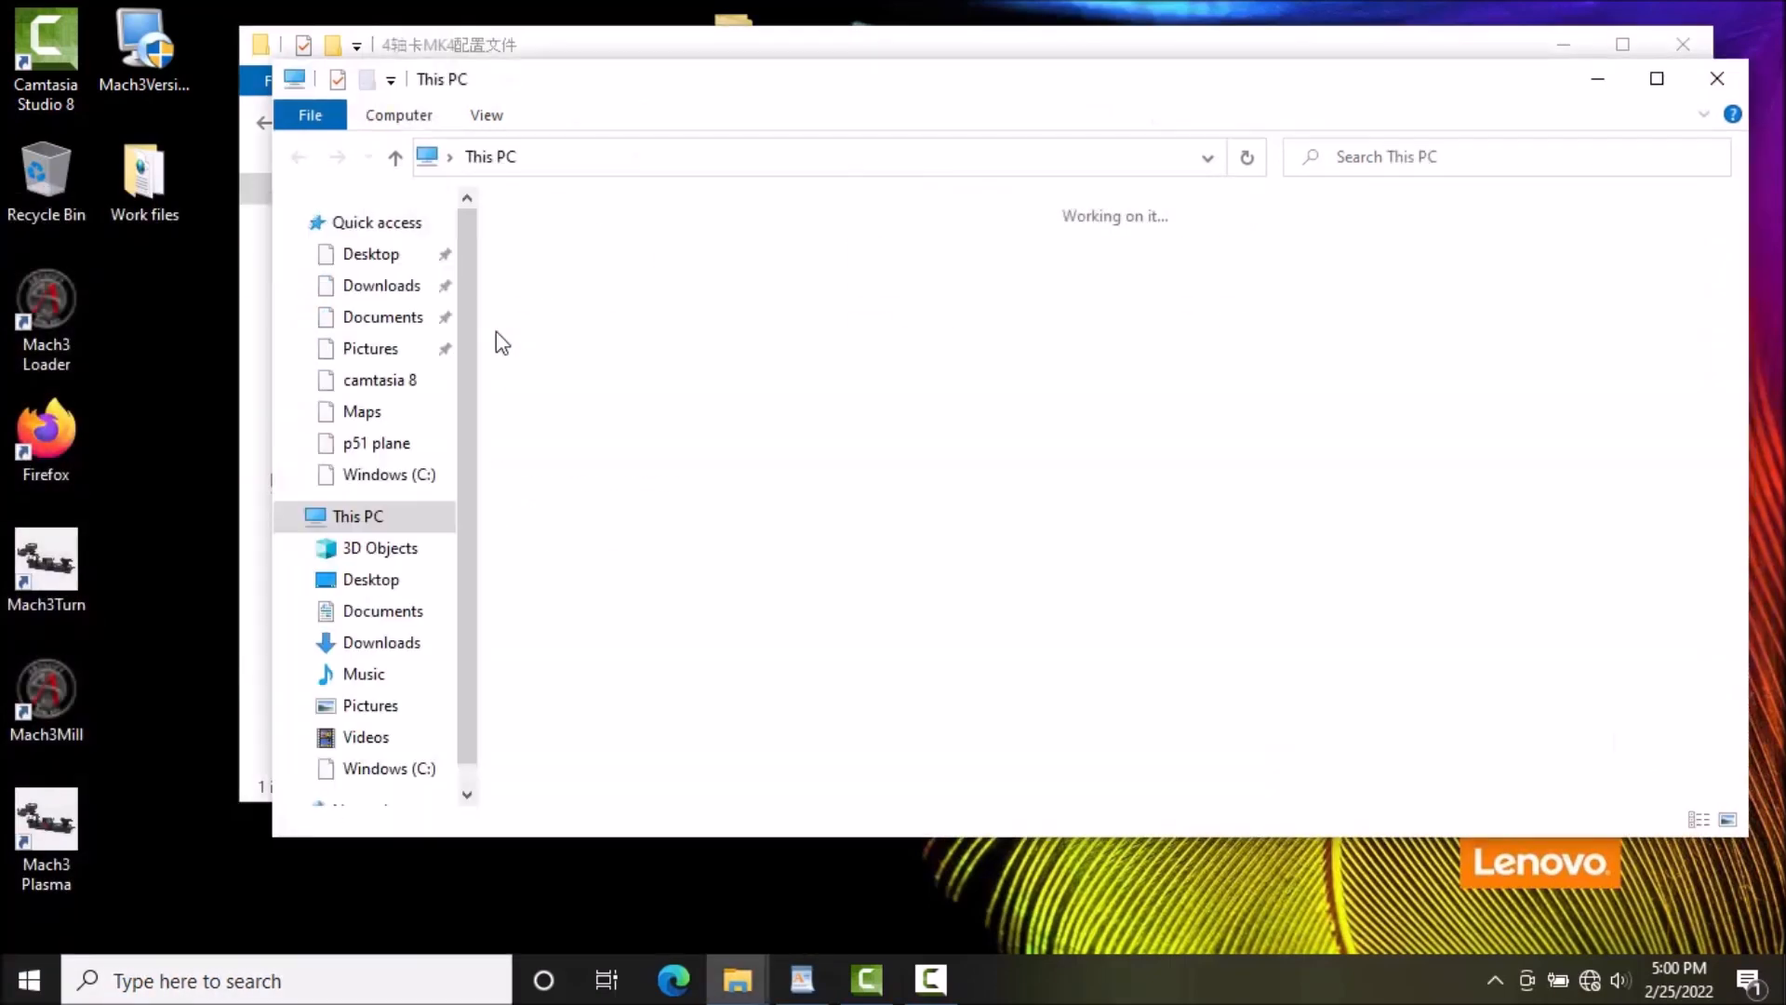
{"action": "double_click", "coordinate": [586, 512]}
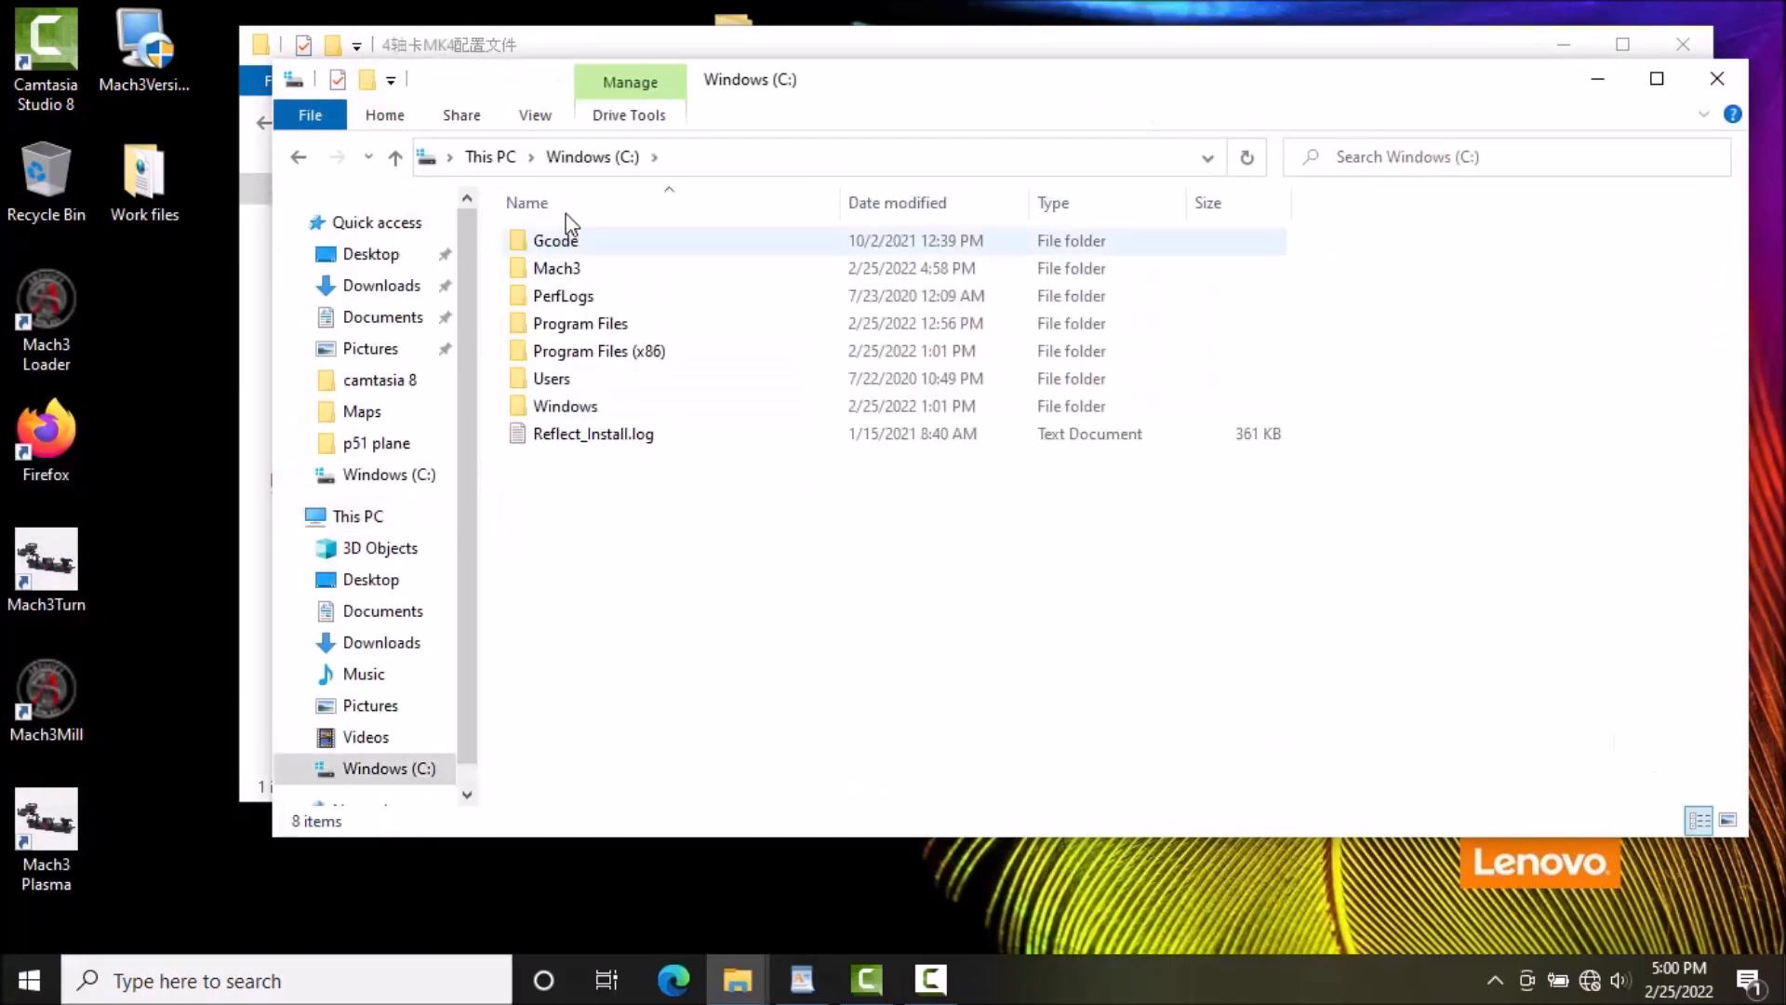
{"action": "double_click", "coordinate": [559, 269]}
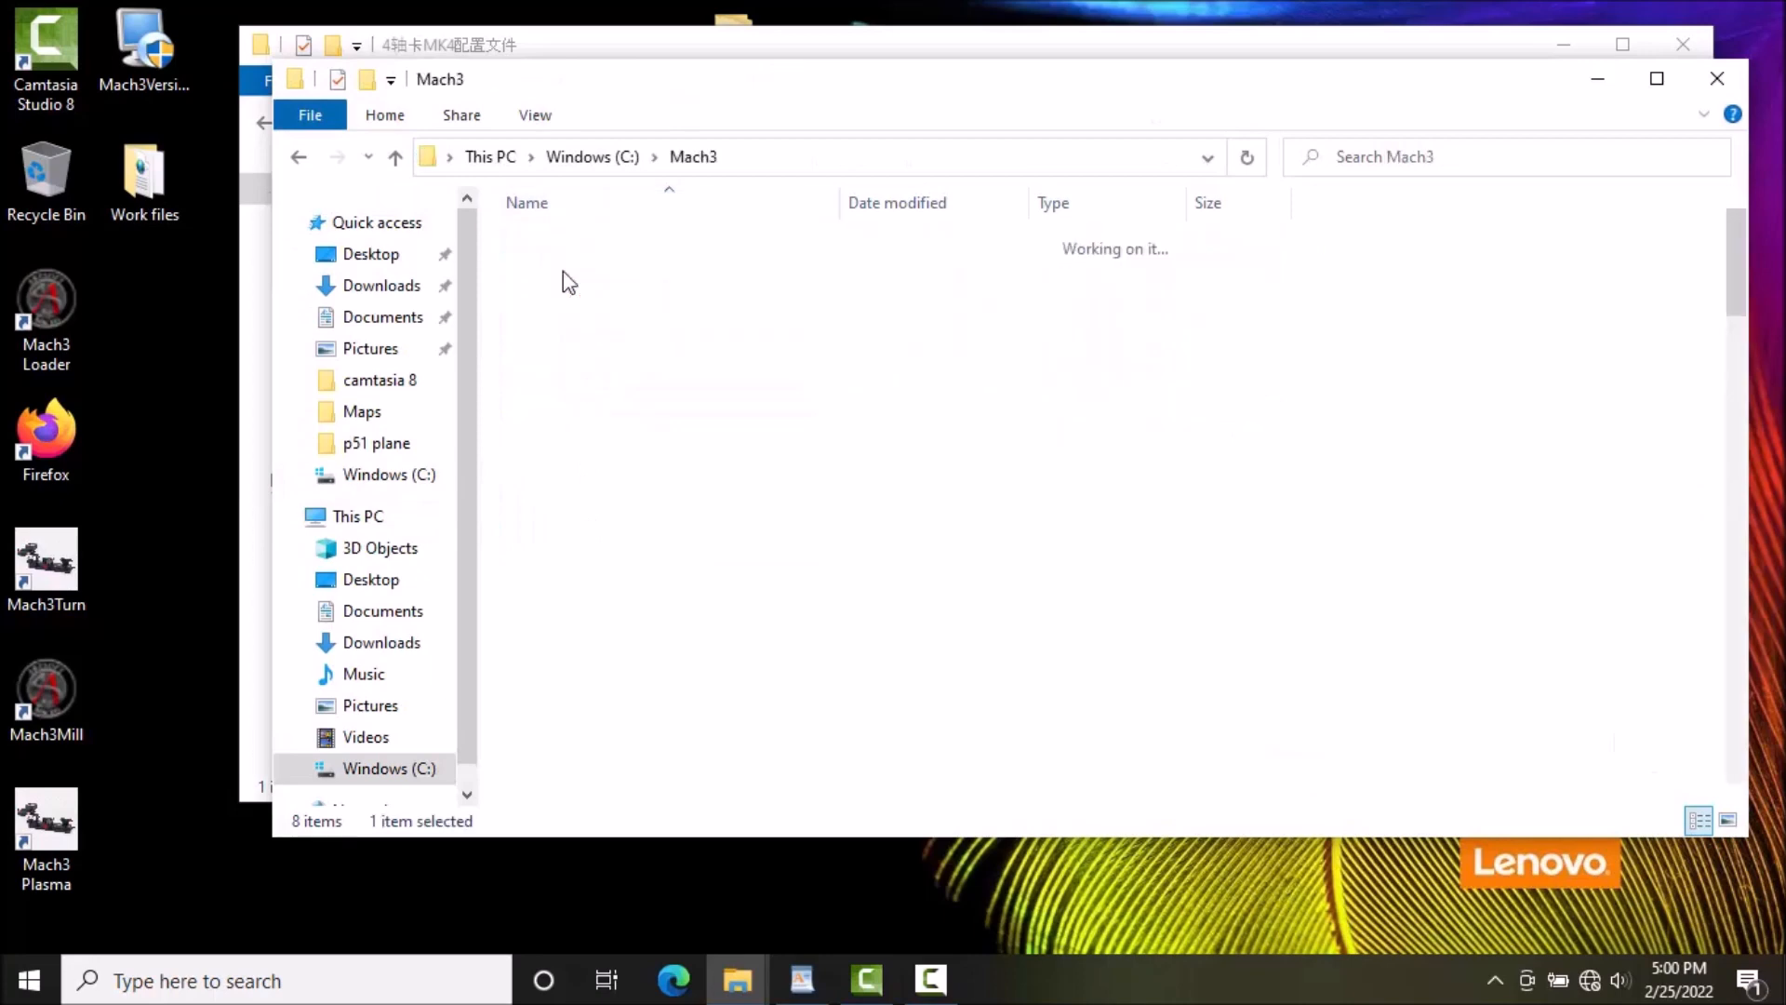
{"action": "right_click", "coordinate": [1448, 463]}
{"action": "left_click", "coordinate": [1531, 645]}
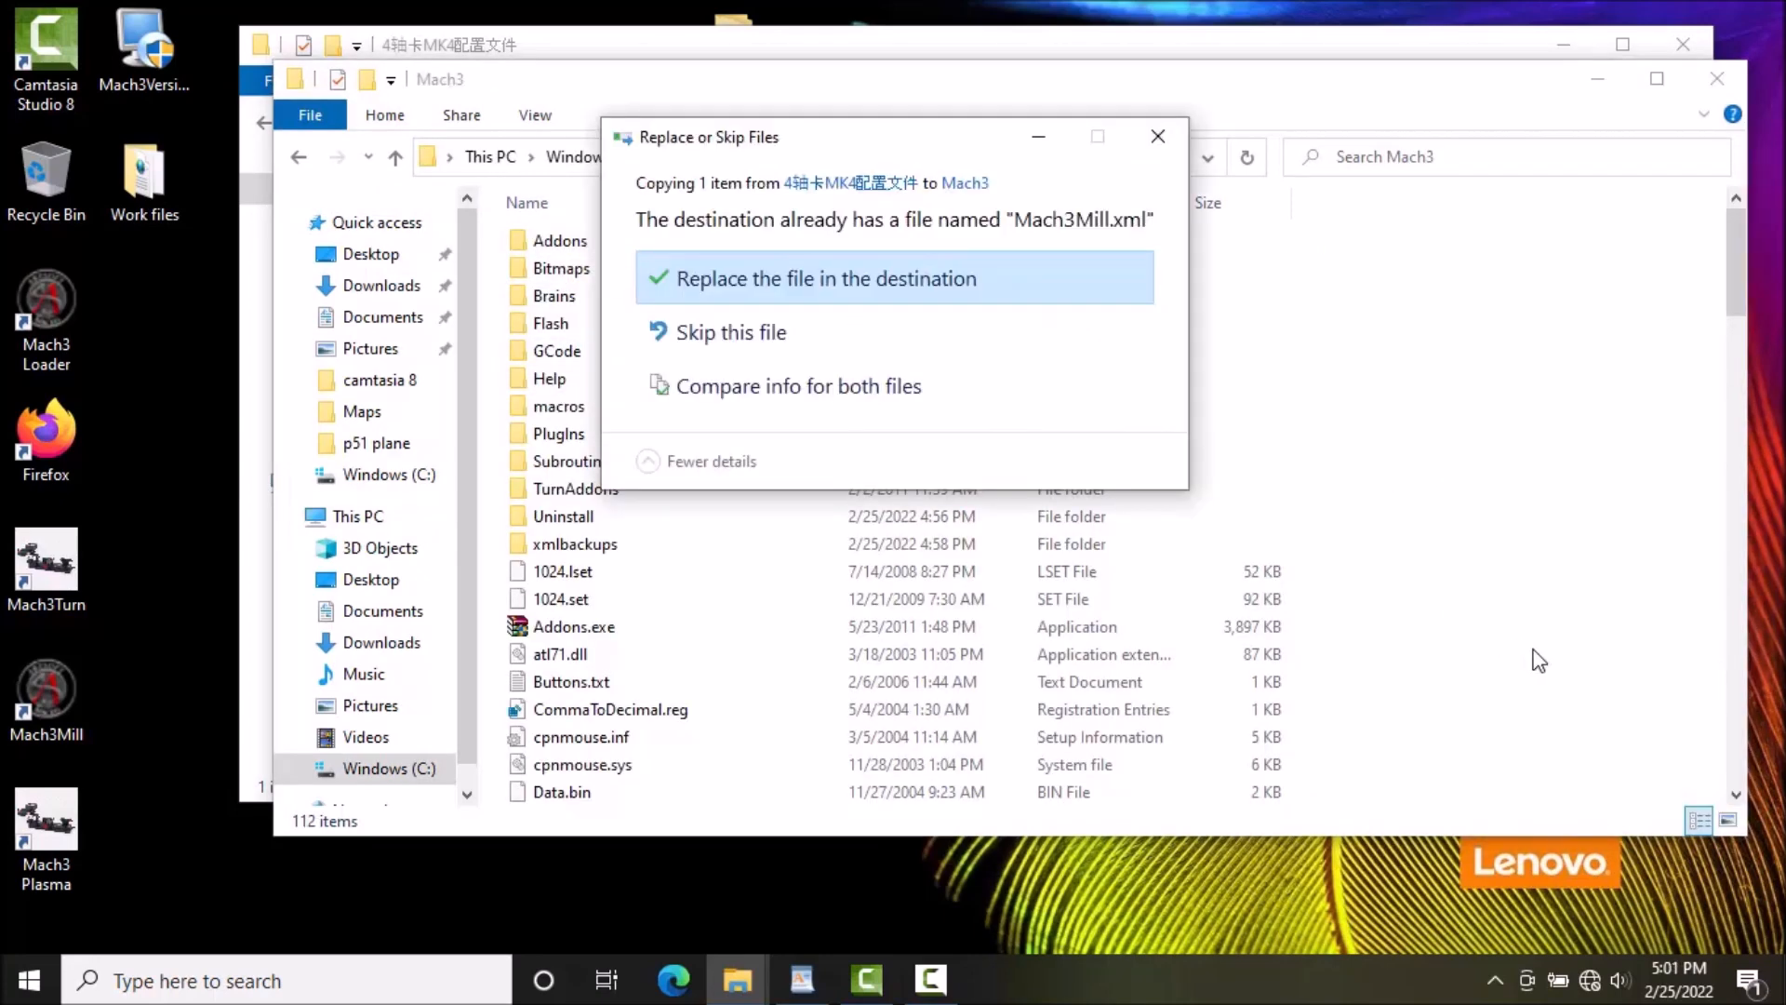
{"action": "left_click", "coordinate": [877, 277]}
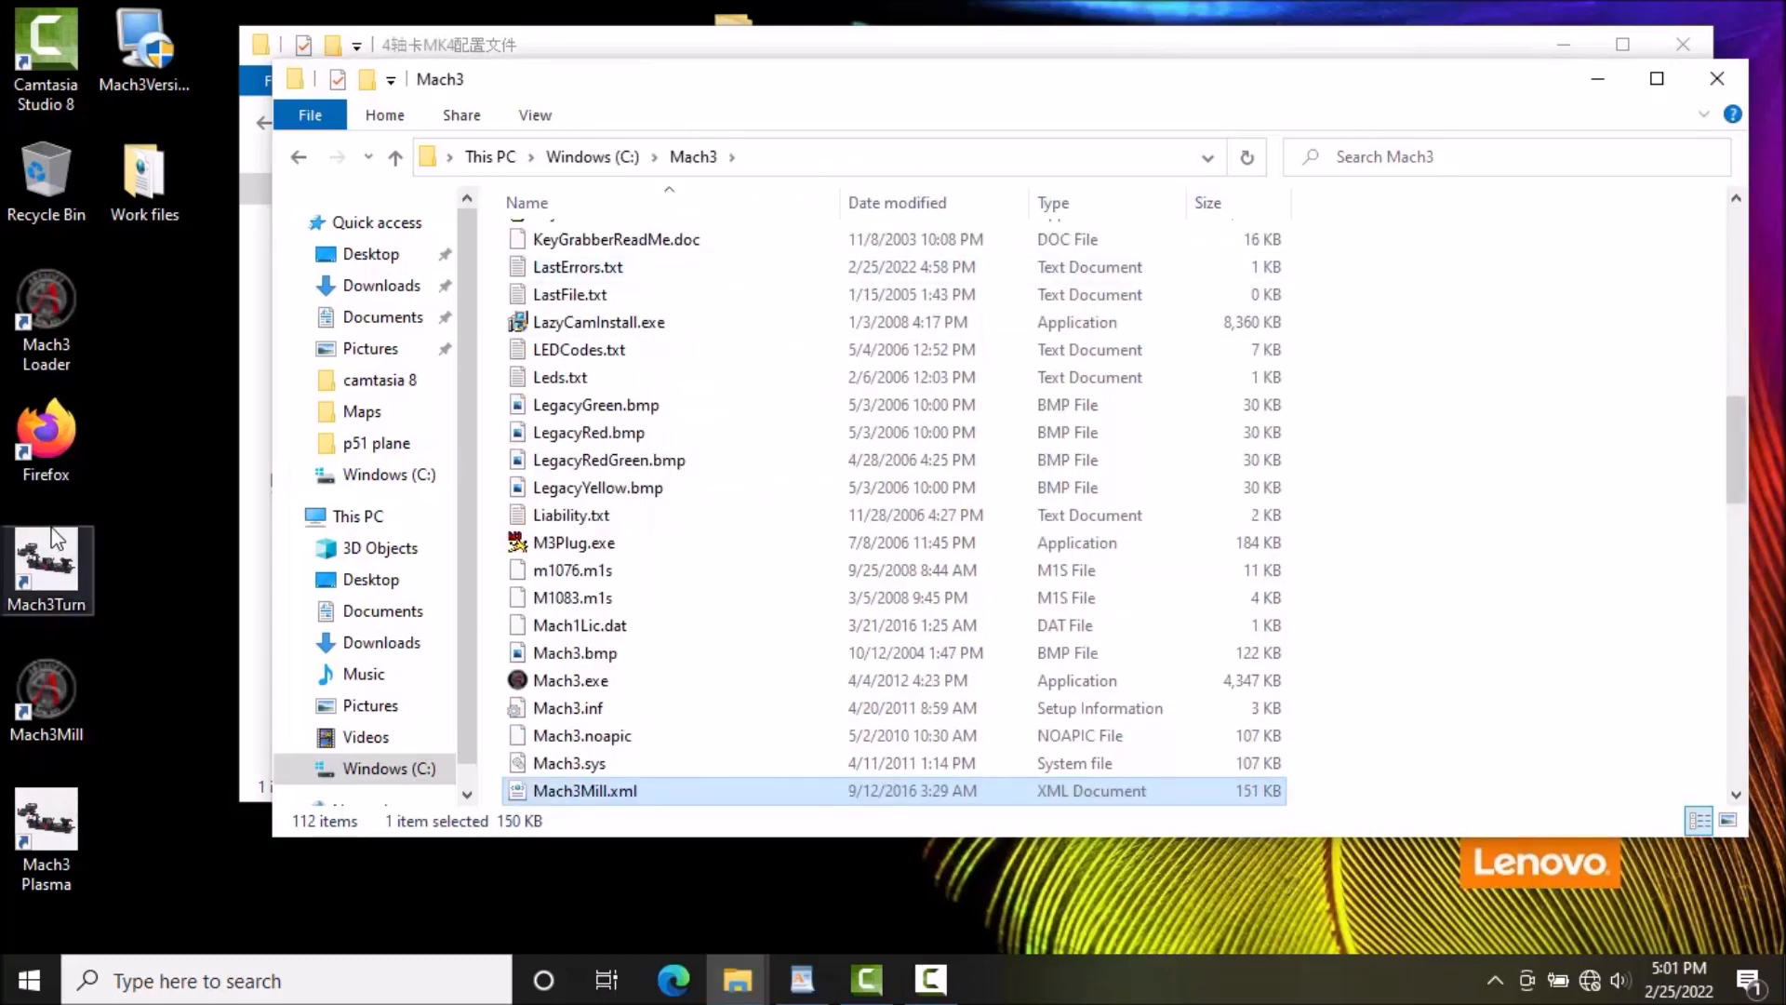
Launch Mach3Mill and load the 1024.set screen from the Mach3 folder
{"action": "double_click", "coordinate": [56, 690]}
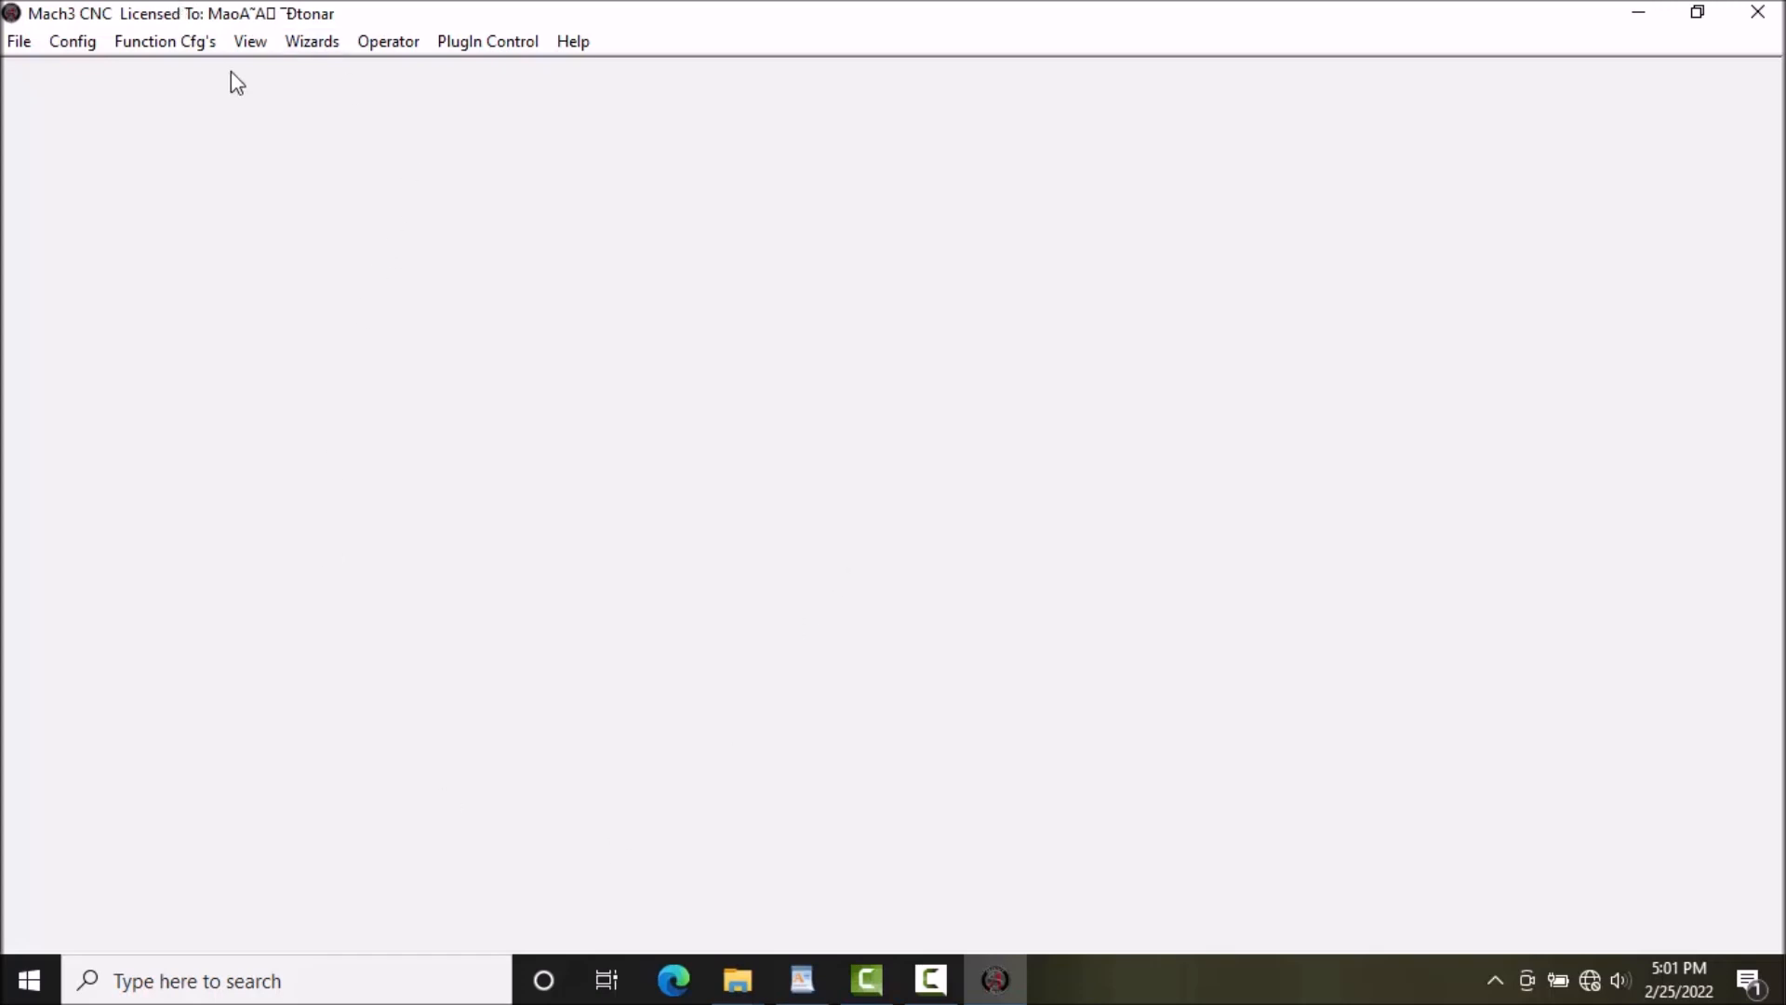
{"action": "left_click", "coordinate": [249, 43]}
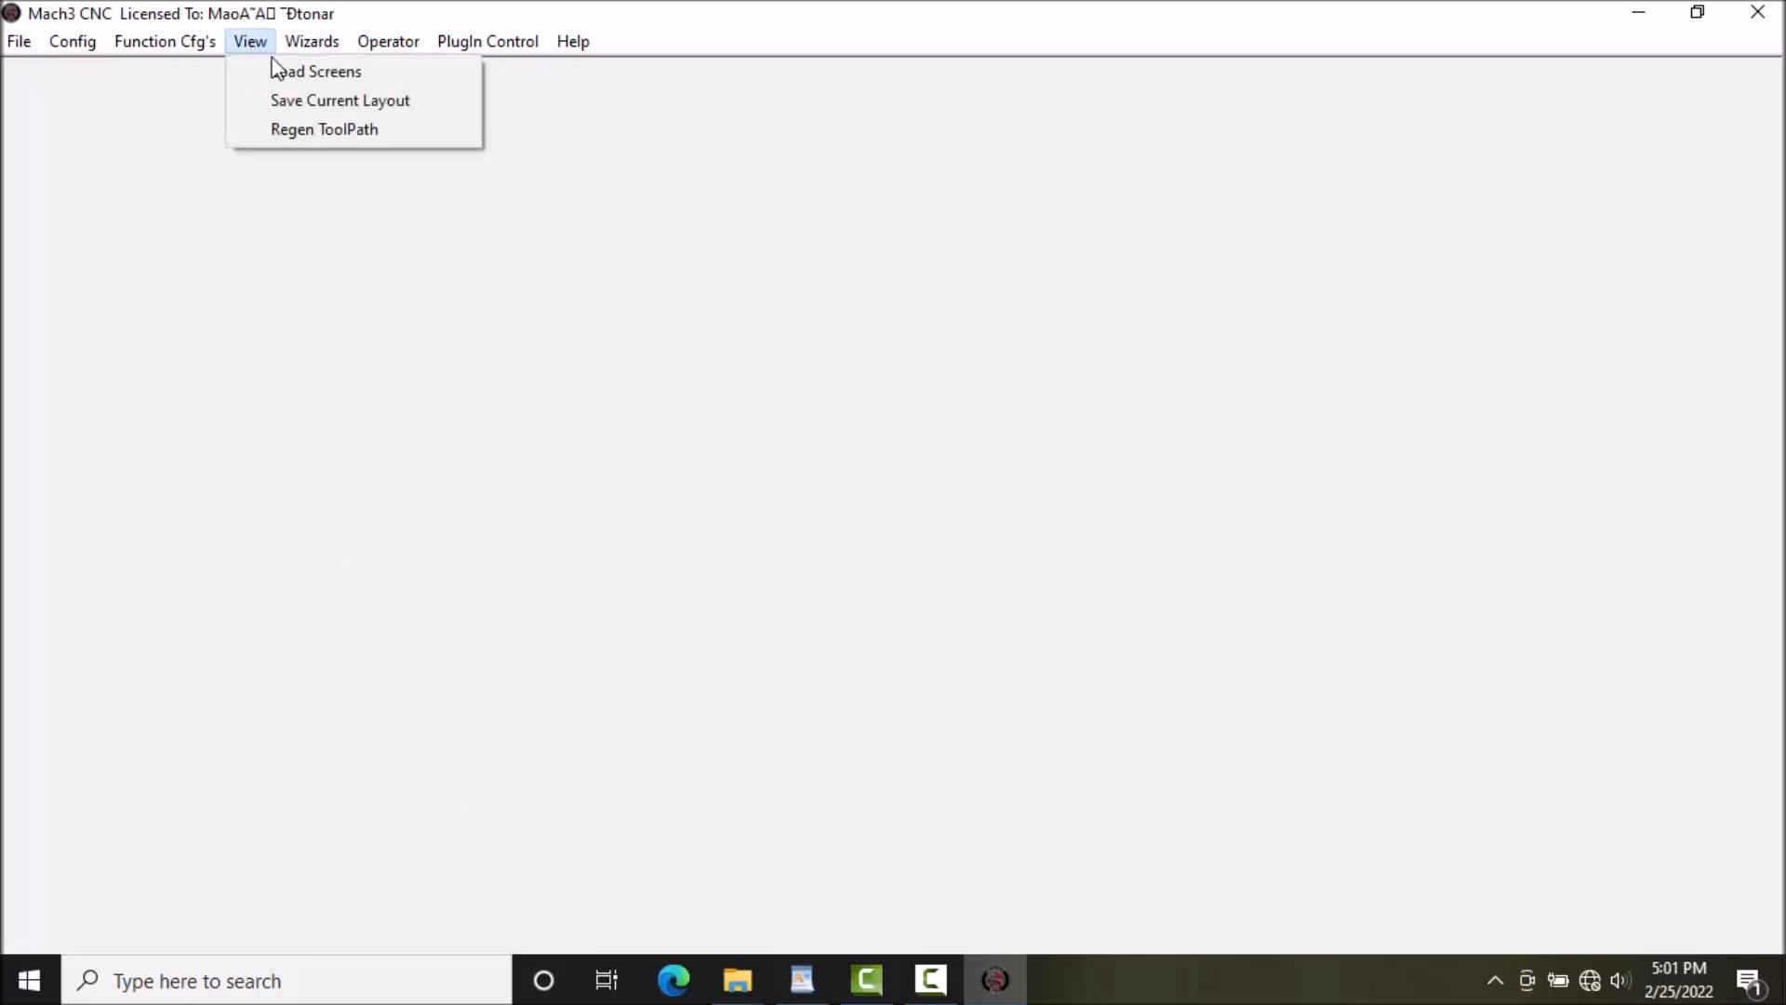
{"action": "left_click", "coordinate": [302, 72]}
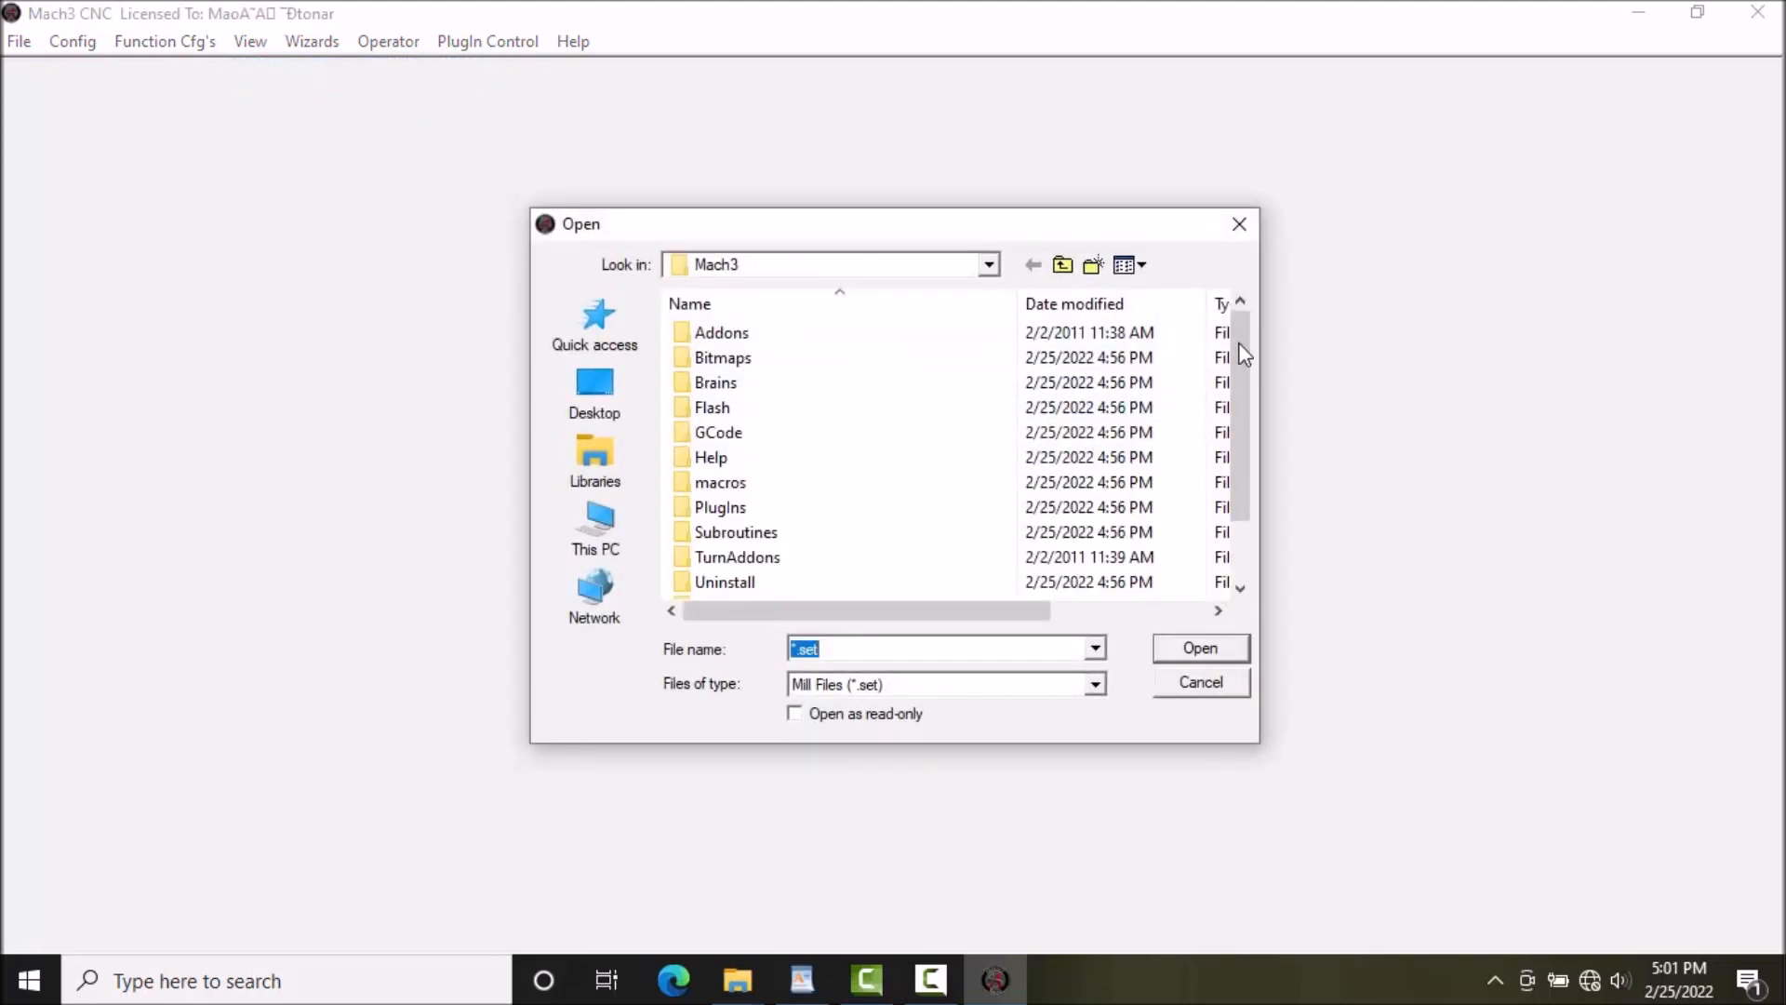
{"action": "left_click_drag", "start_coordinate": [1245, 439], "coordinate": [1256, 495]}
{"action": "left_click", "coordinate": [717, 557]}
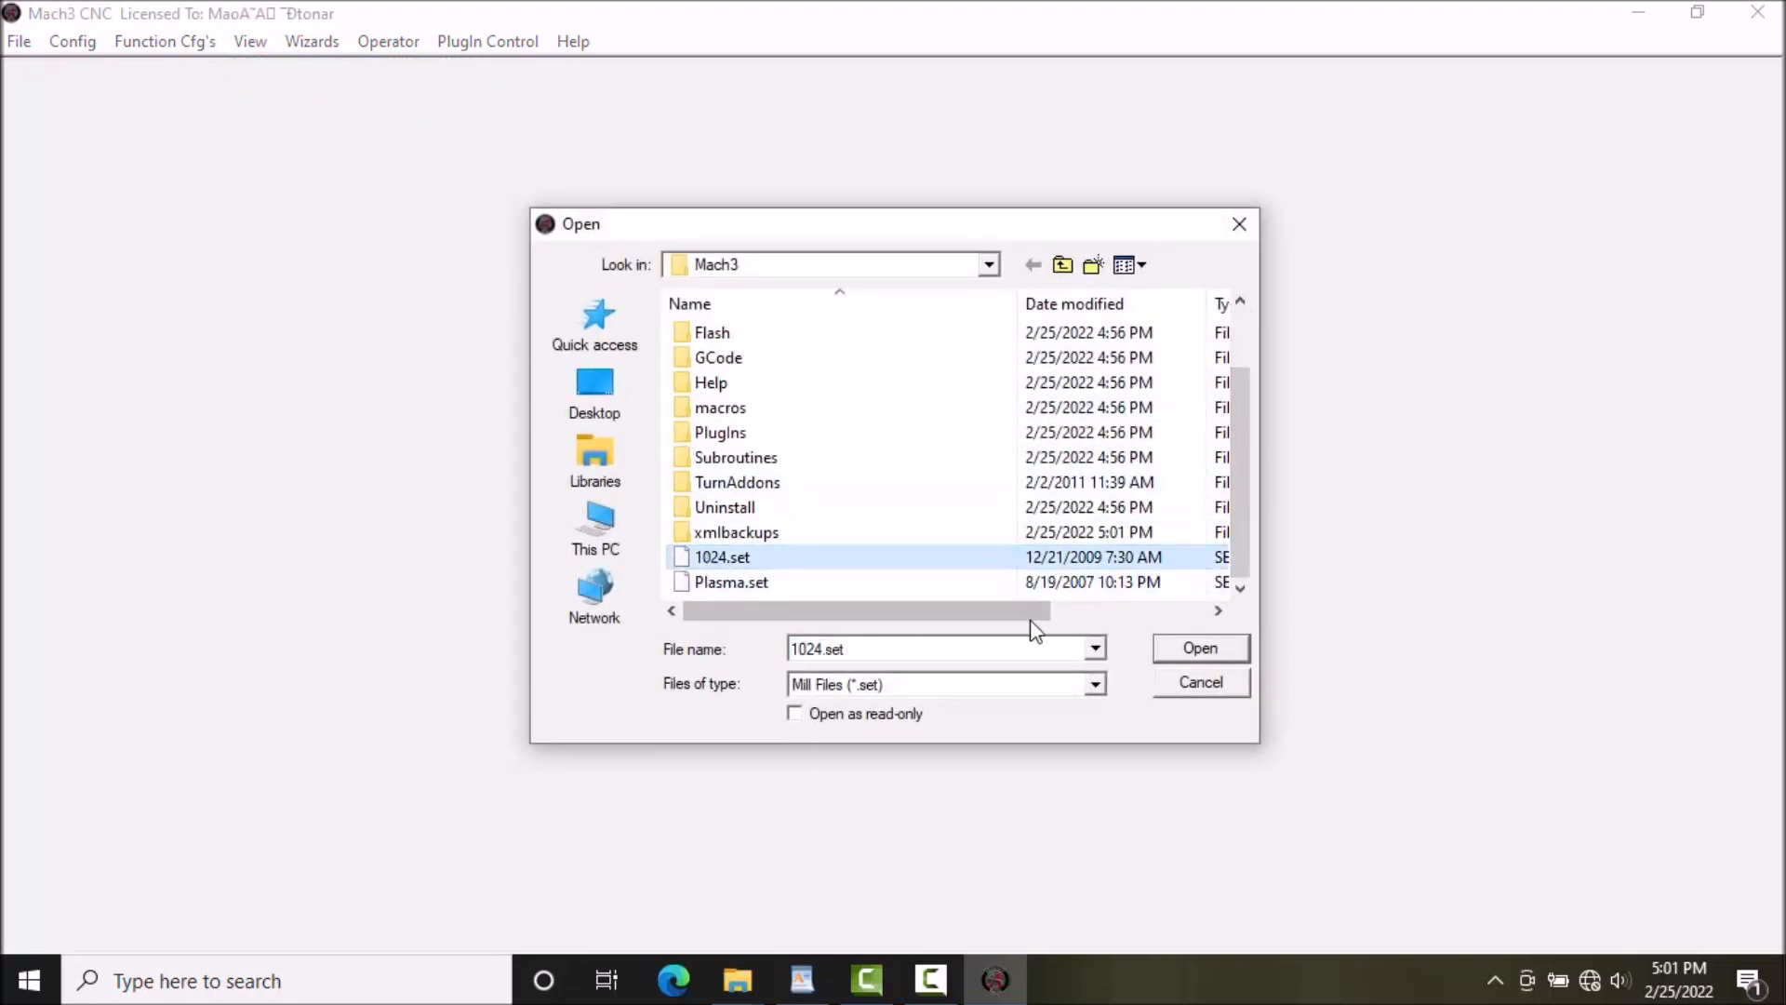
{"action": "left_click", "coordinate": [1180, 648]}
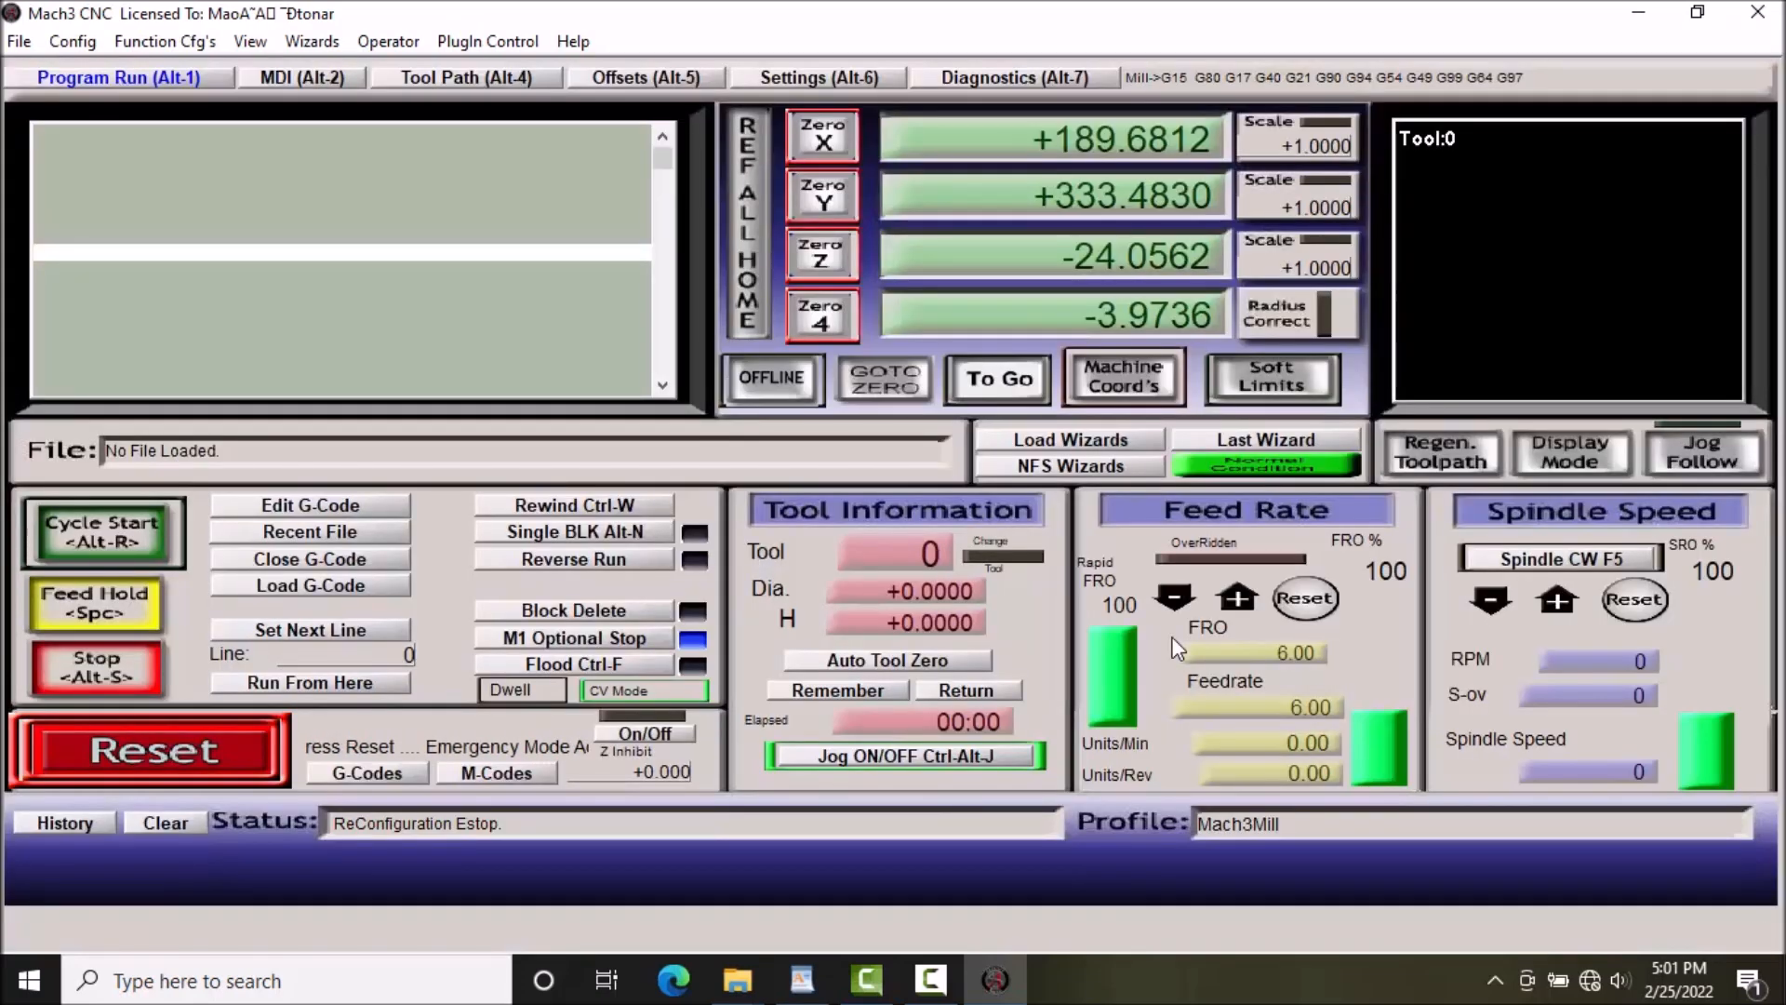
Examine the port setup, motor outputs, input signals, output signals and spindle setup in Ports and Pins, and leave without applying changes
{"action": "left_click", "coordinate": [72, 41]}
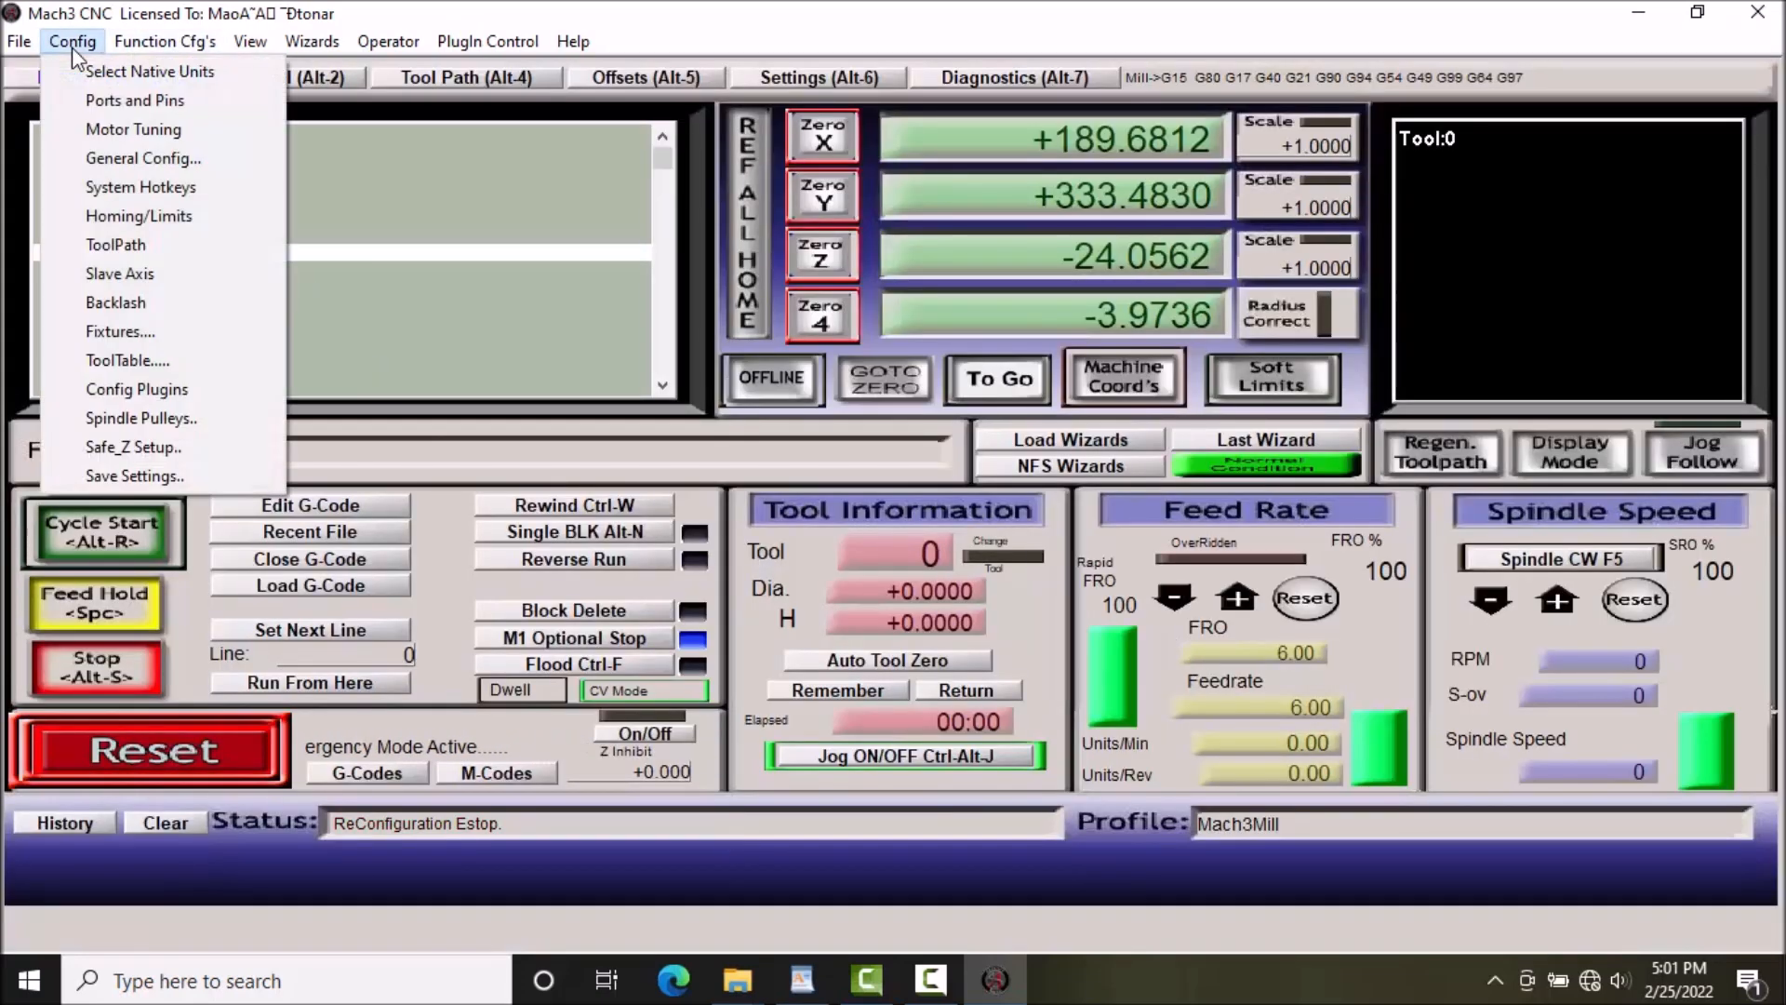
{"action": "left_click", "coordinate": [97, 100]}
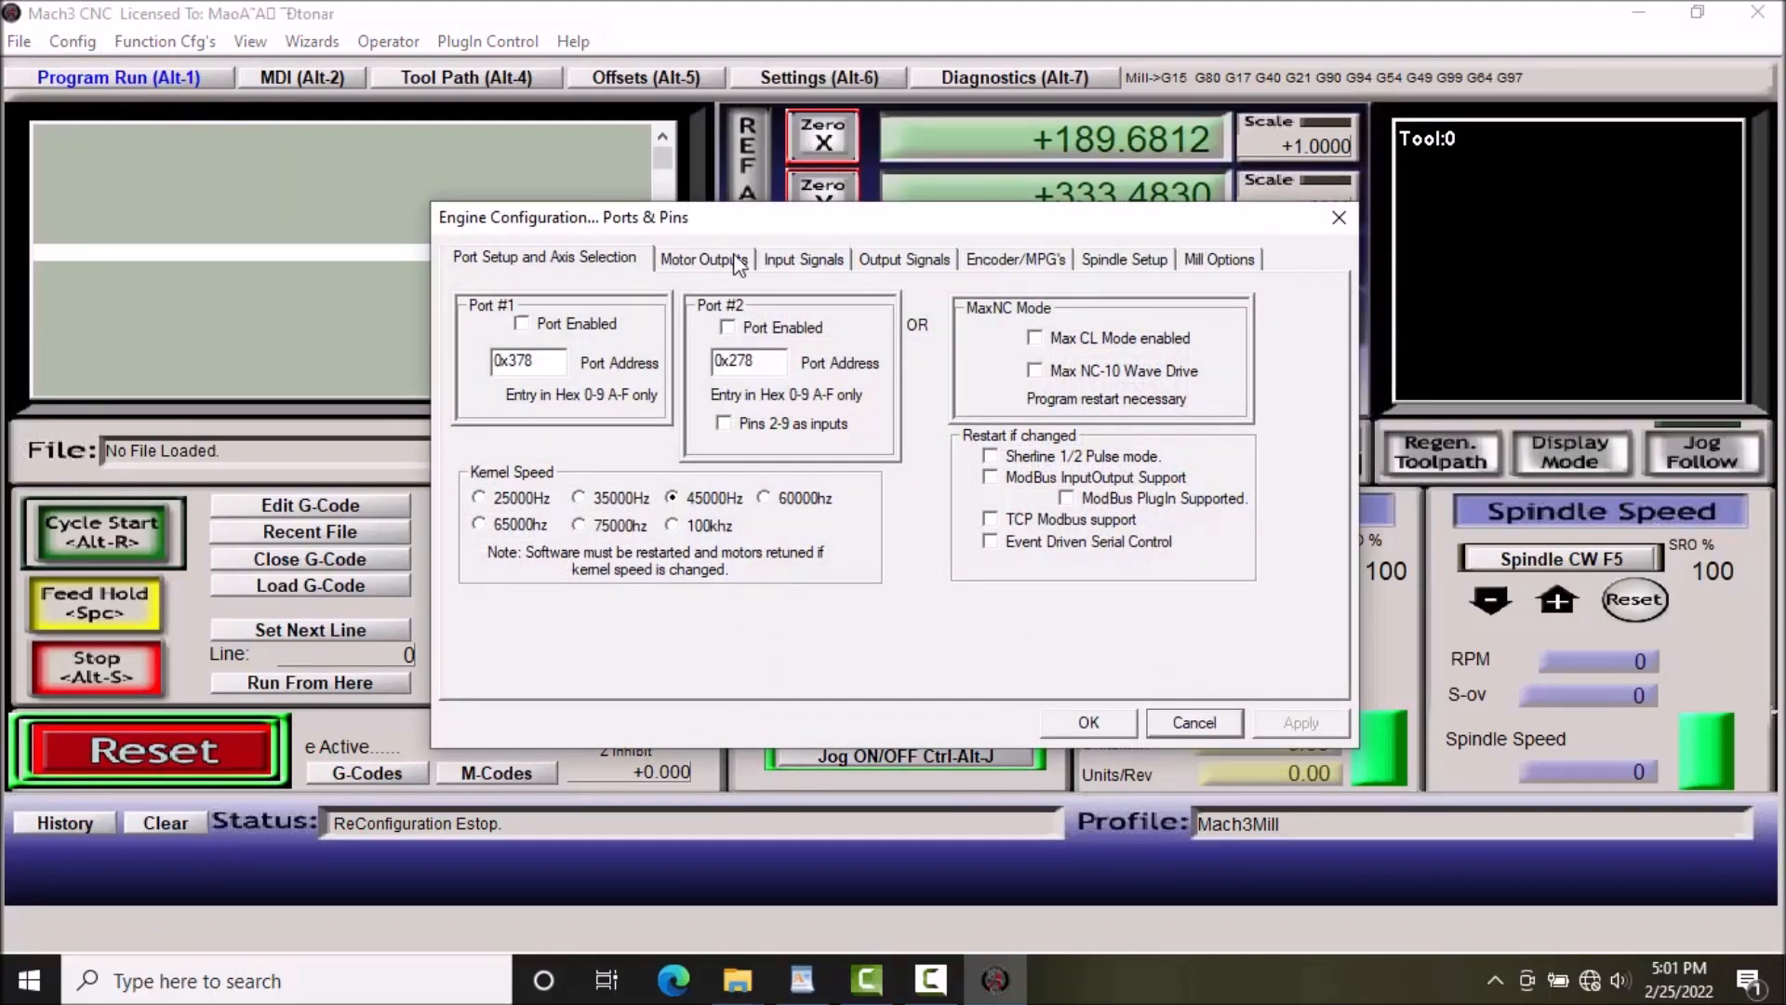
{"action": "left_click", "coordinate": [732, 266]}
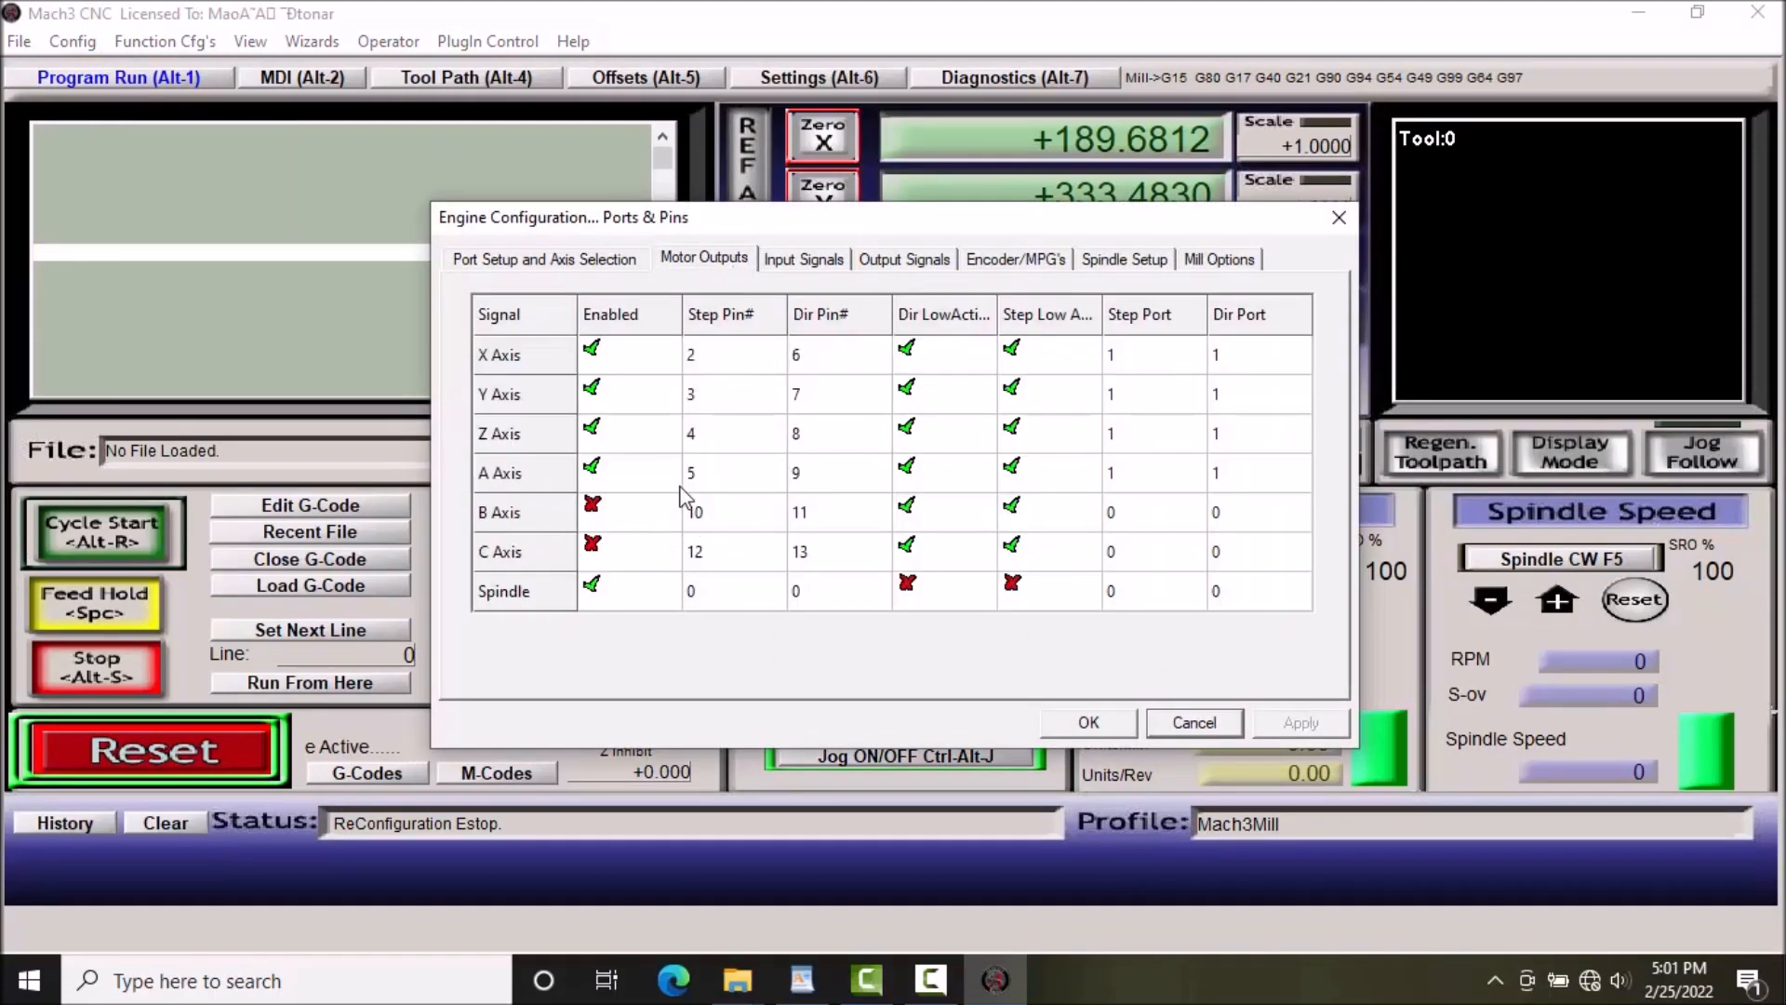
{"action": "left_click", "coordinate": [827, 263]}
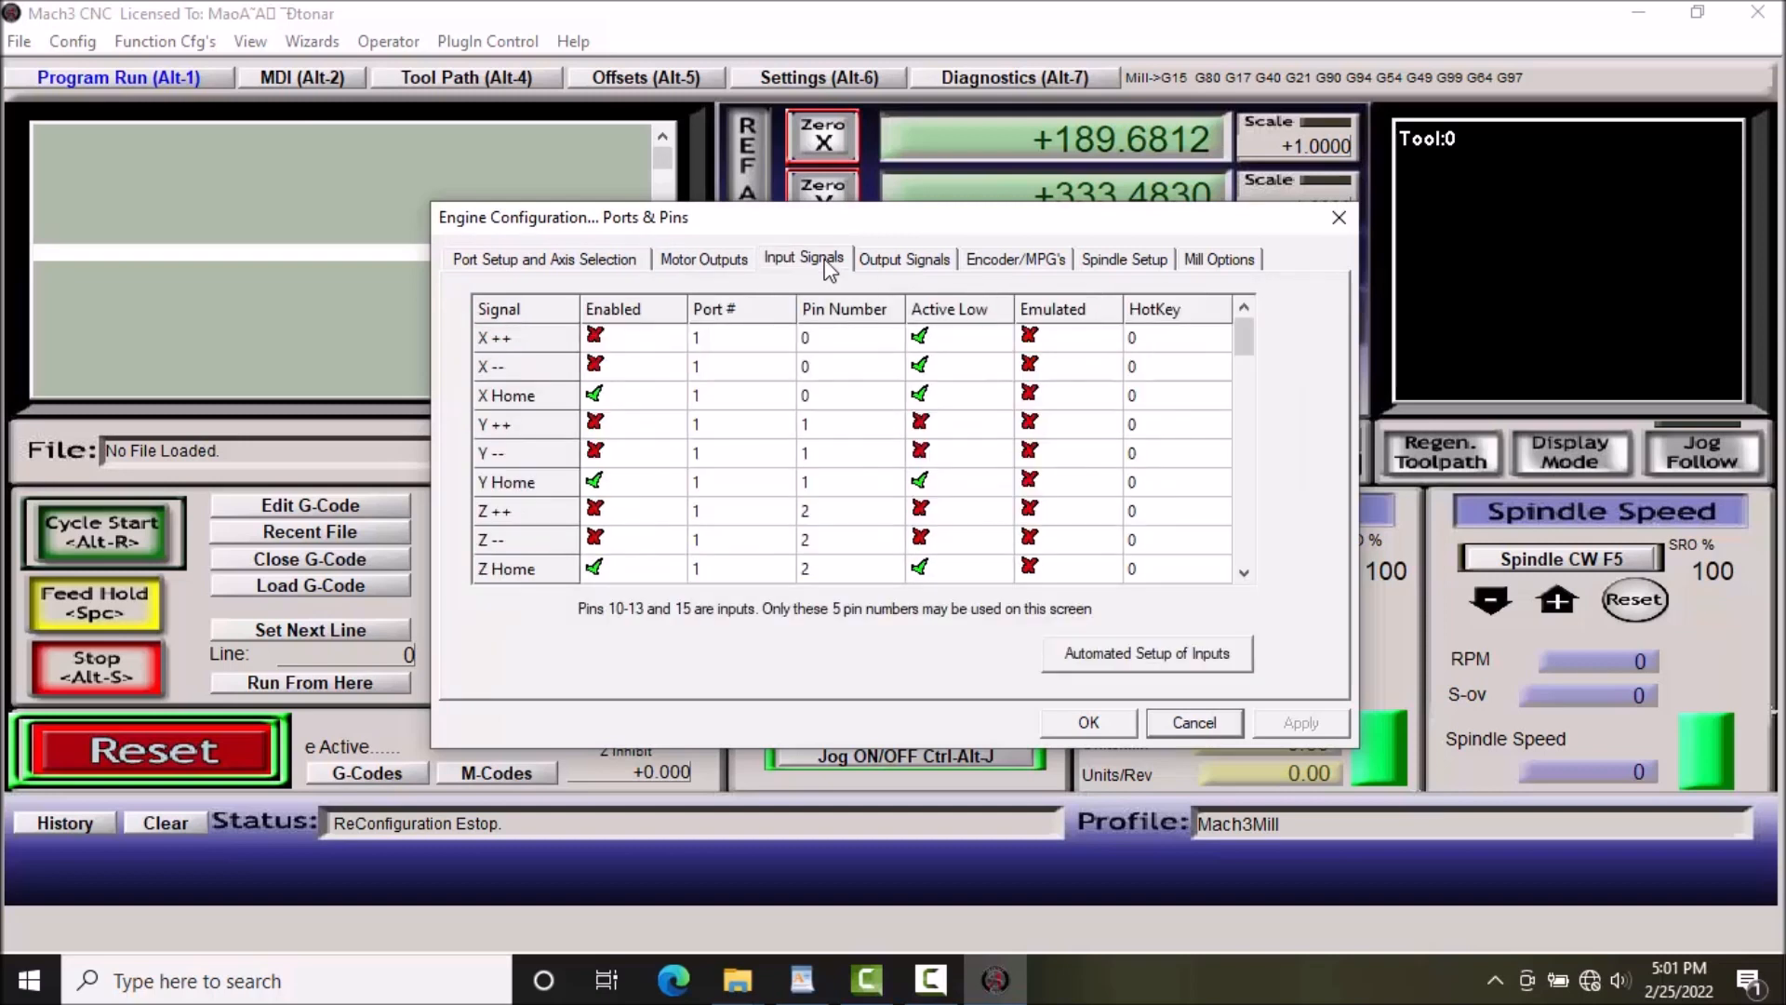
{"action": "left_click", "coordinate": [876, 263]}
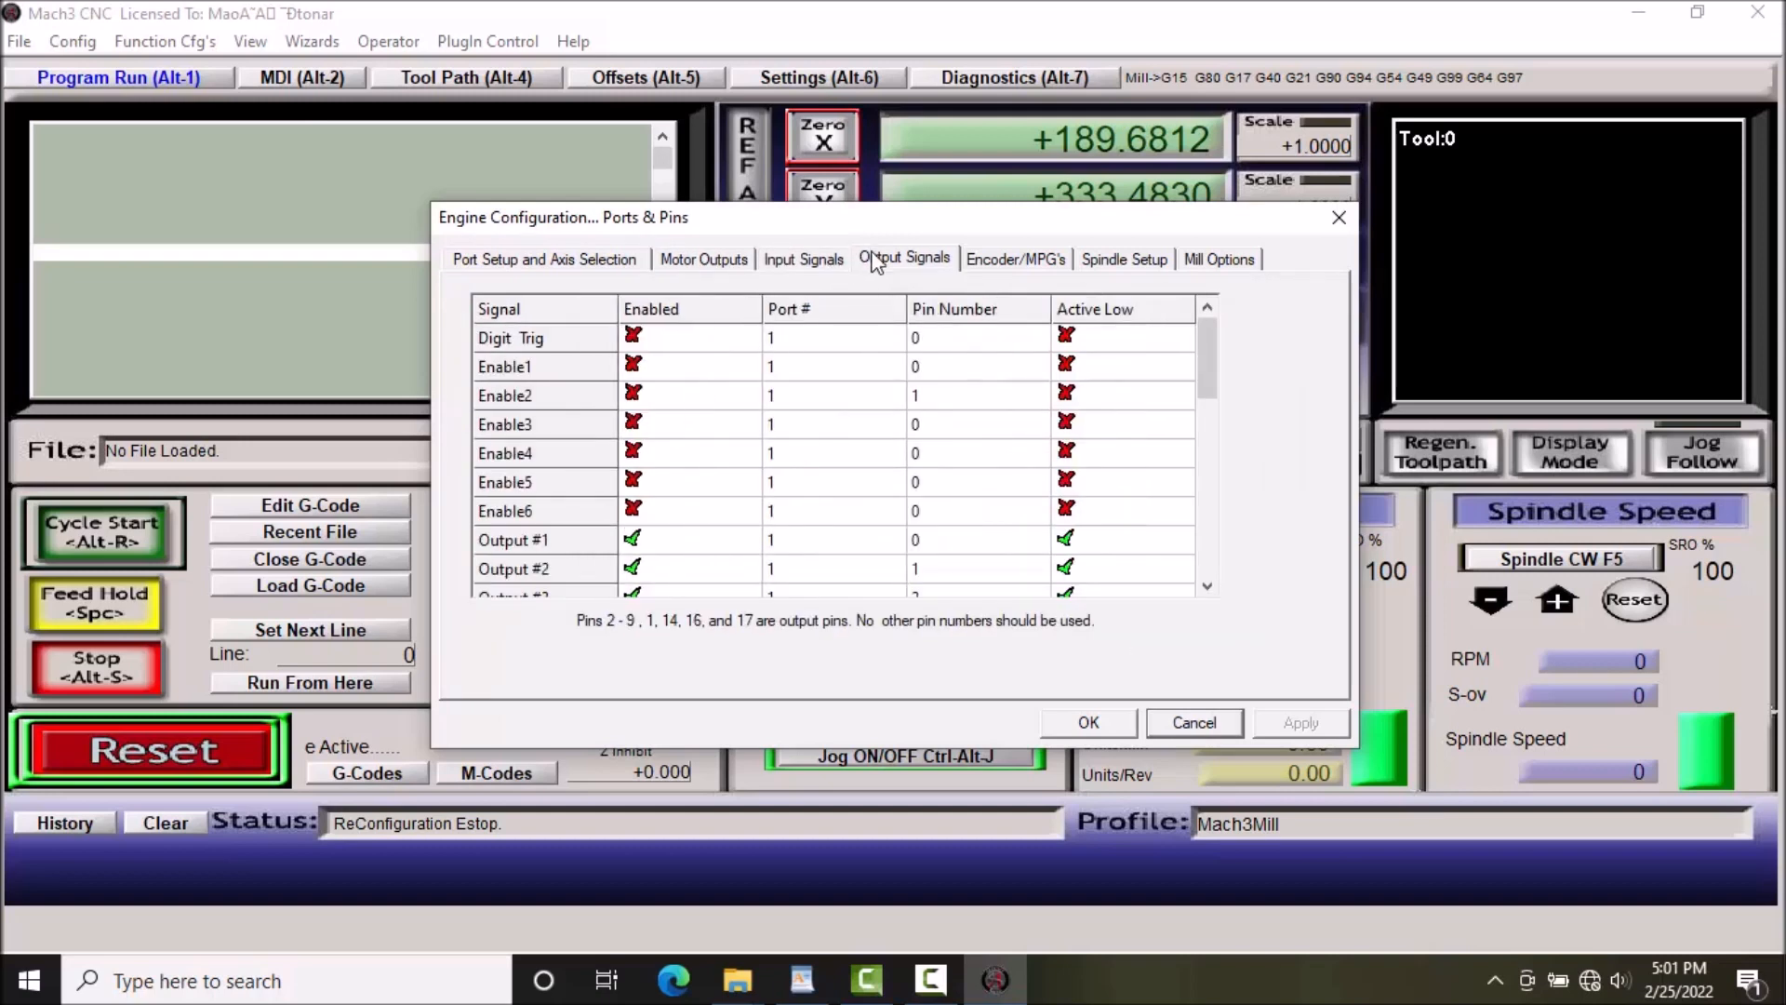
{"action": "left_click", "coordinate": [545, 263]}
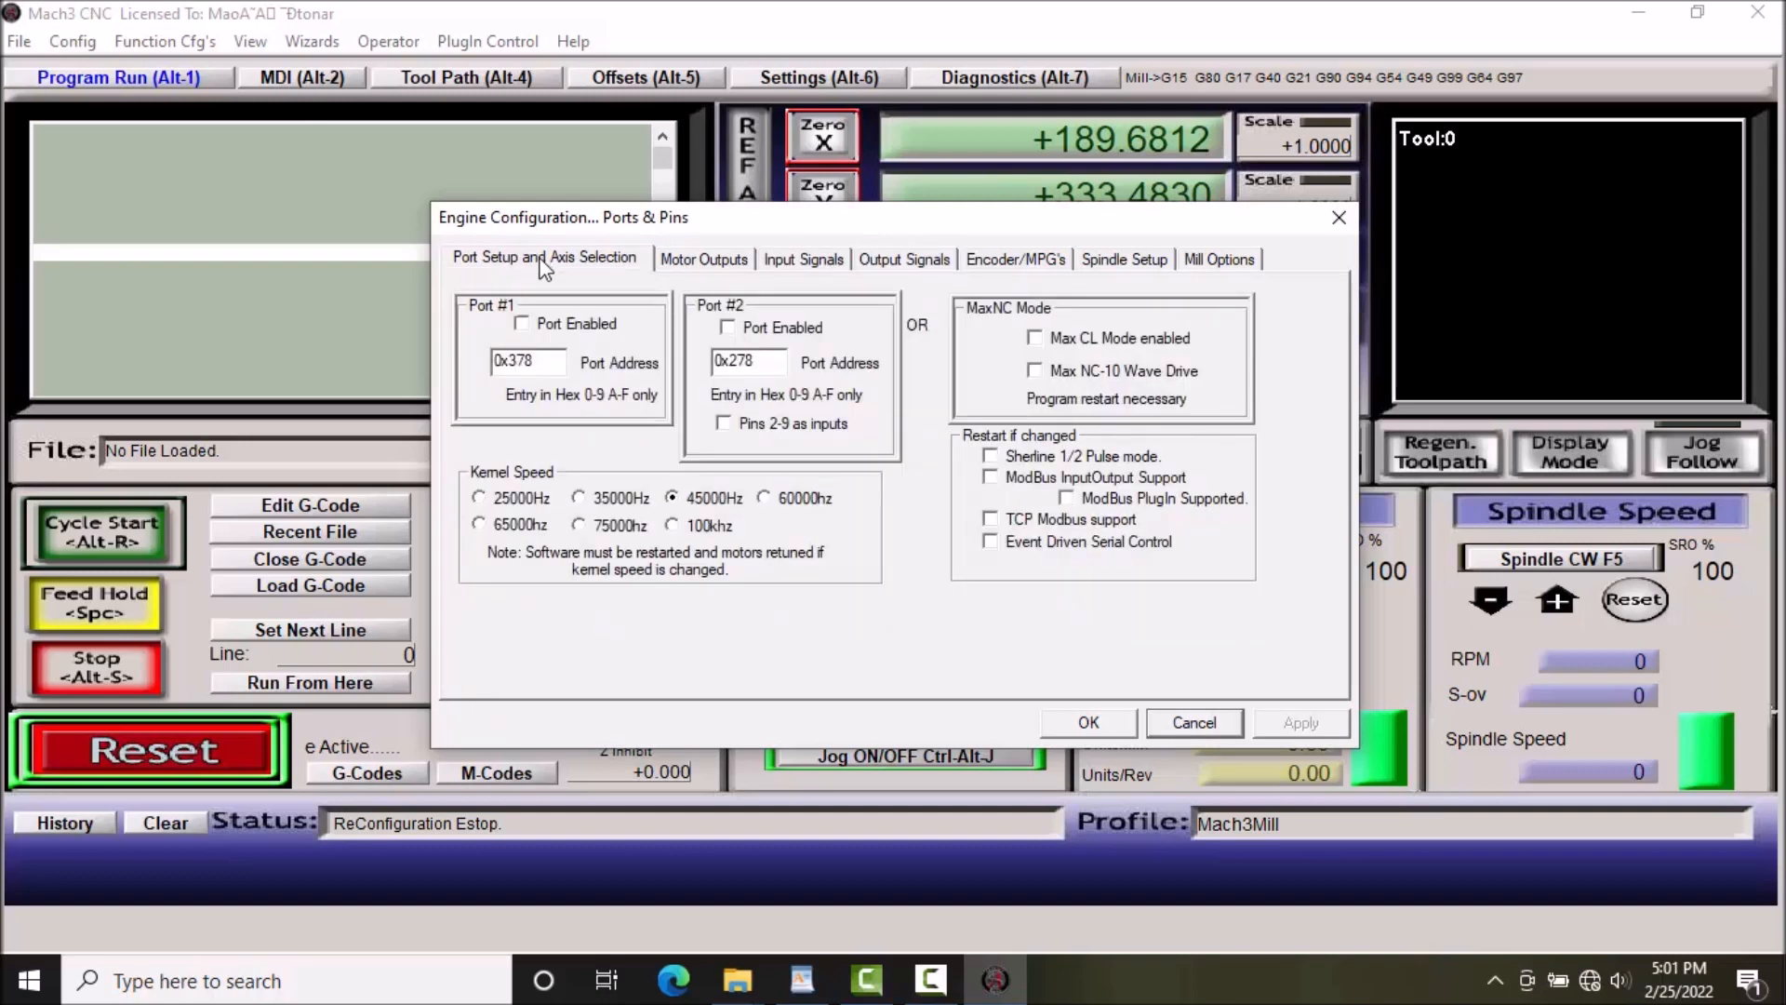
{"action": "left_click", "coordinate": [1115, 270]}
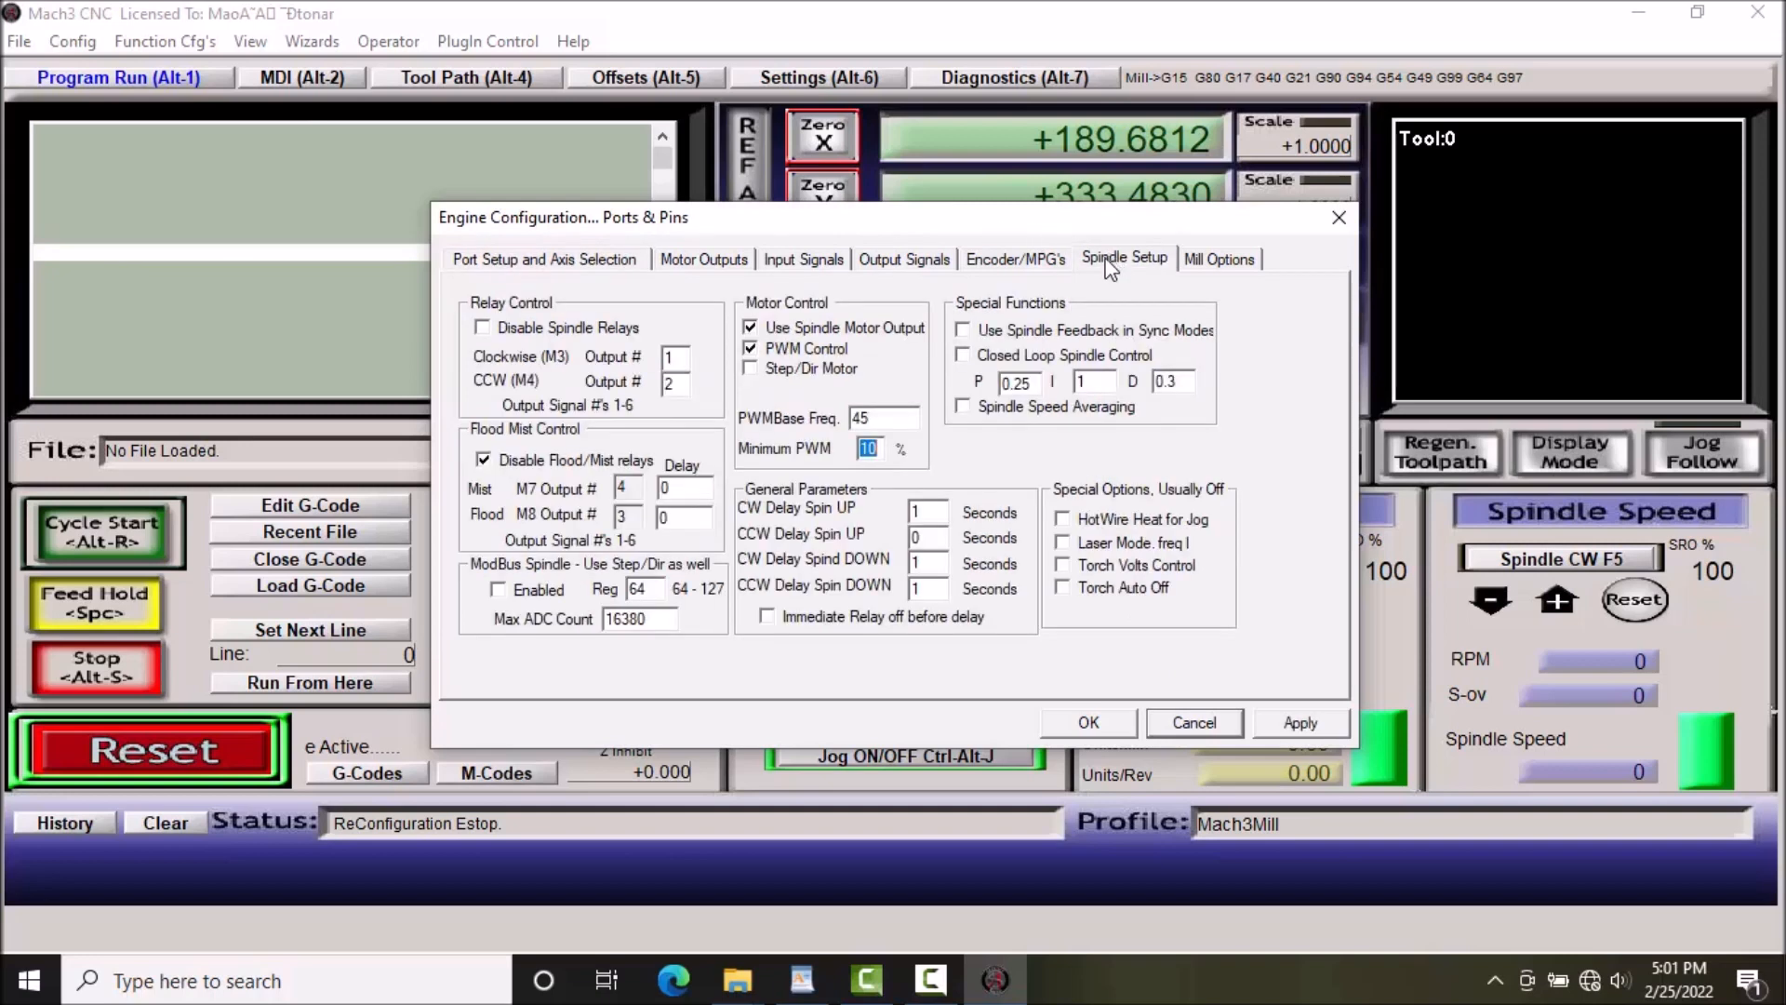
{"action": "left_click", "coordinate": [674, 267]}
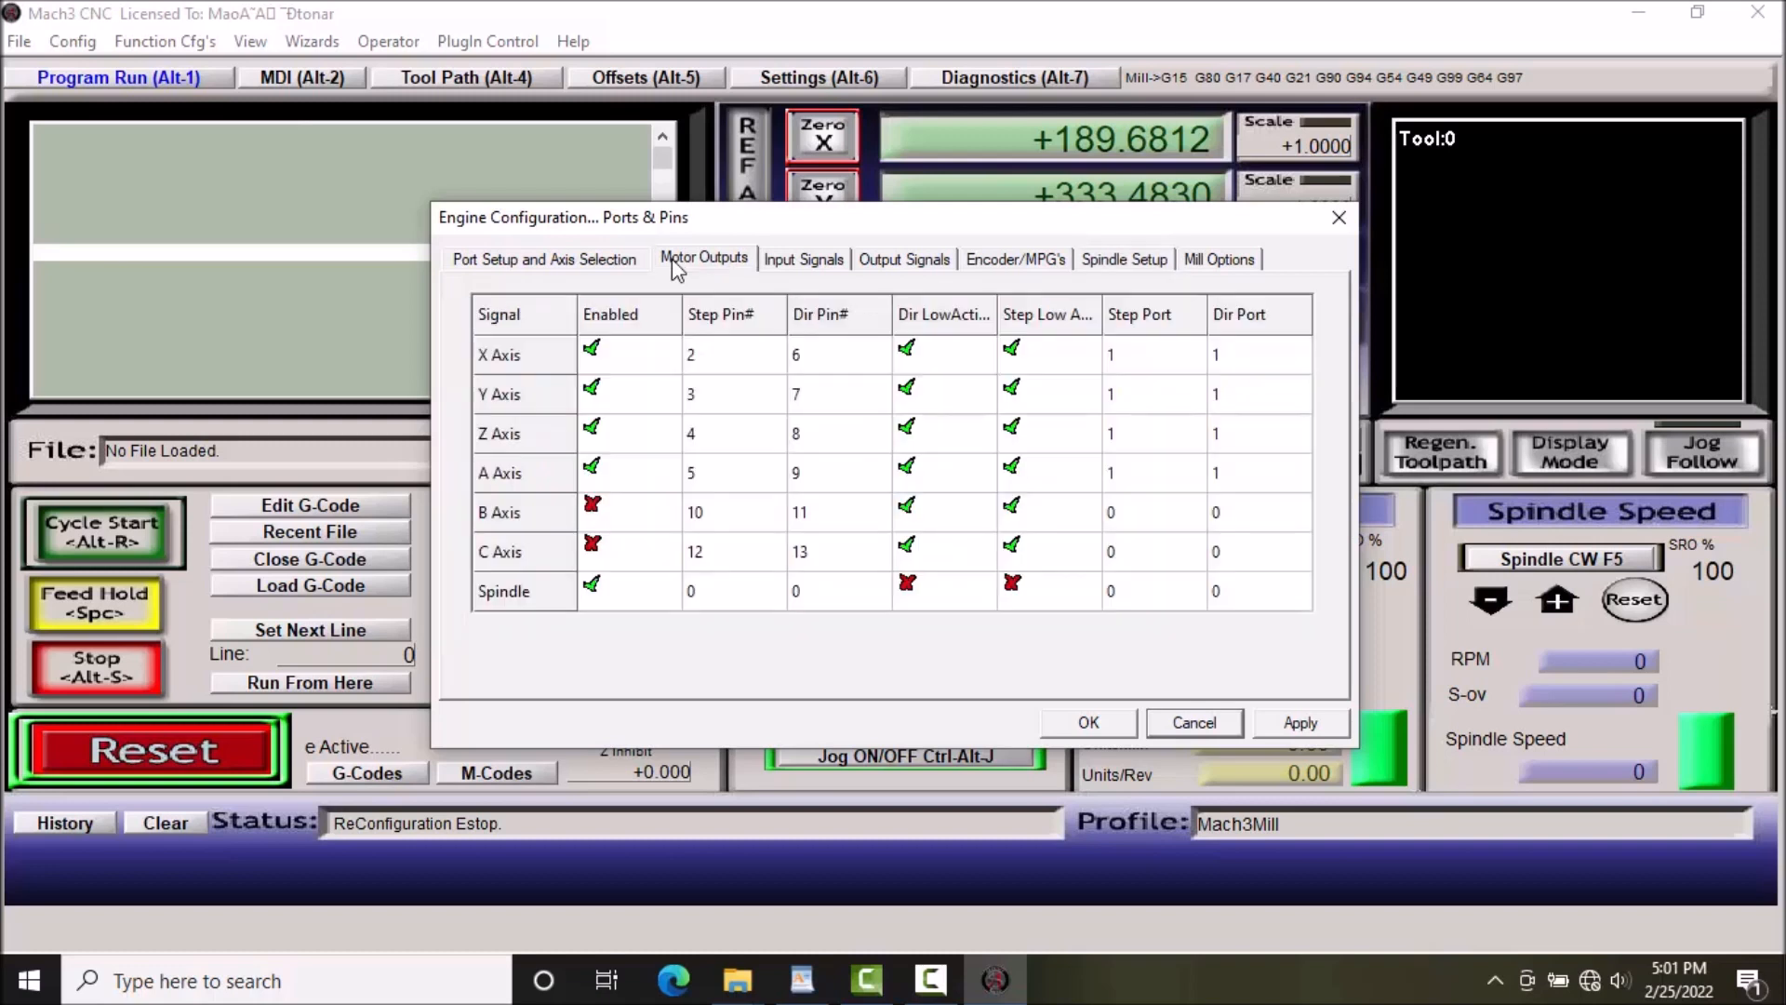
{"action": "left_click", "coordinate": [791, 261]}
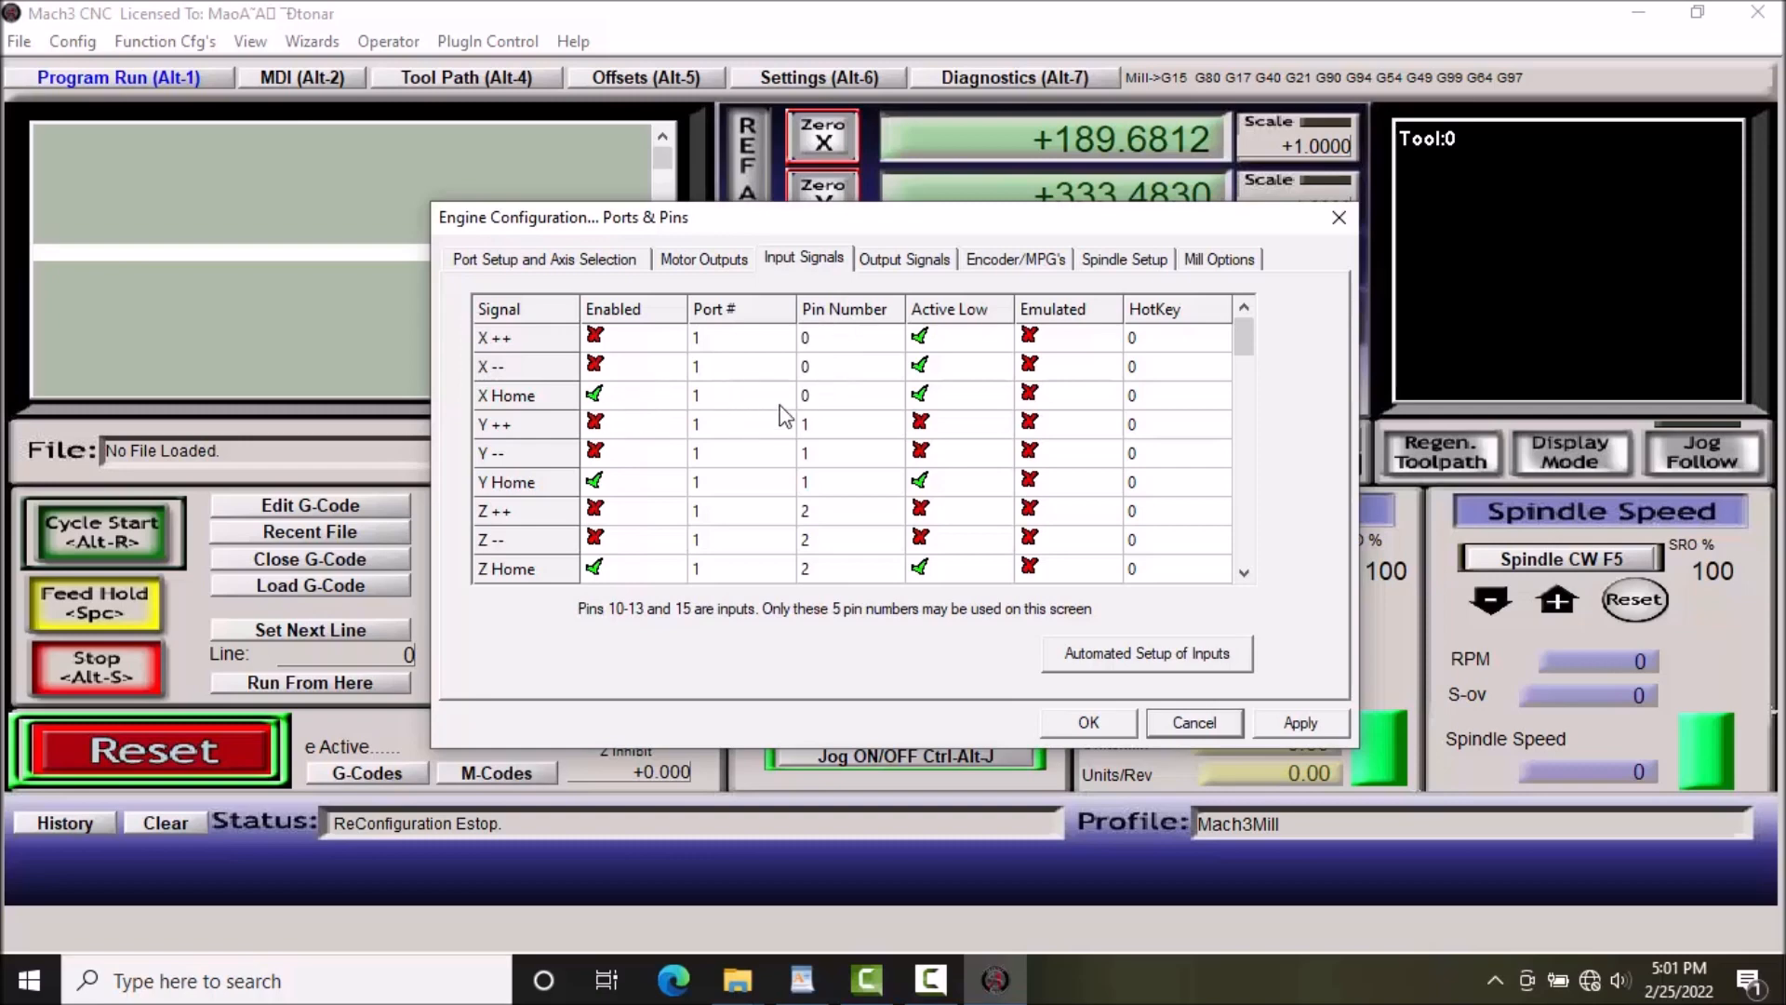
{"action": "left_click", "coordinate": [1200, 725]}
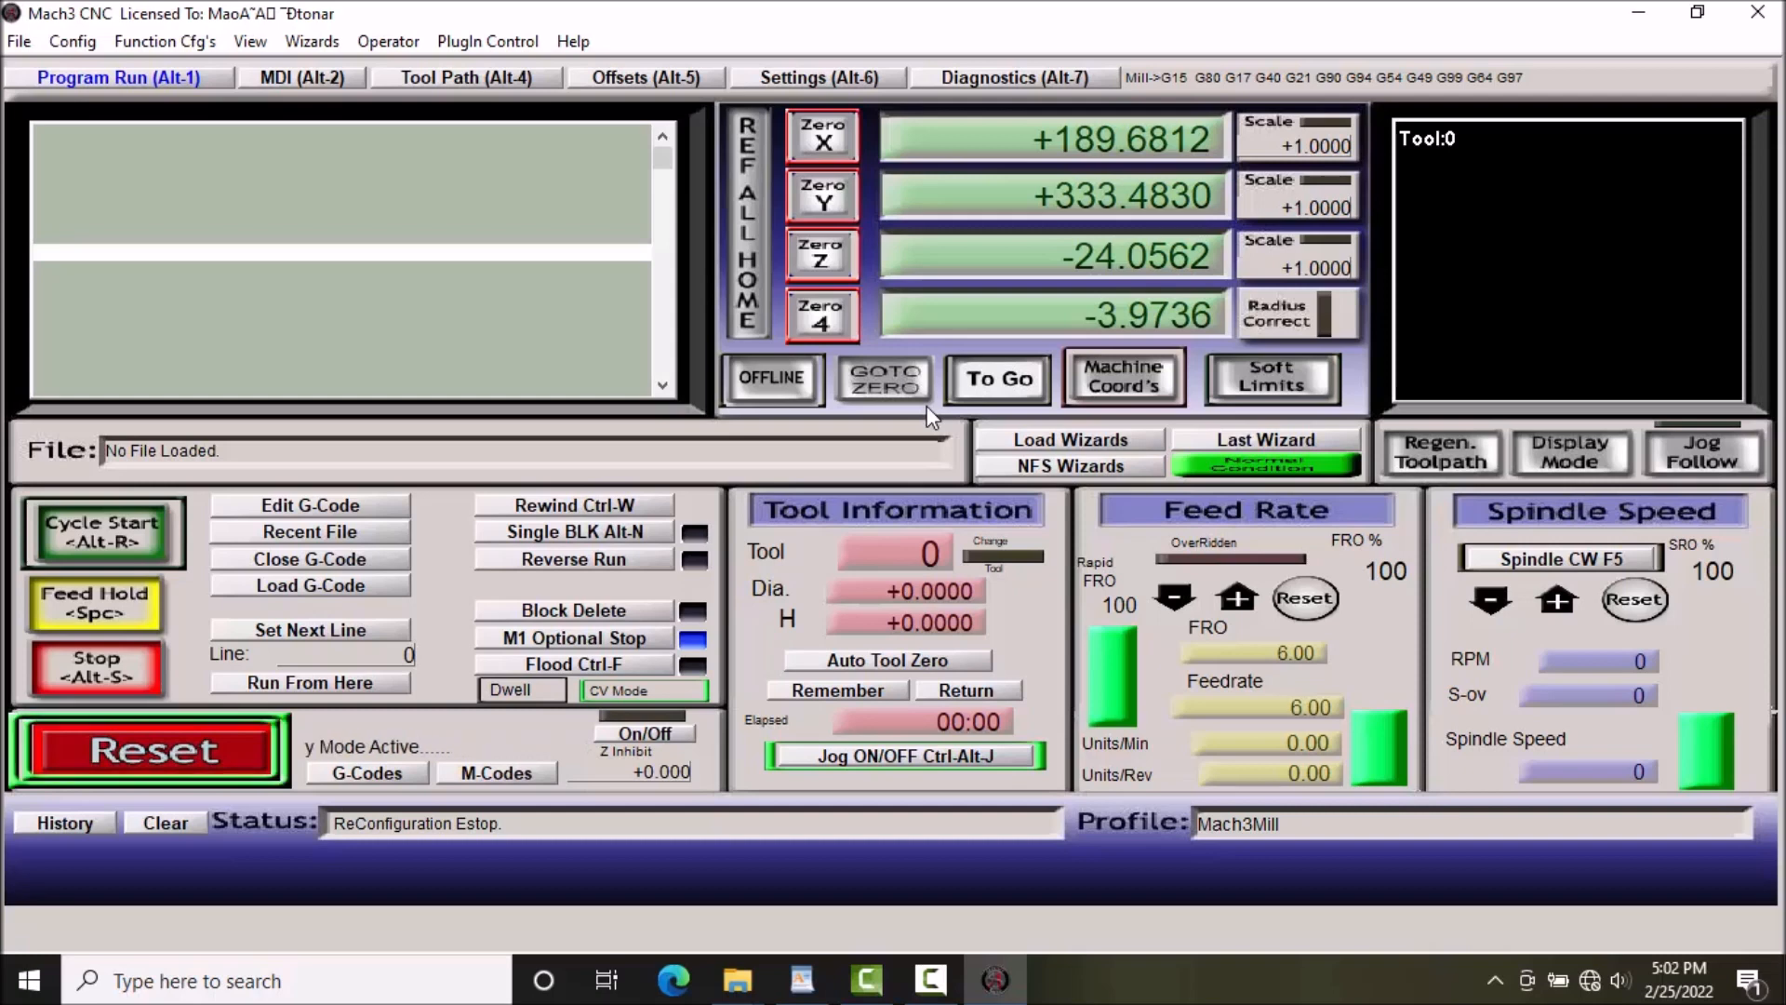
Check which plugin controls Mach3 offers, including Video Window, and end the Mach3 session
{"action": "left_click", "coordinate": [488, 42]}
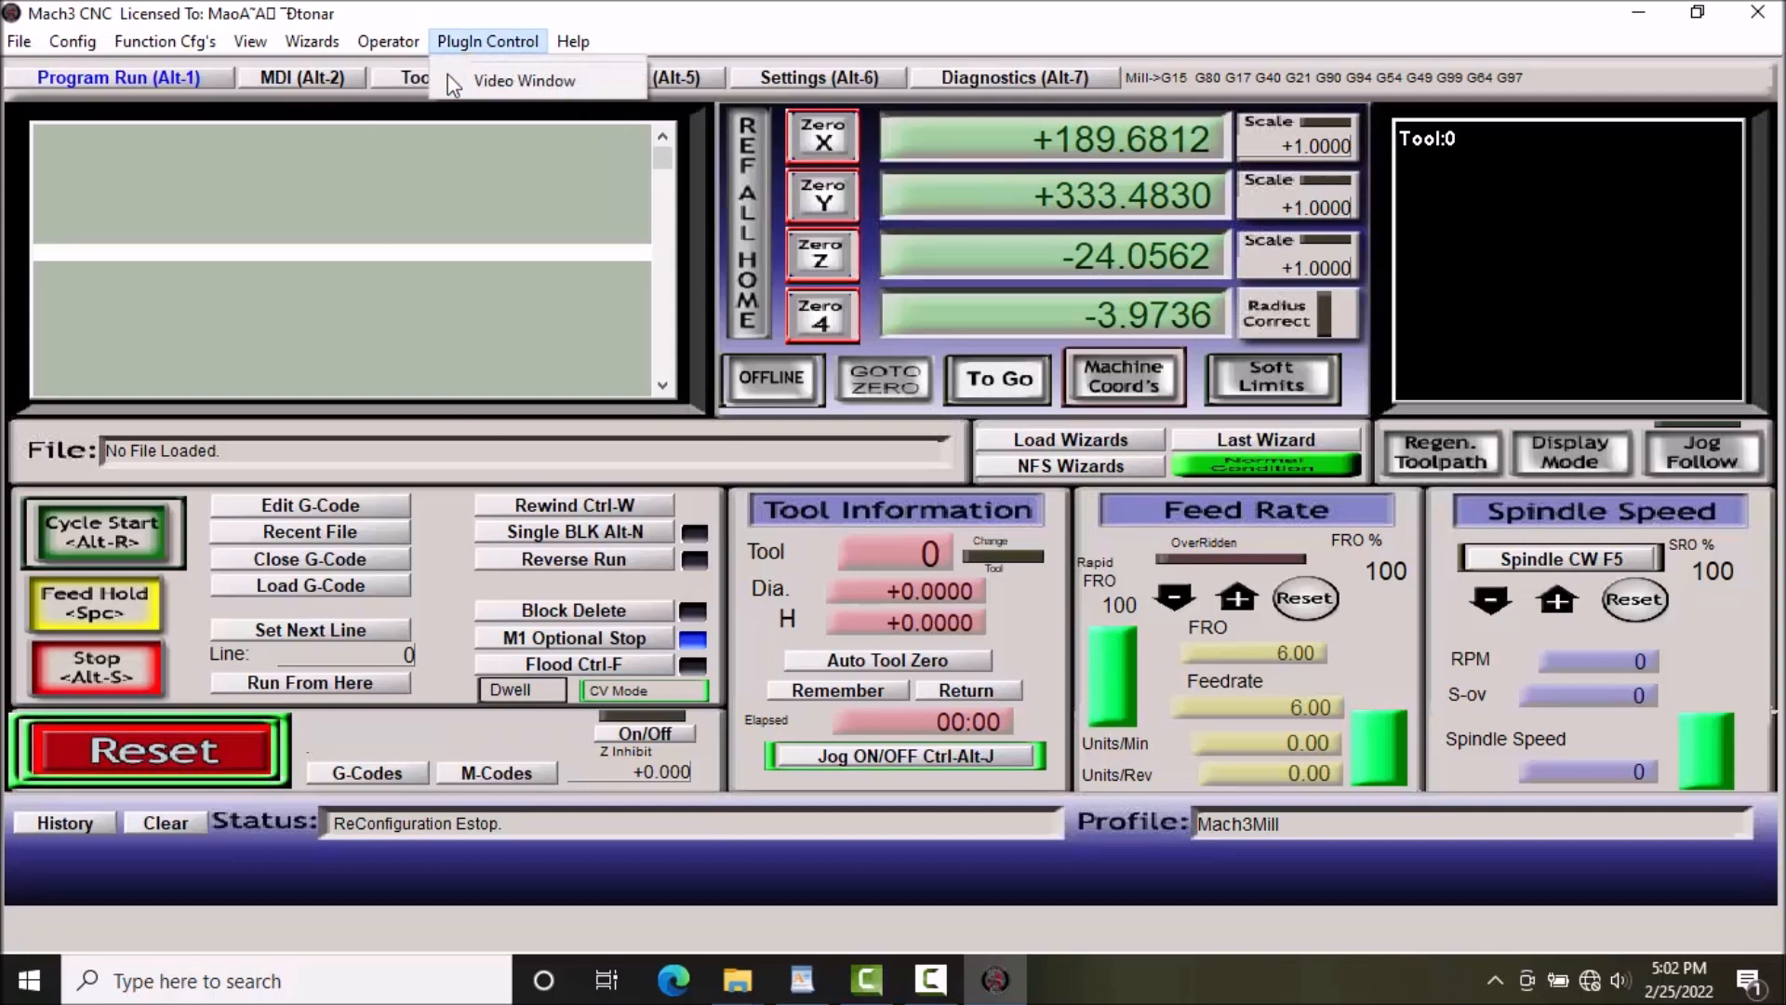
{"action": "left_click", "coordinate": [510, 89]}
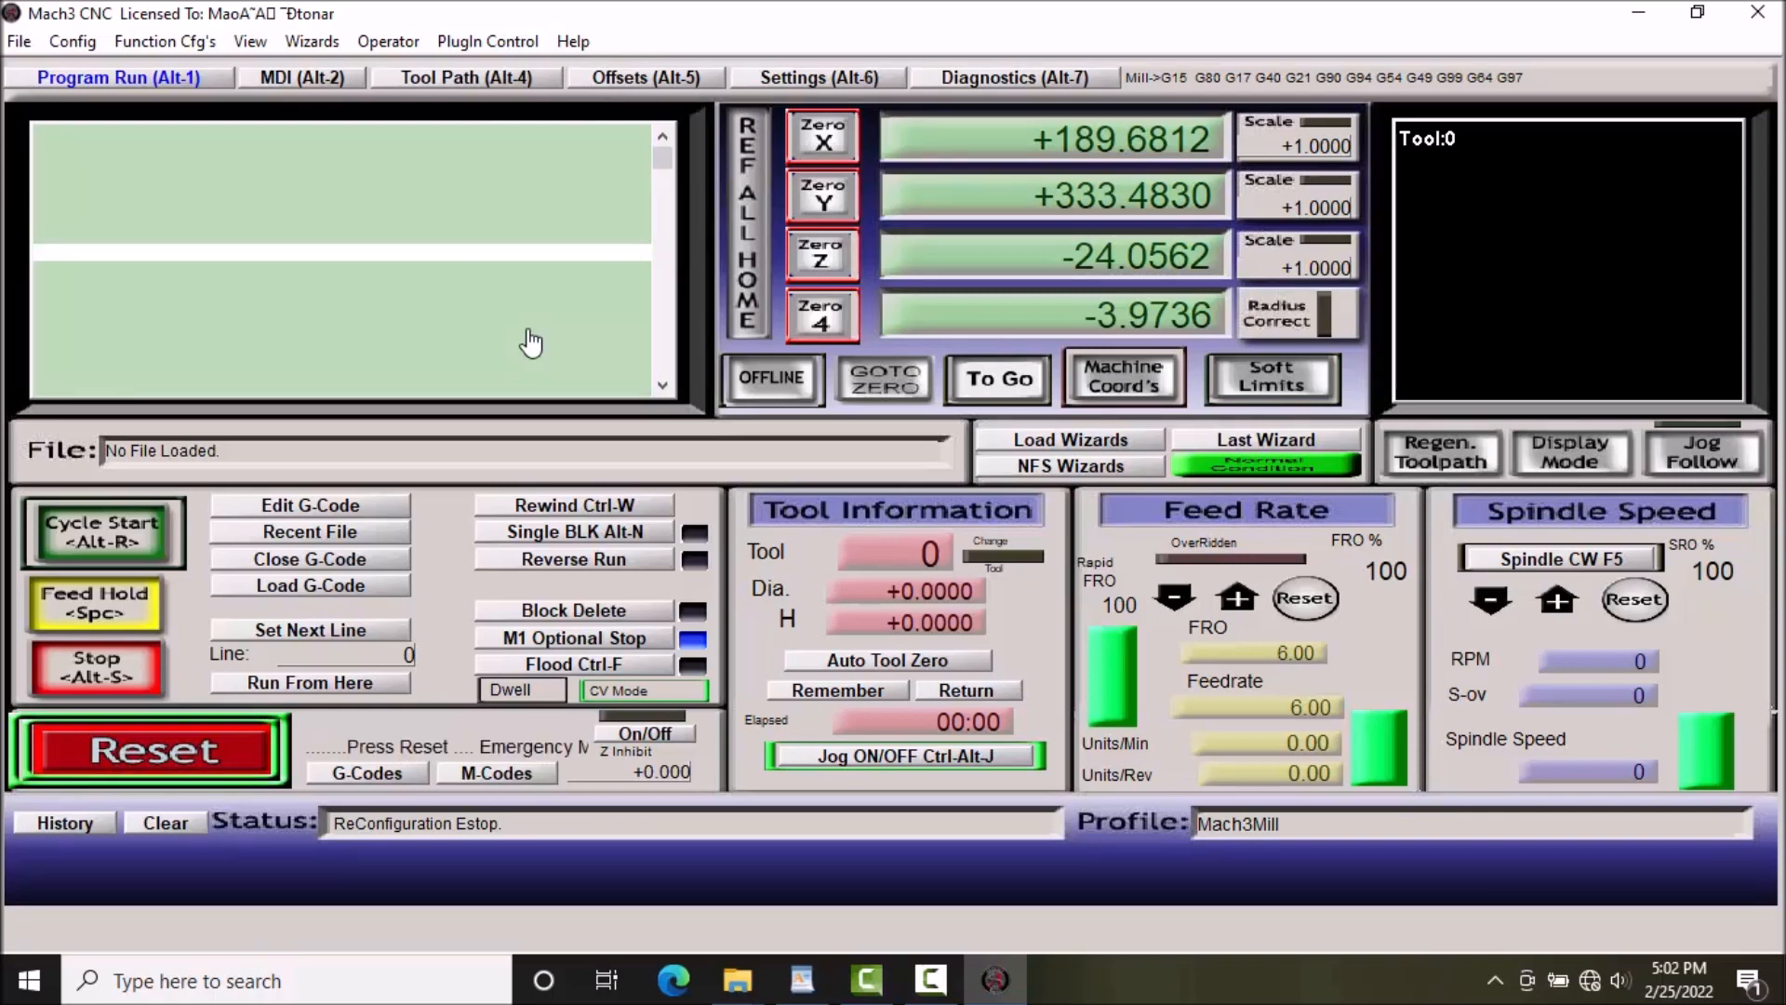
{"action": "left_click", "coordinate": [494, 48]}
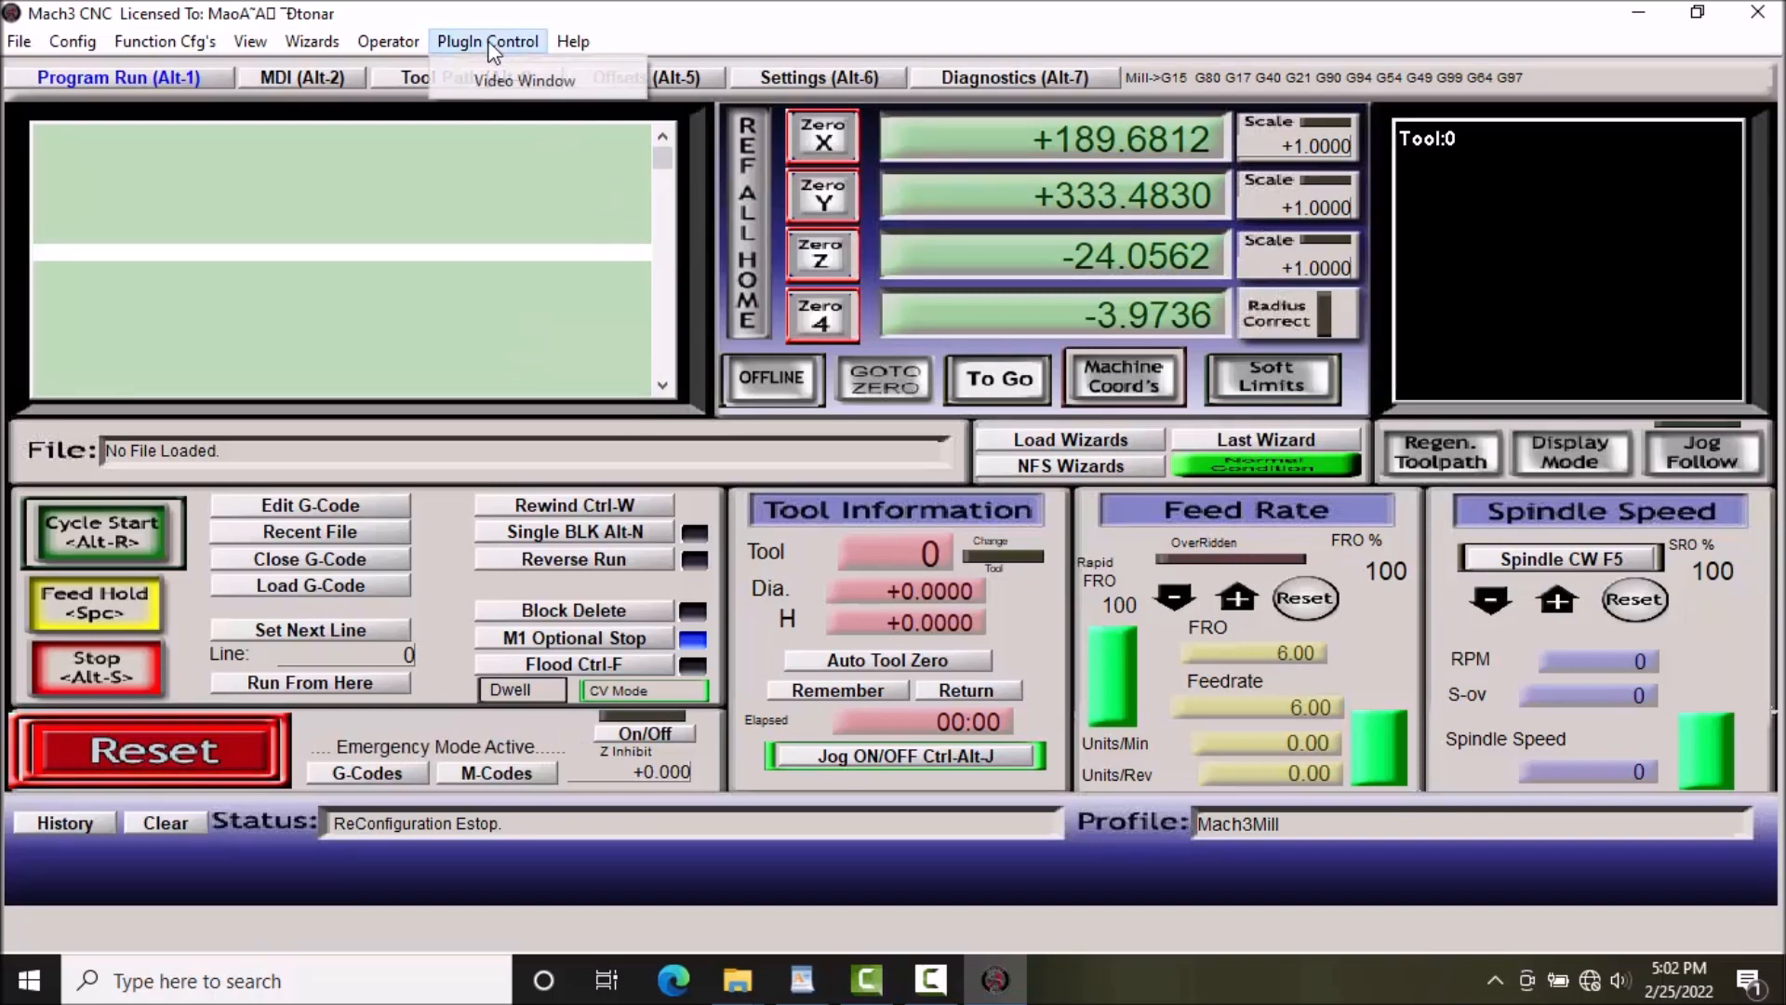
{"action": "left_click", "coordinate": [486, 52]}
{"action": "left_click", "coordinate": [486, 51]}
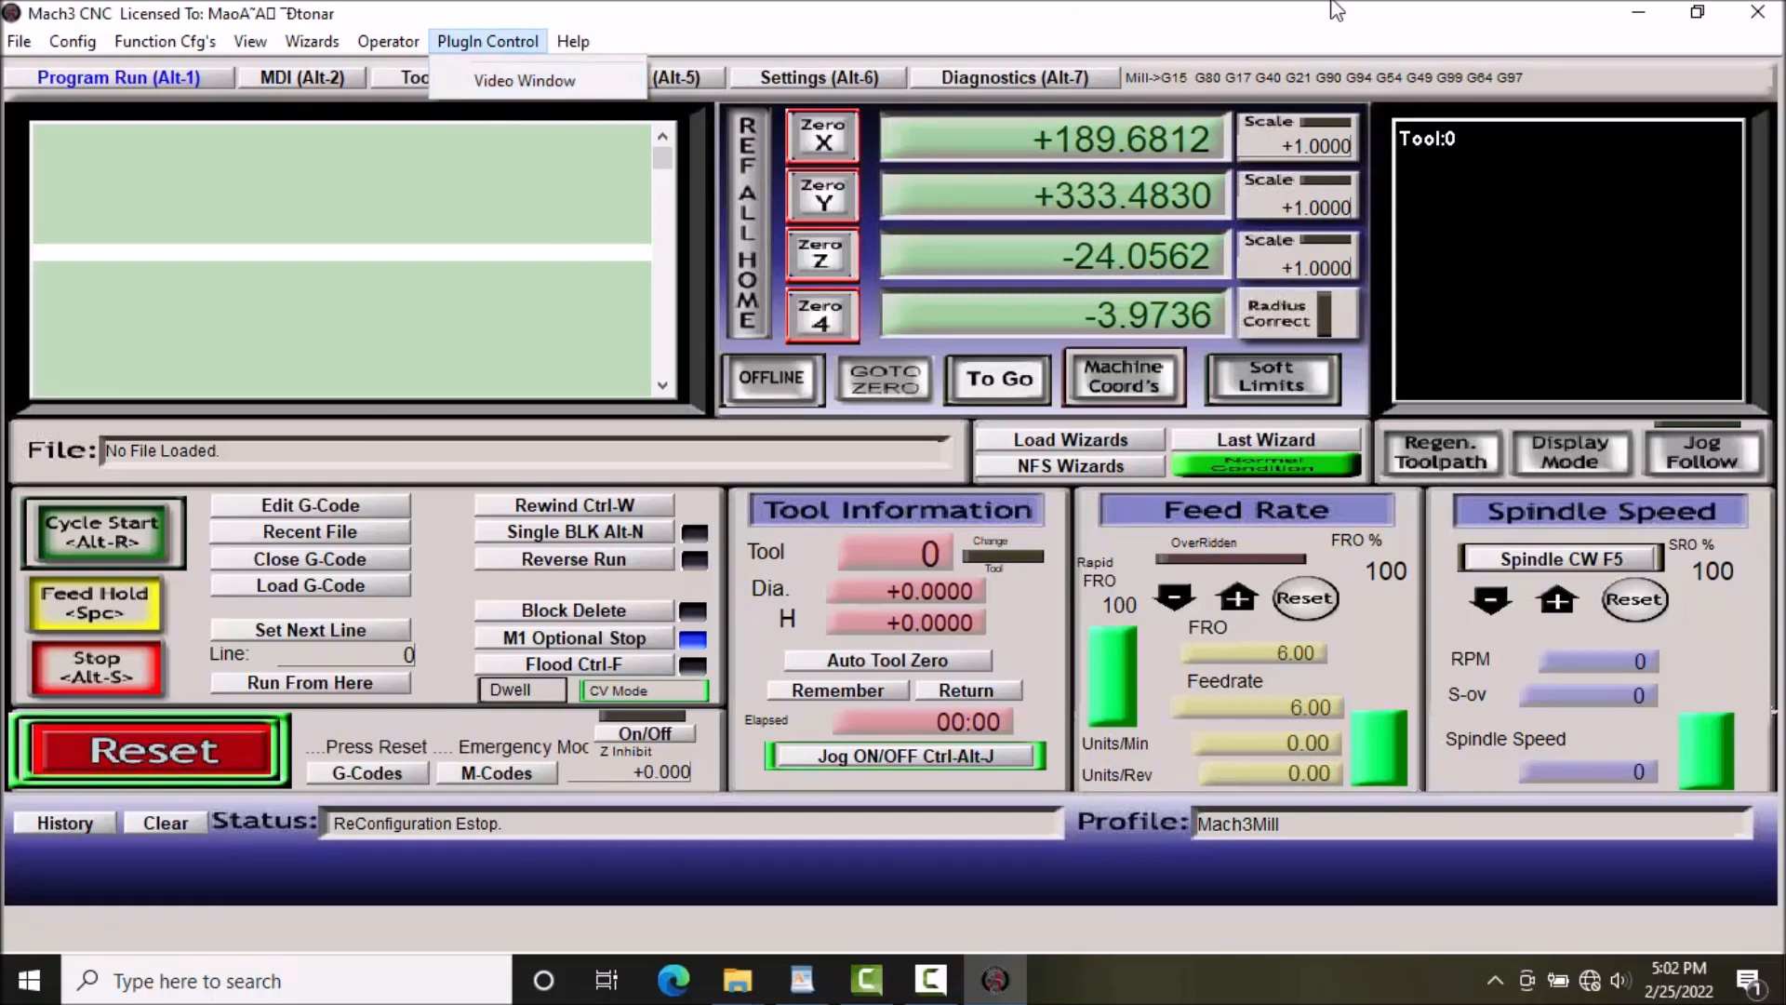
{"action": "left_click", "coordinate": [1761, 14]}
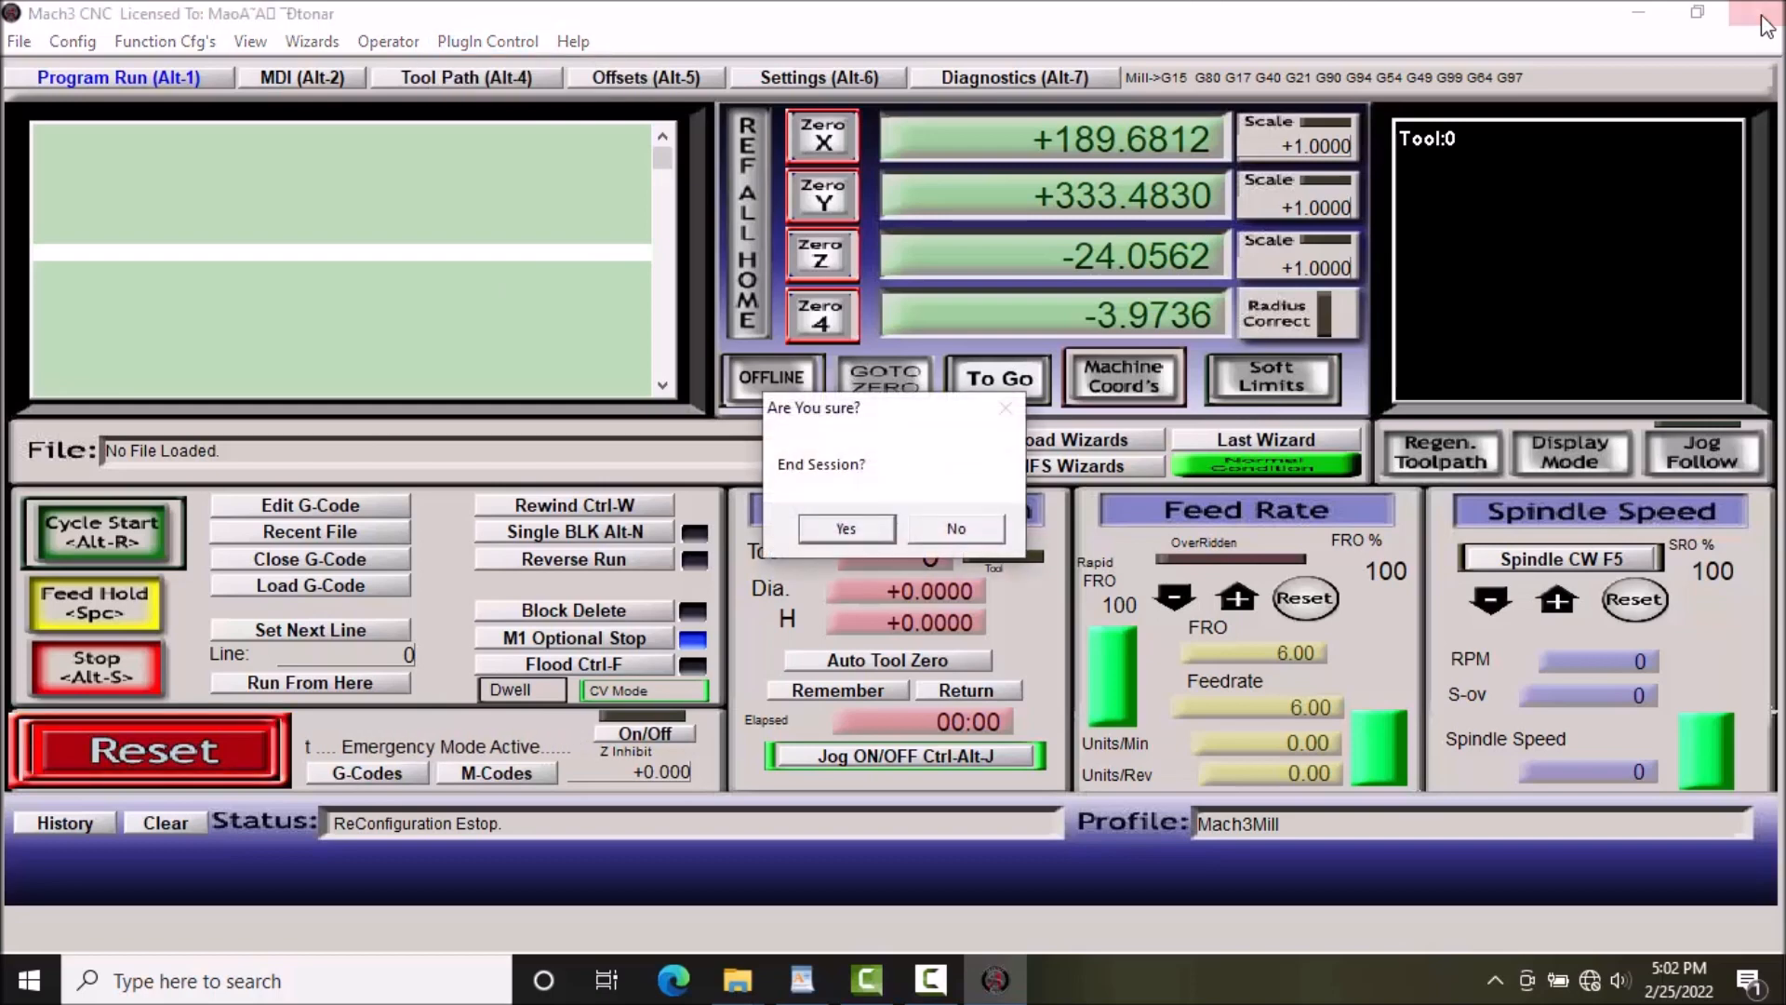
{"action": "left_click", "coordinate": [846, 527]}
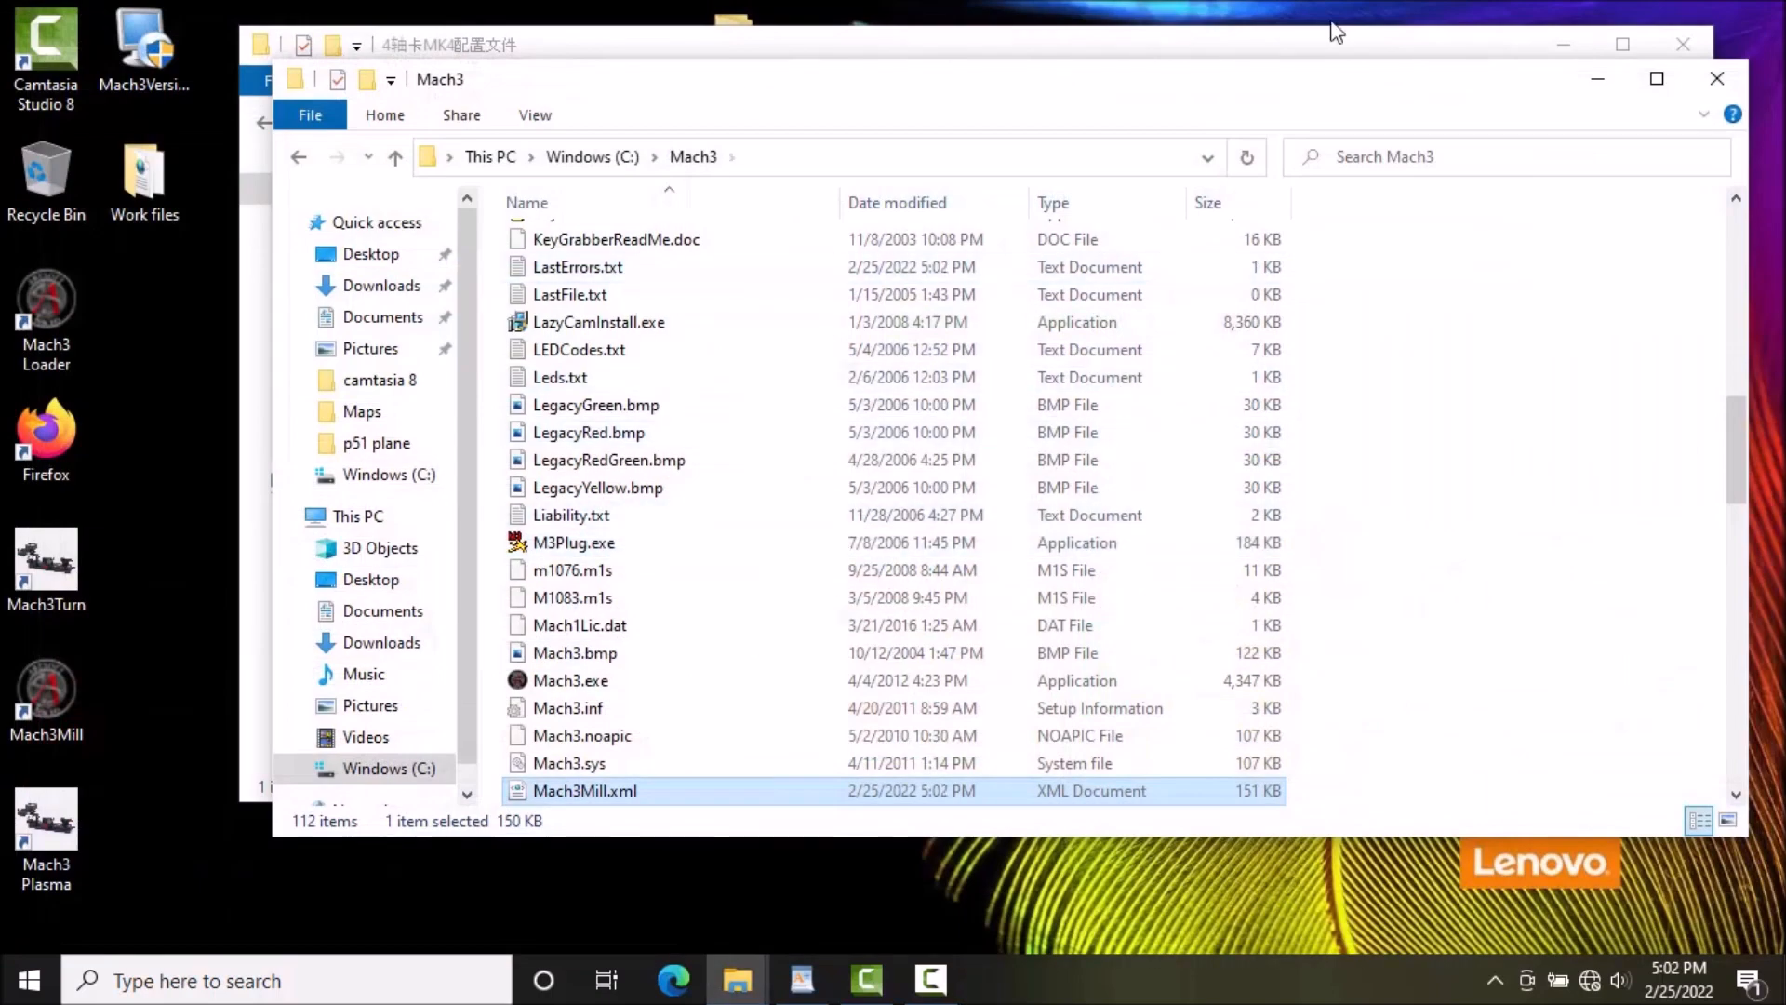
Examine the MACH3 Soft folder down to its 03 汉化 subfolder, and go back to the XHC-MKX-V-UsbPod folder
{"action": "left_click", "coordinate": [1314, 53]}
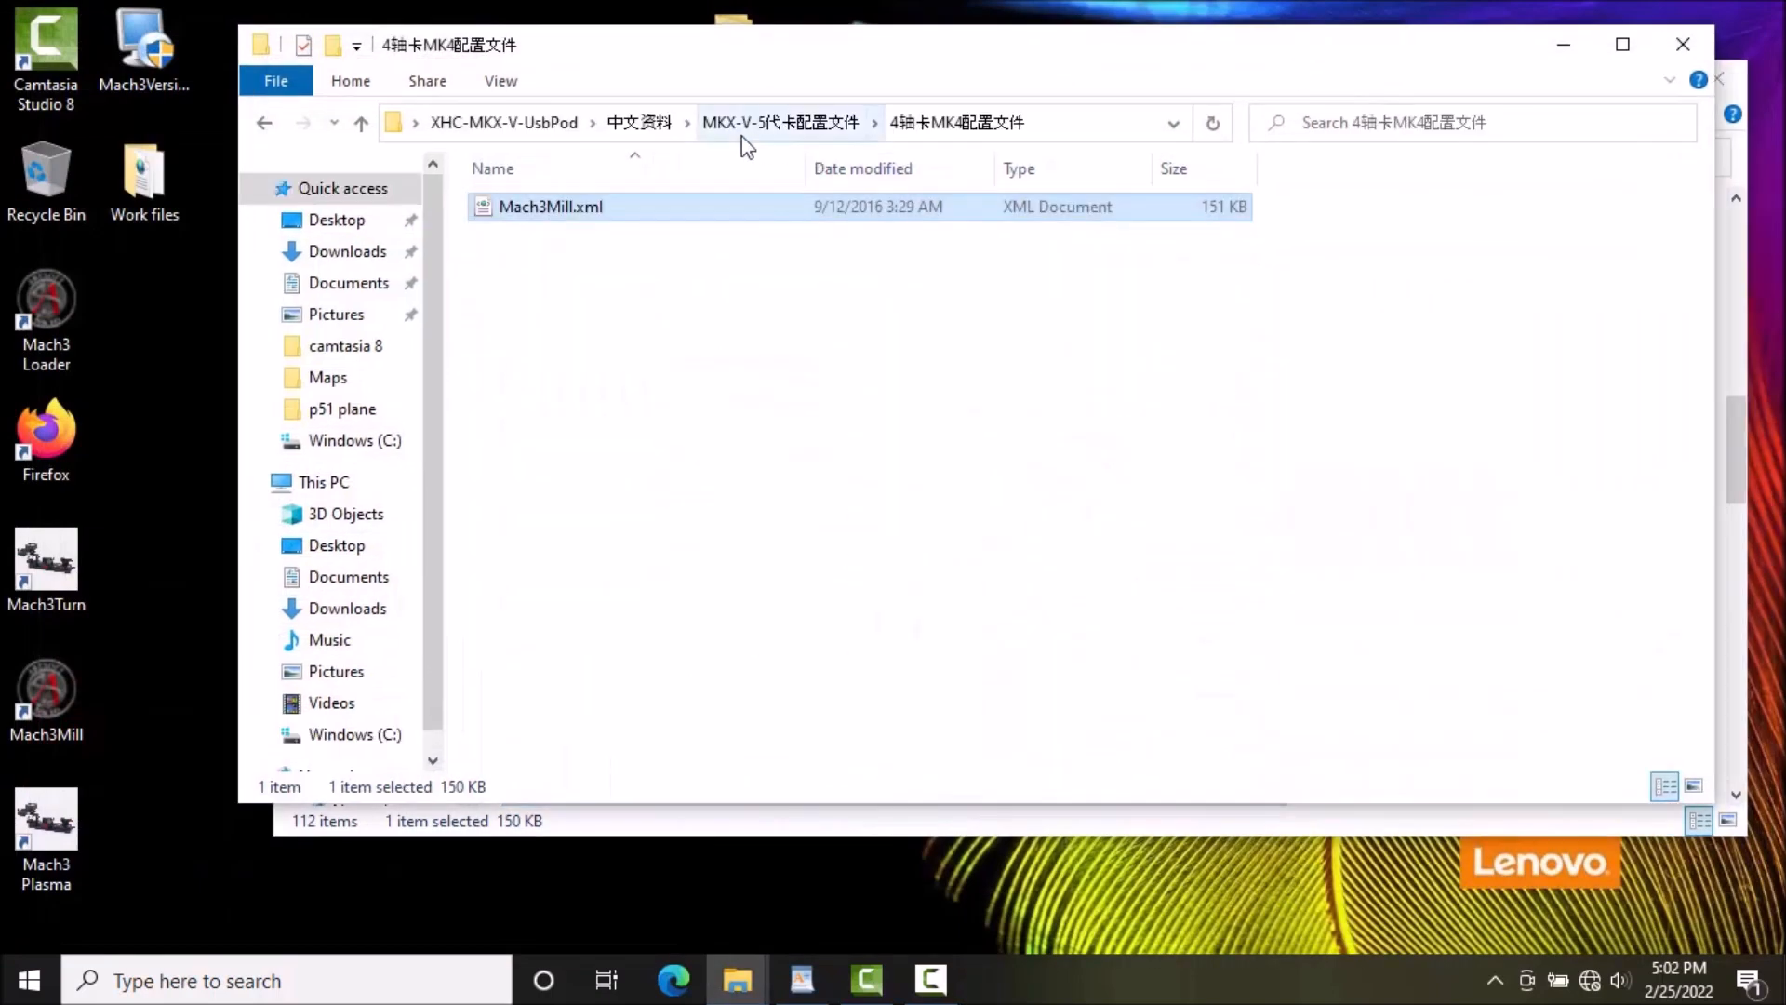
{"action": "left_click", "coordinate": [538, 123]}
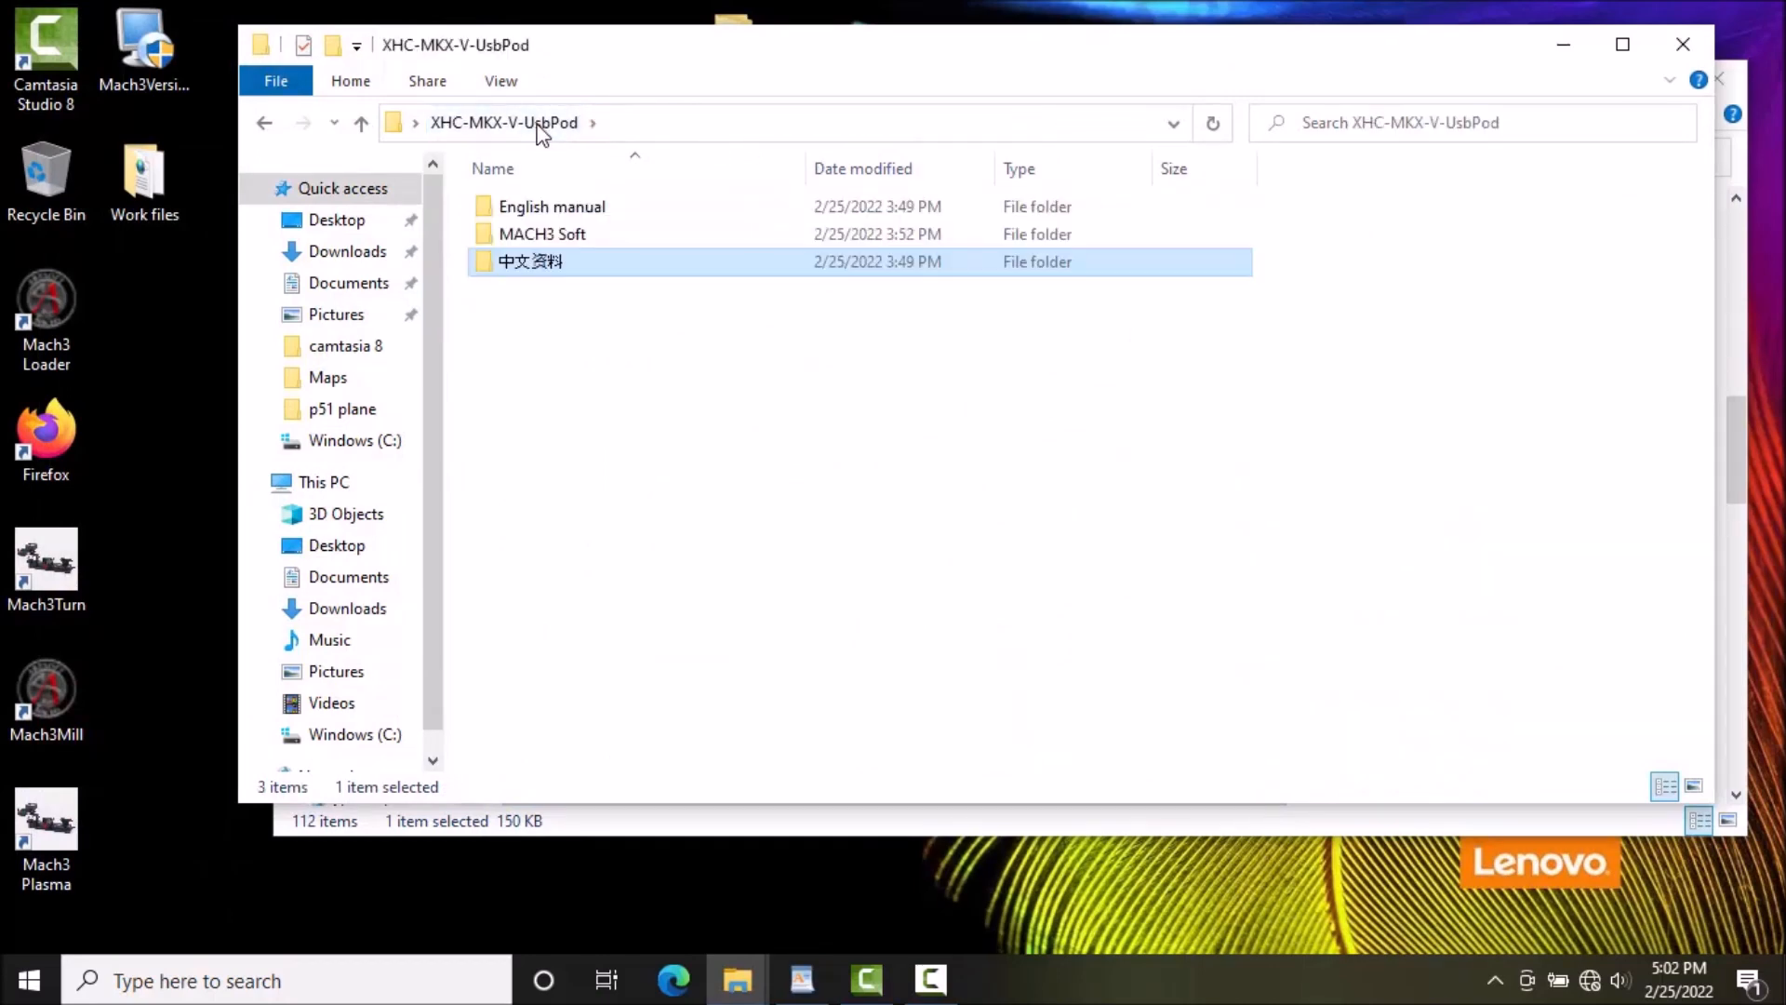
{"action": "double_click", "coordinate": [555, 239]}
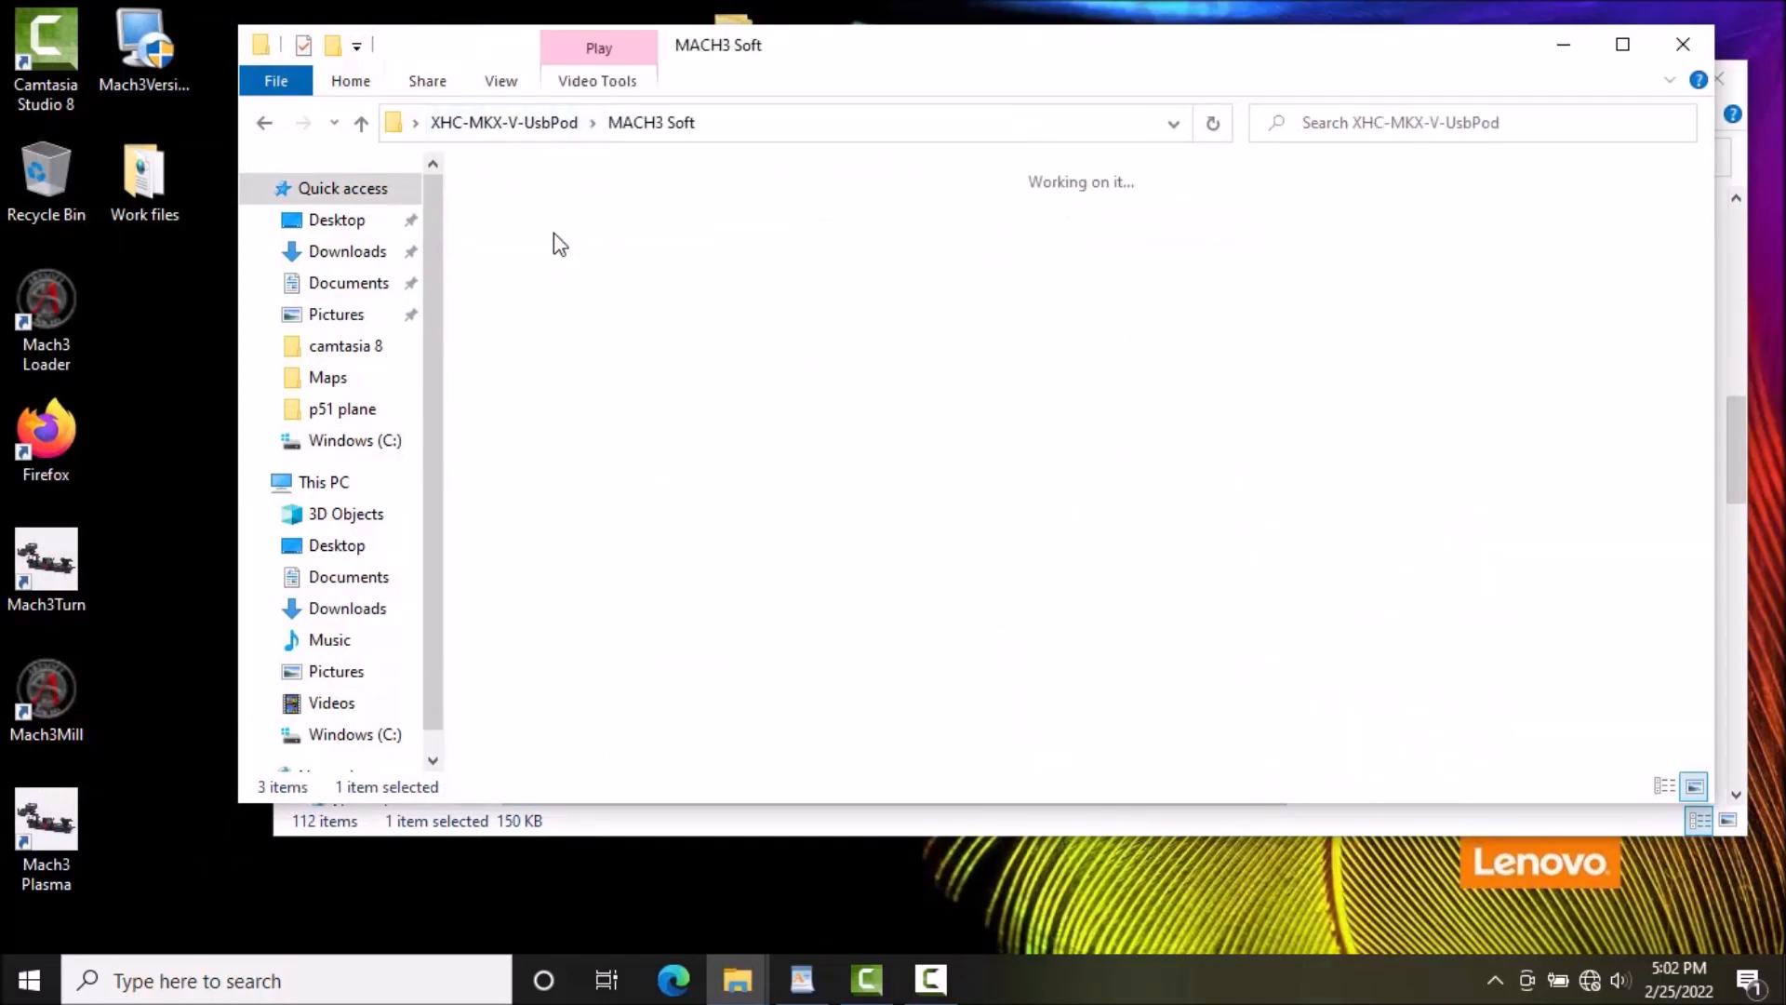
{"action": "double_click", "coordinate": [539, 246]}
{"action": "double_click", "coordinate": [528, 207]}
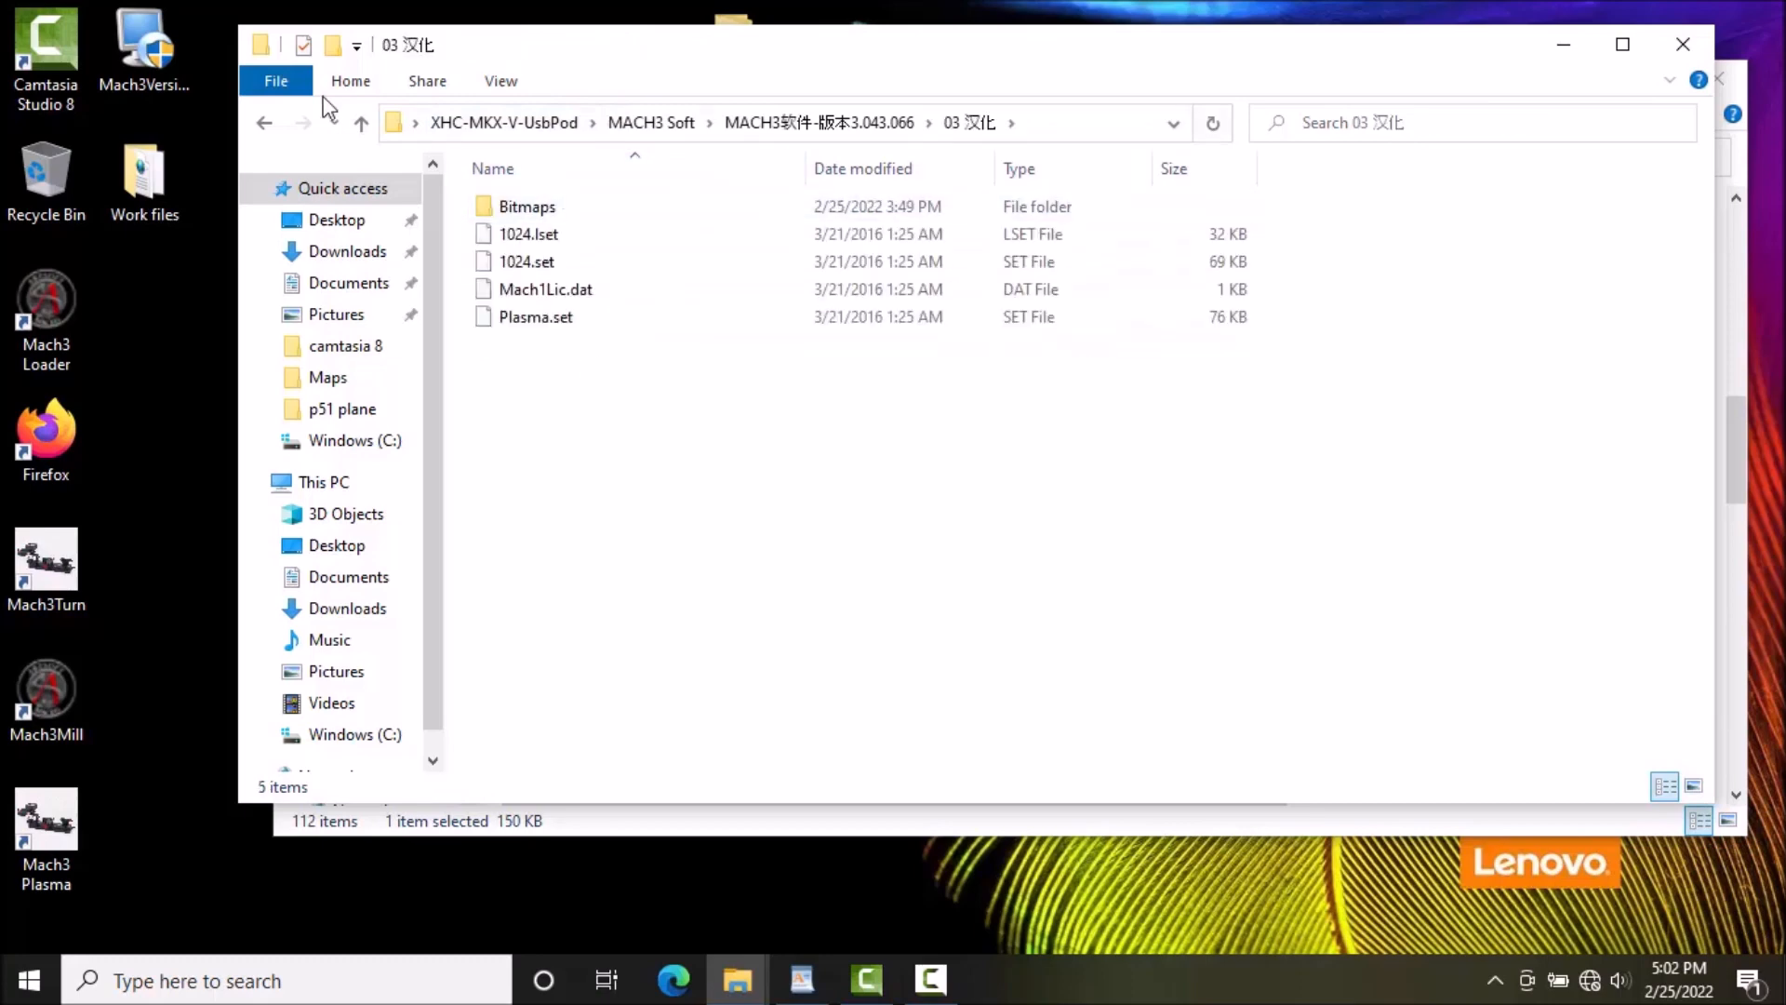
{"action": "left_click", "coordinate": [262, 122]}
{"action": "left_click", "coordinate": [261, 122]}
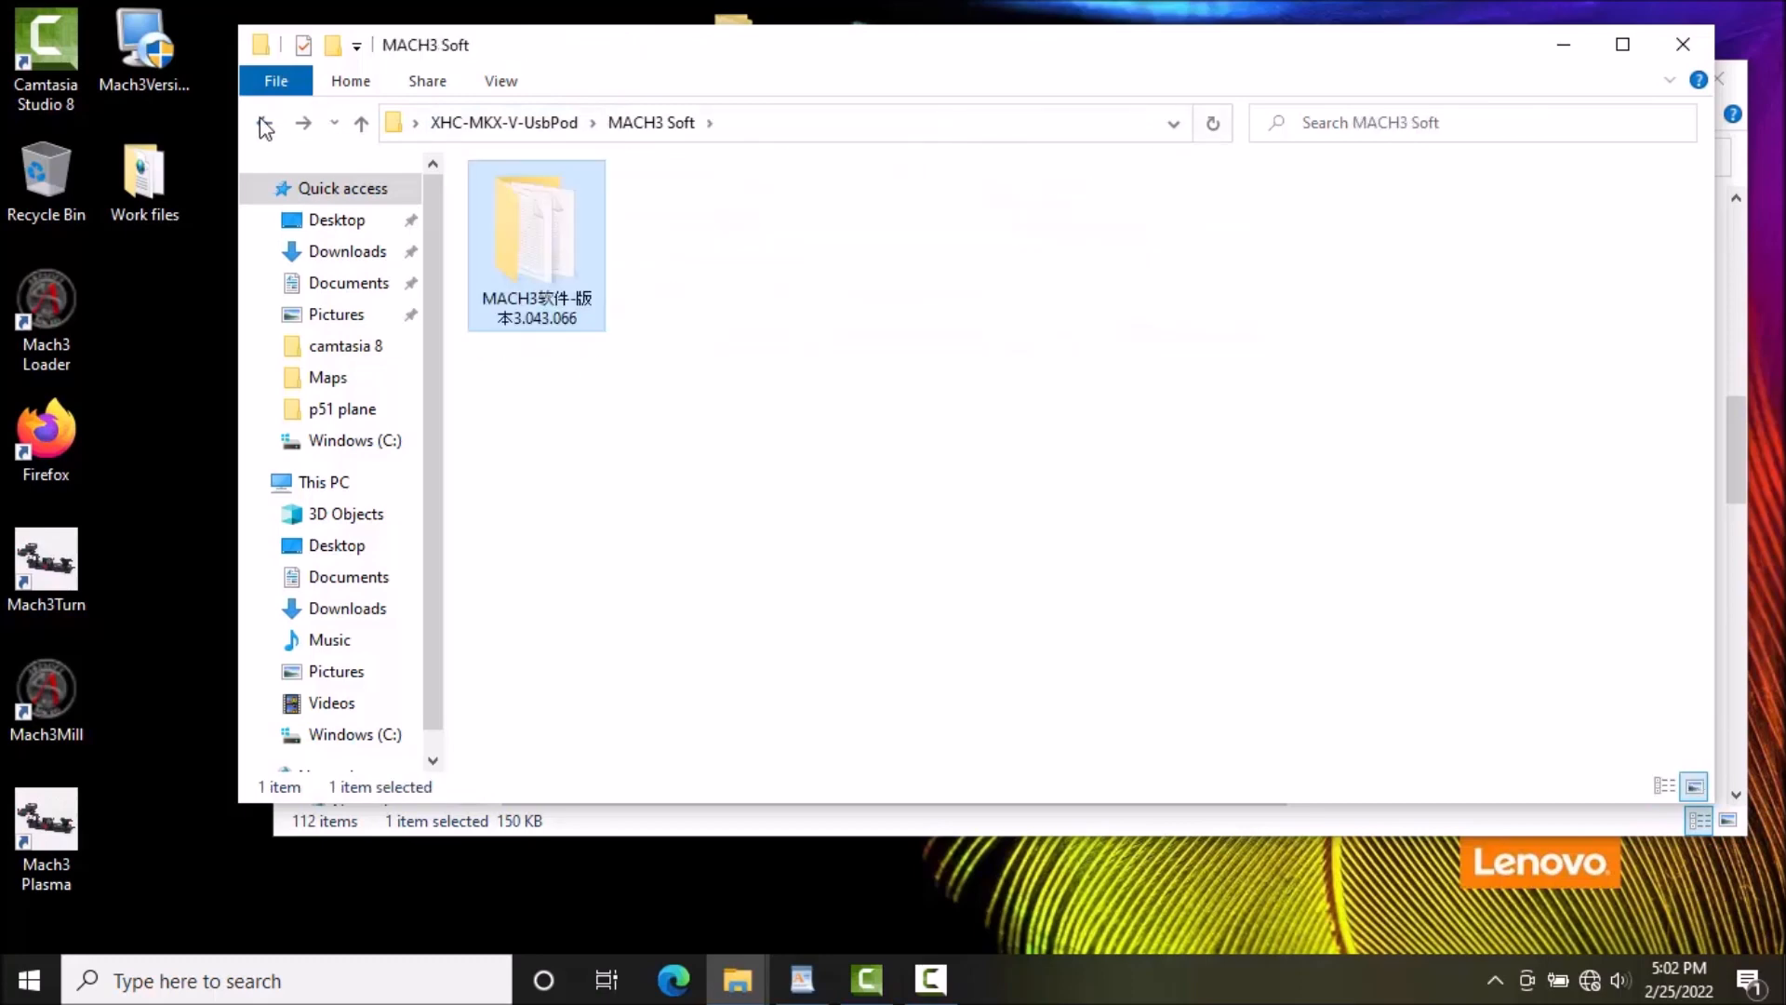
{"action": "left_click", "coordinate": [262, 122]}
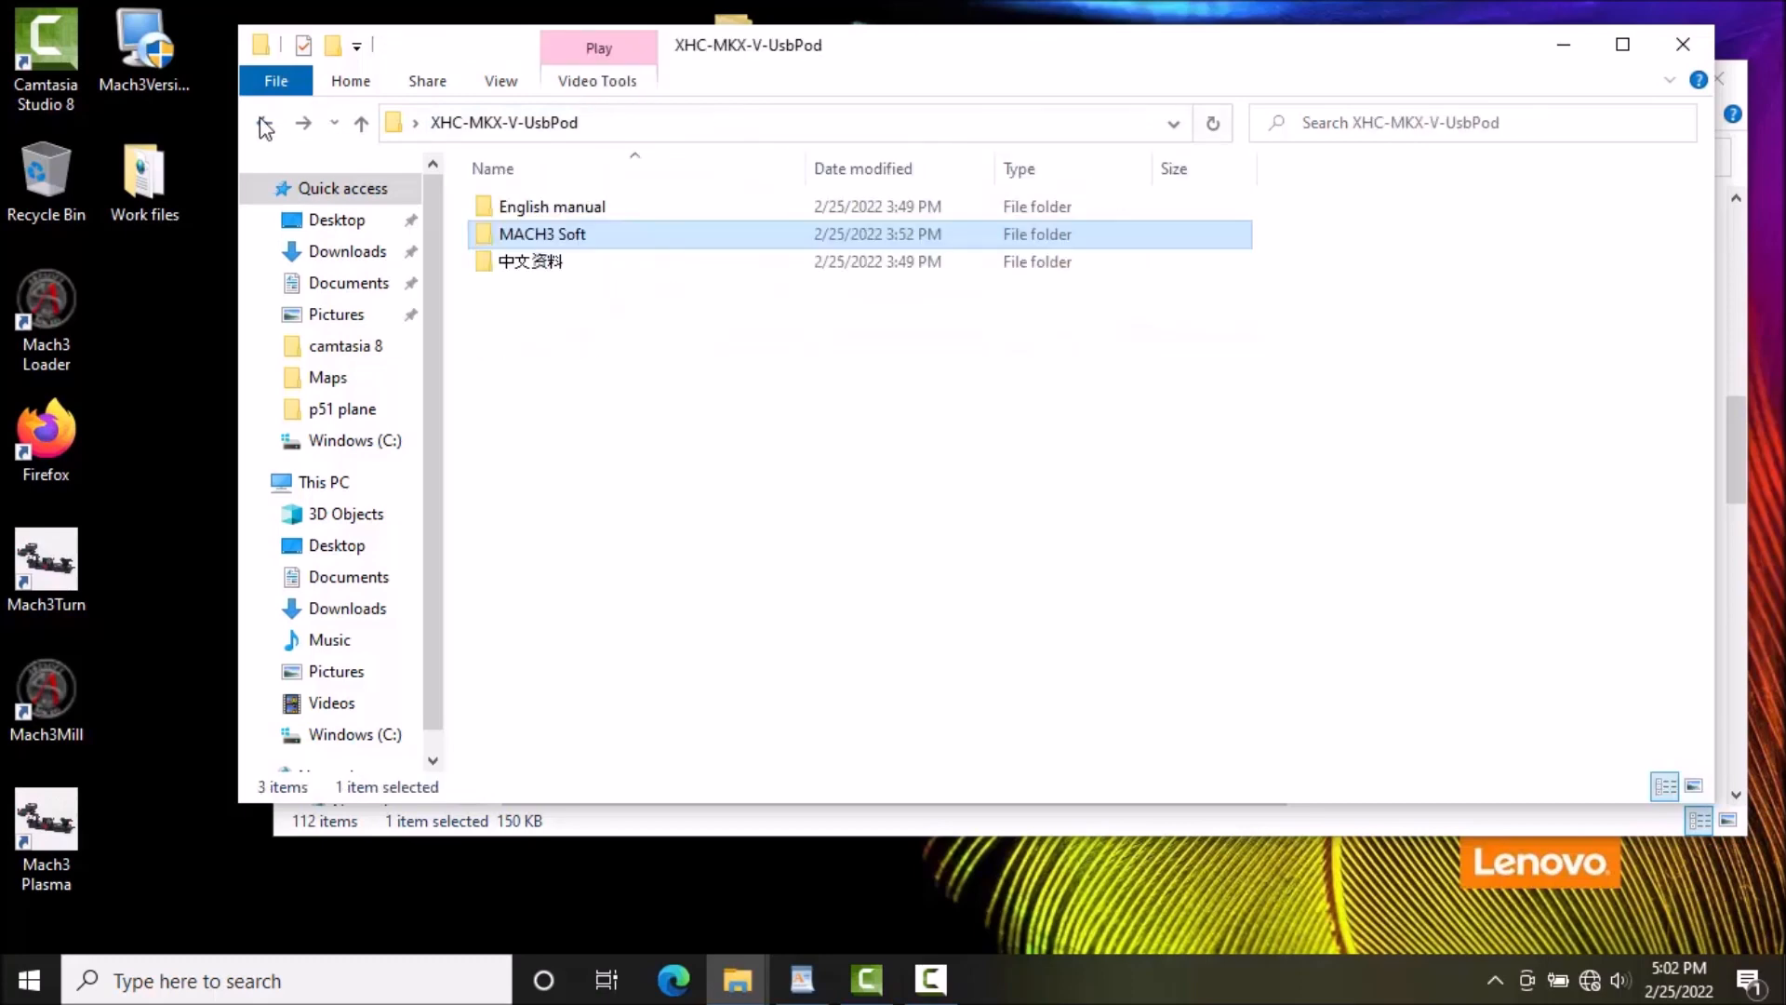
Examine the 中文资料 folder, including both screen sets under MACH3-界面 and the MKX-V-5代卡接线图 wiring folder
{"action": "double_click", "coordinate": [530, 261]}
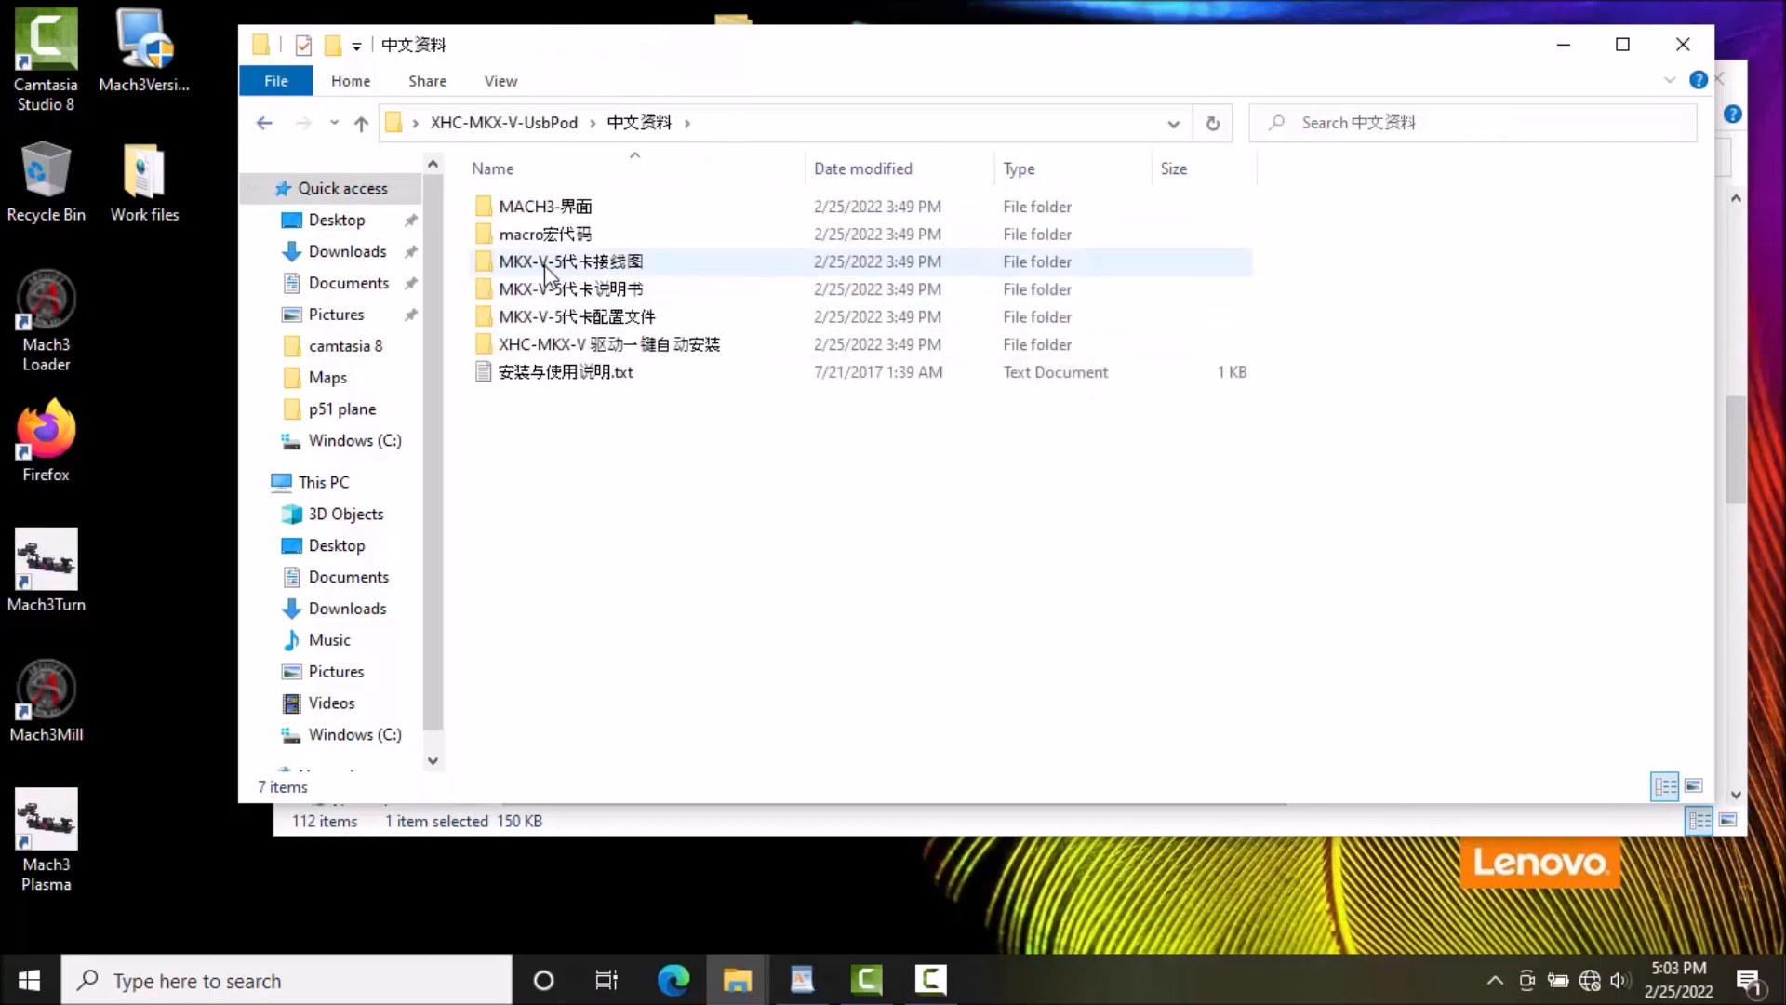
{"action": "double_click", "coordinate": [539, 207]}
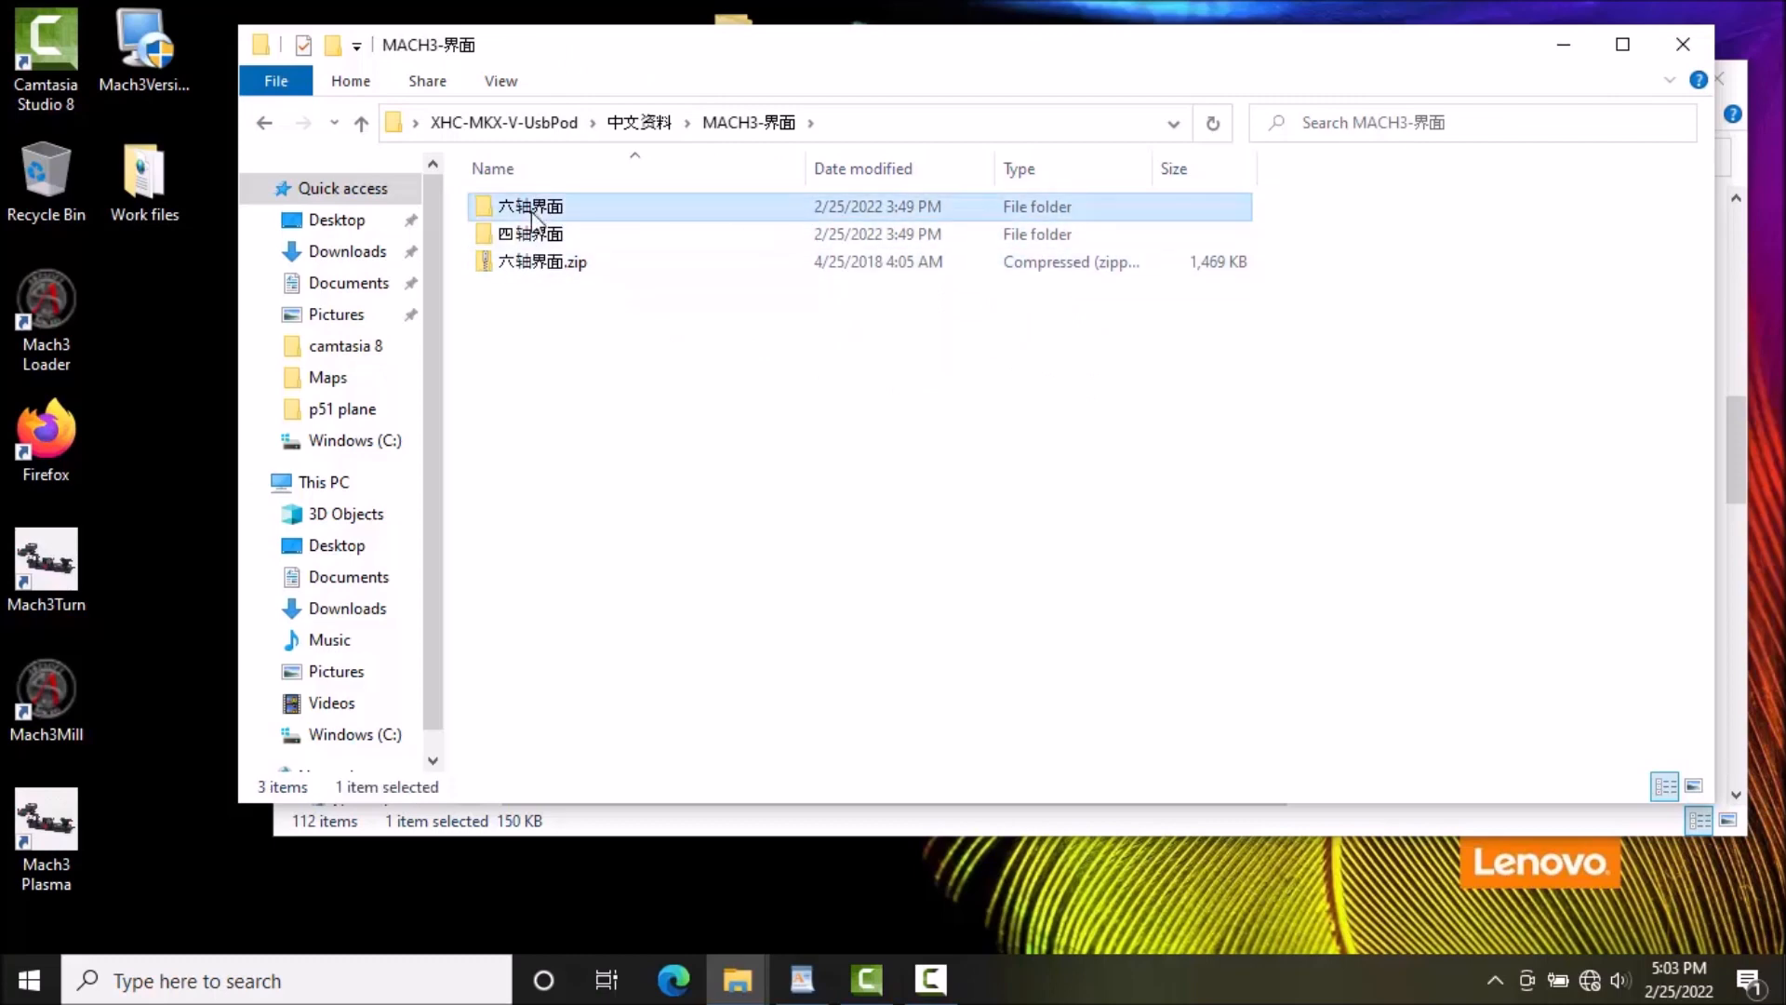
{"action": "double_click", "coordinate": [529, 209]}
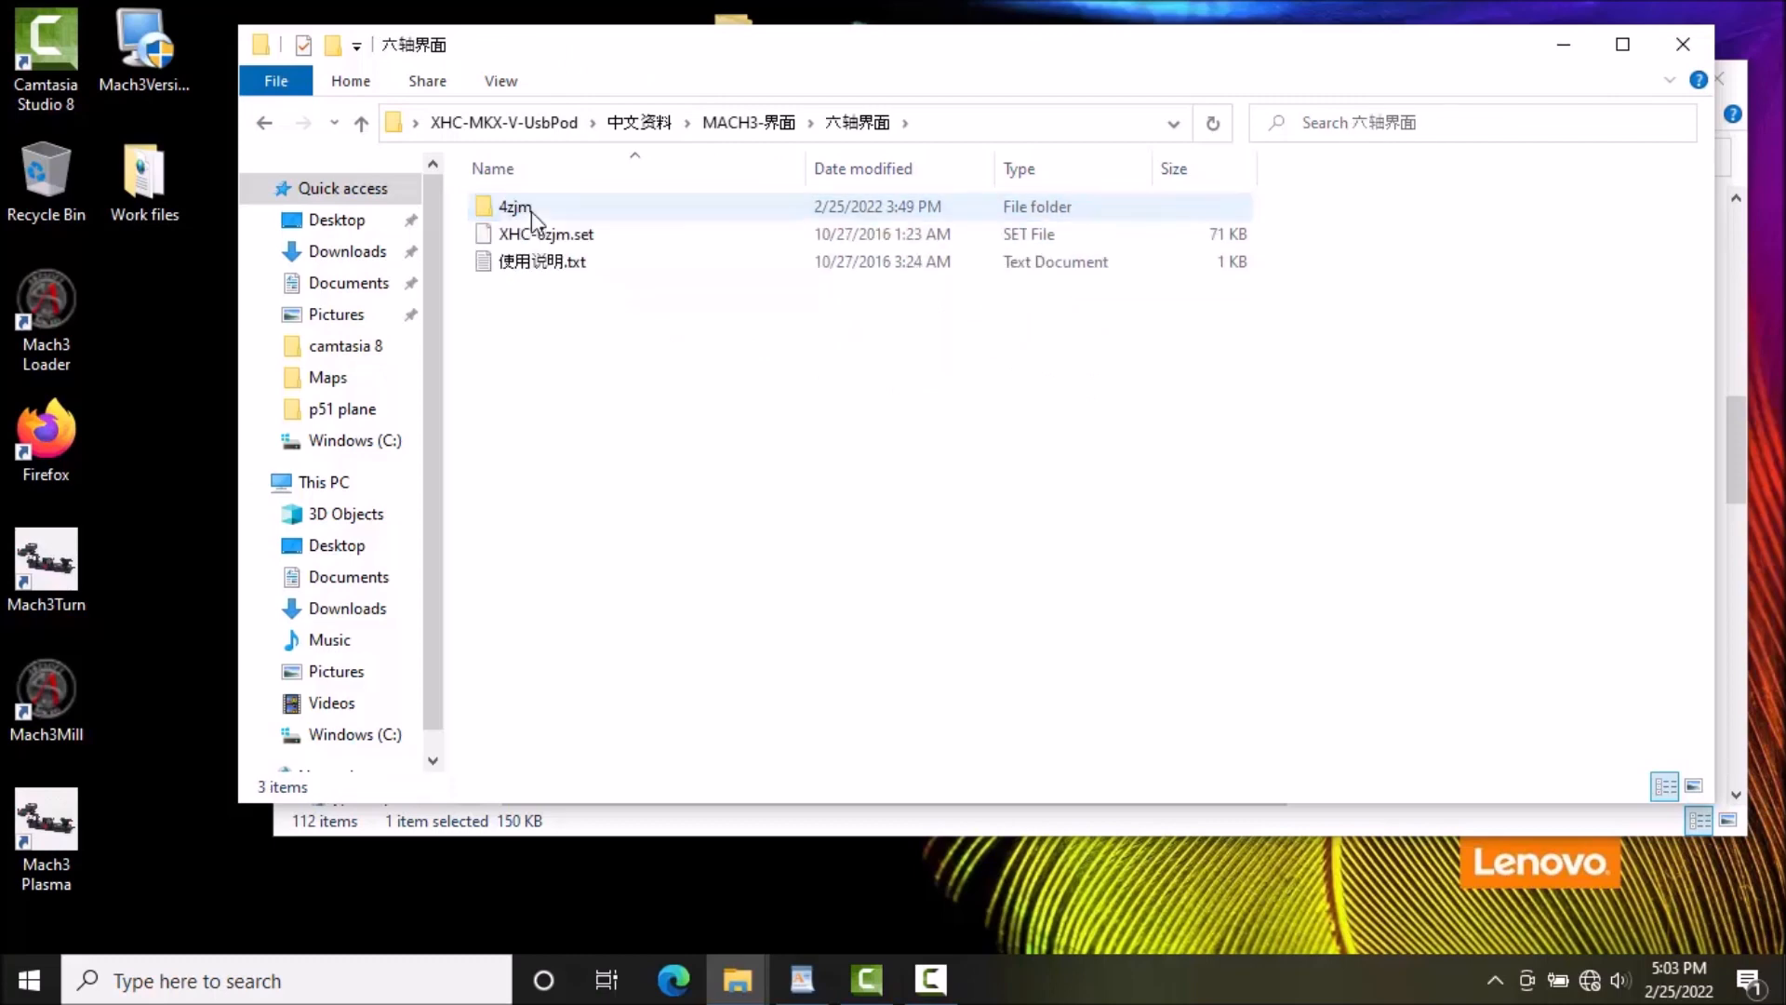
{"action": "left_click", "coordinate": [265, 122]}
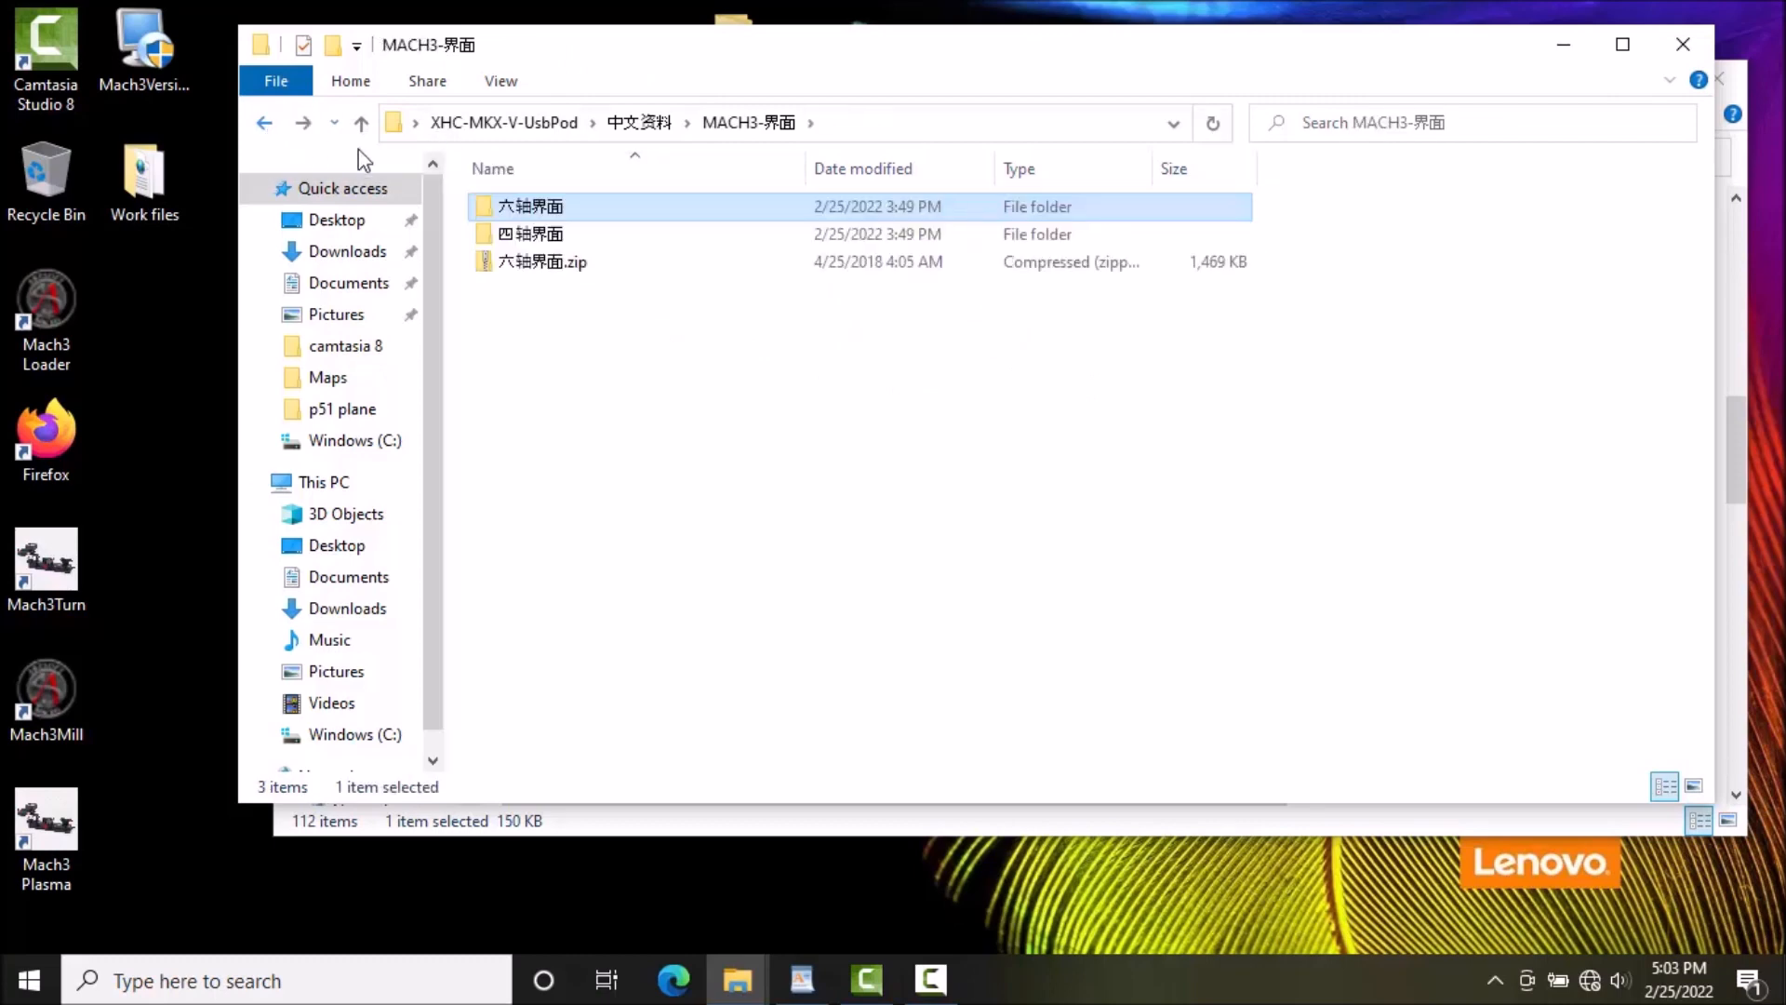
{"action": "double_click", "coordinate": [495, 229]}
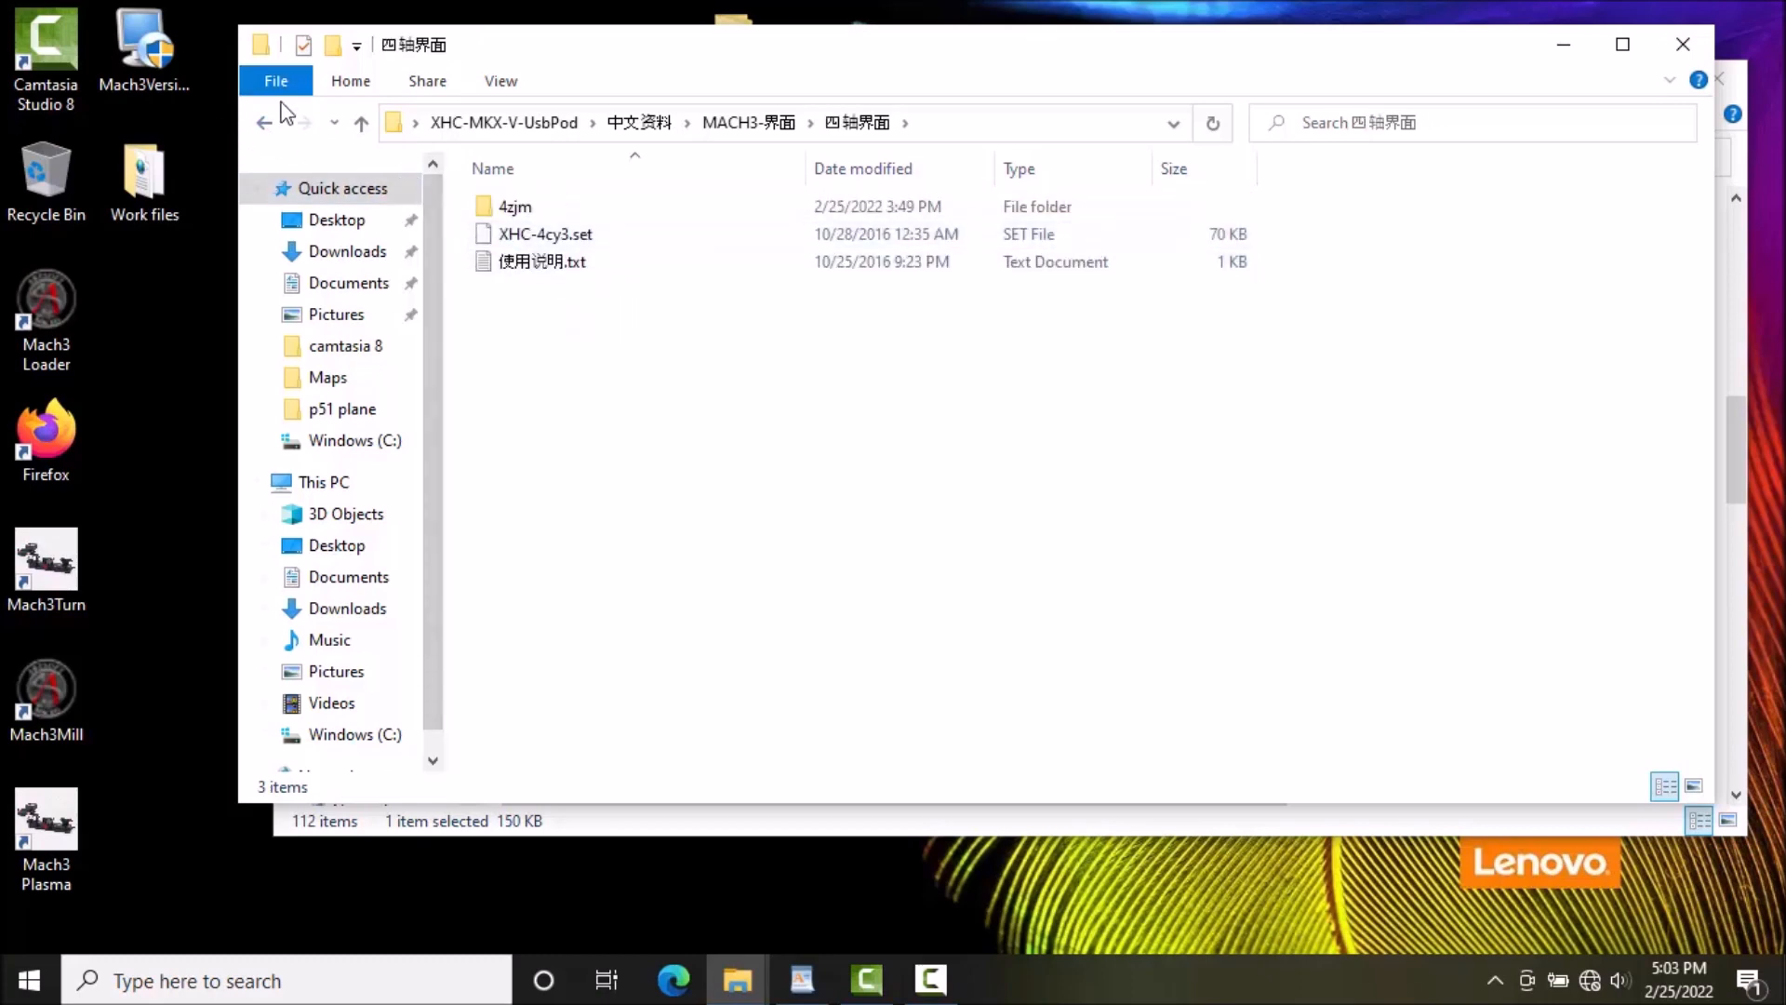
{"action": "left_click", "coordinate": [265, 123]}
{"action": "left_click", "coordinate": [266, 125]}
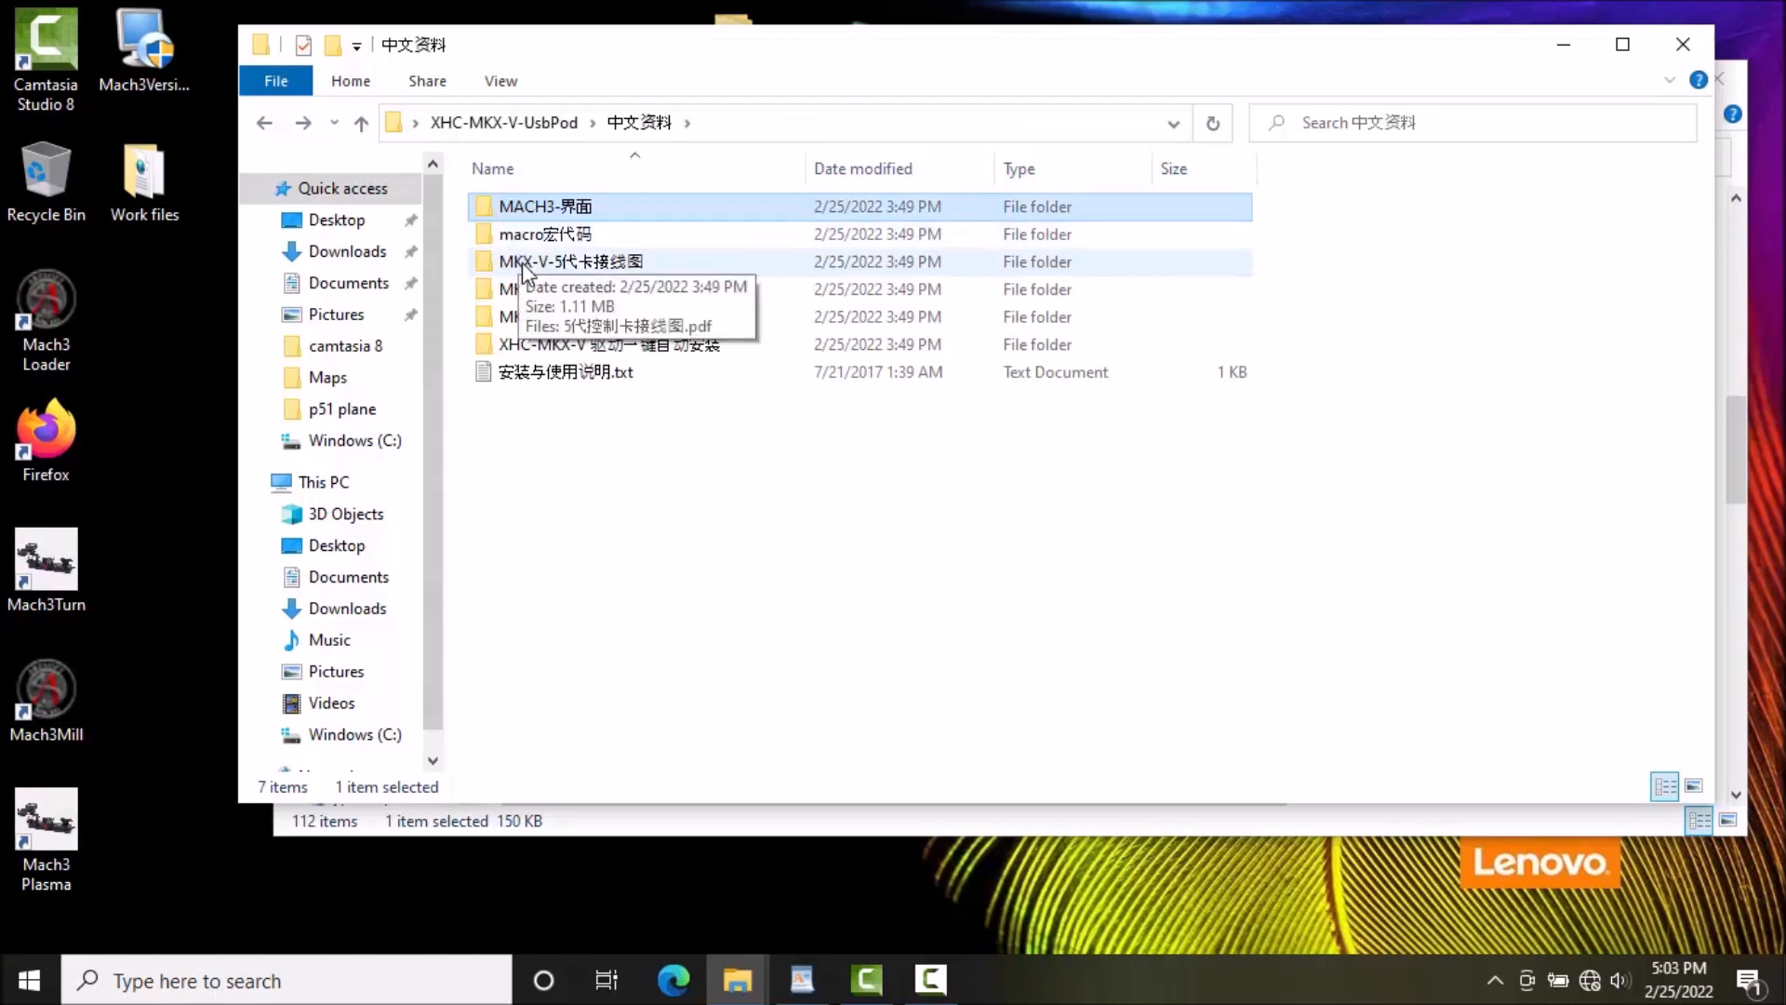
{"action": "double_click", "coordinate": [518, 264]}
{"action": "left_click", "coordinate": [265, 123]}
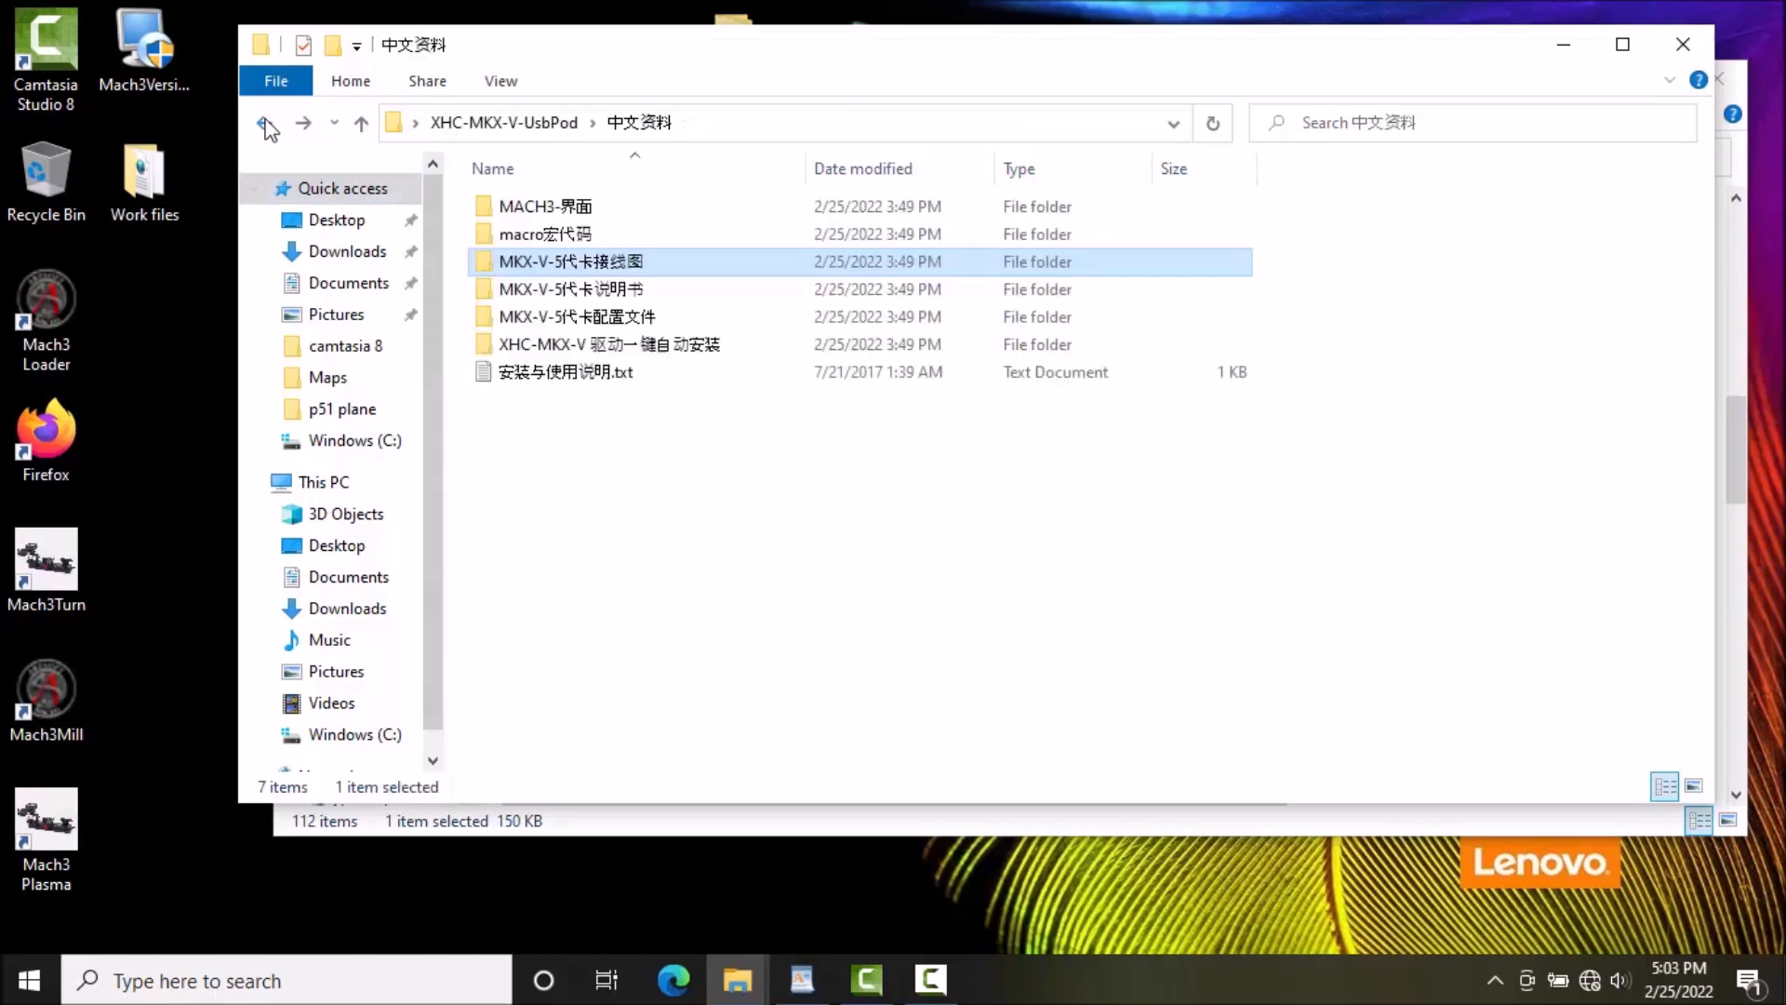
Copy NcUsbPod.dll from the XHC-MKX-V 驱动一键自动安装 driver folder inside 中文资料
{"action": "double_click", "coordinate": [526, 344]}
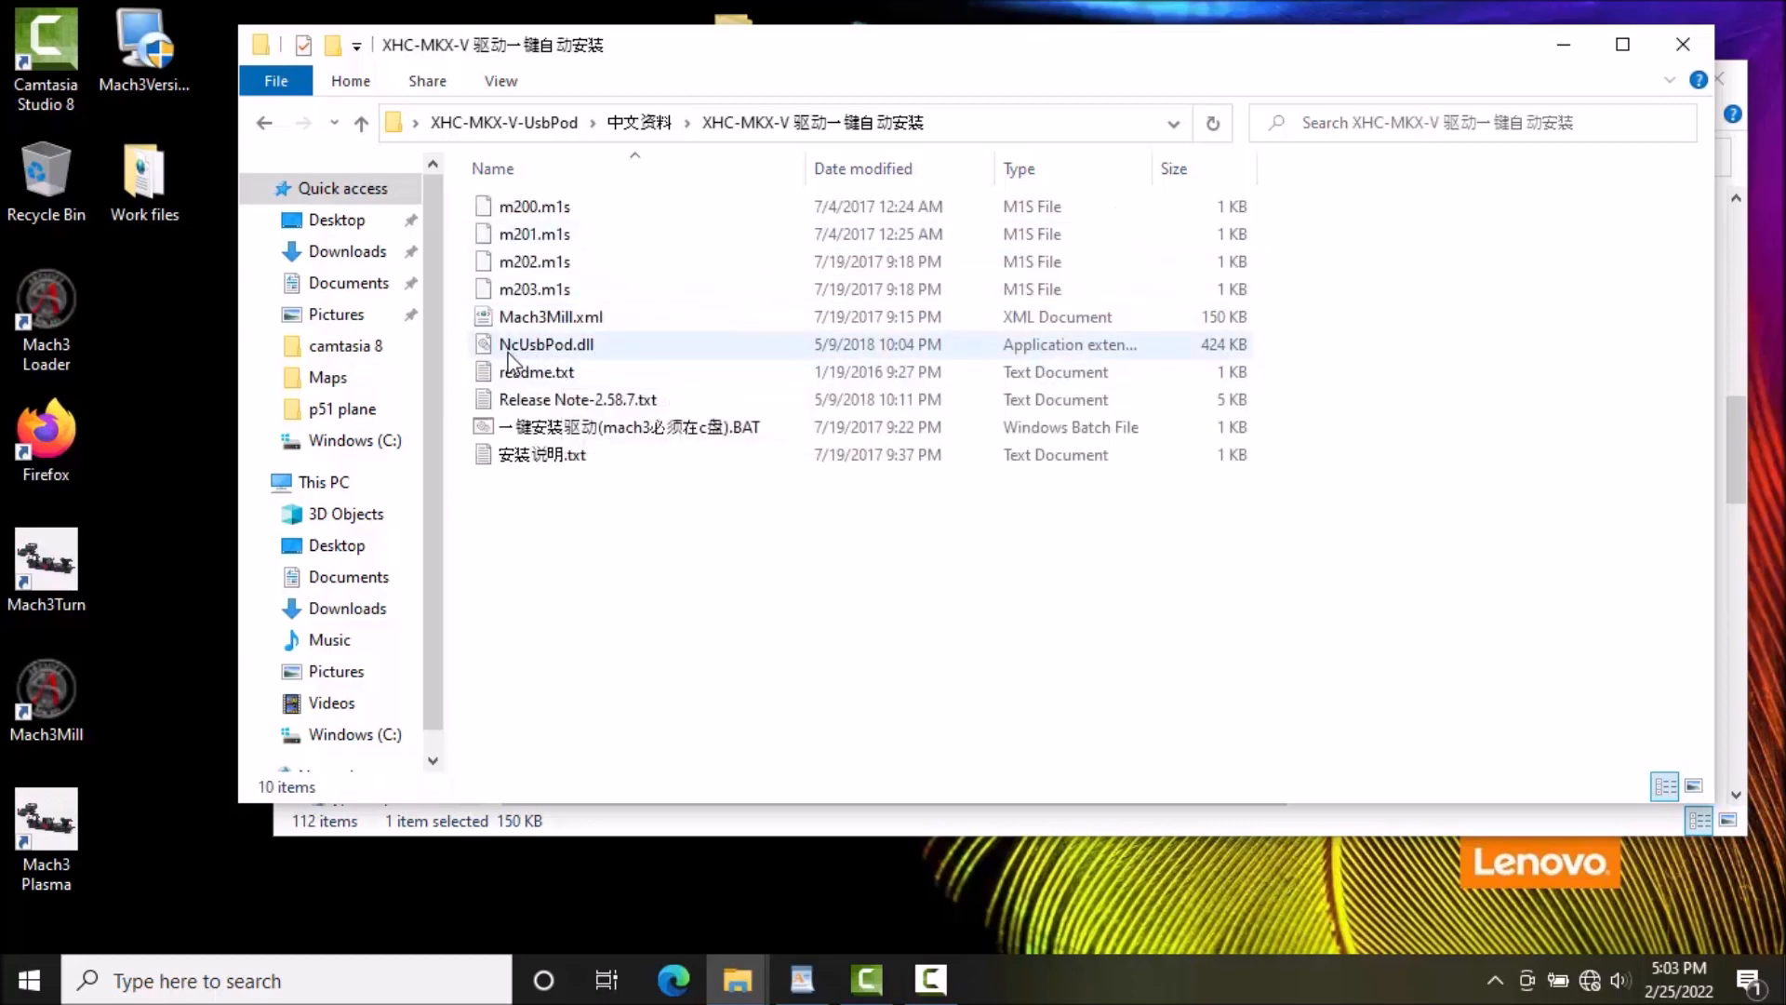
{"action": "left_click", "coordinate": [563, 346]}
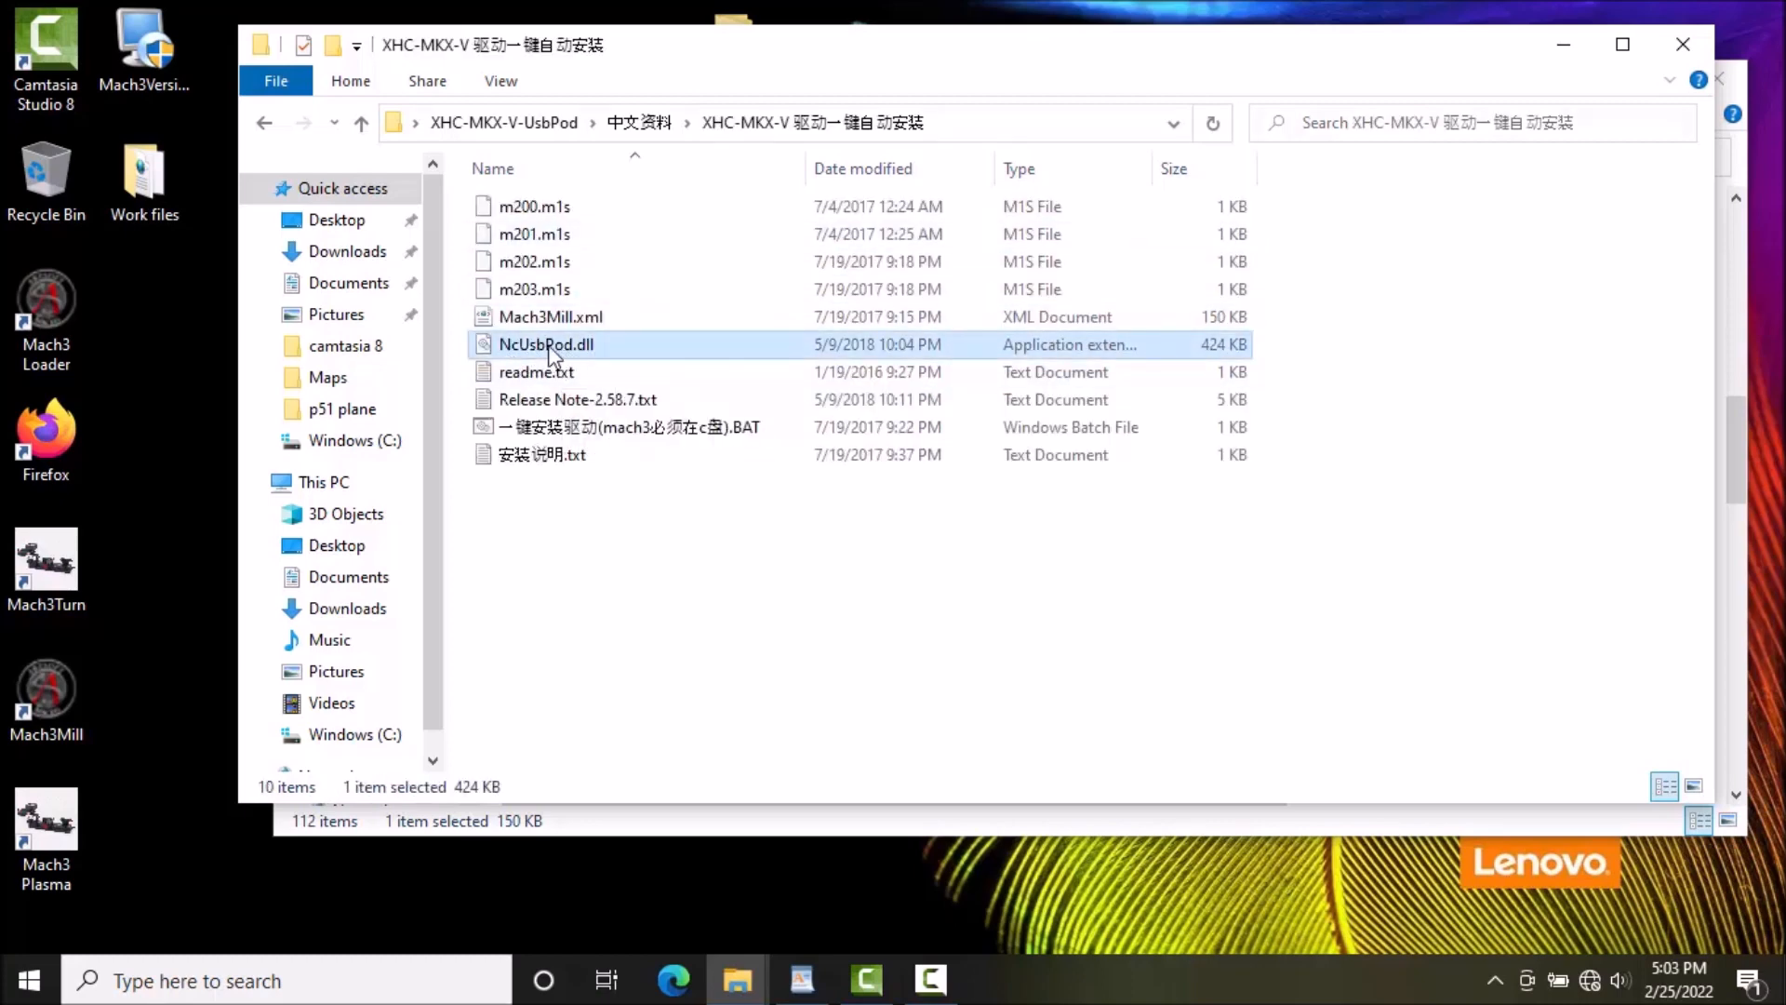
{"action": "right_click", "coordinate": [549, 344]}
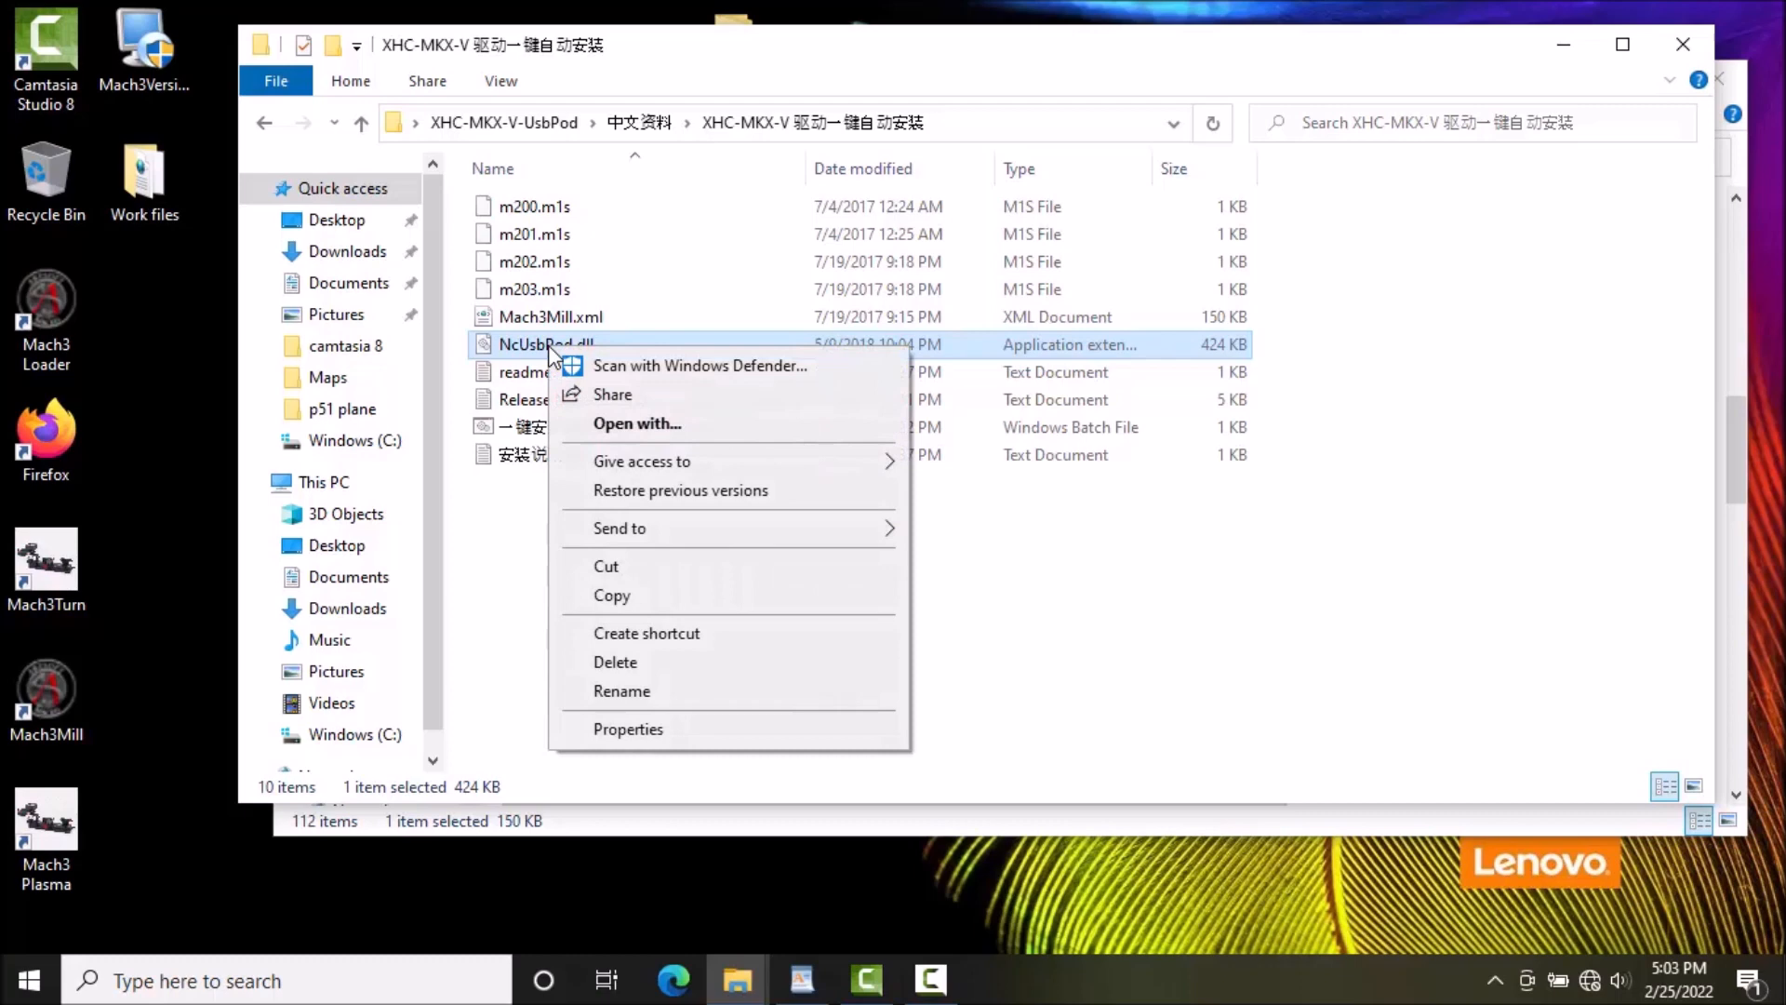
{"action": "left_click", "coordinate": [619, 596]}
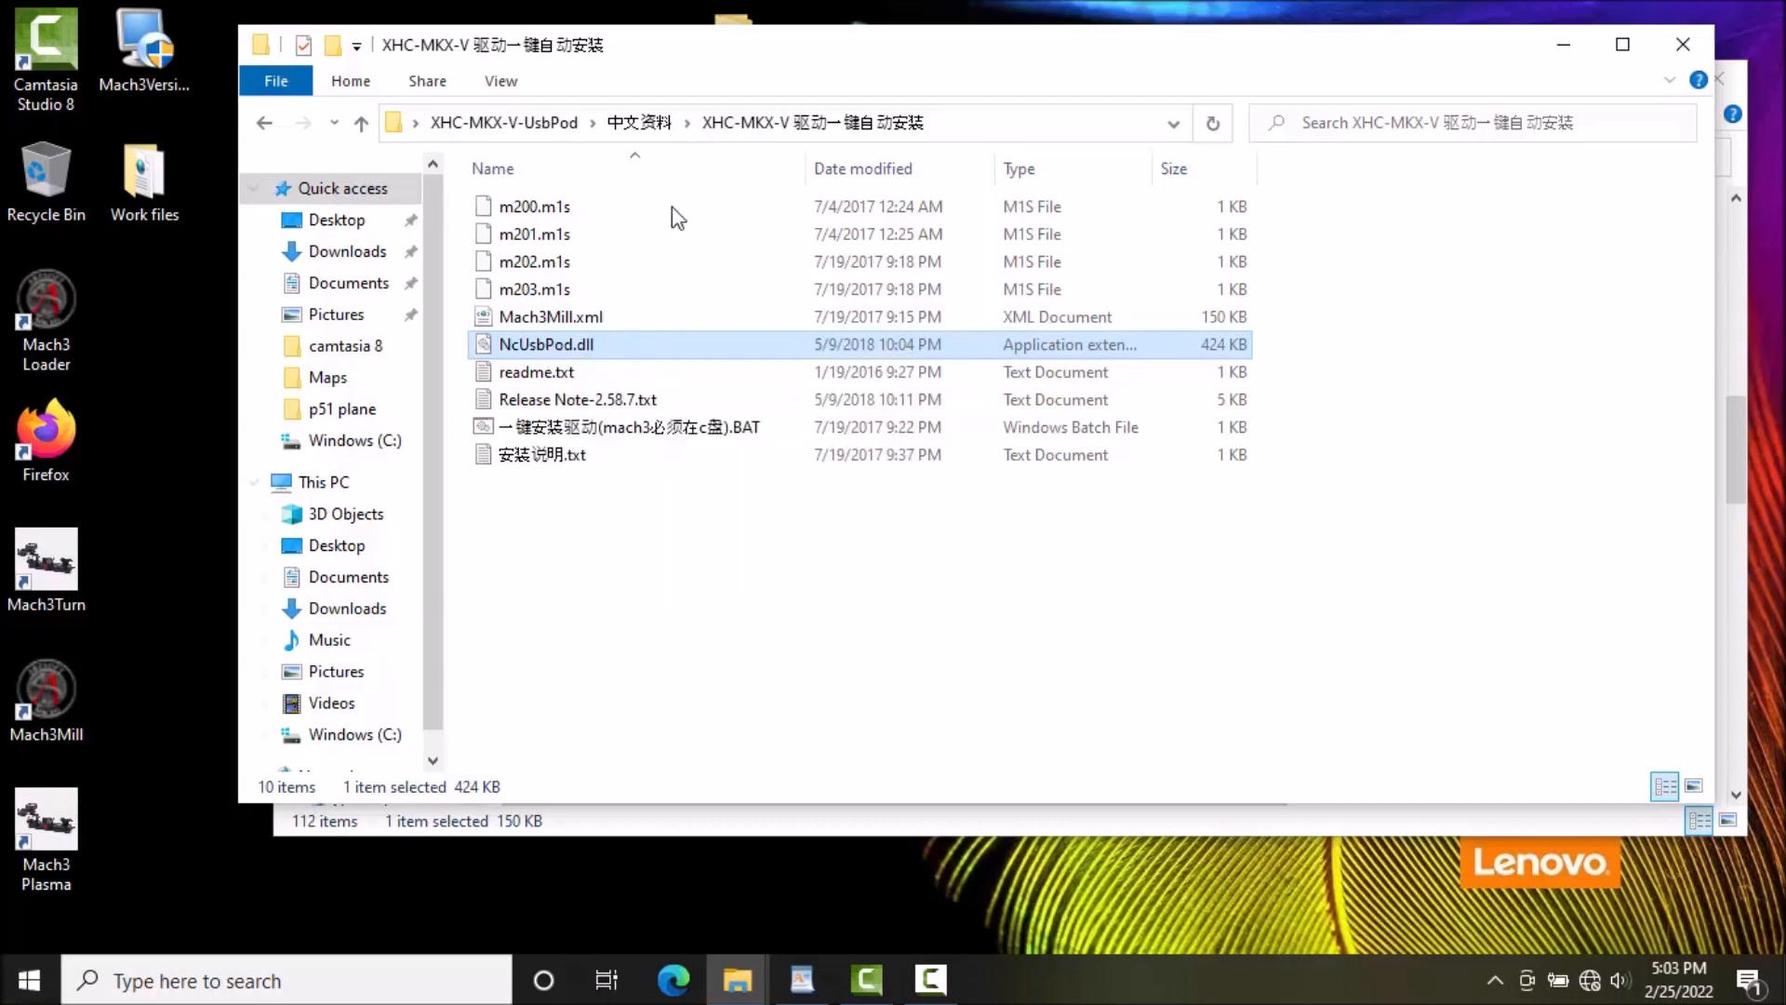
Paste the copied NcUsbPod.dll into the PlugIns subfolder of C:\Mach3
{"action": "left_click_drag", "start_coordinate": [1515, 60], "coordinate": [1464, 405]}
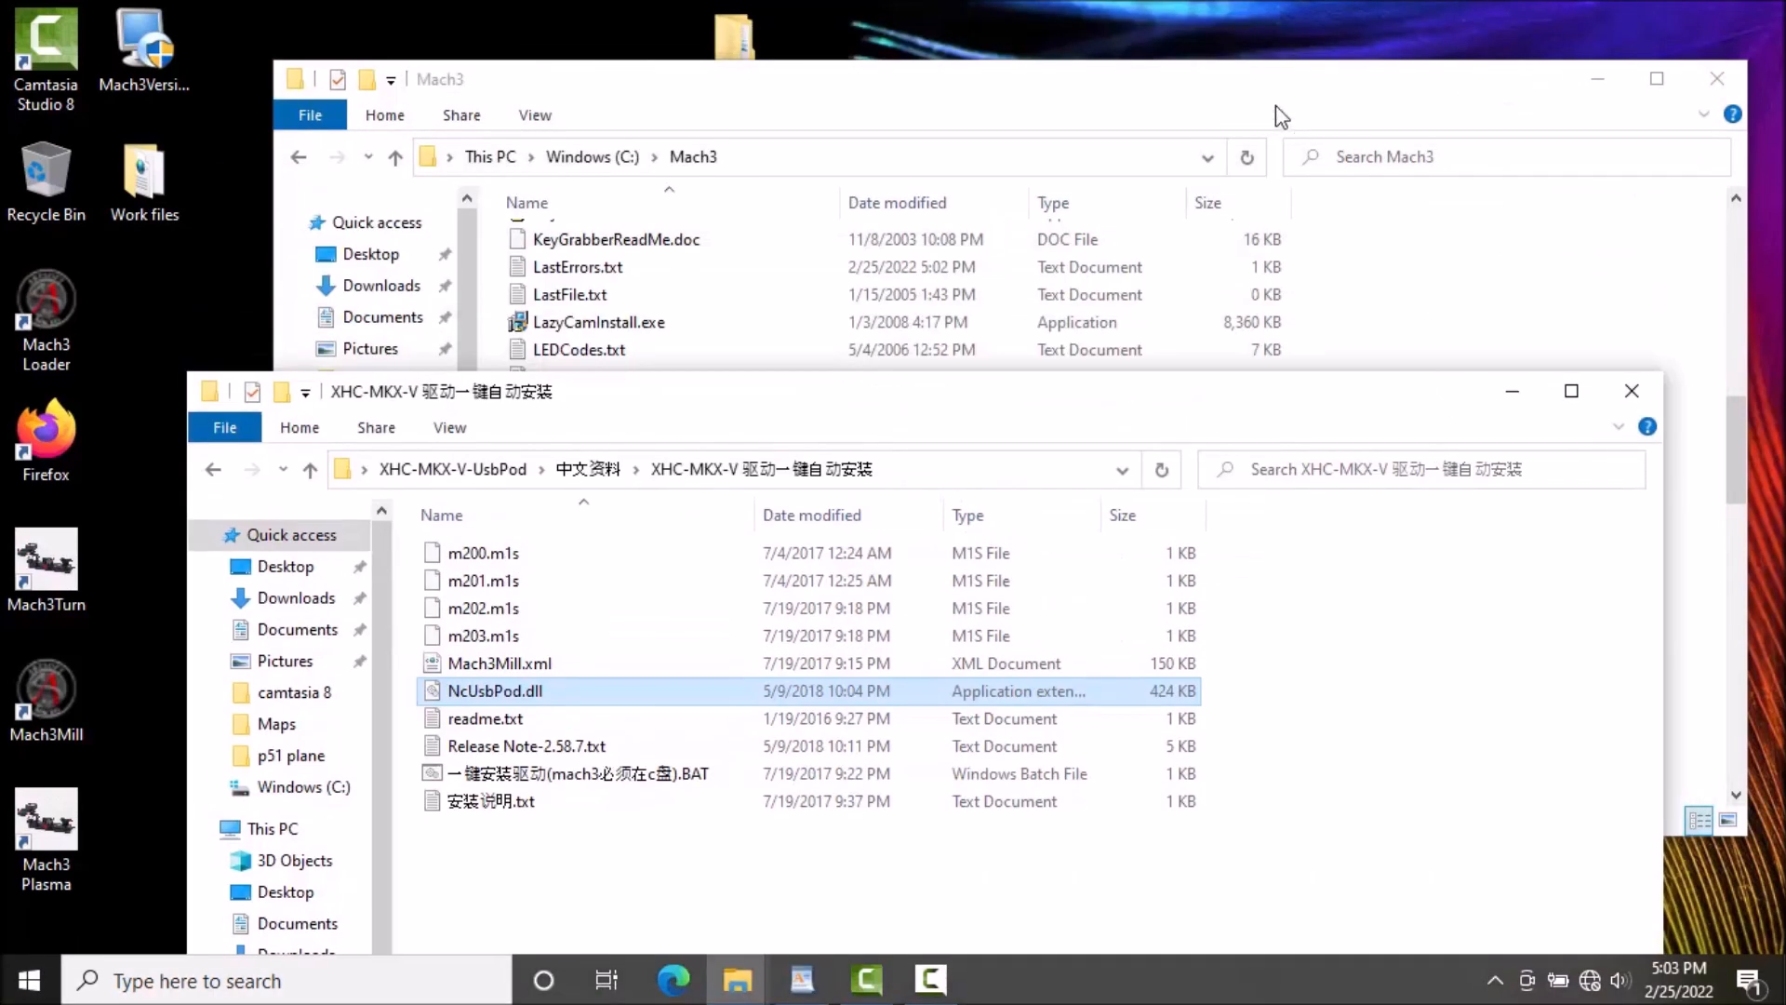
{"action": "left_click", "coordinate": [1189, 103]}
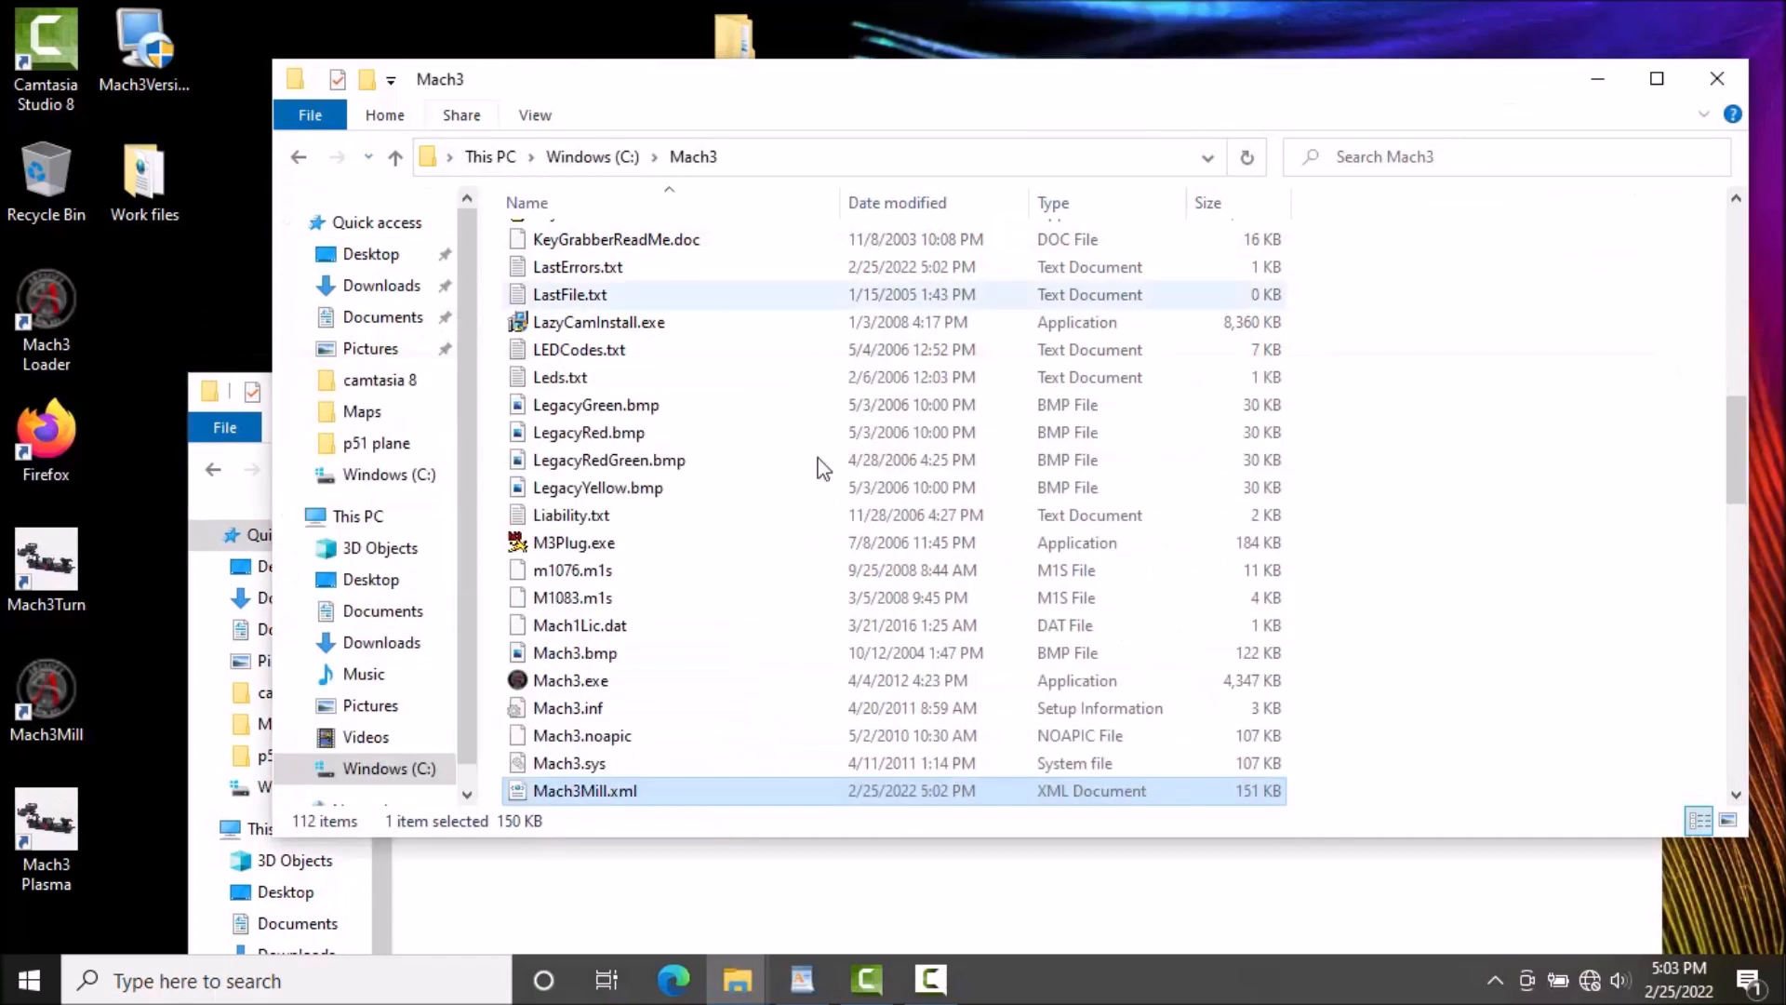
{"action": "scroll", "coordinate": [780, 535], "scroll_direction": "up", "scroll_amount": 7}
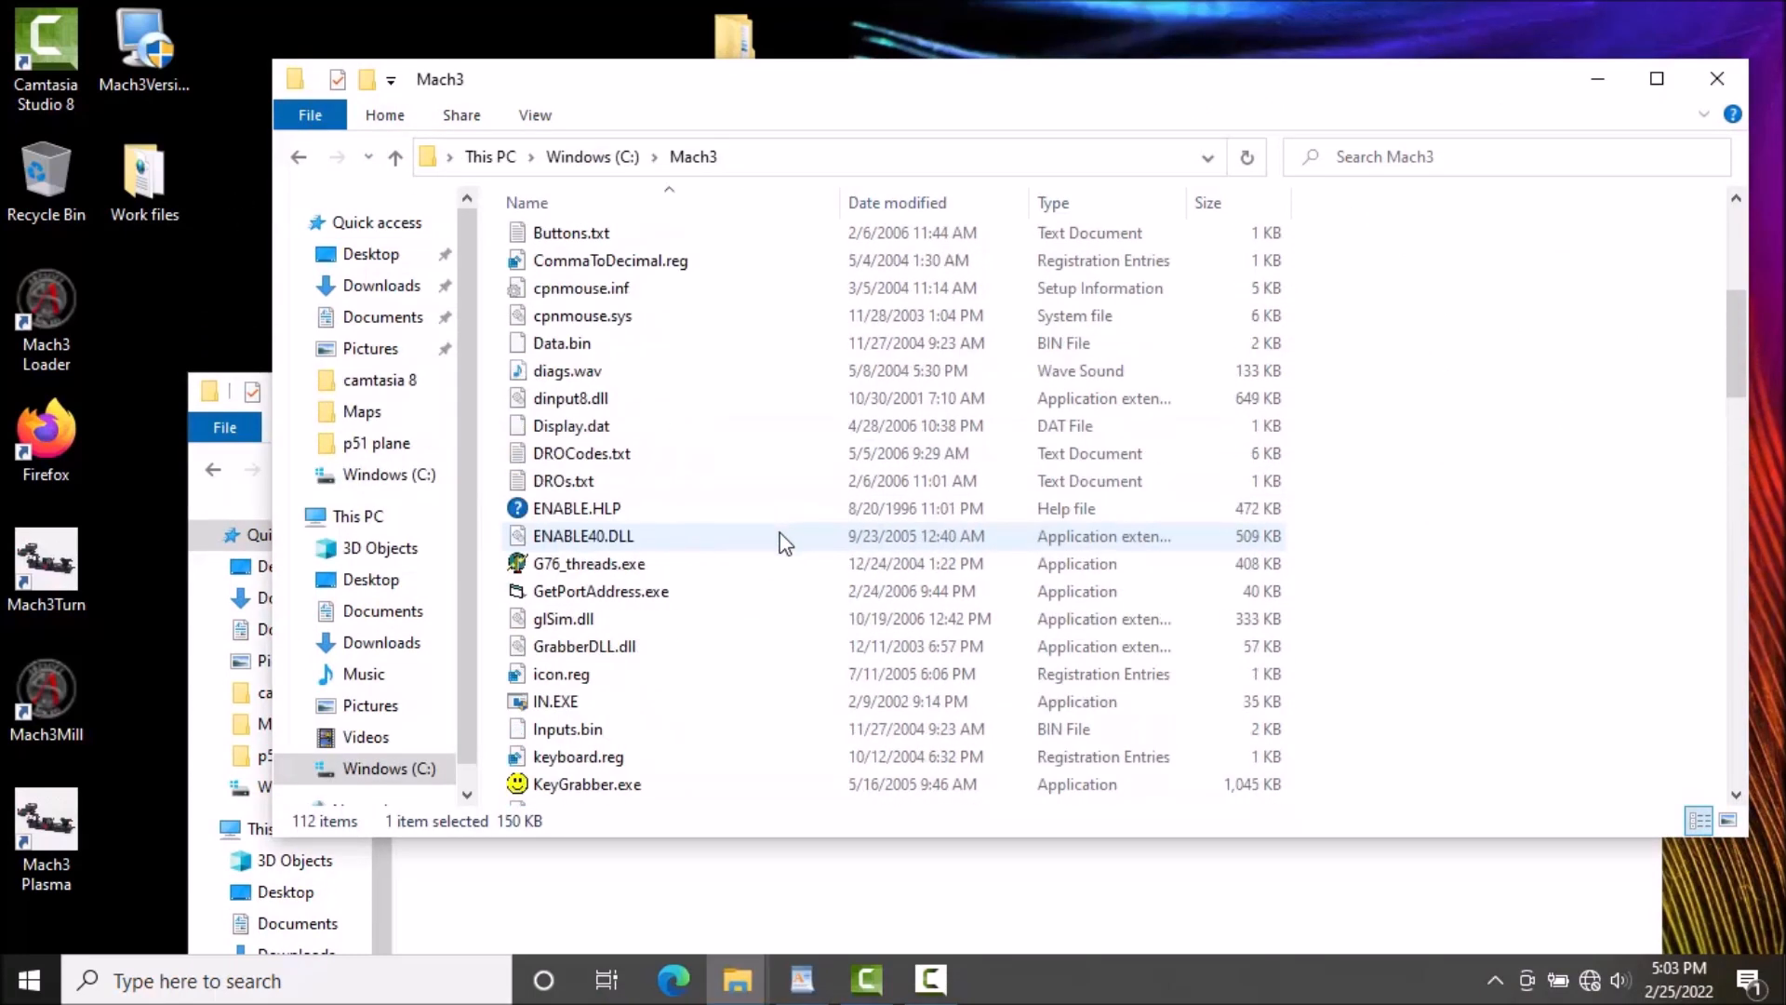
{"action": "scroll", "coordinate": [779, 543], "scroll_direction": "up", "scroll_amount": 6}
{"action": "double_click", "coordinate": [602, 444]}
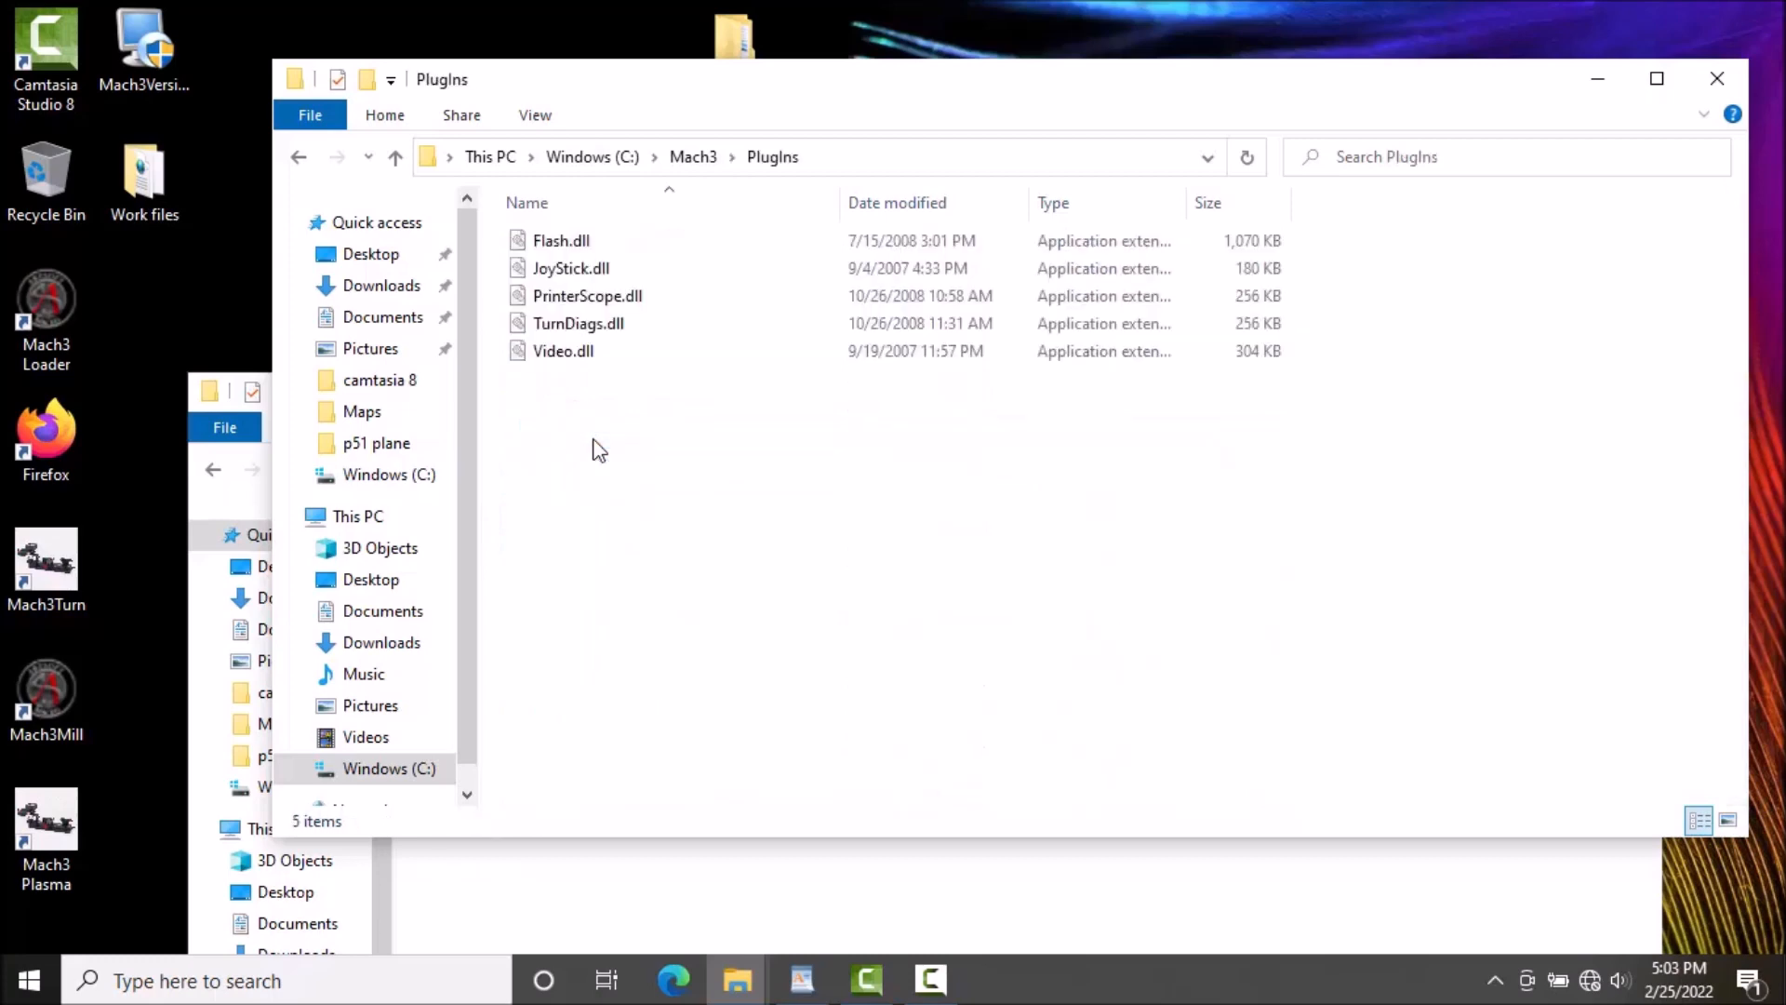
{"action": "right_click", "coordinate": [613, 446]}
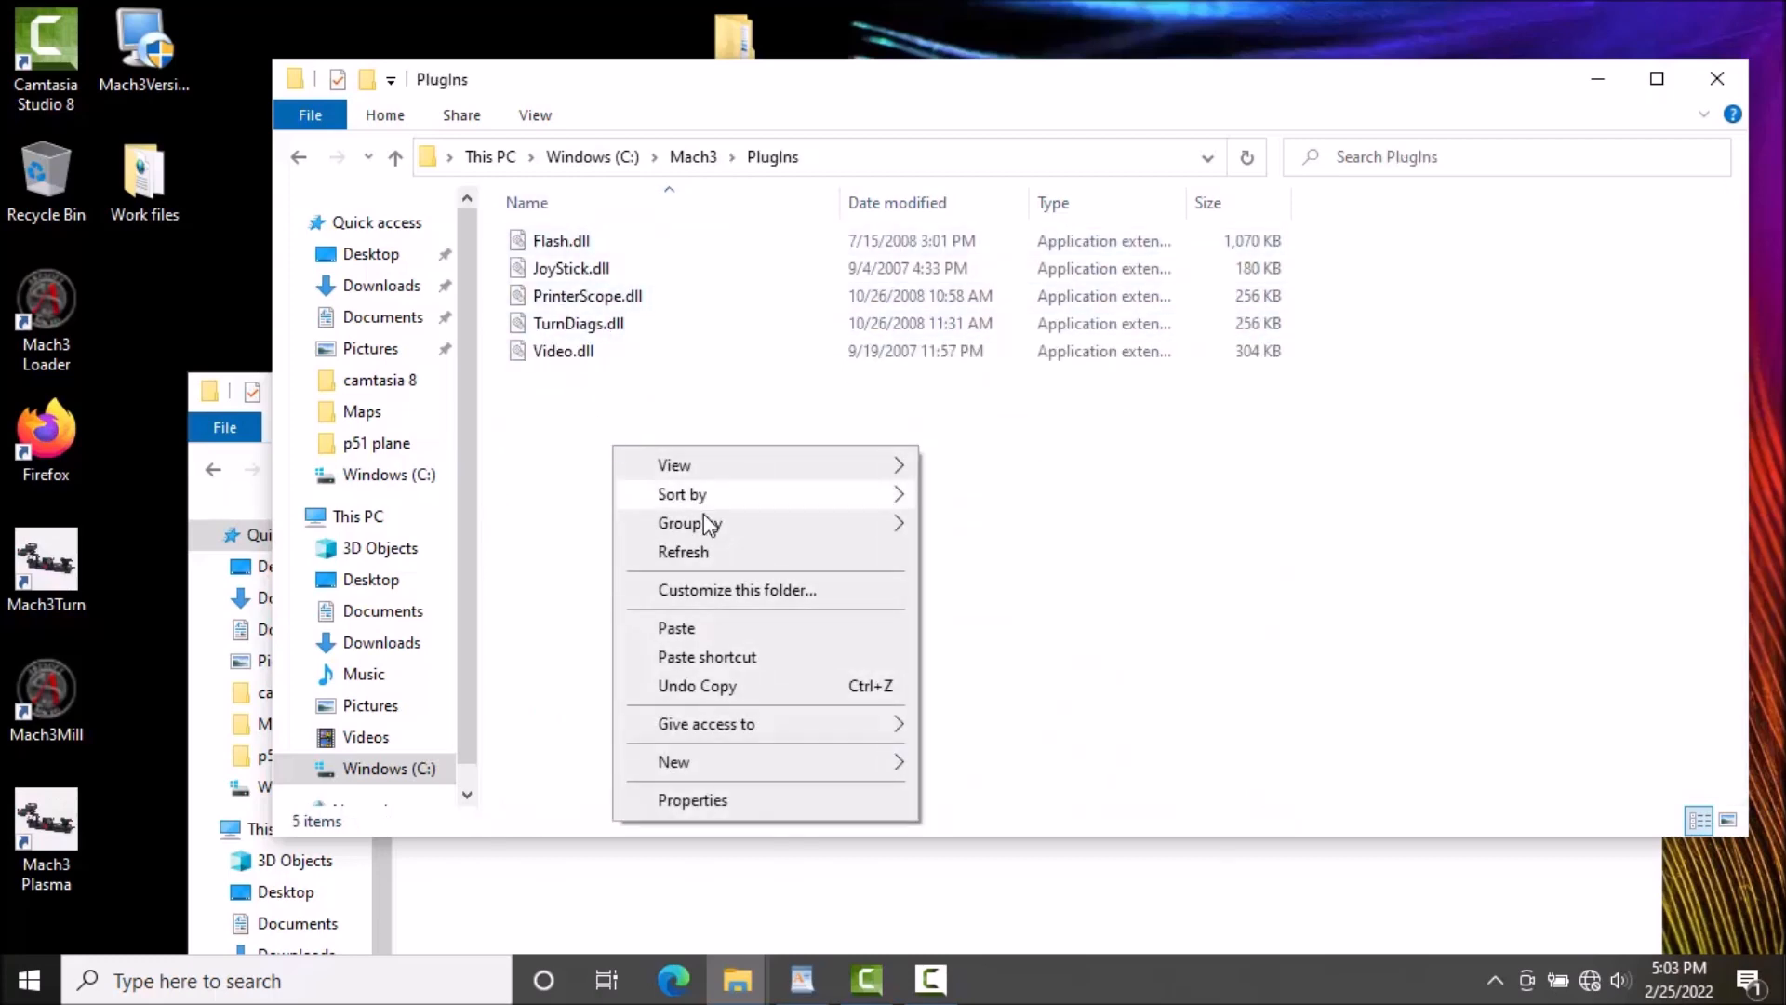
{"action": "left_click", "coordinate": [699, 629]}
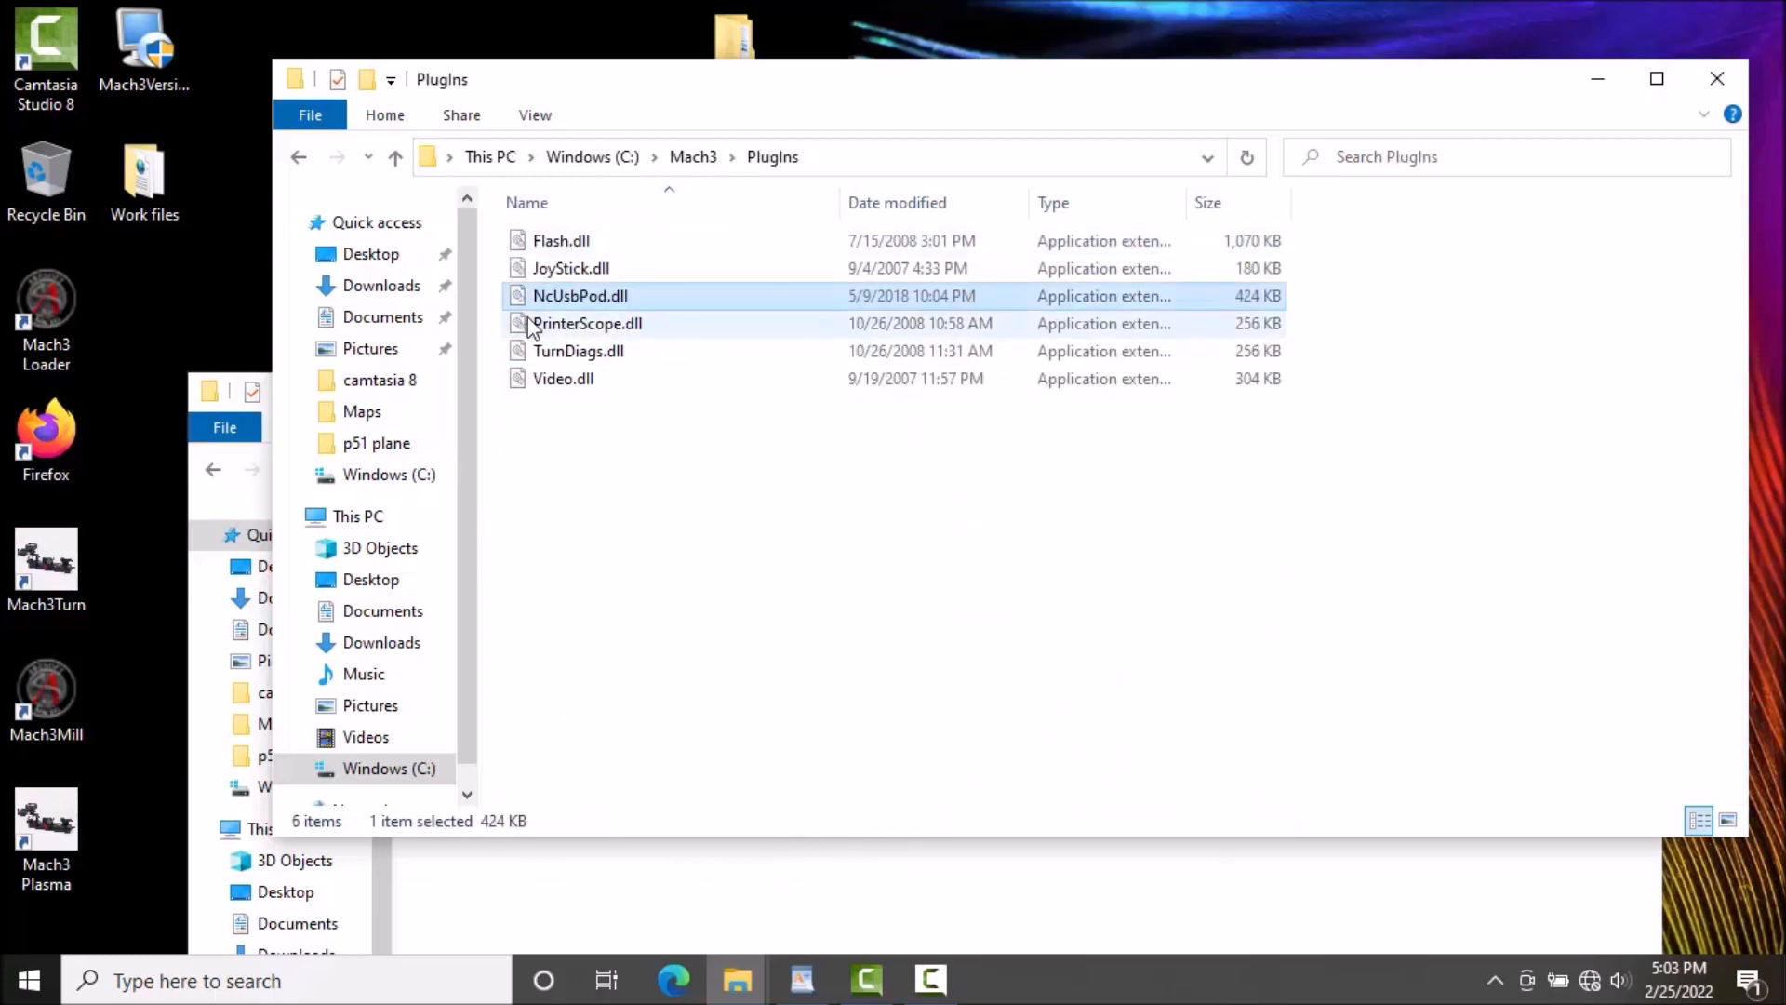
{"action": "mouse_move", "coordinate": [621, 301]}
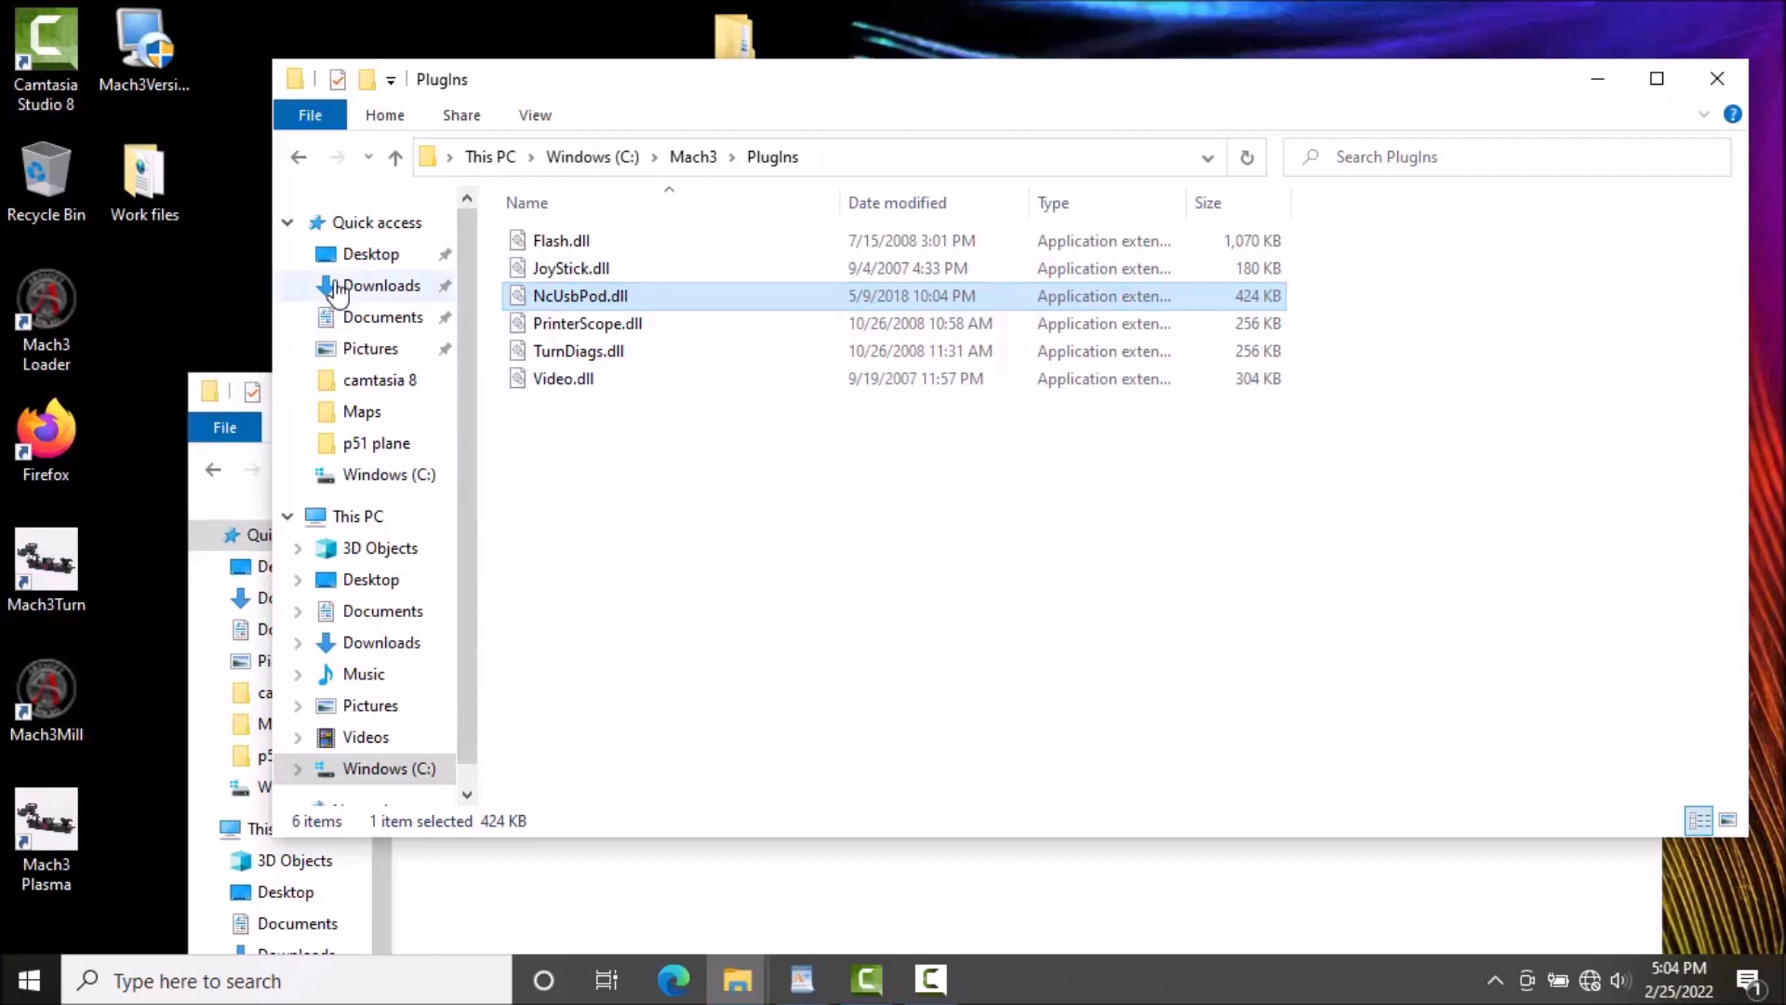
Launch Mach3Mill and check which plugin controls it offers
{"action": "double_click", "coordinate": [60, 695]}
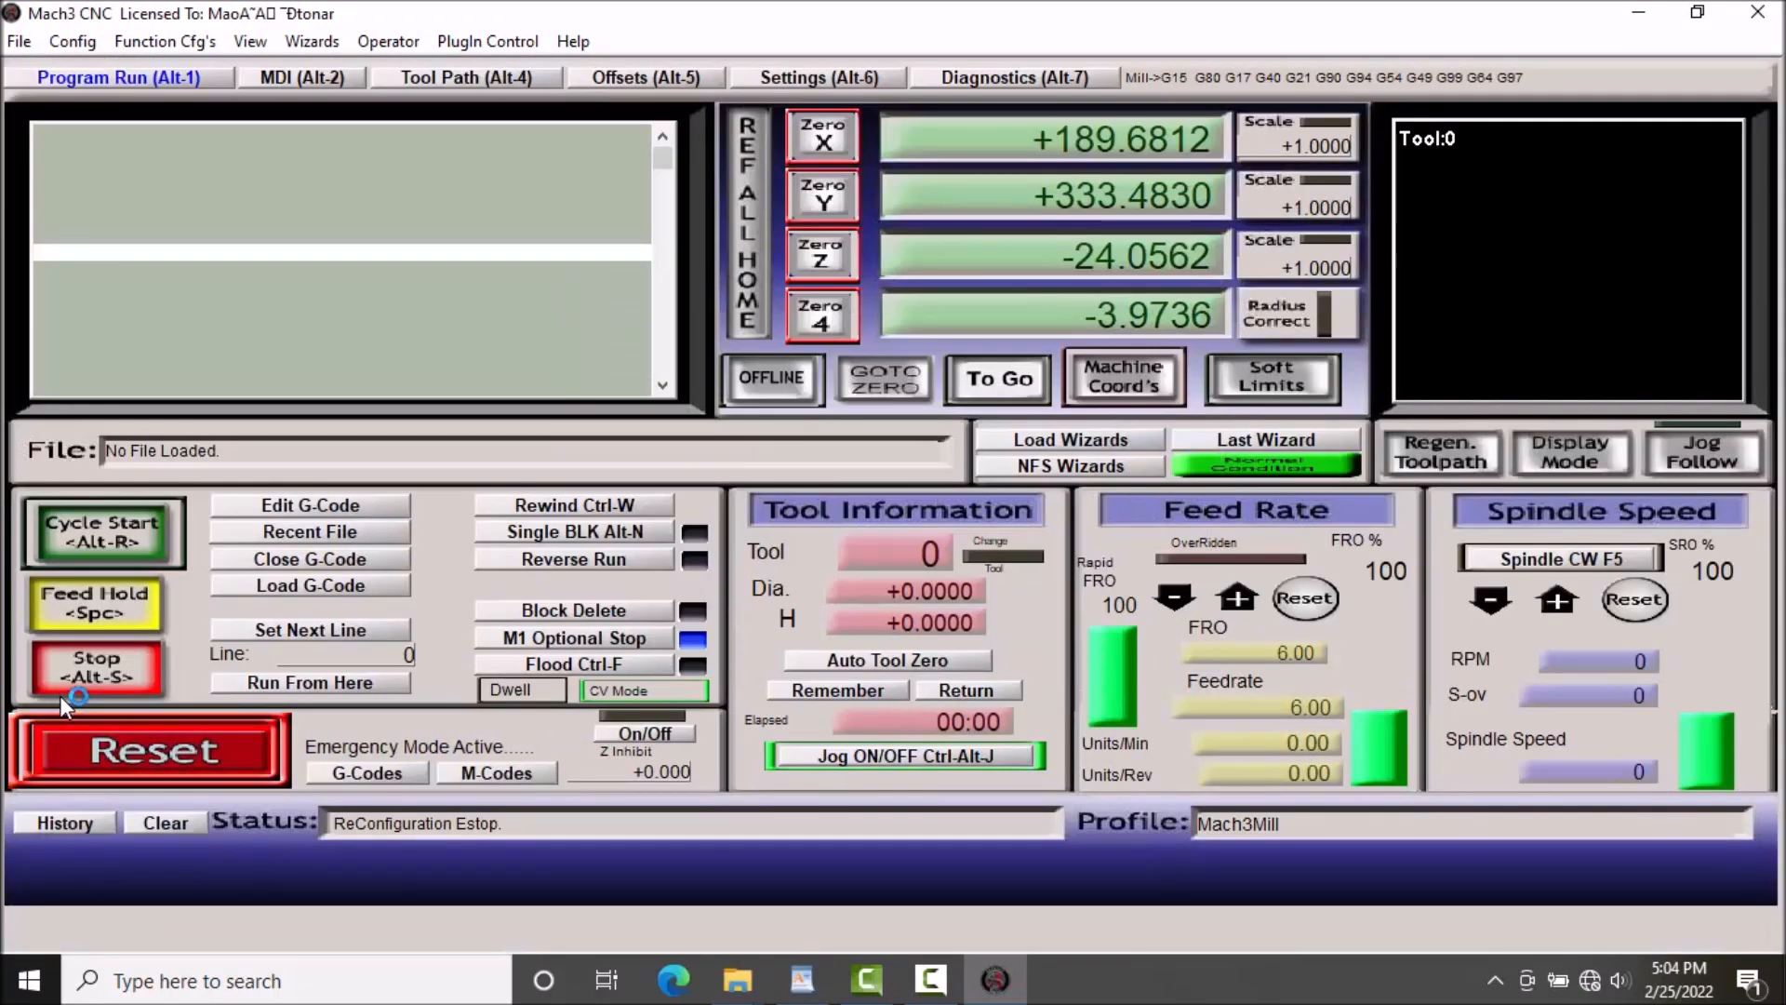
{"action": "left_click", "coordinate": [468, 46]}
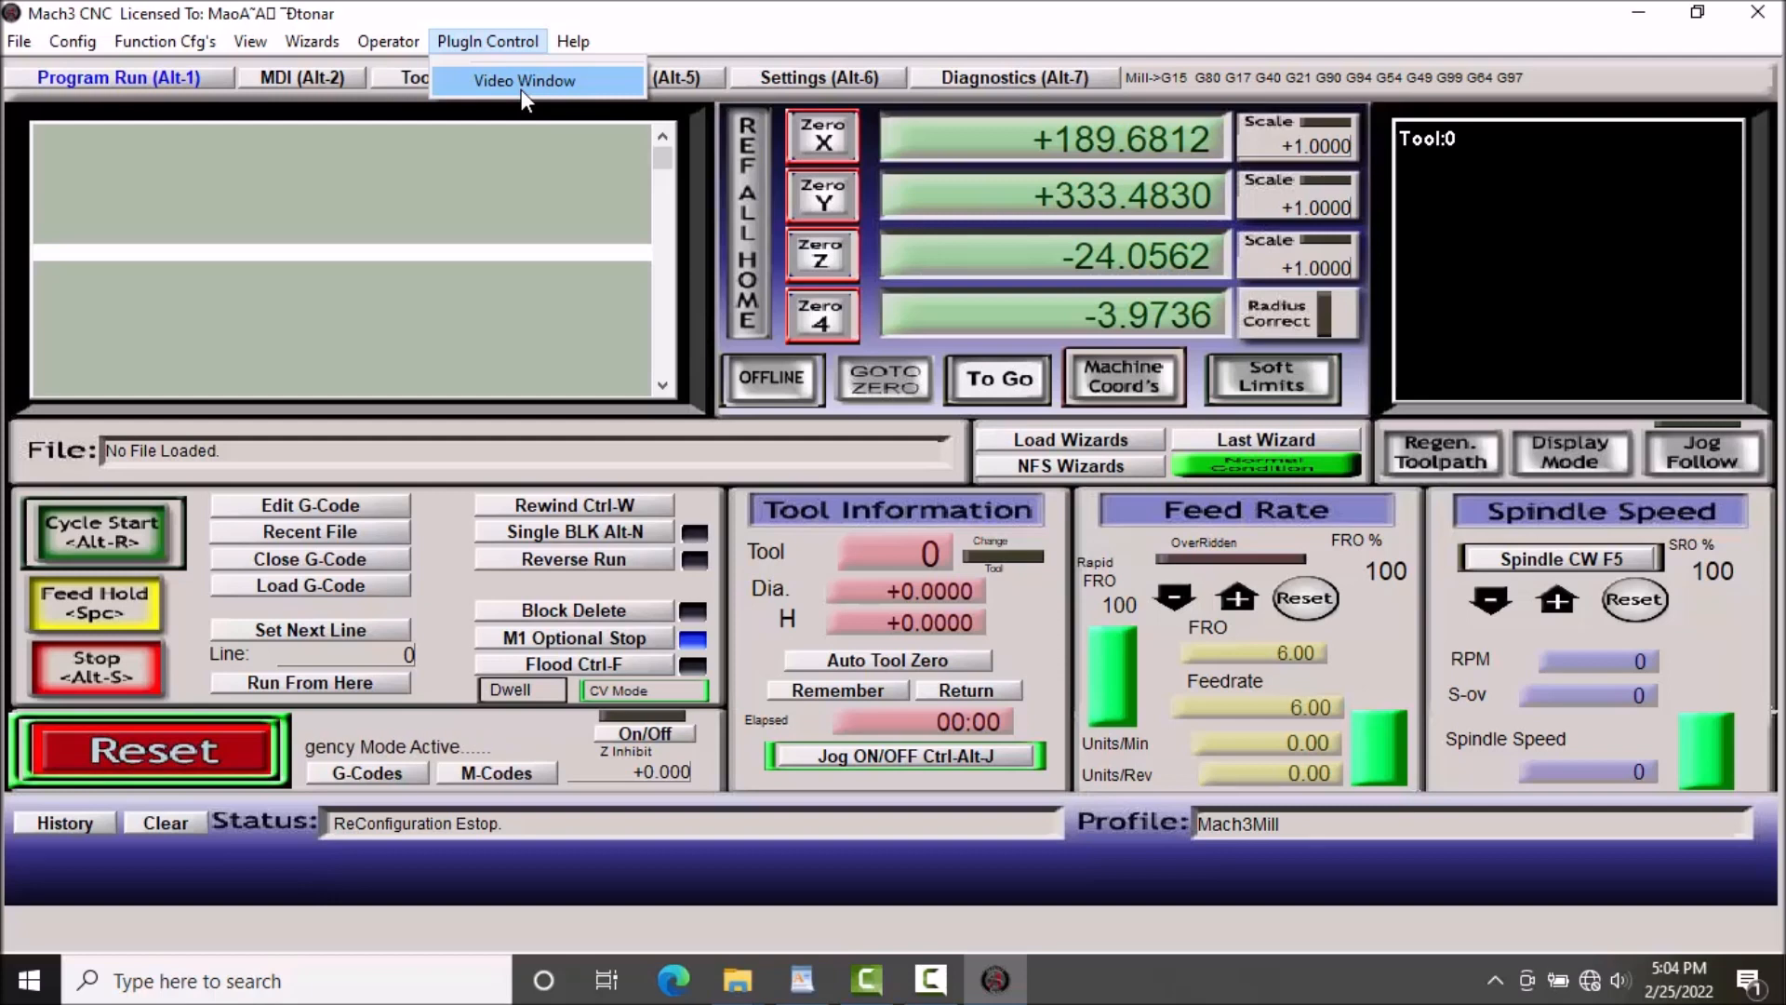
{"action": "left_click", "coordinate": [543, 160]}
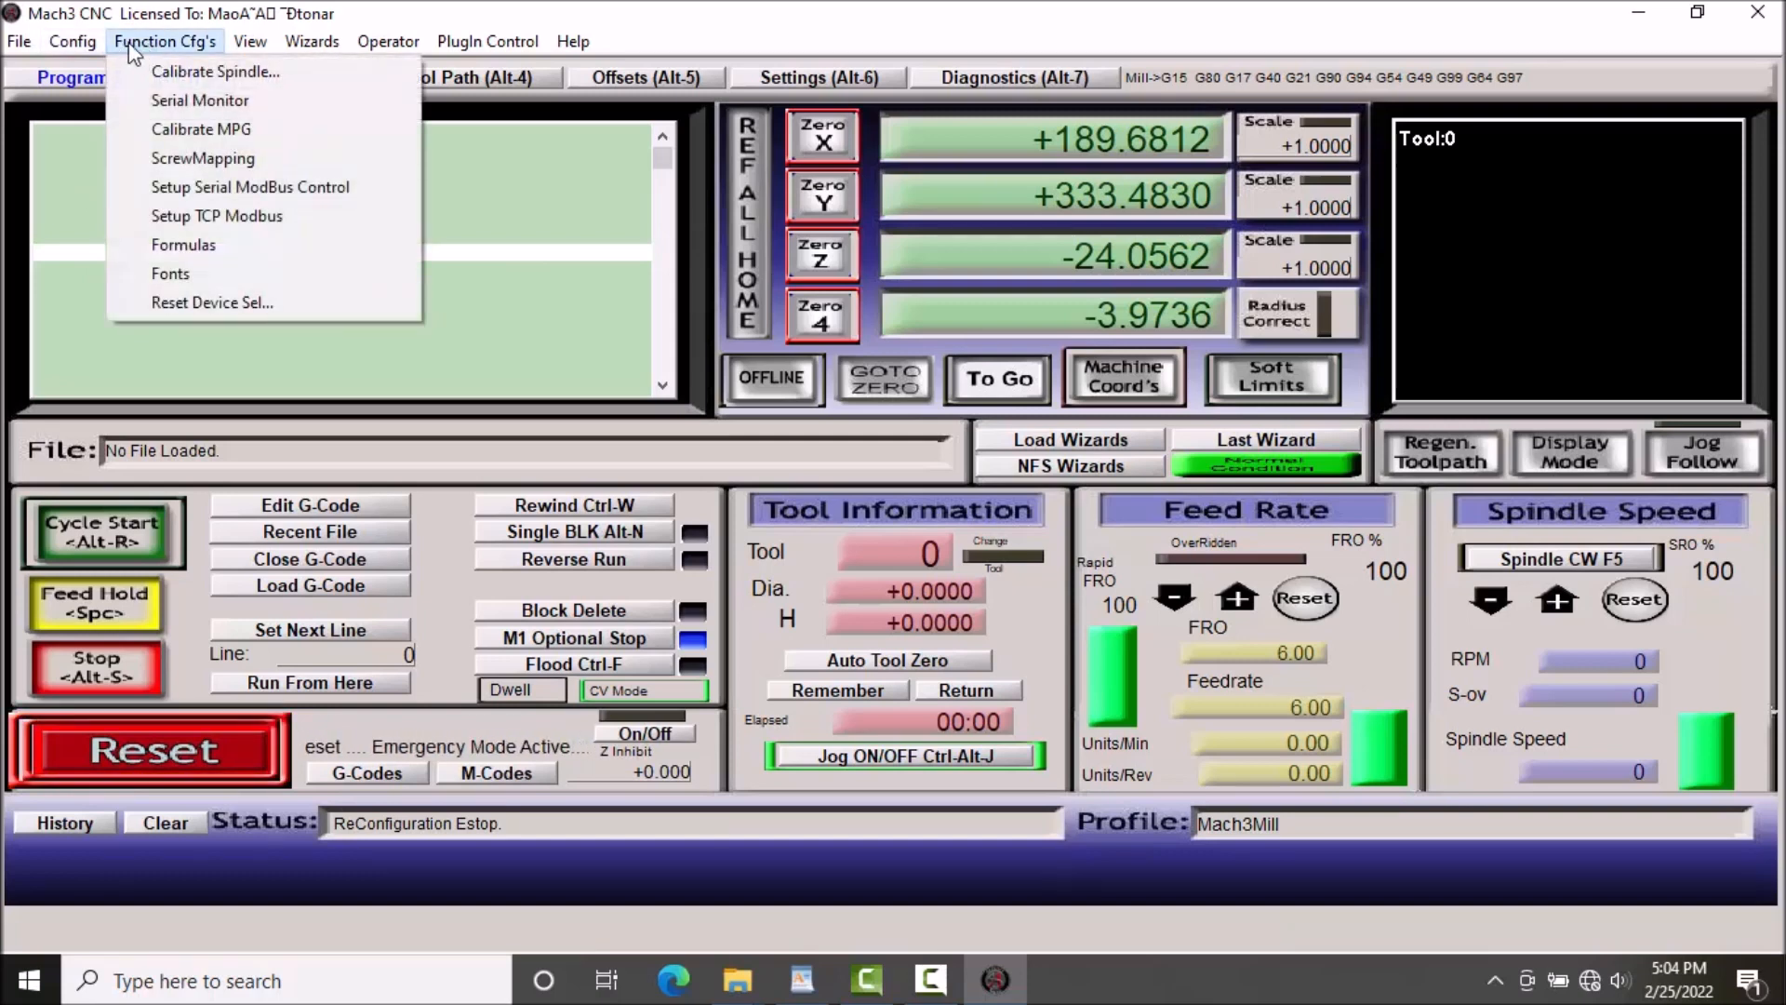
Reset the control device selection in Mach3, and end the Mach3 session
{"action": "left_click", "coordinate": [192, 302]}
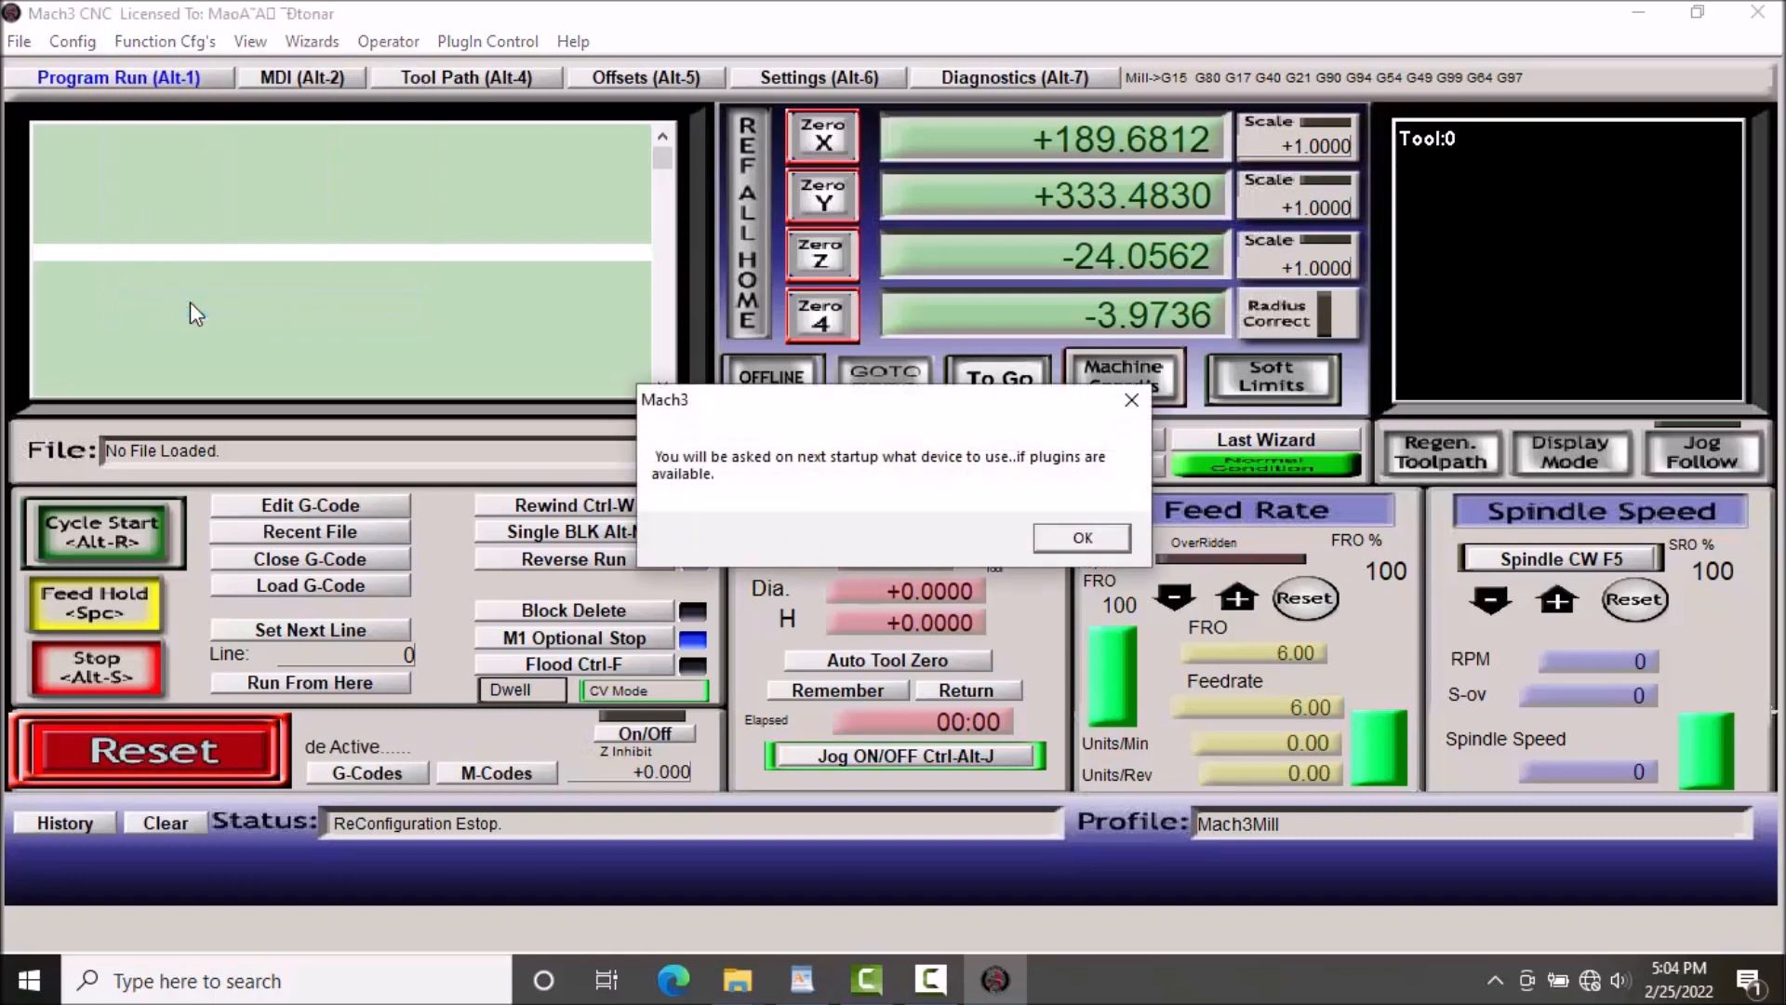
{"action": "left_click", "coordinate": [1079, 538]}
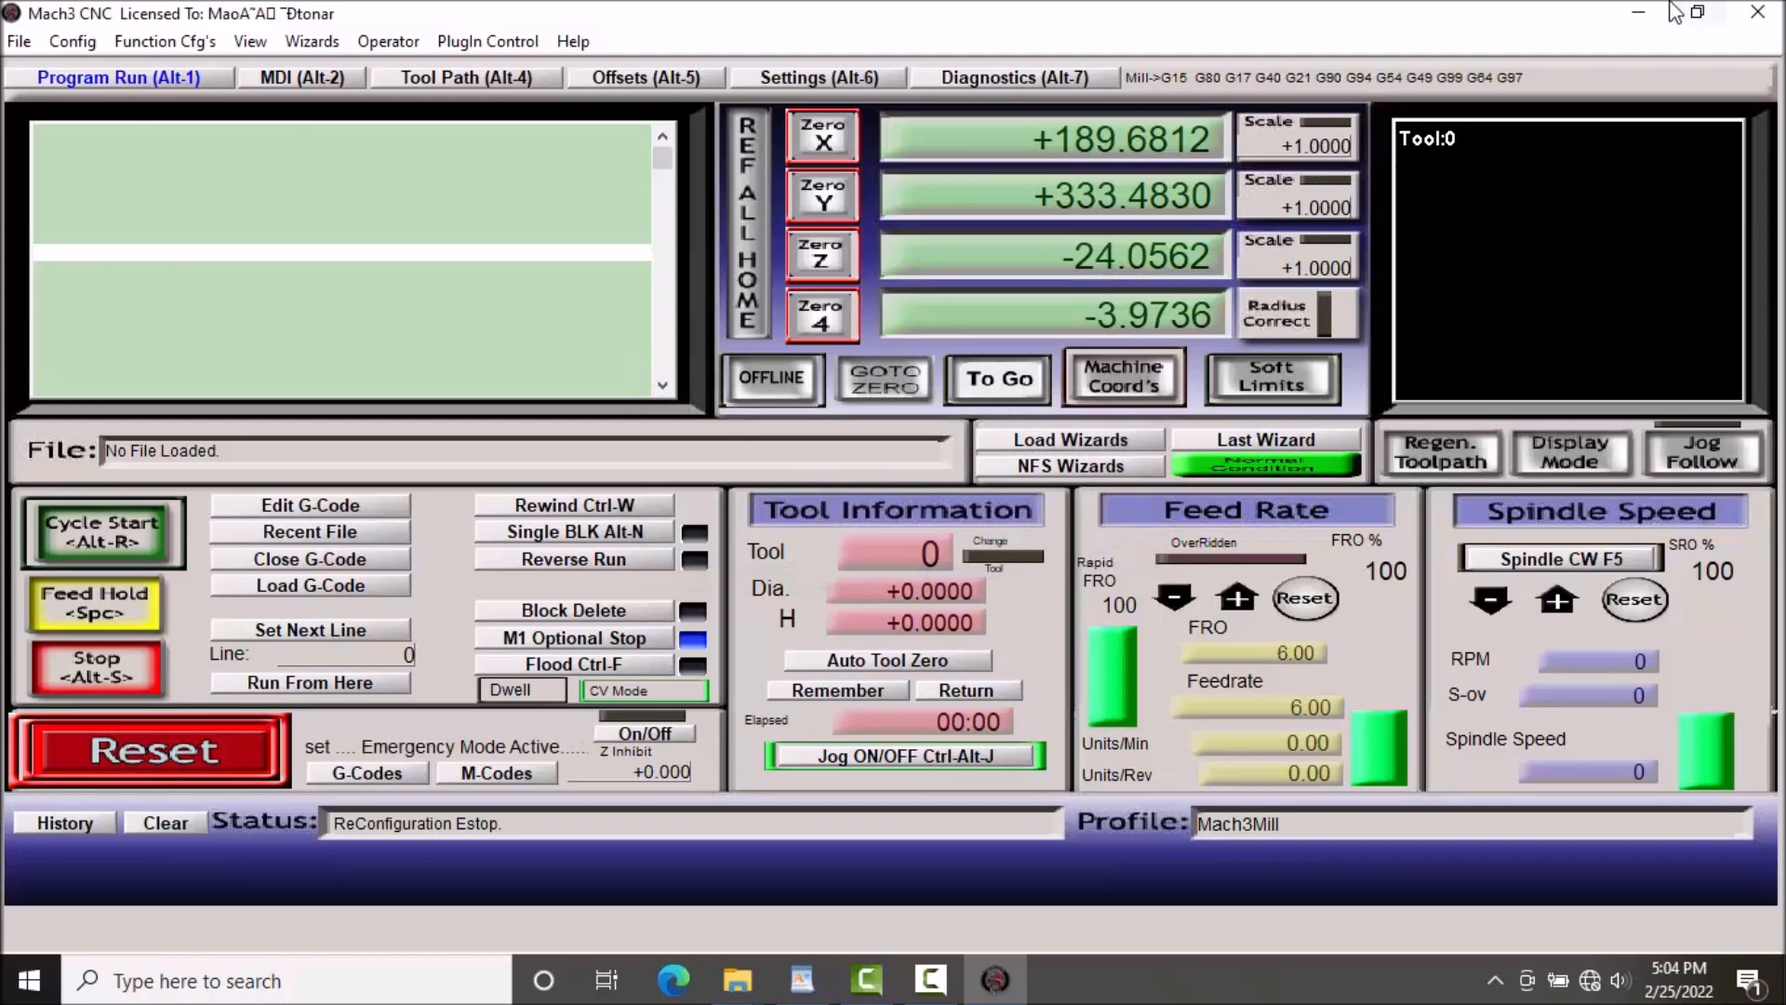
{"action": "left_click", "coordinate": [1758, 12]}
{"action": "left_click", "coordinate": [854, 532]}
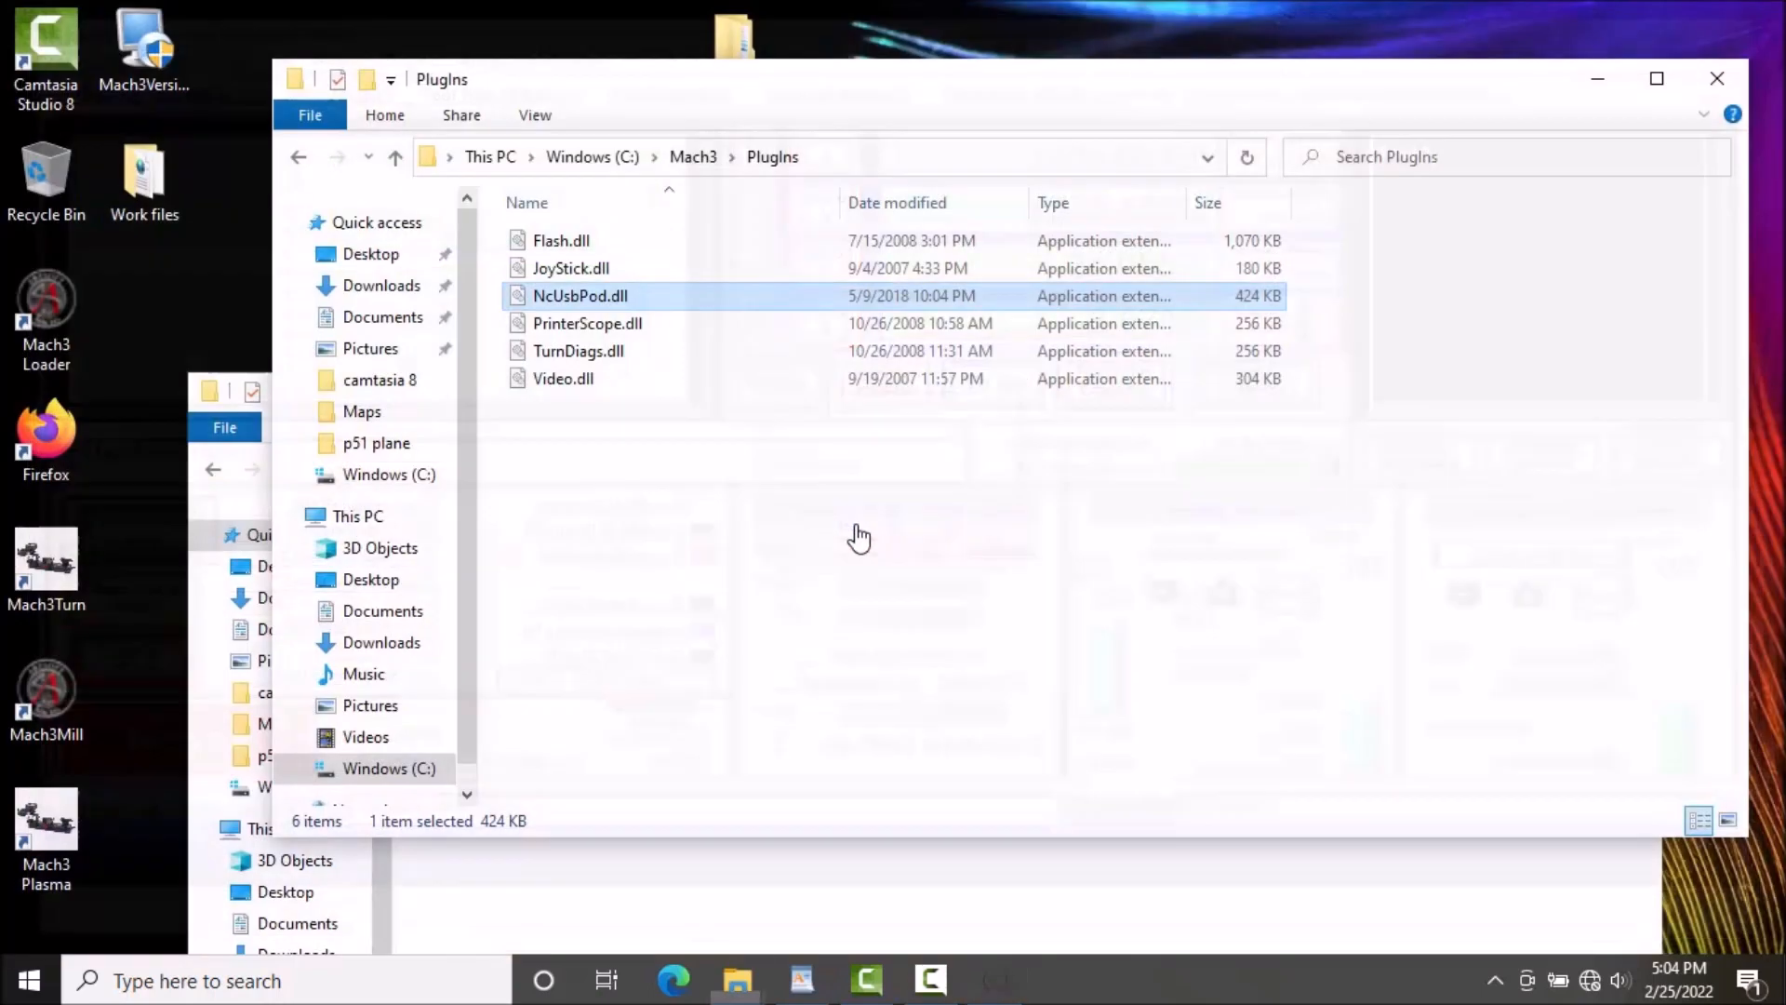
Restart Mach3Mill, permanently accept its legal notice, and confirm NcUsbPod-XHC-Mach3-USB-Motion-Card as the profile's control device without being asked again
{"action": "double_click", "coordinate": [52, 709]}
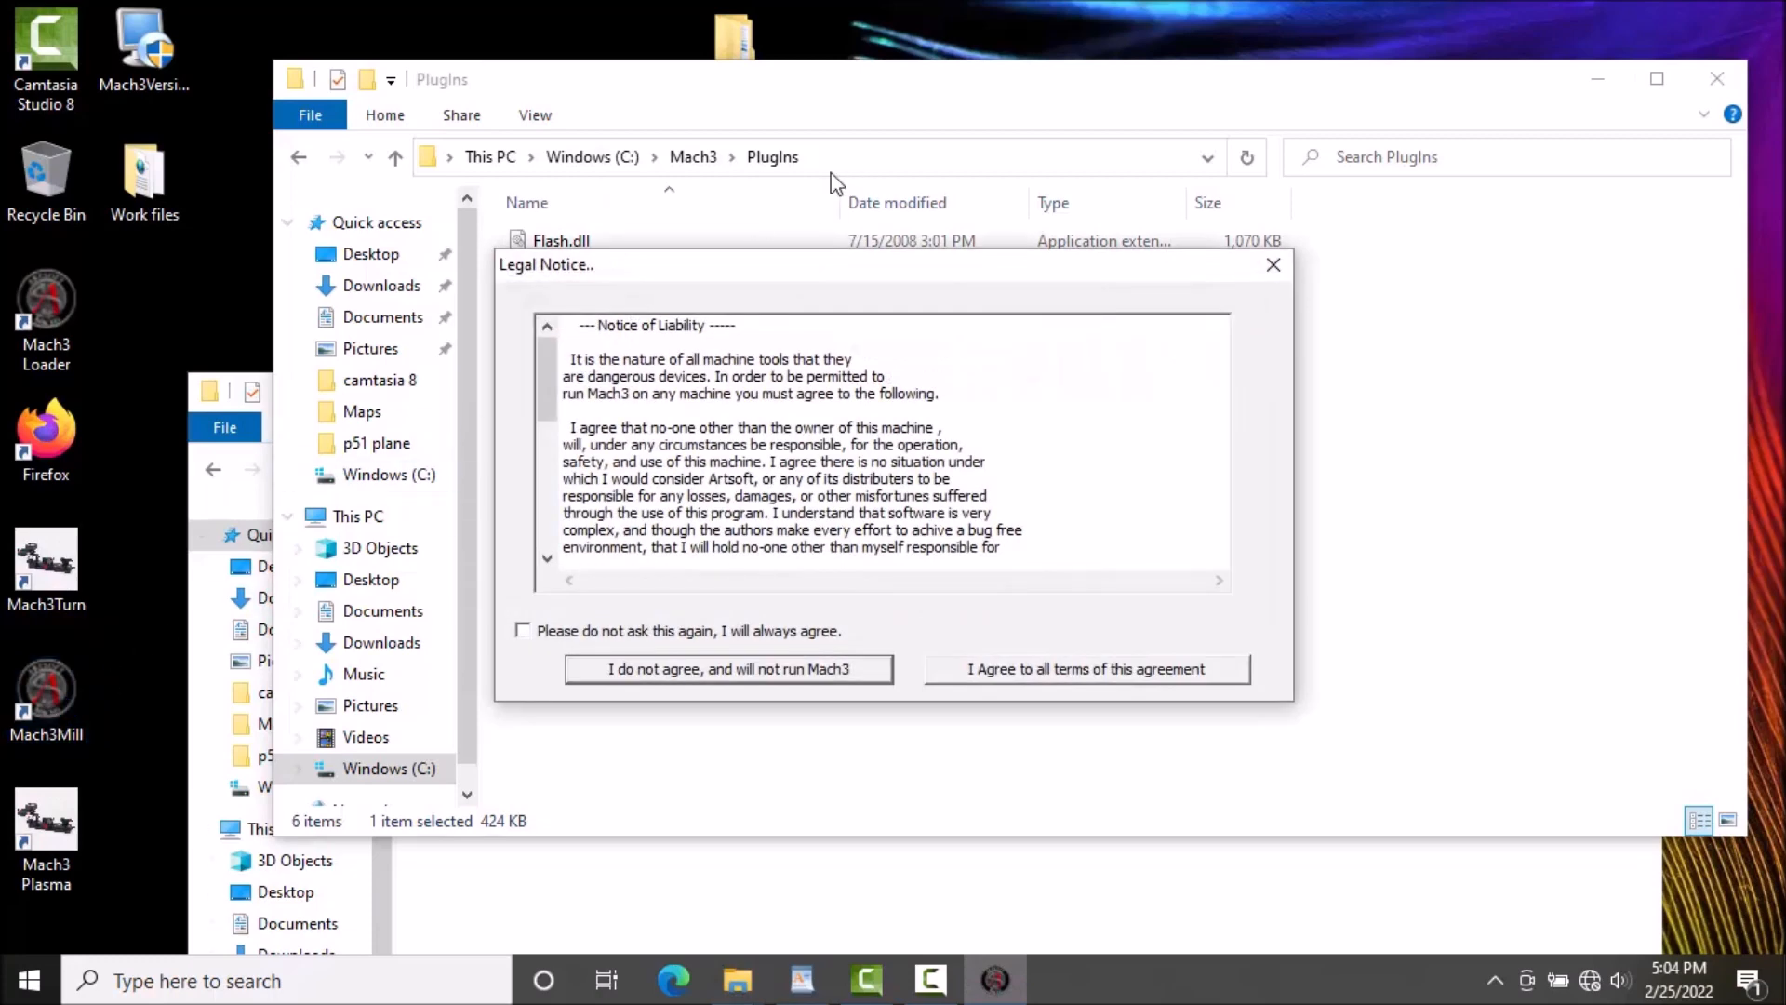
{"action": "left_click", "coordinate": [523, 632]}
{"action": "left_click", "coordinate": [1032, 674]}
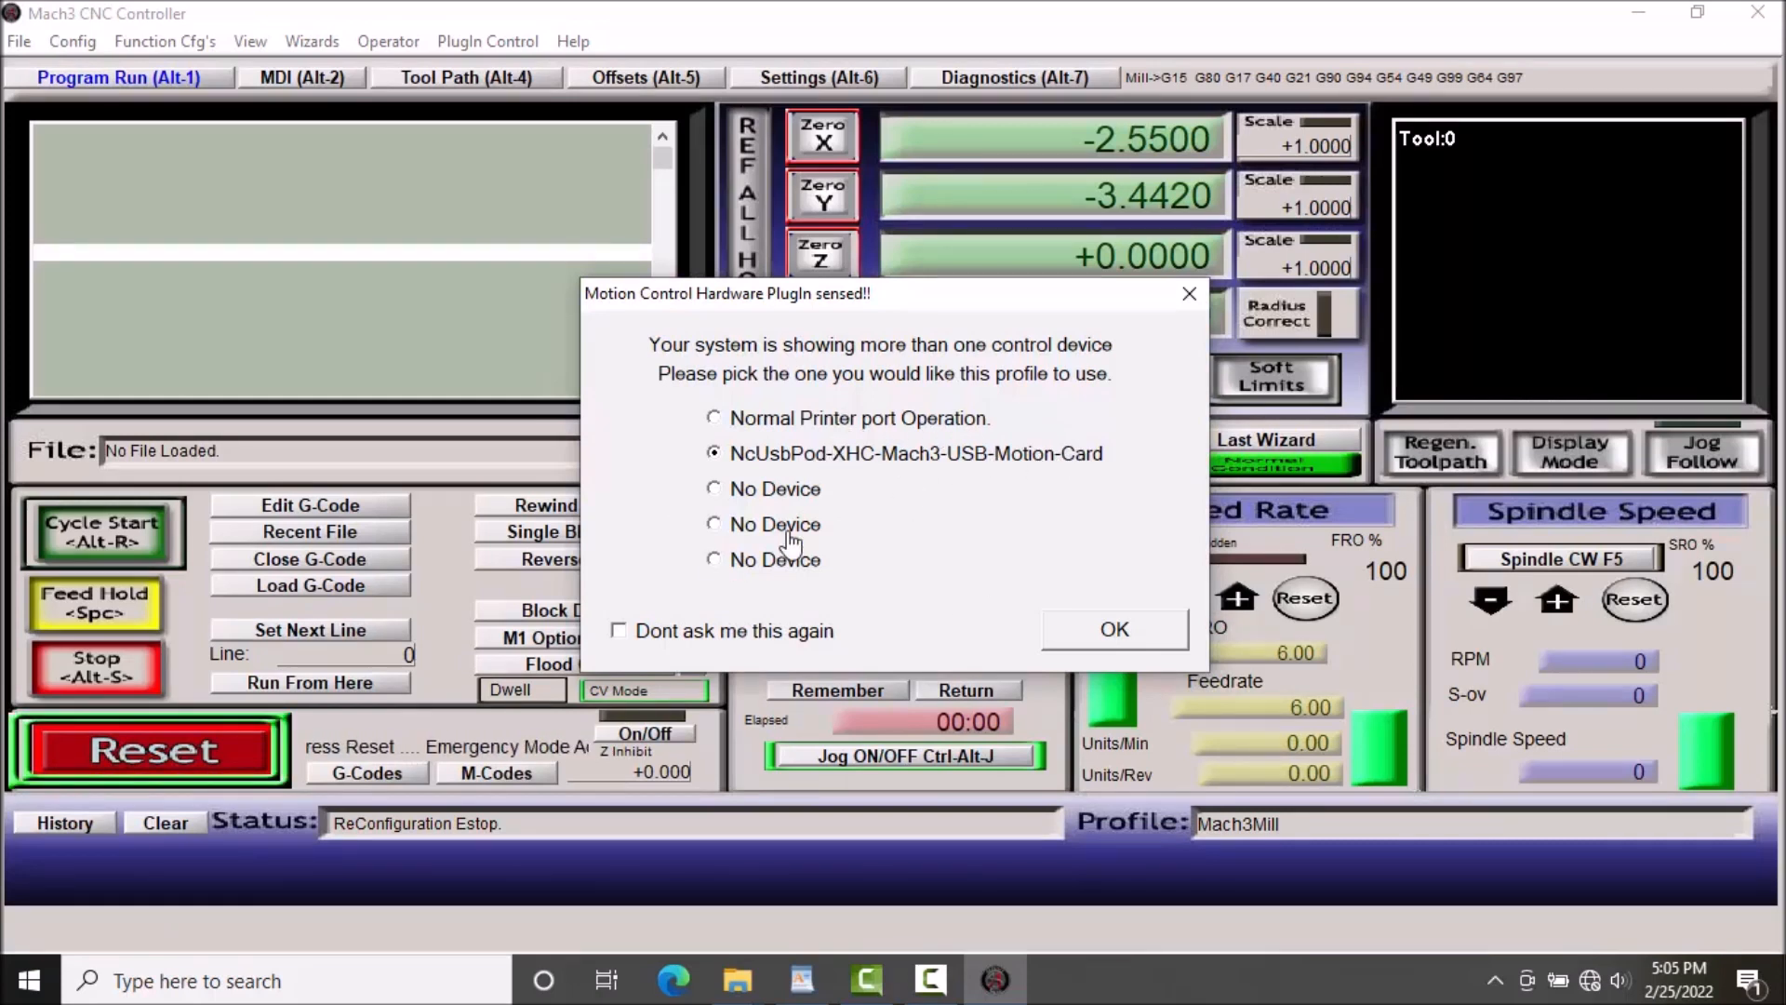
{"action": "left_click", "coordinate": [620, 633]}
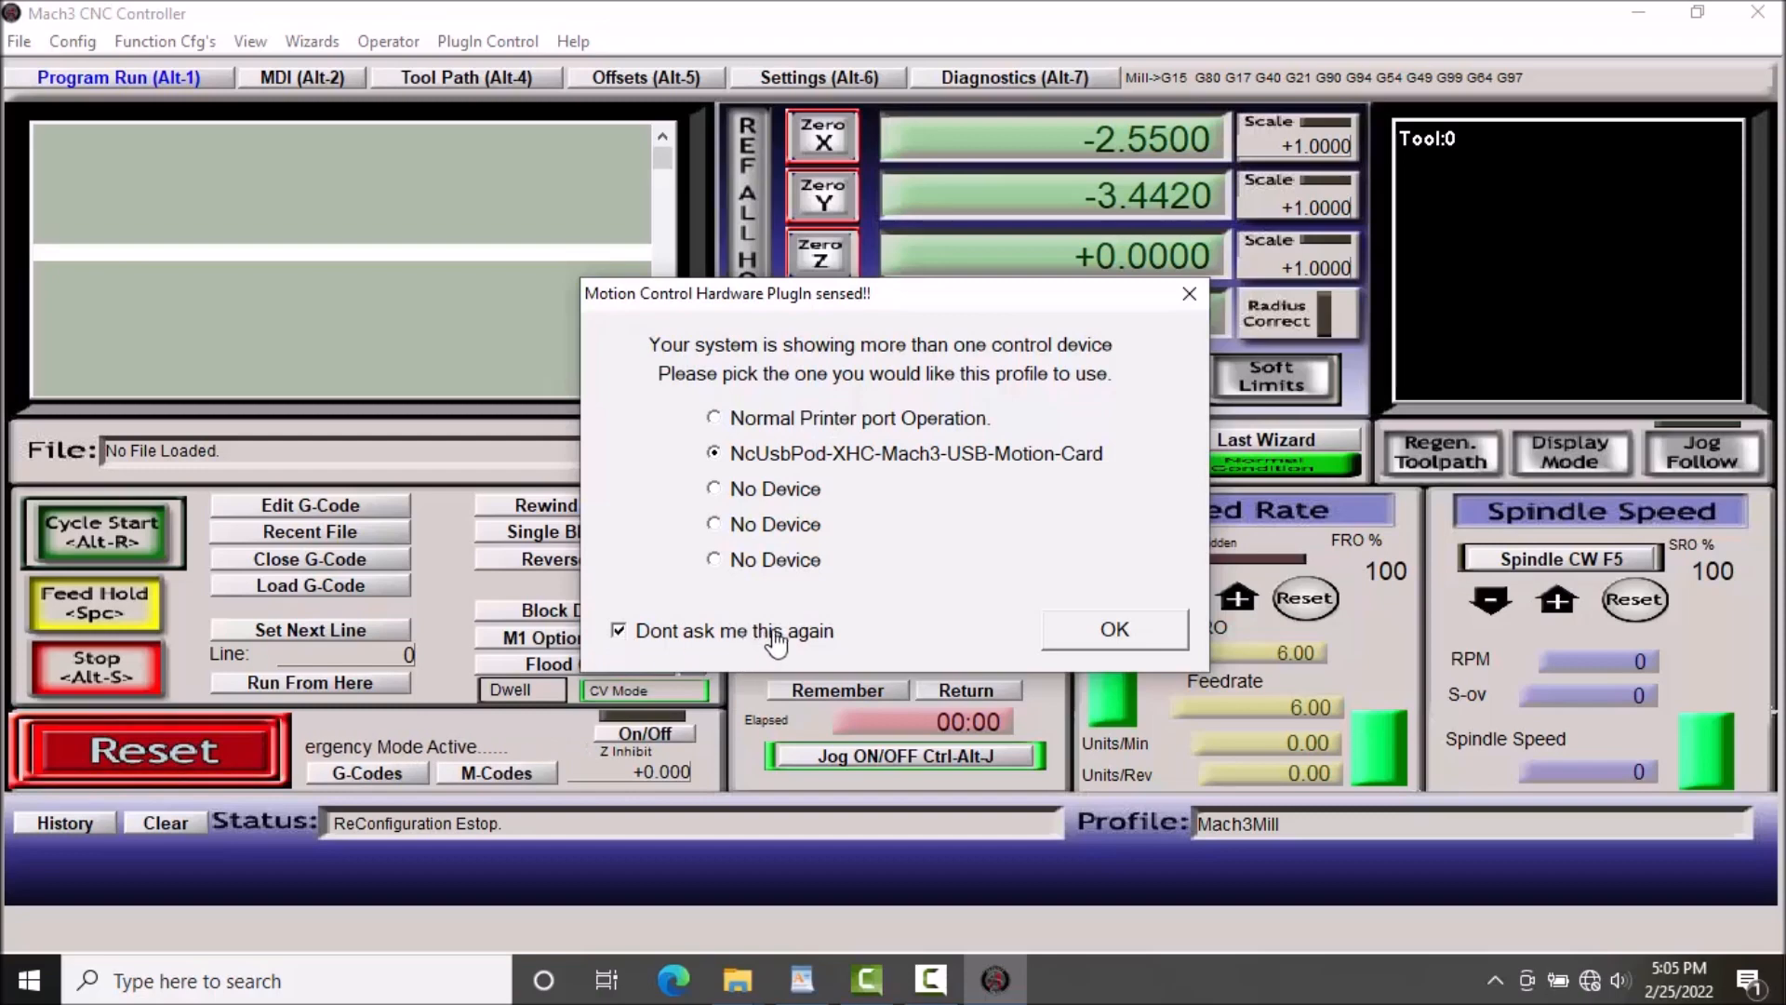
{"action": "left_click", "coordinate": [1125, 631]}
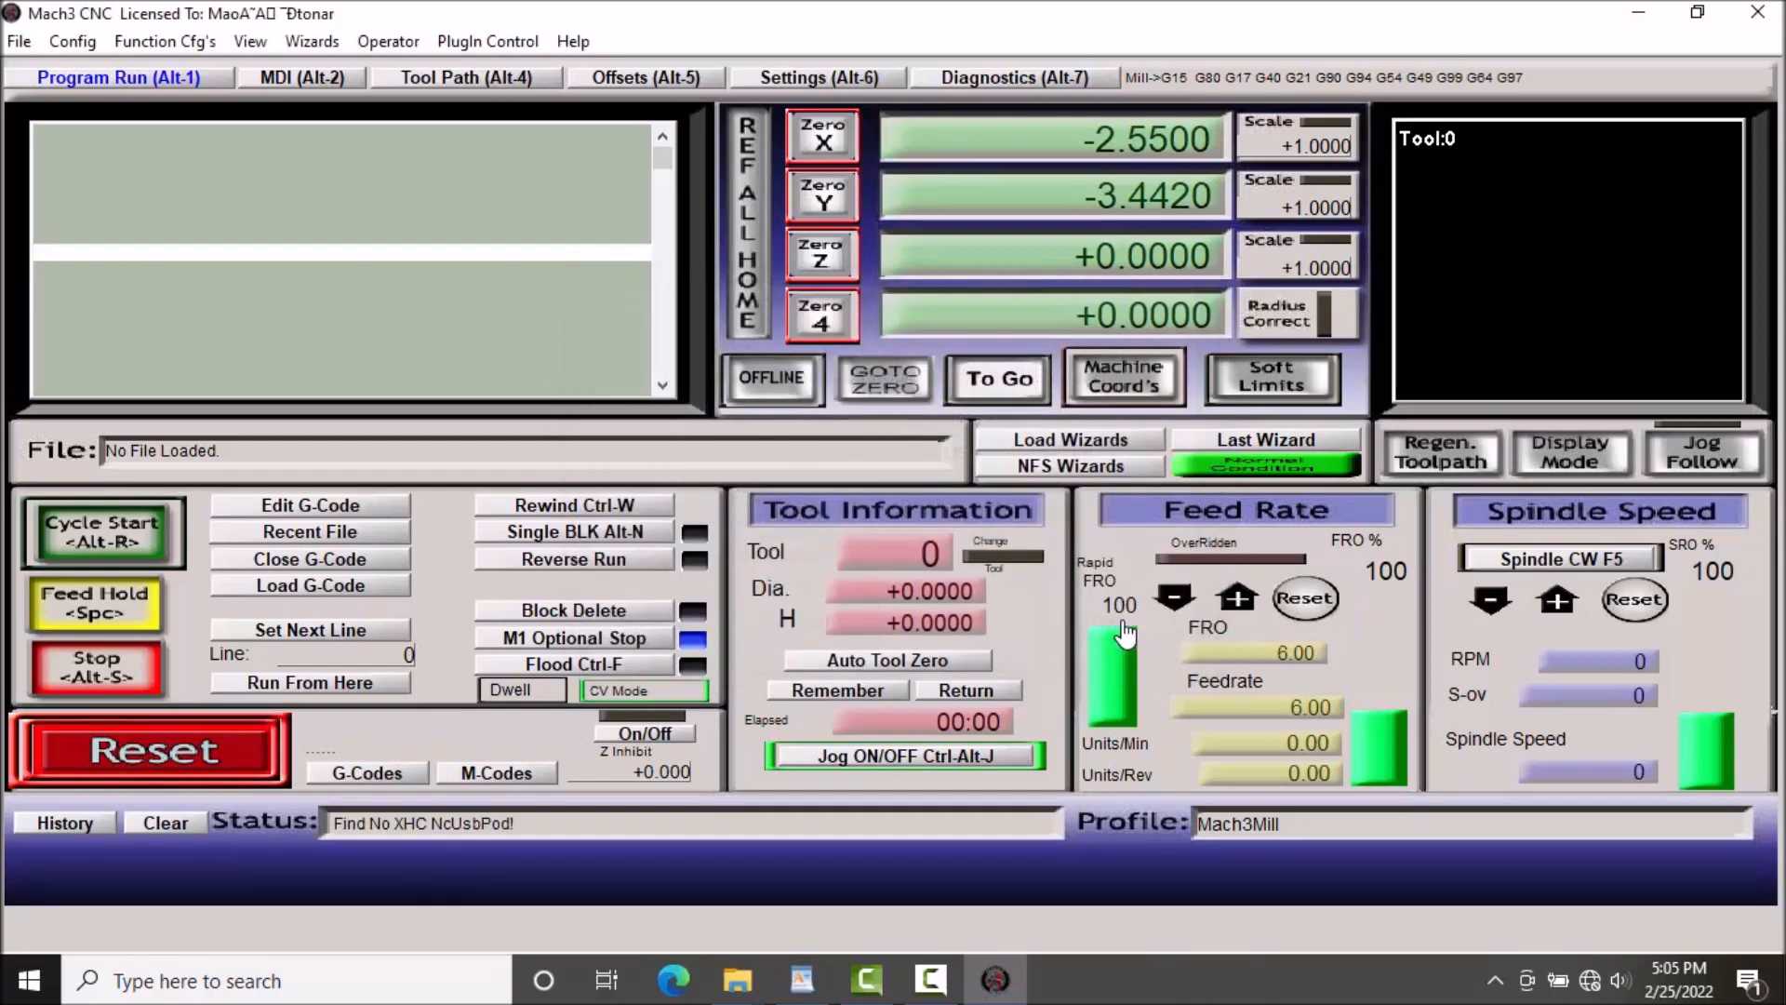
Check the available plugin controls in Mach3, and look at the XHC plugin window manual in WordPad before closing it
{"action": "left_click", "coordinate": [488, 41]}
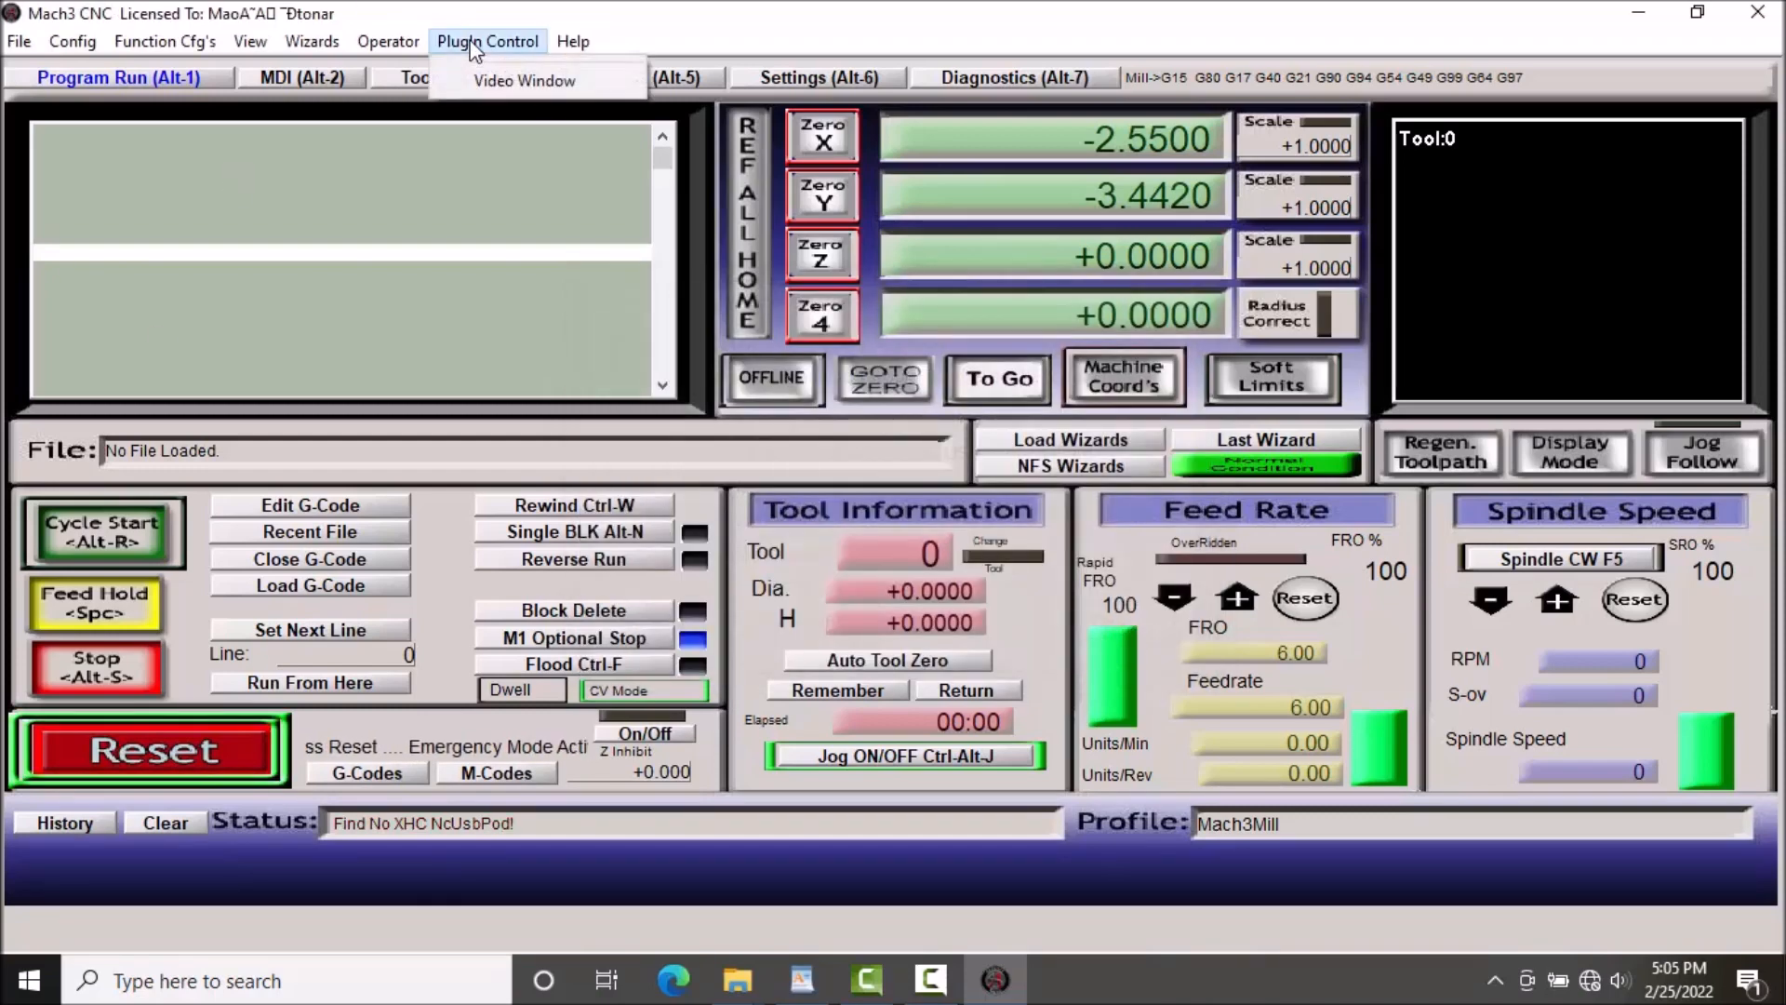
{"action": "left_click", "coordinate": [505, 159]}
{"action": "left_click", "coordinate": [487, 47]}
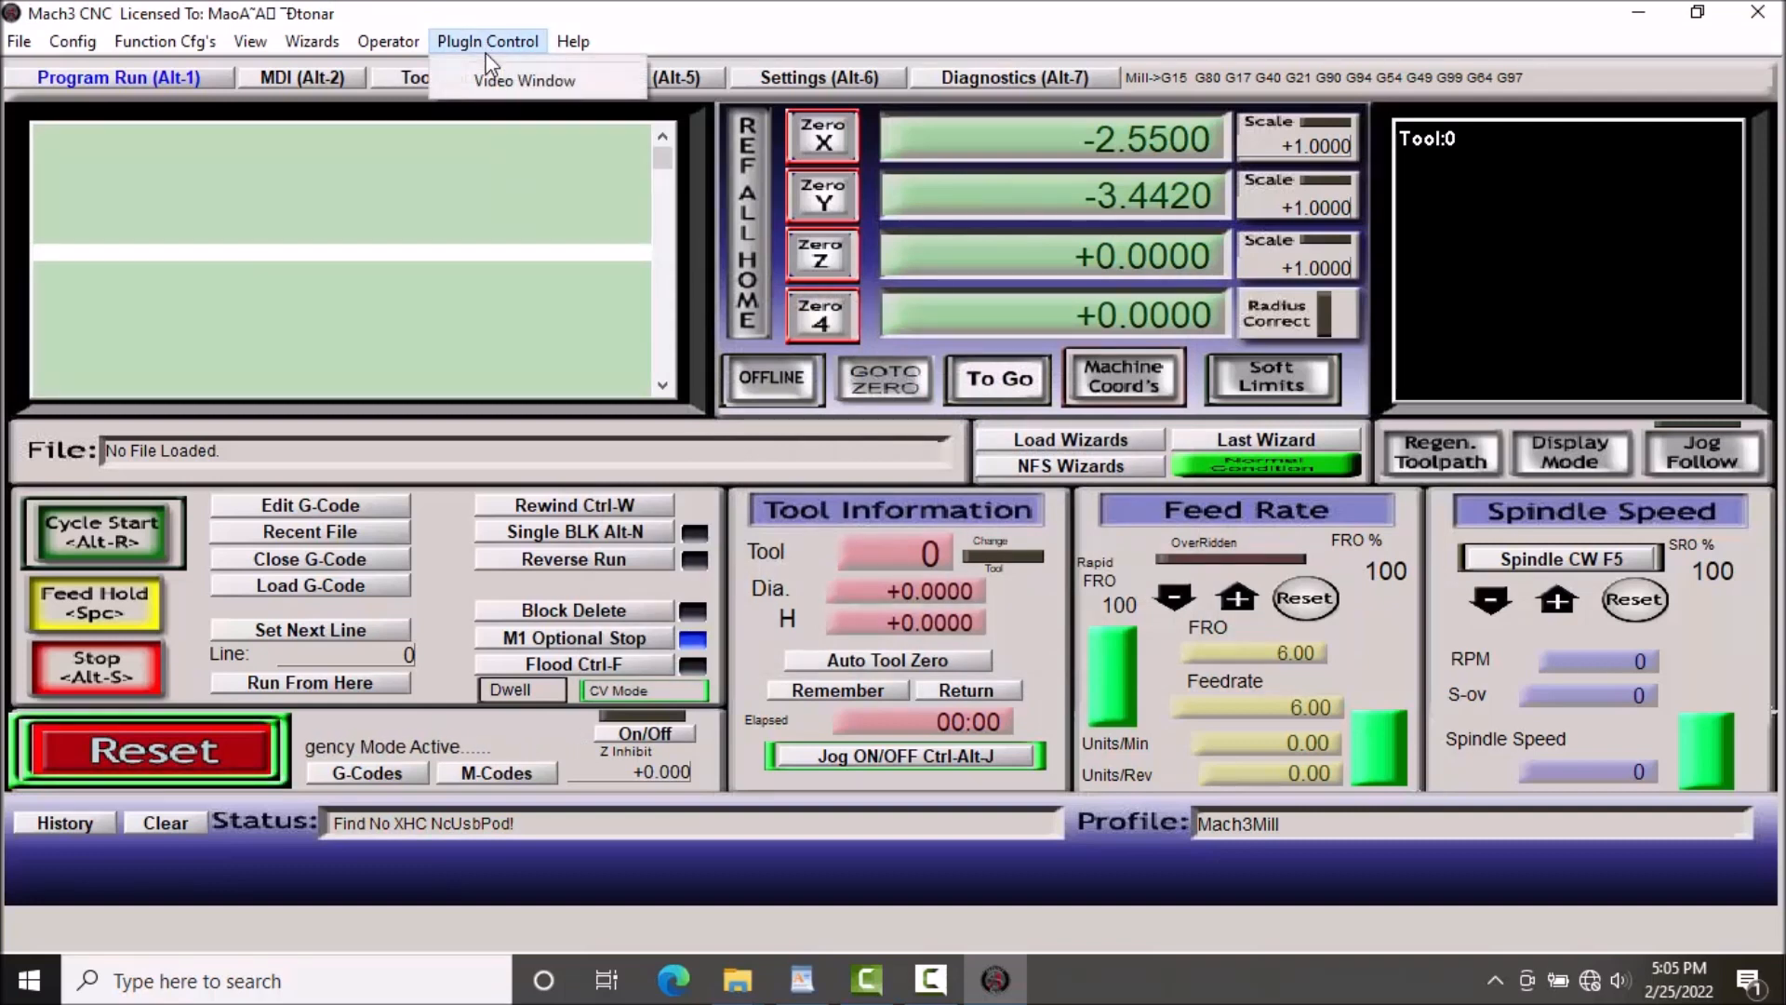
{"action": "left_click", "coordinate": [483, 133]}
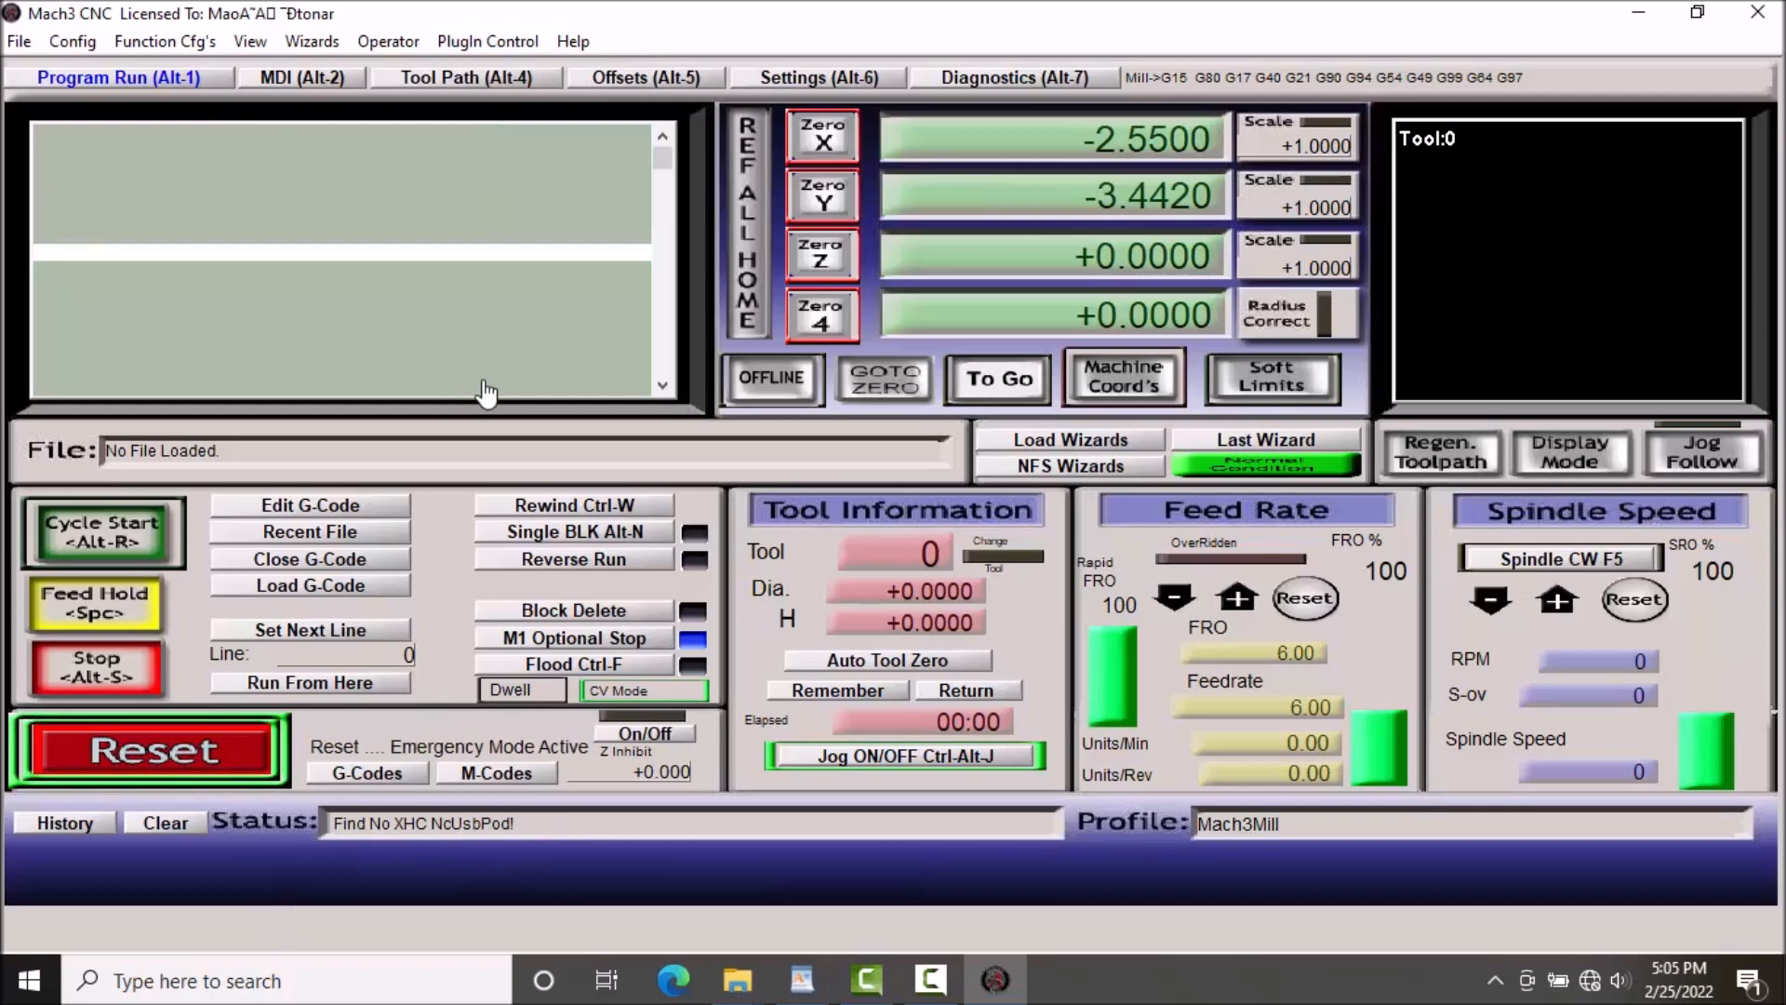
{"action": "left_click", "coordinate": [503, 41]}
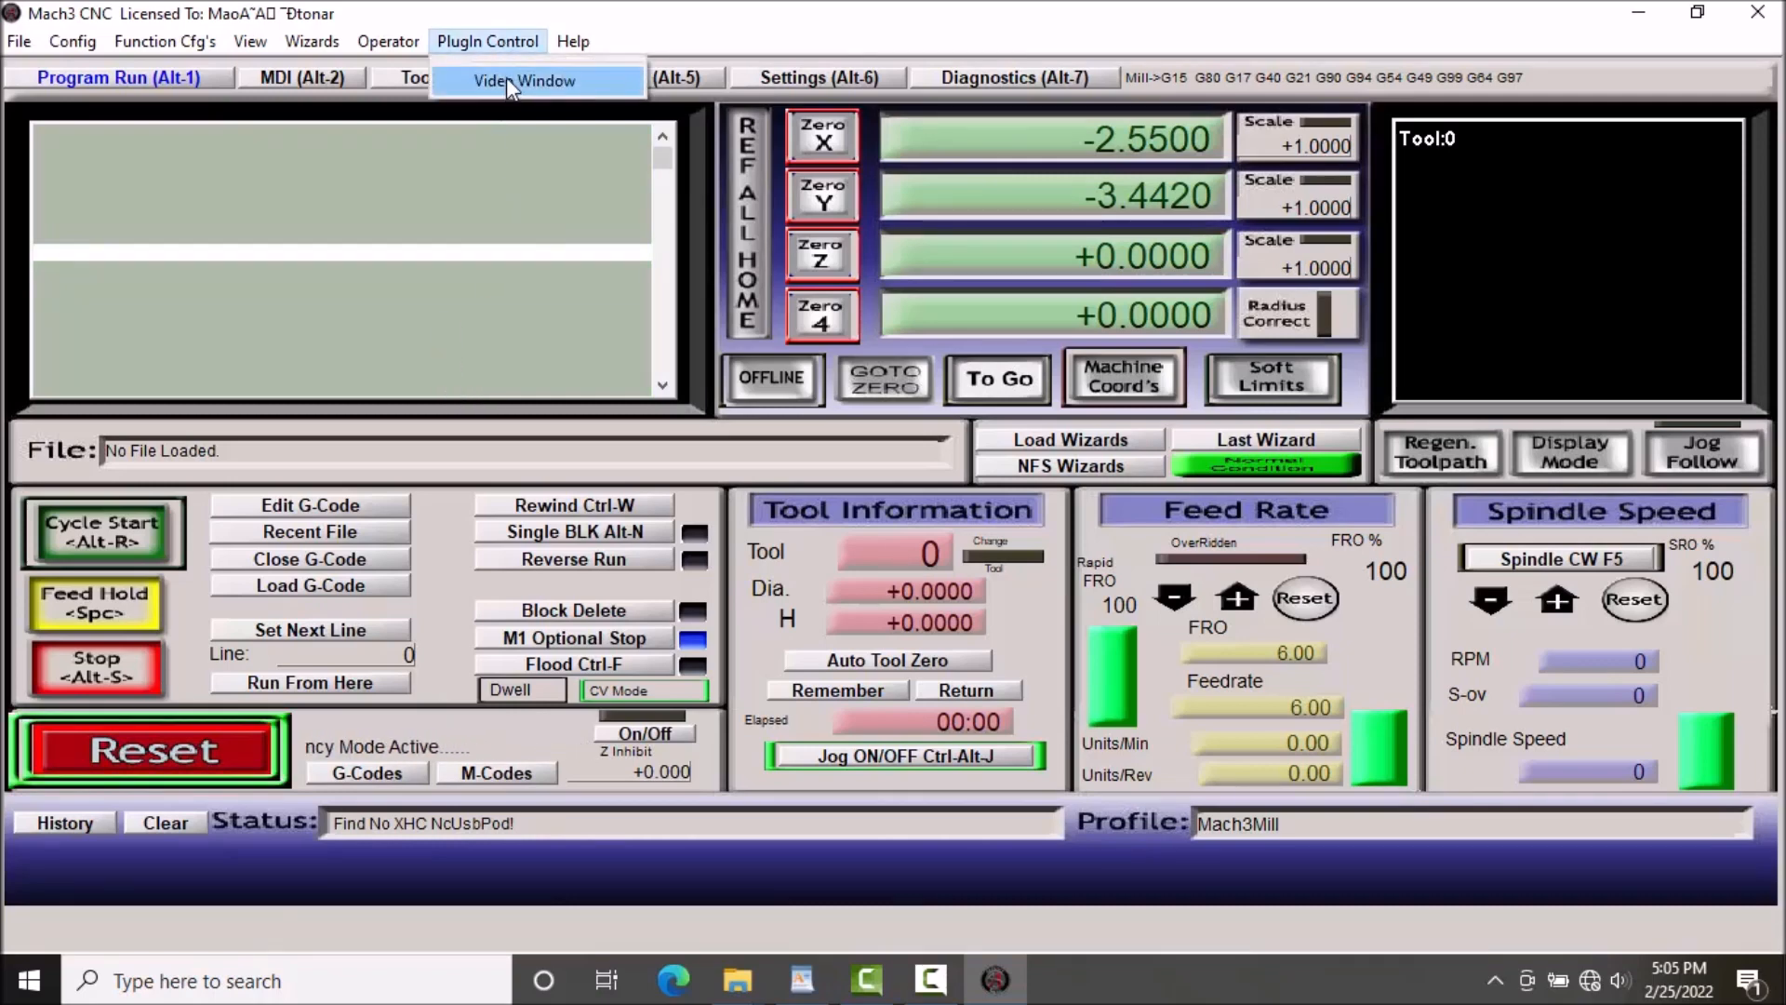
{"action": "left_click", "coordinate": [802, 978]}
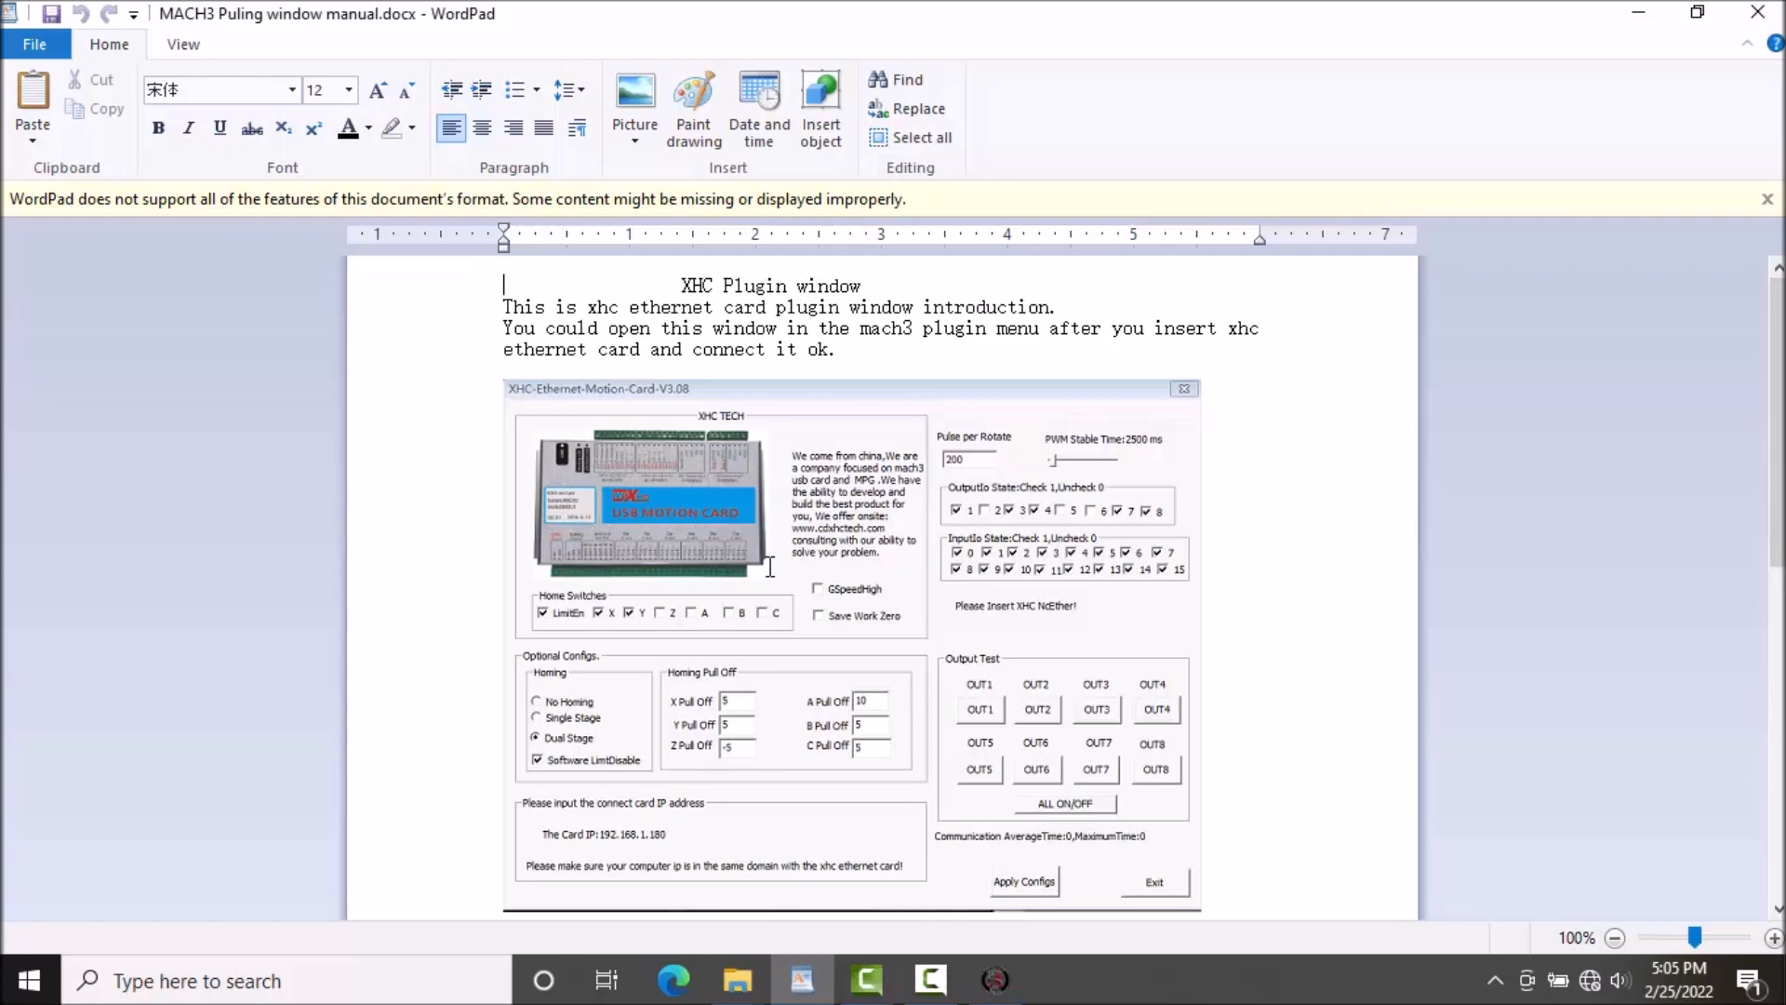
{"action": "left_click", "coordinate": [1759, 13]}
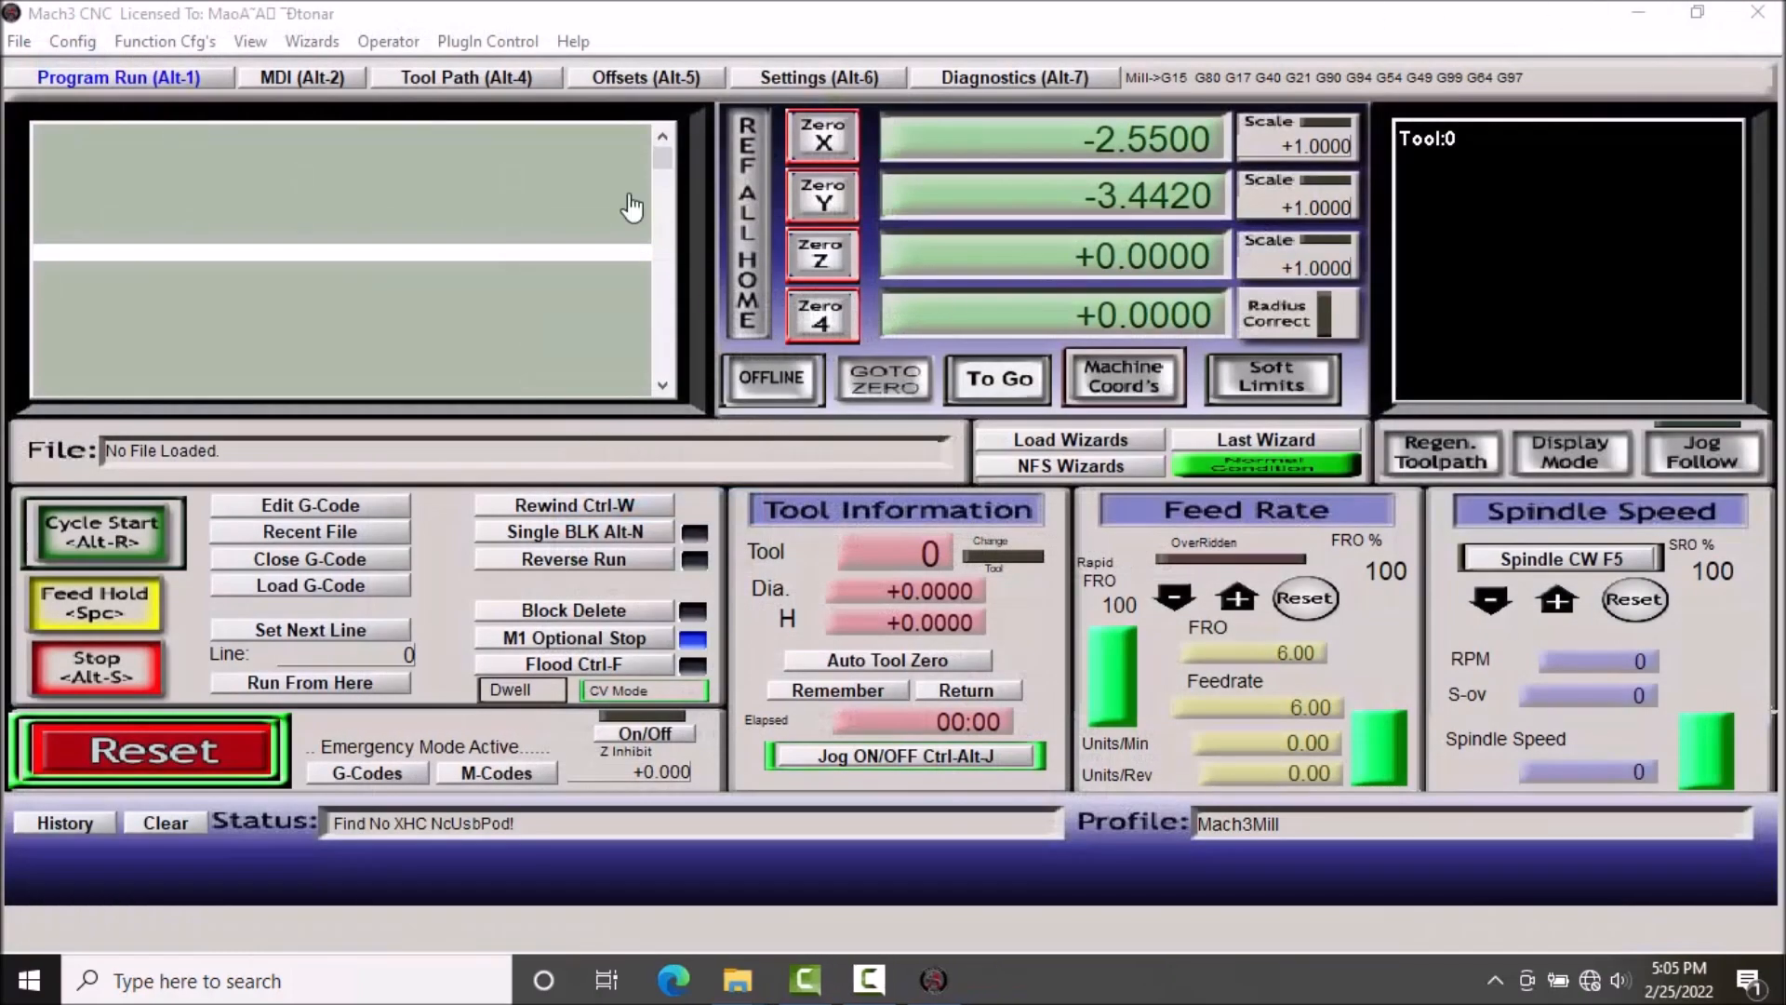